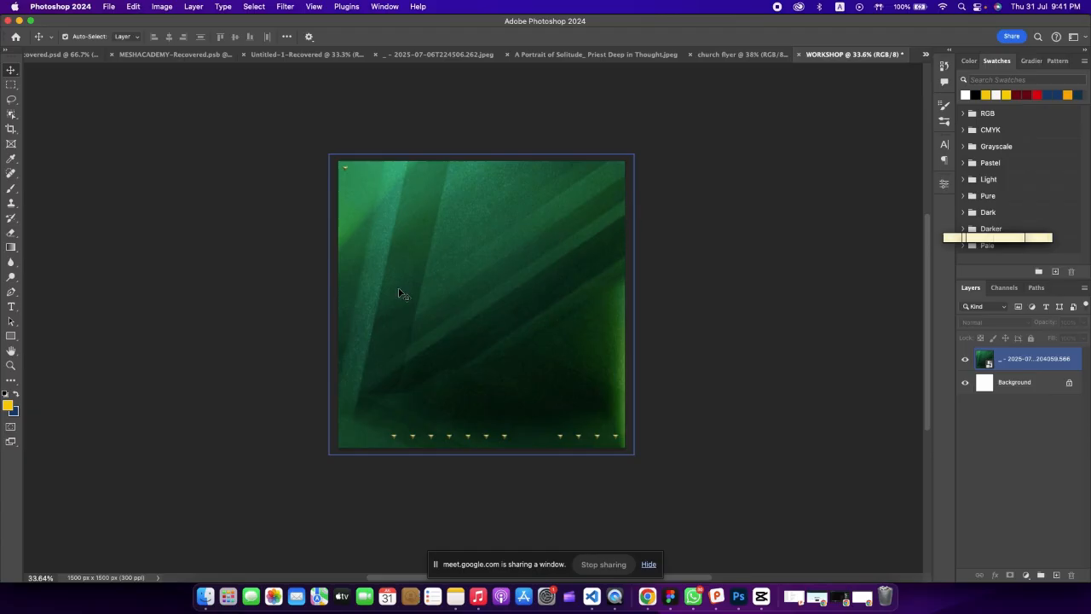
left_click(204, 597)
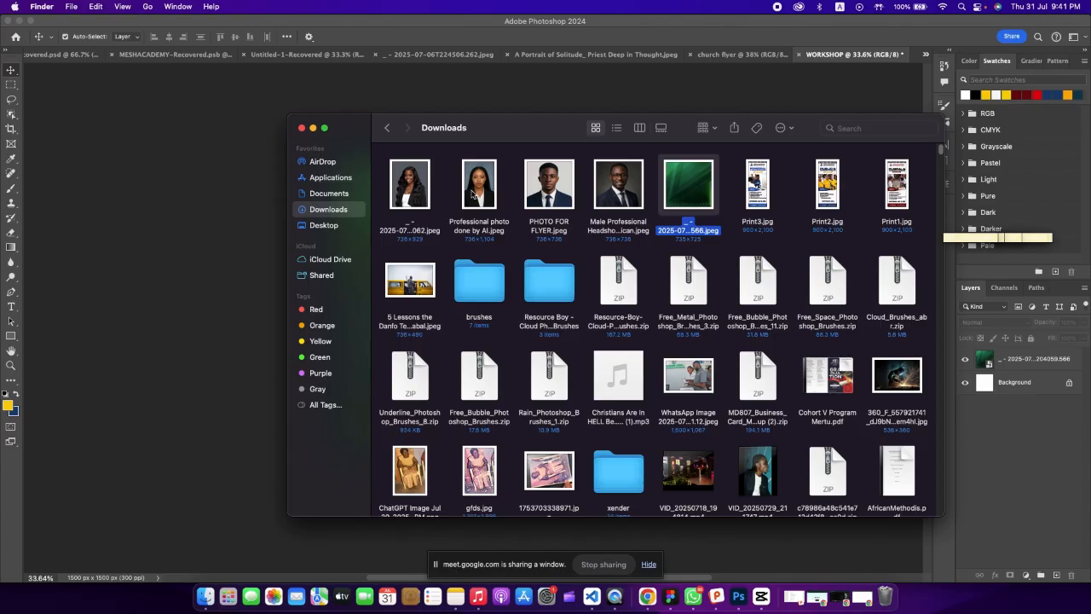
left_click(114, 205)
left_click(486, 208)
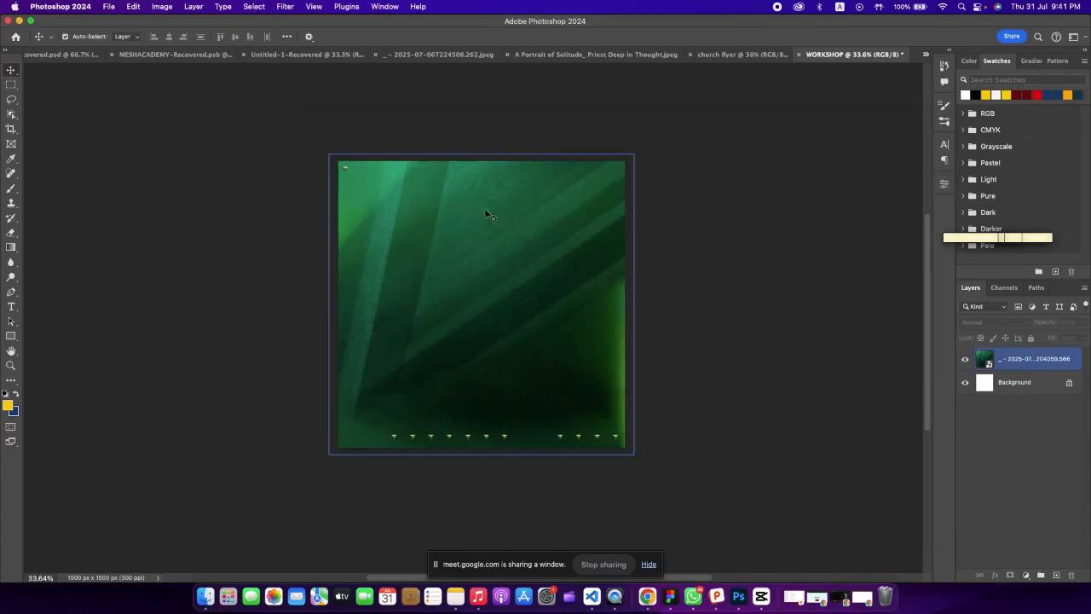
Scale the green background image to about 56.34% so the gold marks near its edges fall outside the canvas.
scroll(392, 193, "up", 1)
scroll(390, 192, "up", 2)
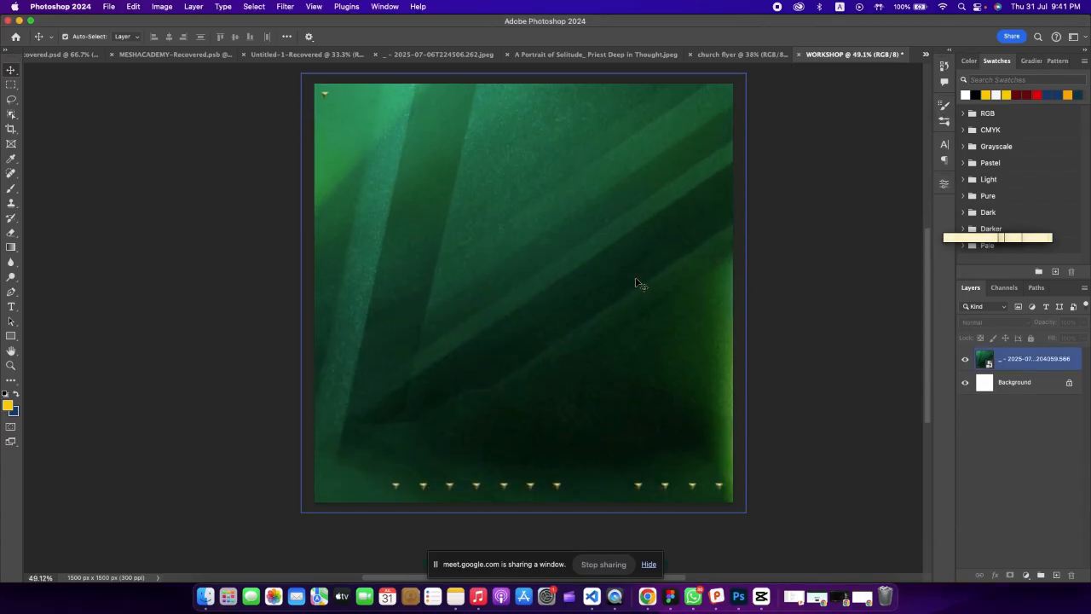
scroll(495, 237, "down", 1)
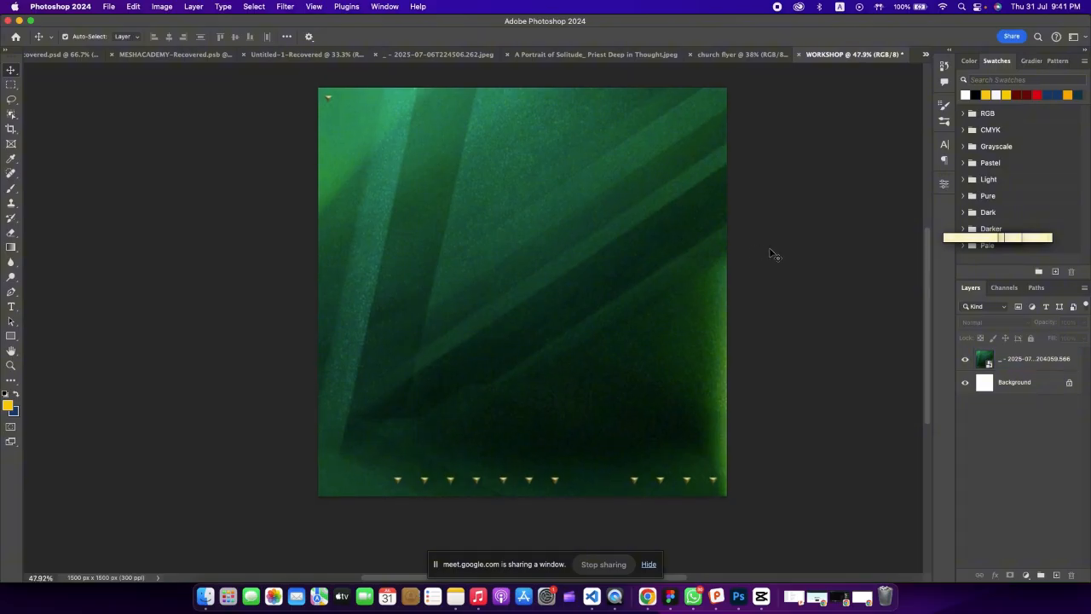
key("super+t")
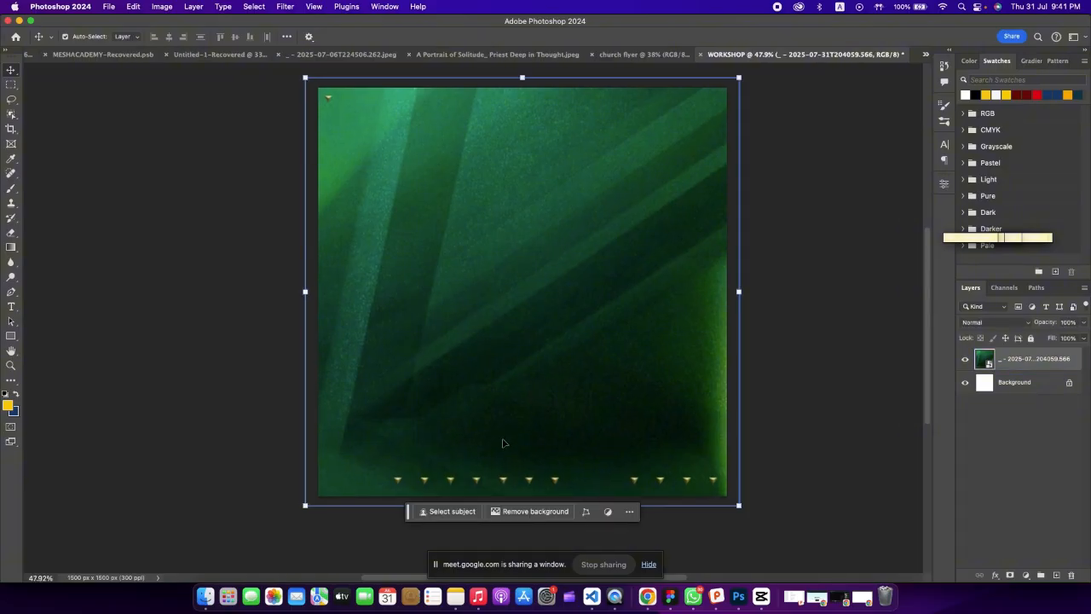
left_click_drag(302, 505, 274, 536)
left_click_drag(737, 307, 743, 307)
left_click(559, 36)
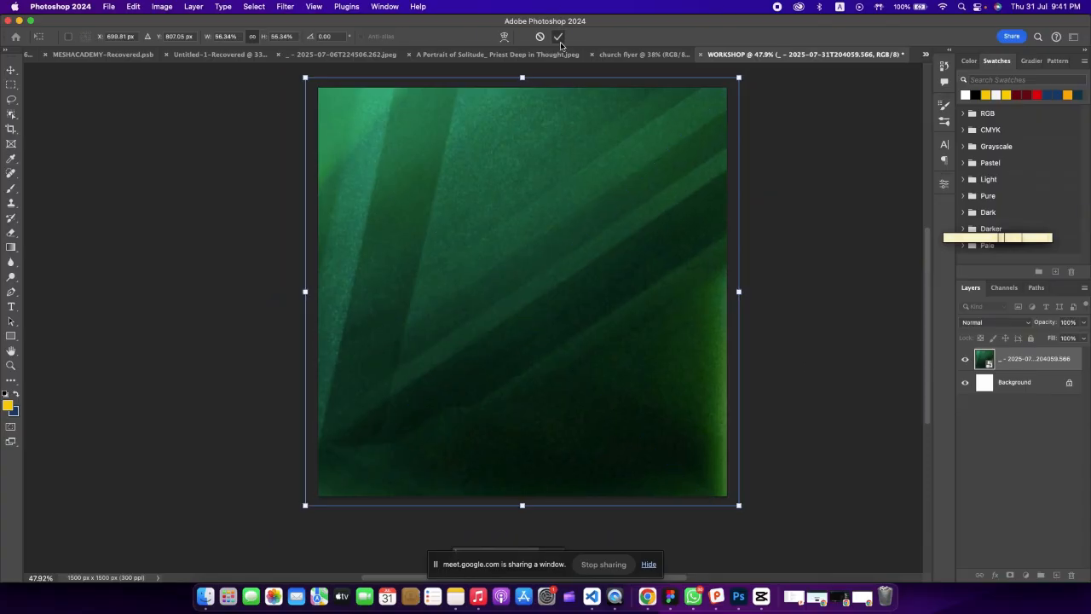
scroll(550, 283, "down", 2)
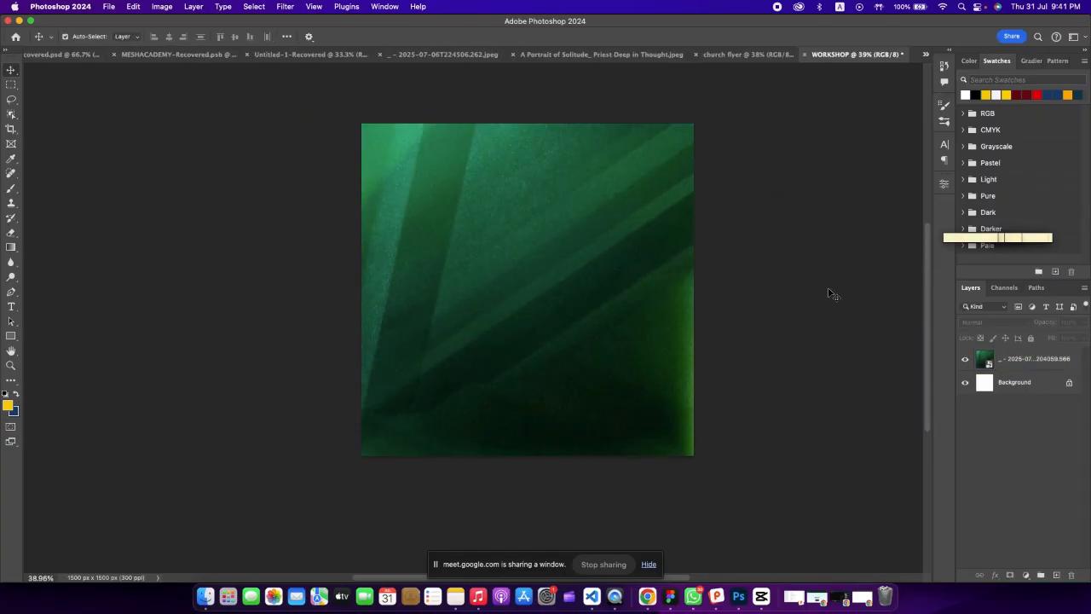
Nudge the enlarged green background image slightly to the right while keeping the whole canvas covered, and deselect it.
left_click(793, 317)
left_click(544, 335)
left_click(668, 540)
left_click(684, 306)
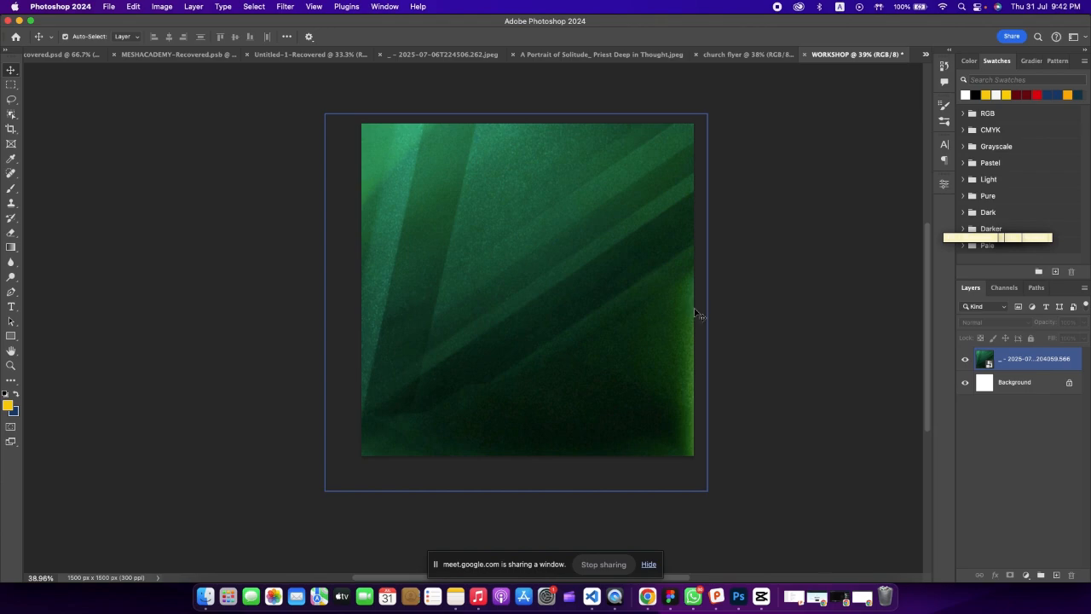
left_click_drag(518, 304, 511, 303)
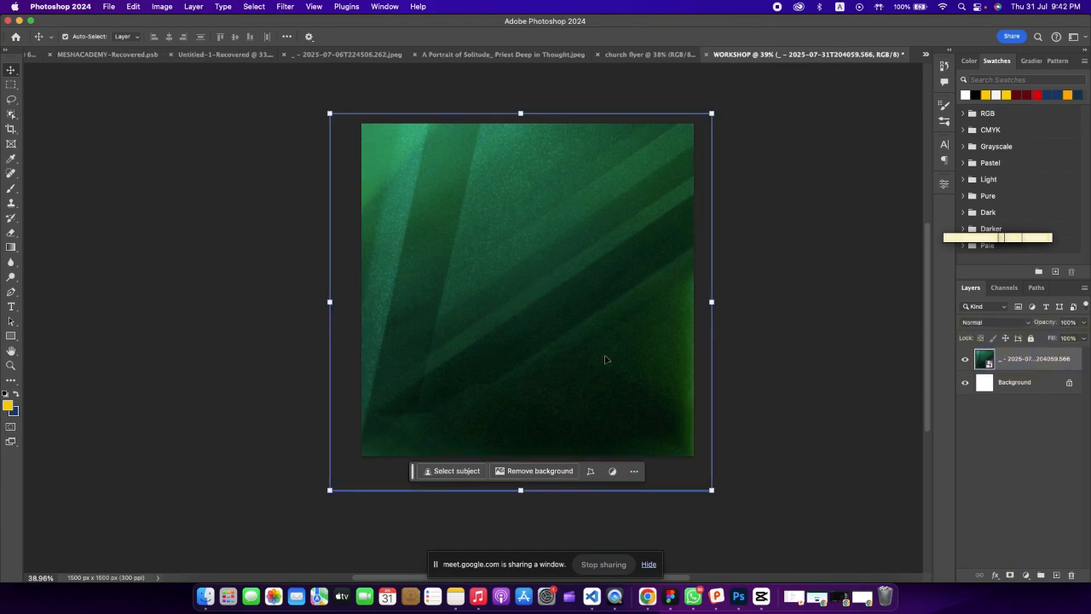
left_click(645, 576)
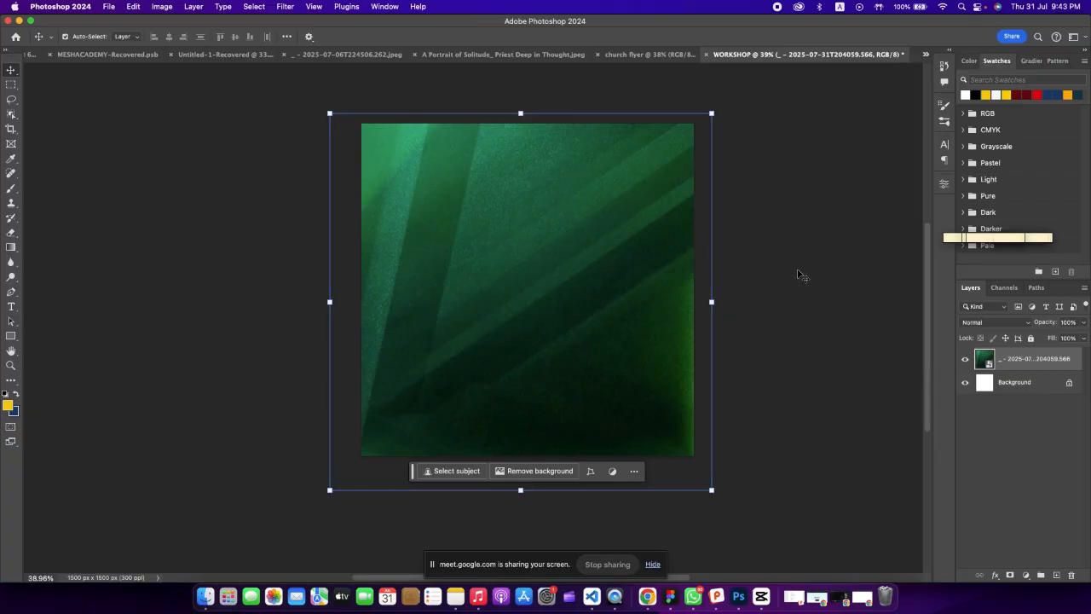
key("Return")
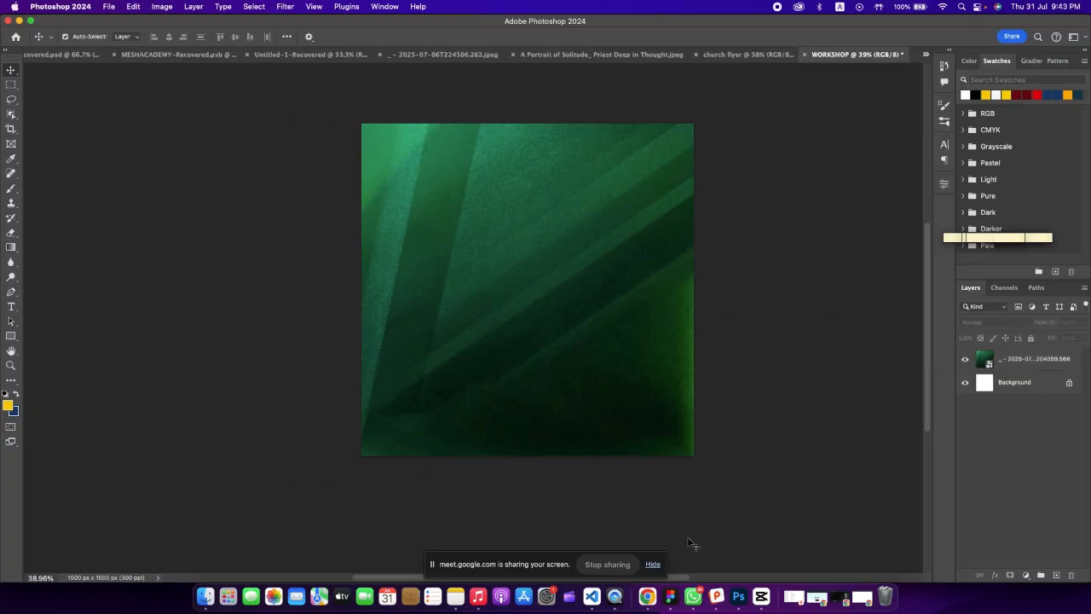
left_click(604, 482)
left_click(708, 457)
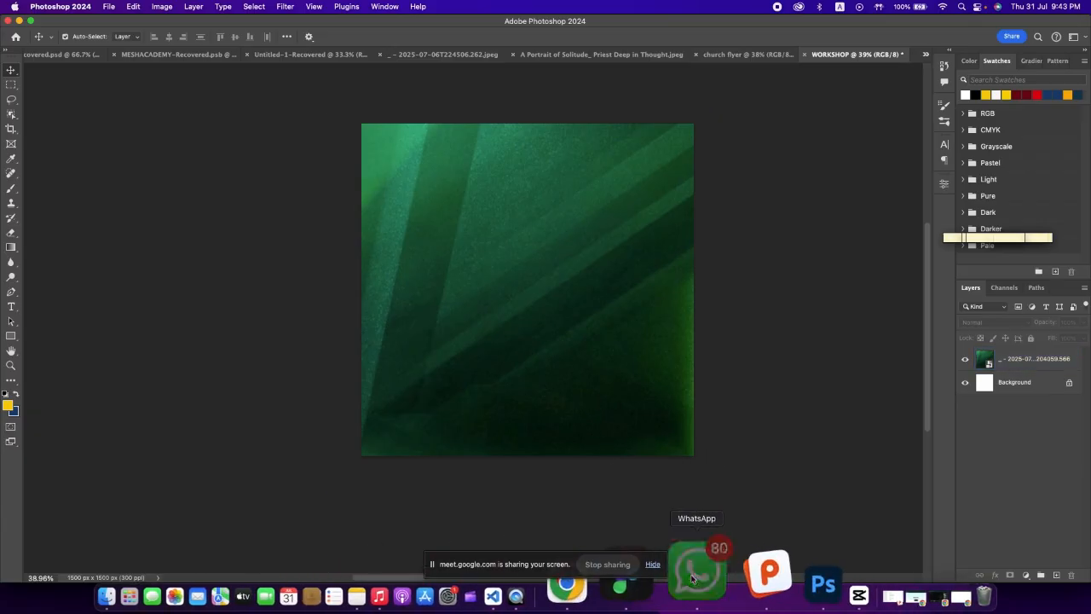
left_click(713, 572)
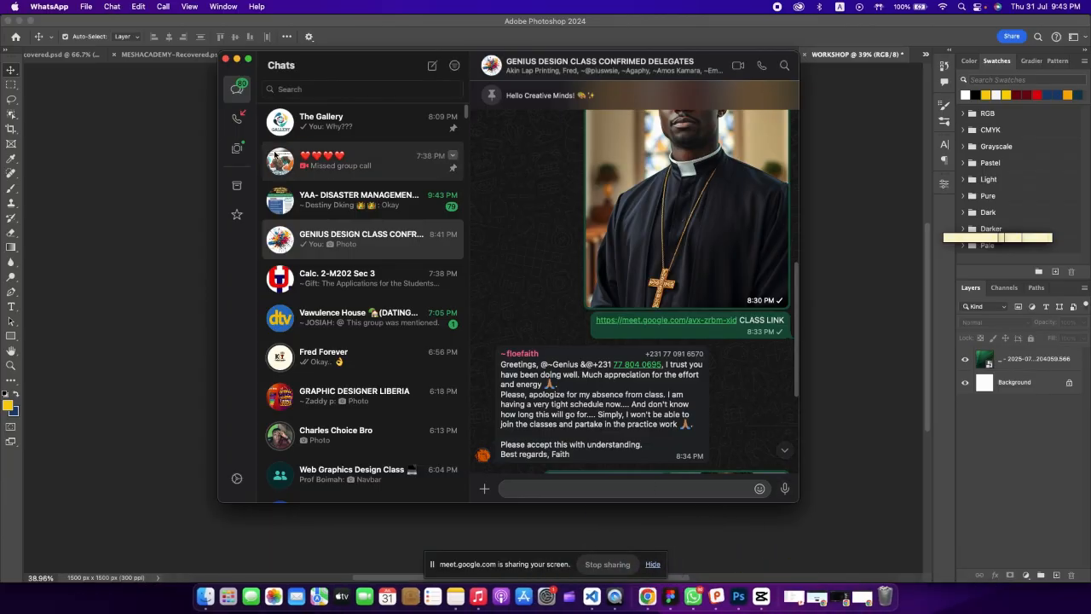
left_click(236, 59)
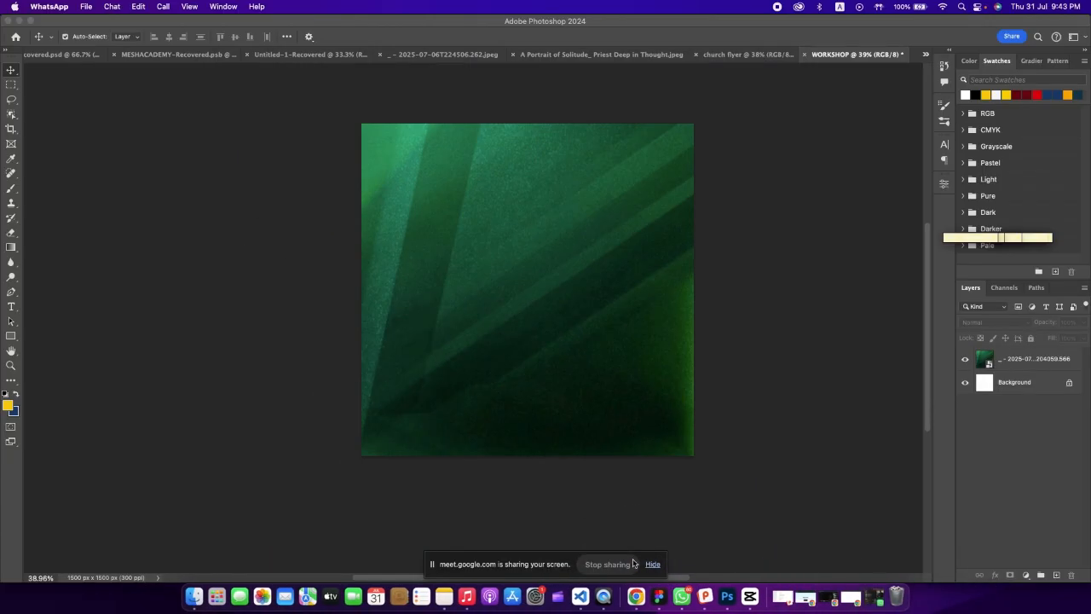
Switch to the open Pinterest page in Chrome and search for "WORSHOP DESIGN".
left_click(635, 600)
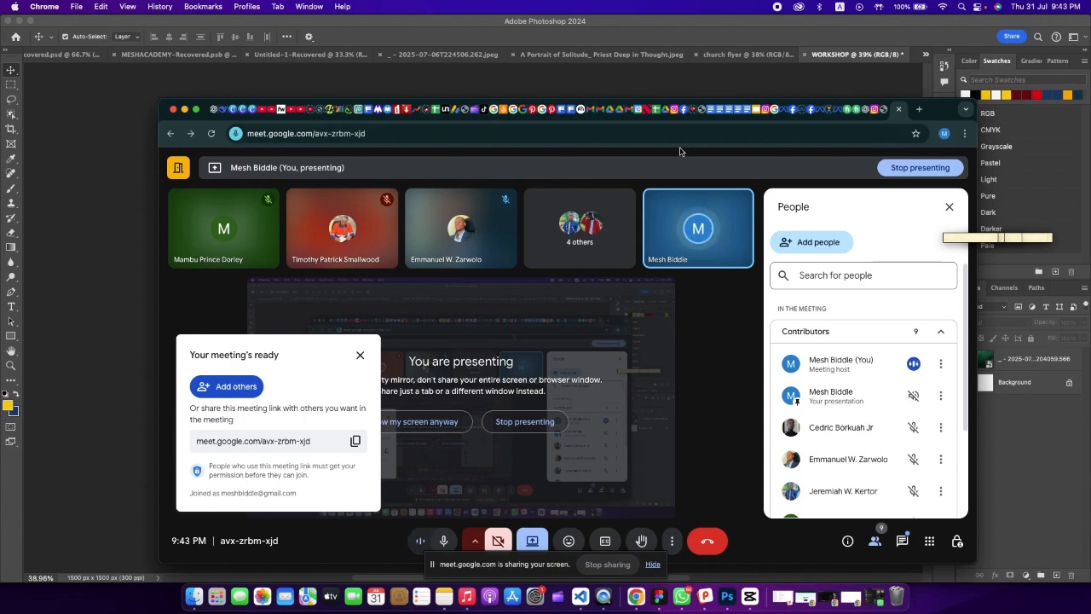
left_click(544, 110)
left_click(366, 182)
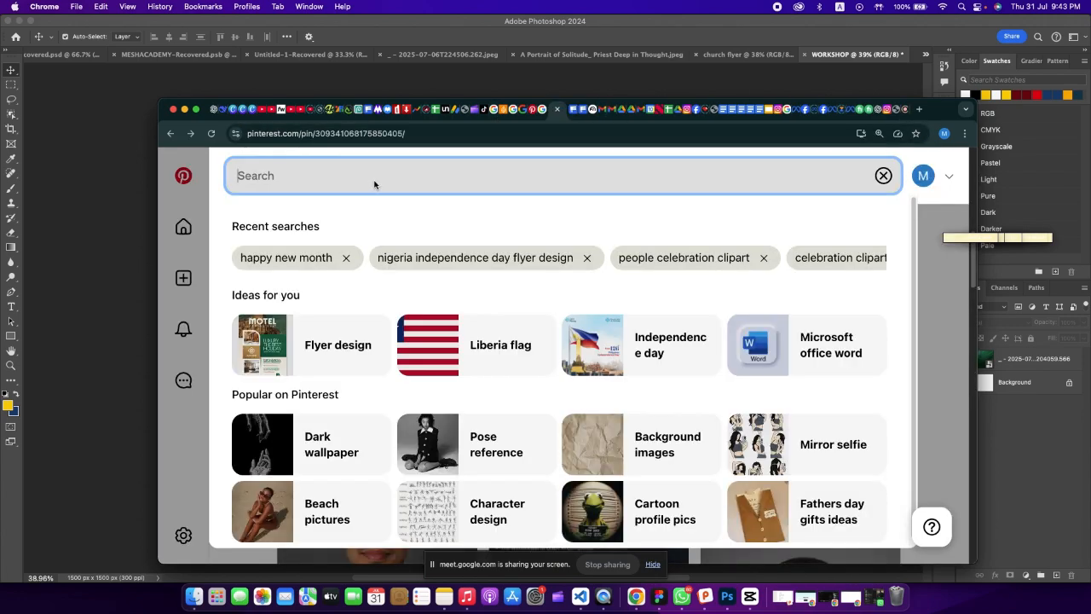
type("WORSHOP DESIGN")
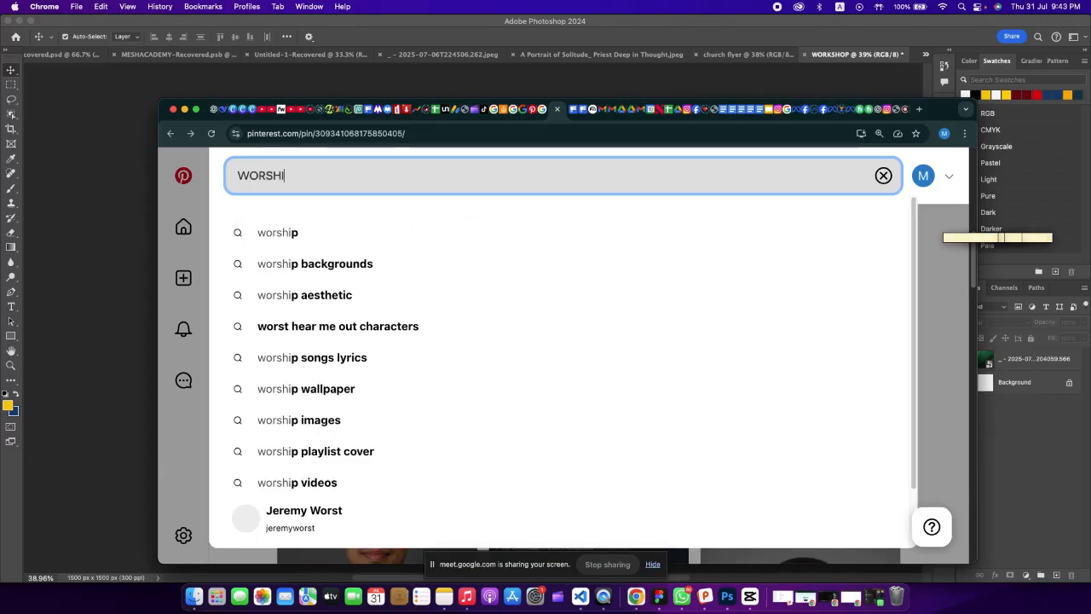
key("Return")
Change the Pinterest search to "CONFERENCE DESIGN" and run it.
left_click(291, 136)
left_click_drag(299, 136, 242, 139)
type("CONFE")
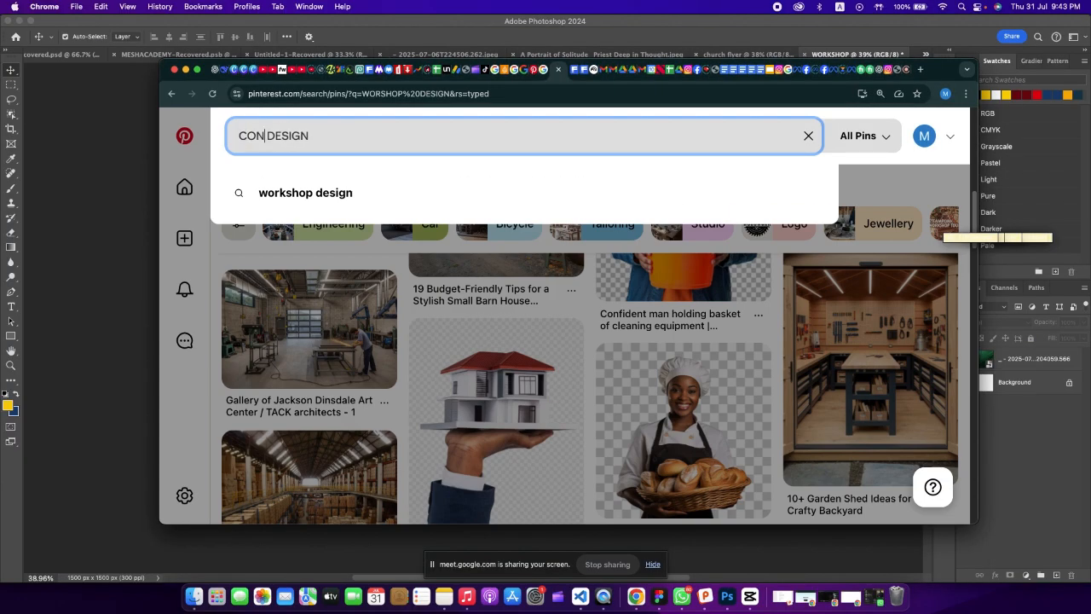
type("RENCE")
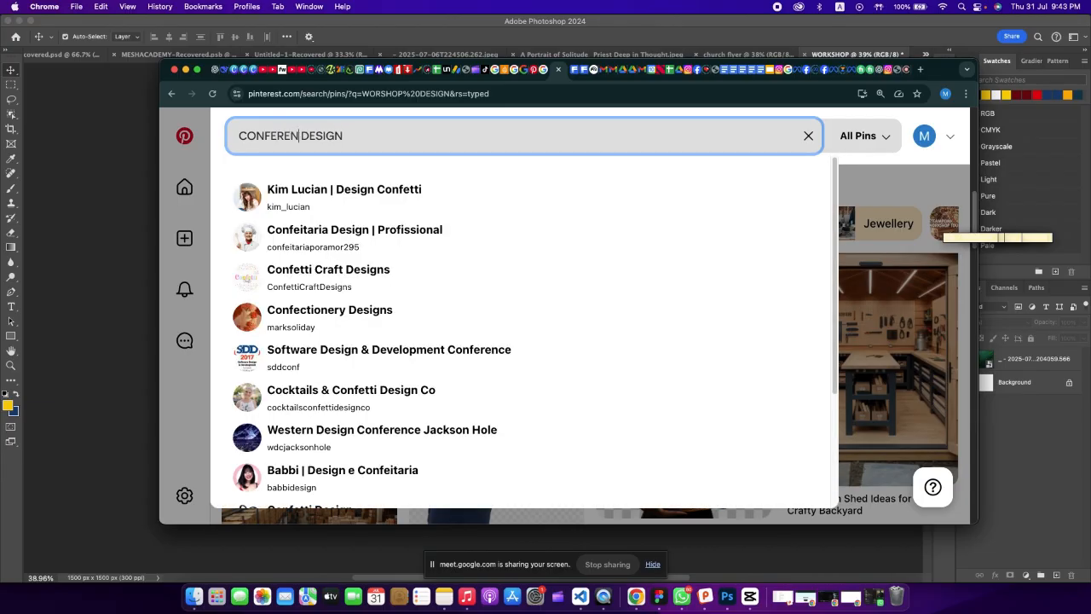
key("Return")
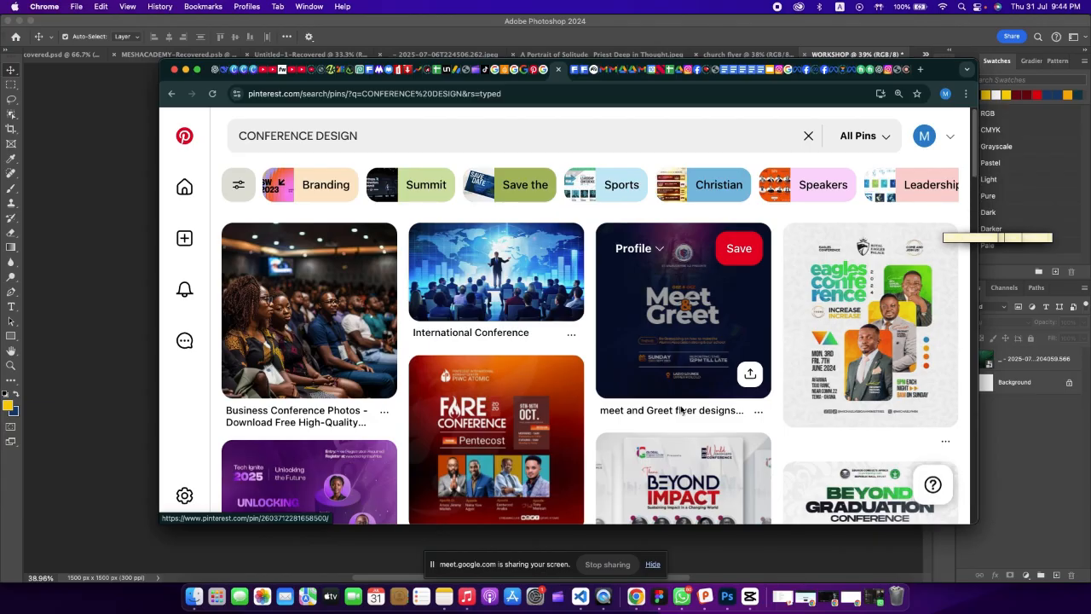
Examine the conference flyer designs in the Pinterest results for layout ideas and reference styles.
scroll(681, 410, "down", 5)
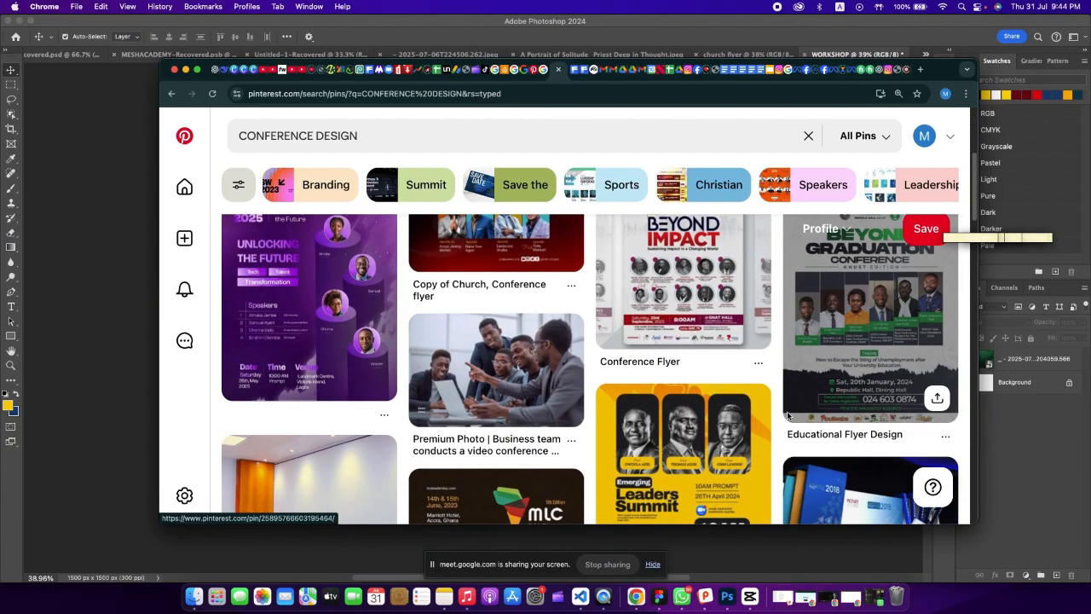
scroll(787, 416, "down", 2)
scroll(787, 415, "down", 1)
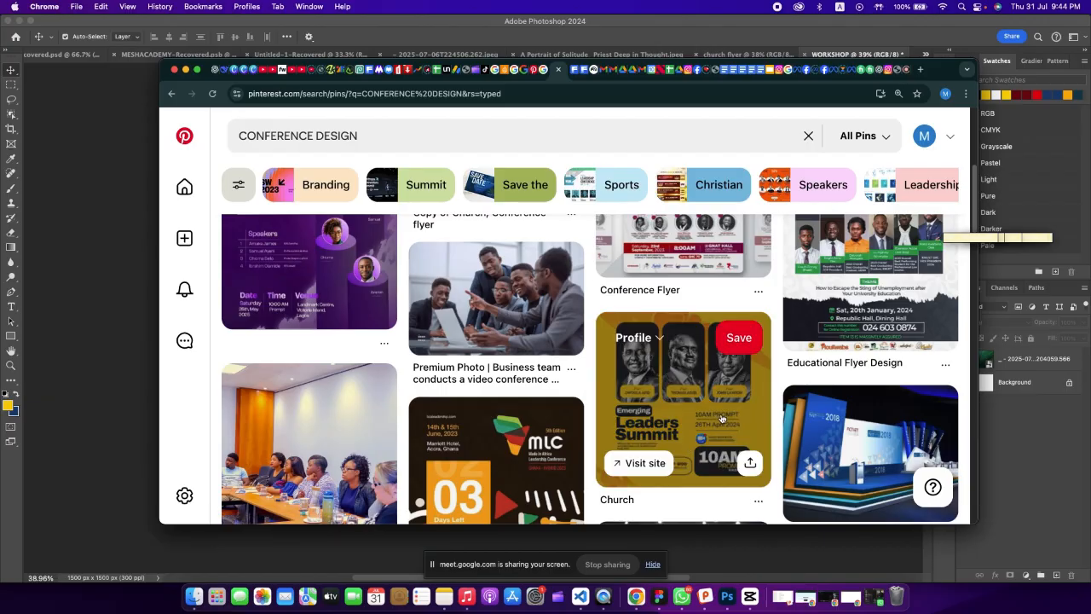
scroll(722, 418, "down", 3)
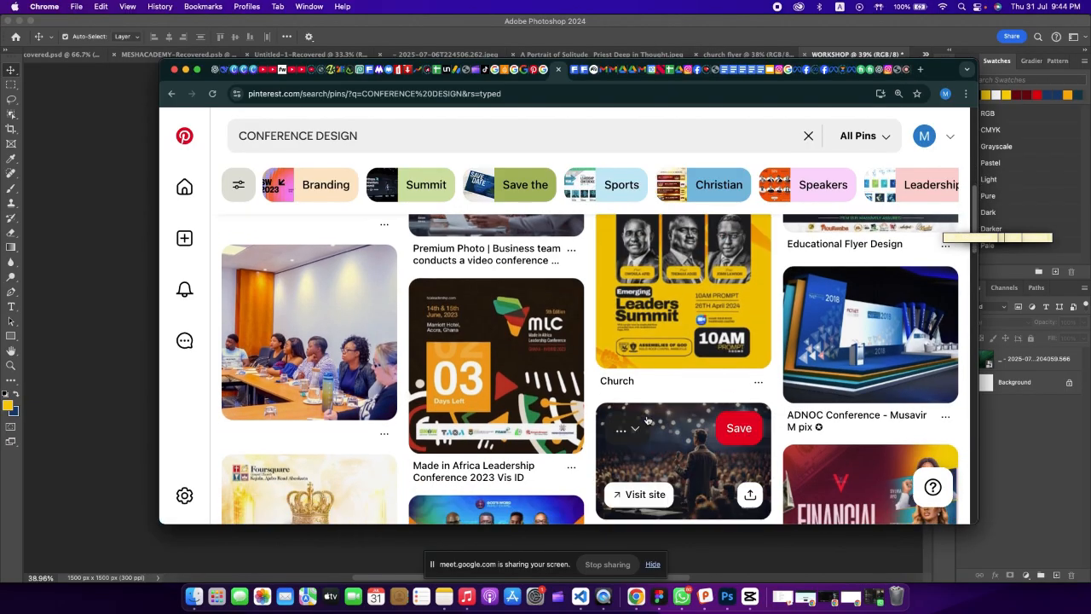
scroll(692, 421, "down", 2)
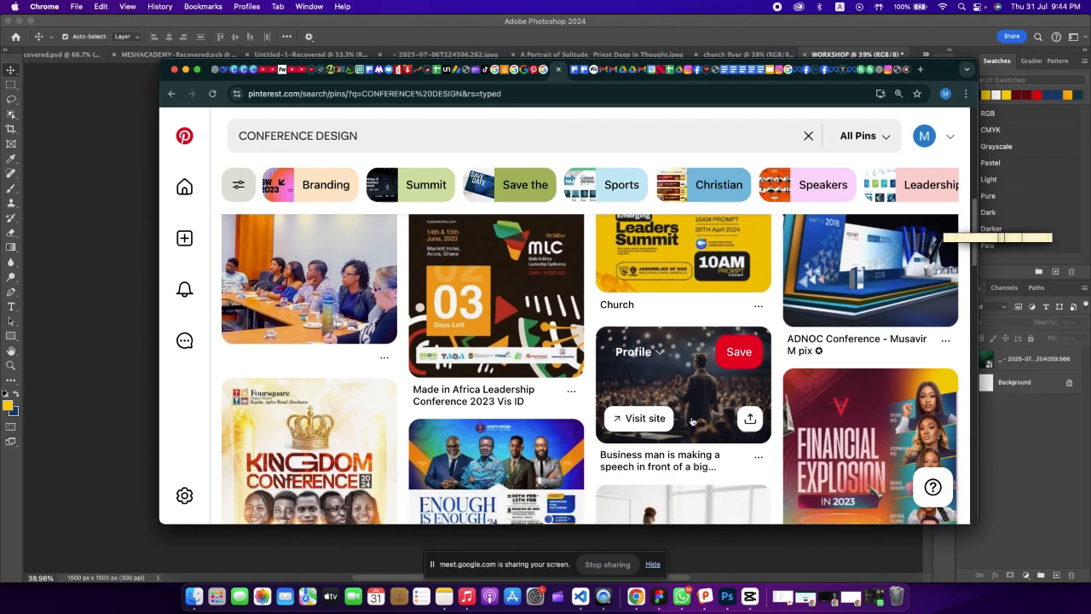
scroll(692, 421, "down", 2)
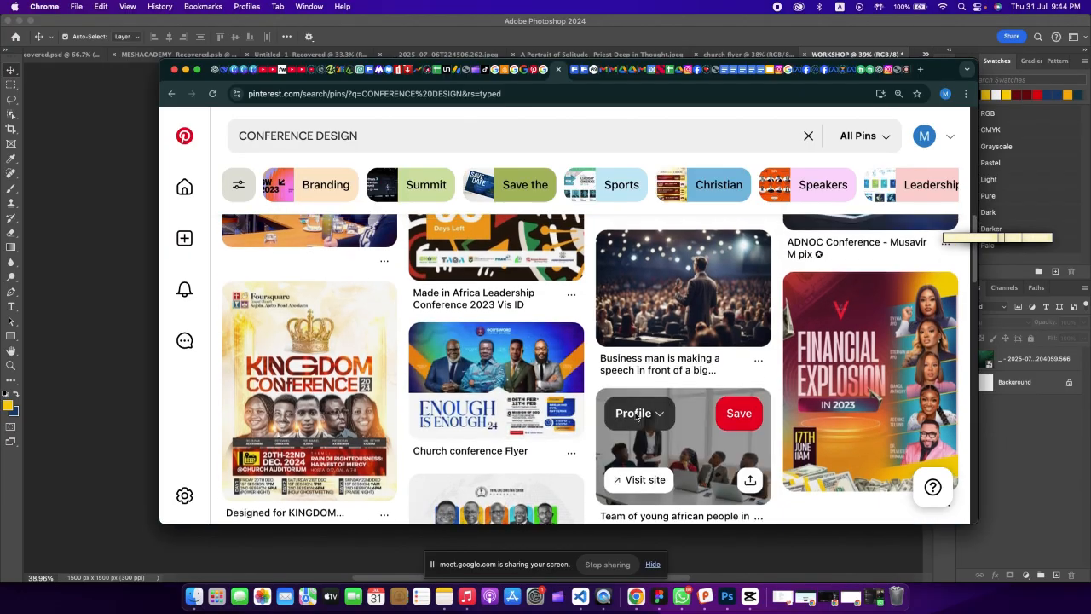
scroll(636, 415, "up", 10)
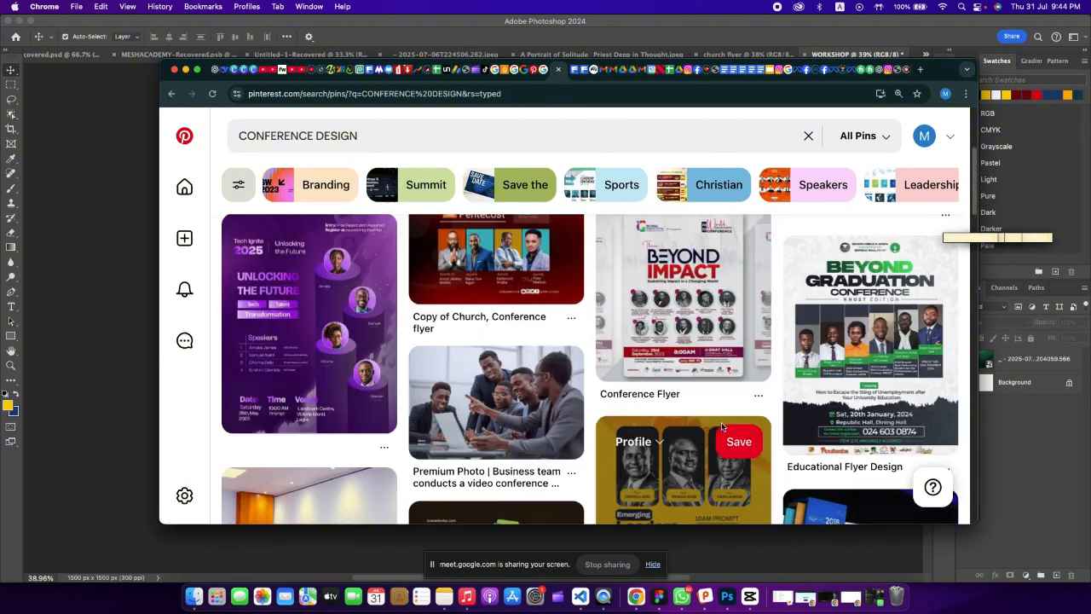
scroll(721, 422, "up", 3)
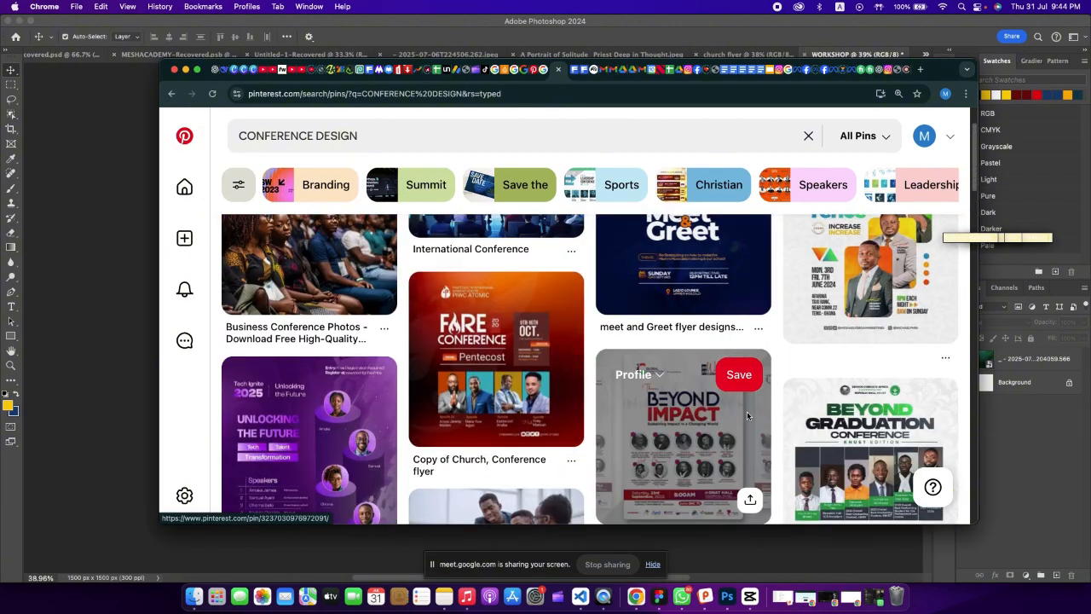
scroll(748, 415, "up", 2)
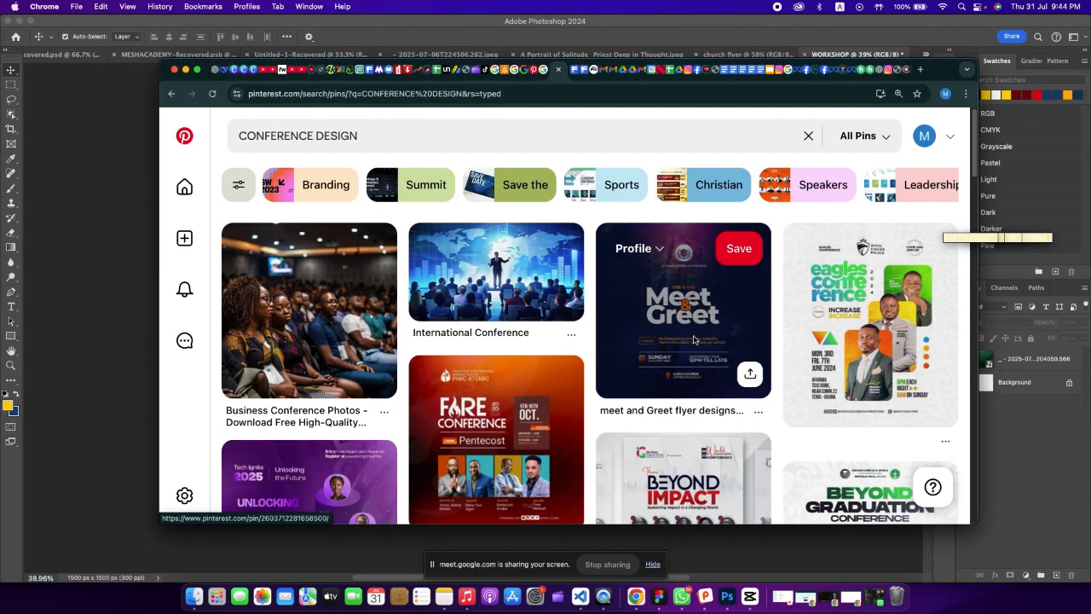
scroll(512, 324, "down", 5)
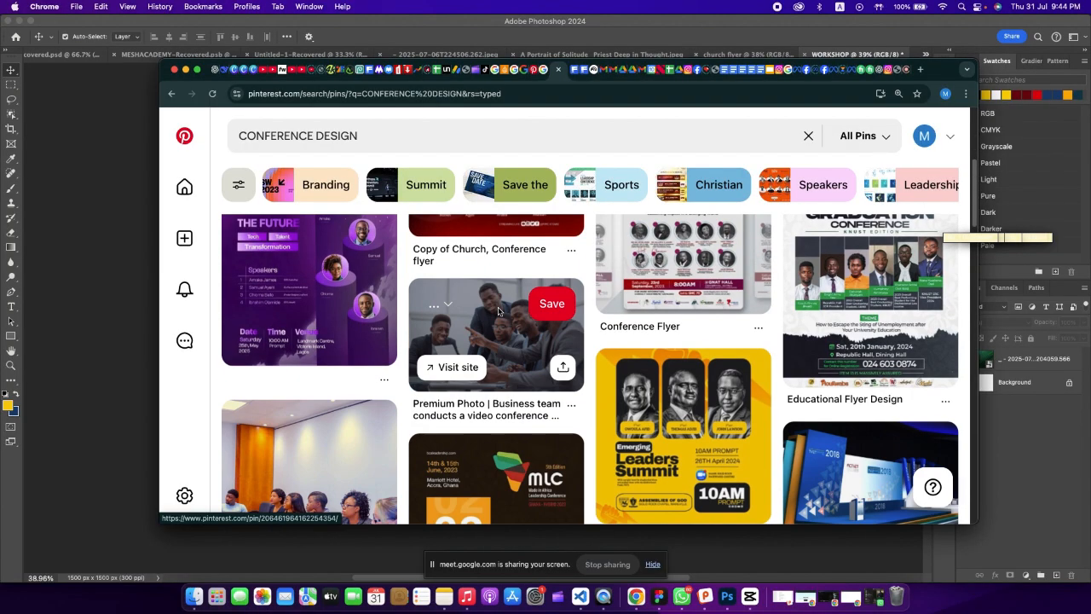
scroll(648, 383, "down", 3)
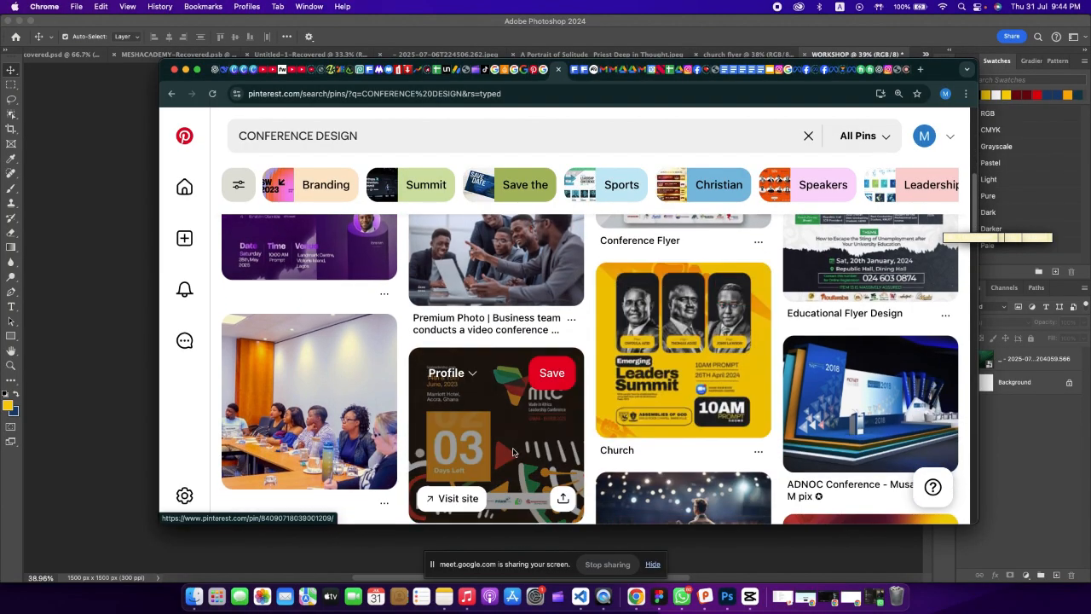
scroll(514, 451, "down", 5)
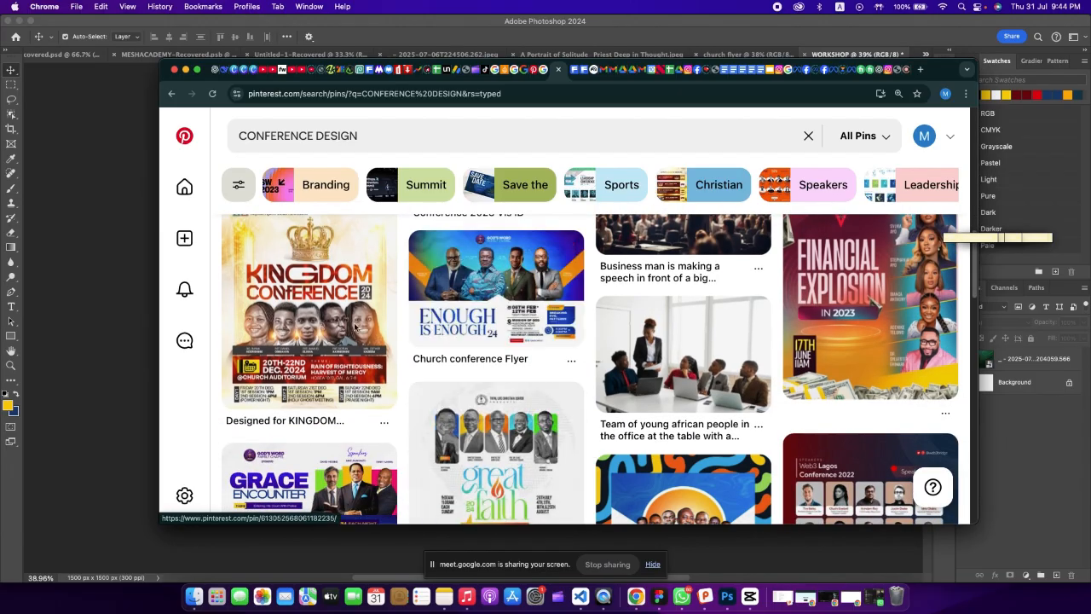
scroll(477, 374, "down", 5)
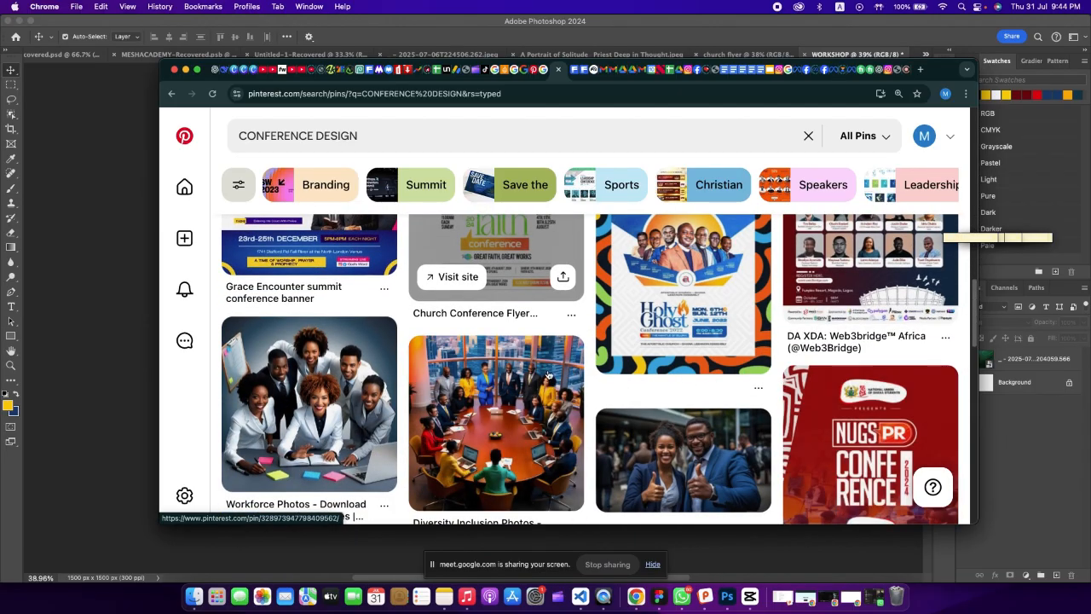
scroll(696, 352, "down", 4)
scroll(724, 299, "up", 4)
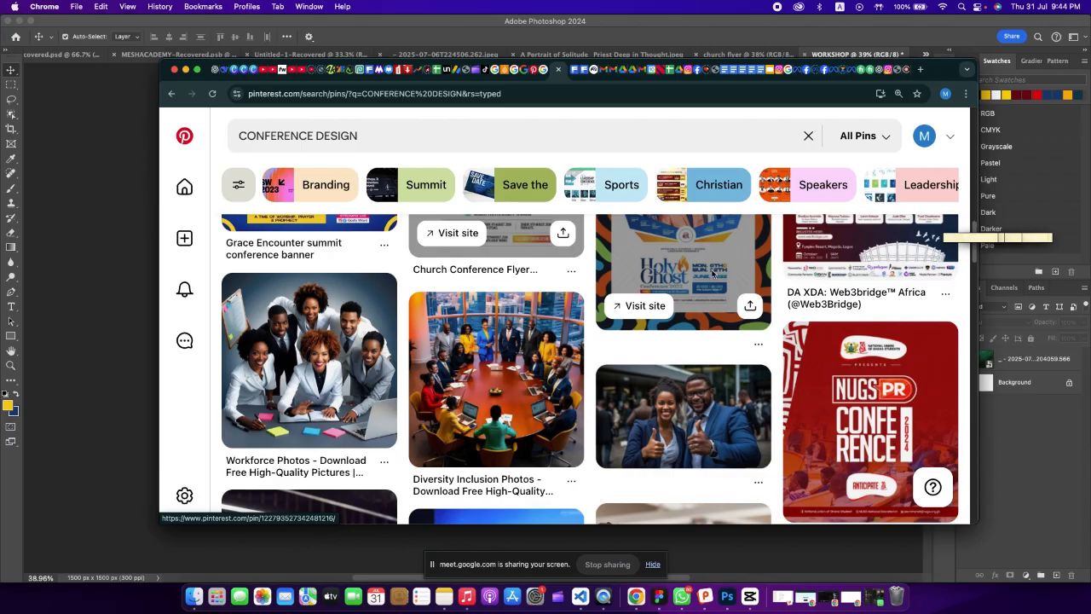
scroll(671, 275, "up", 3)
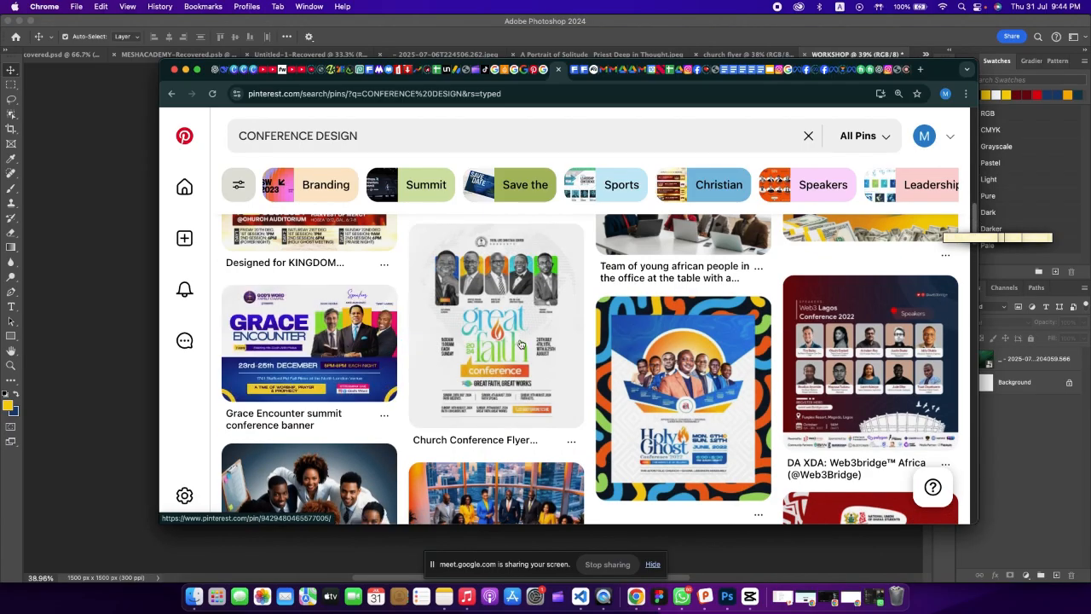
scroll(676, 353, "down", 5)
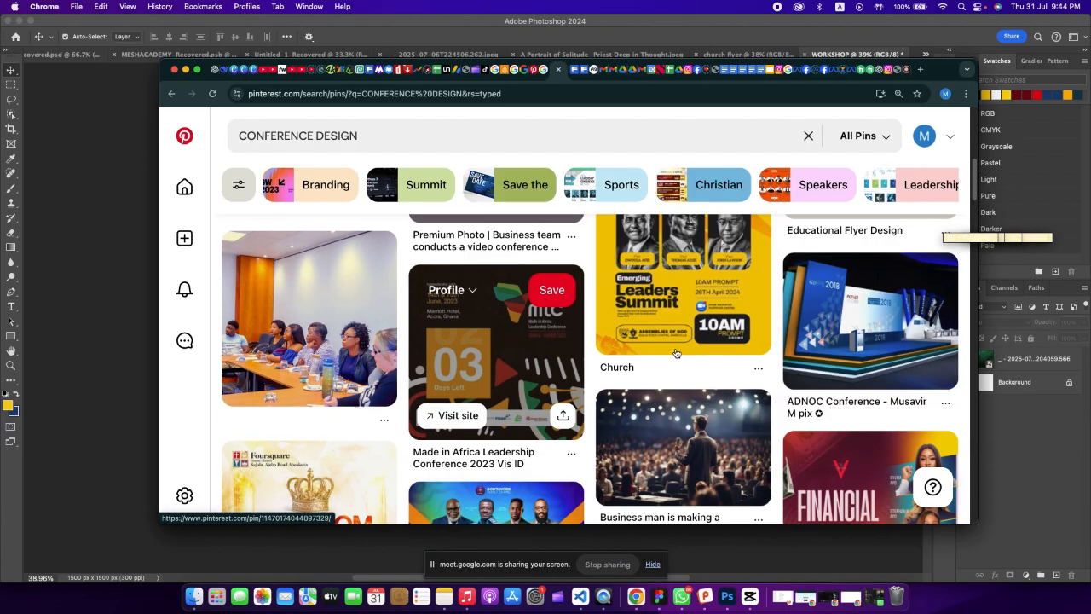
Open the yellow Leaders Summit flyer on Pinterest and examine it and the related conference flyers for layout ideas.
left_click(716, 268)
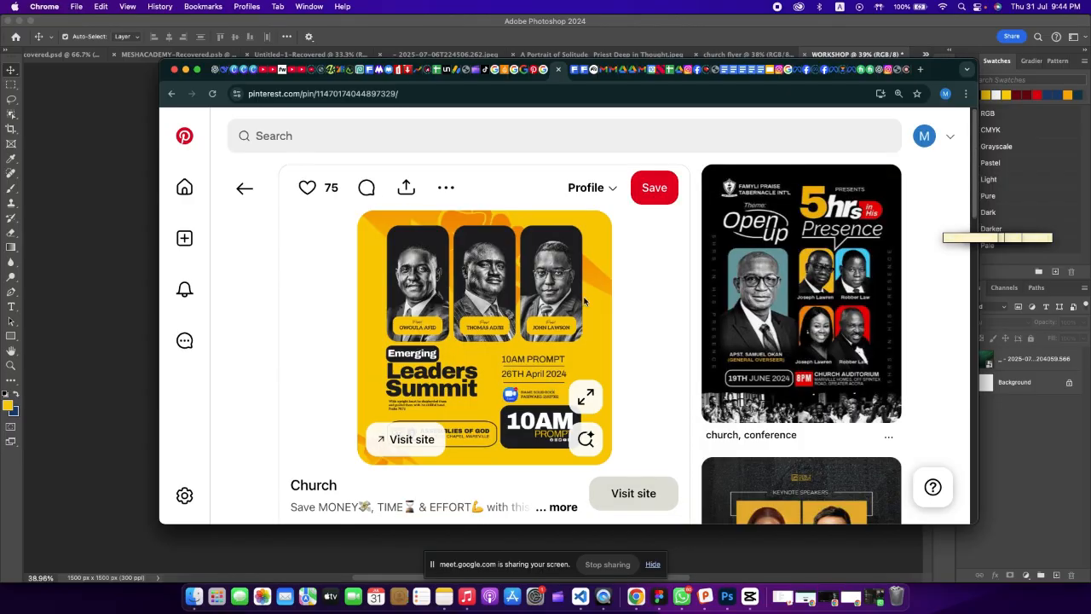
scroll(423, 291, "down", 2)
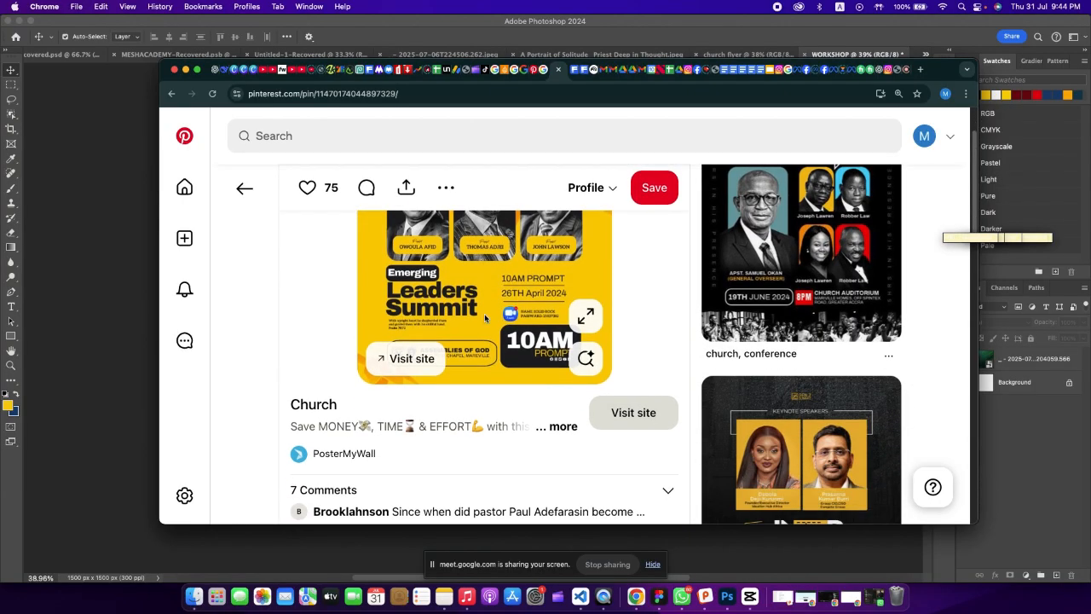
scroll(485, 318, "down", 2)
scroll(594, 406, "down", 3)
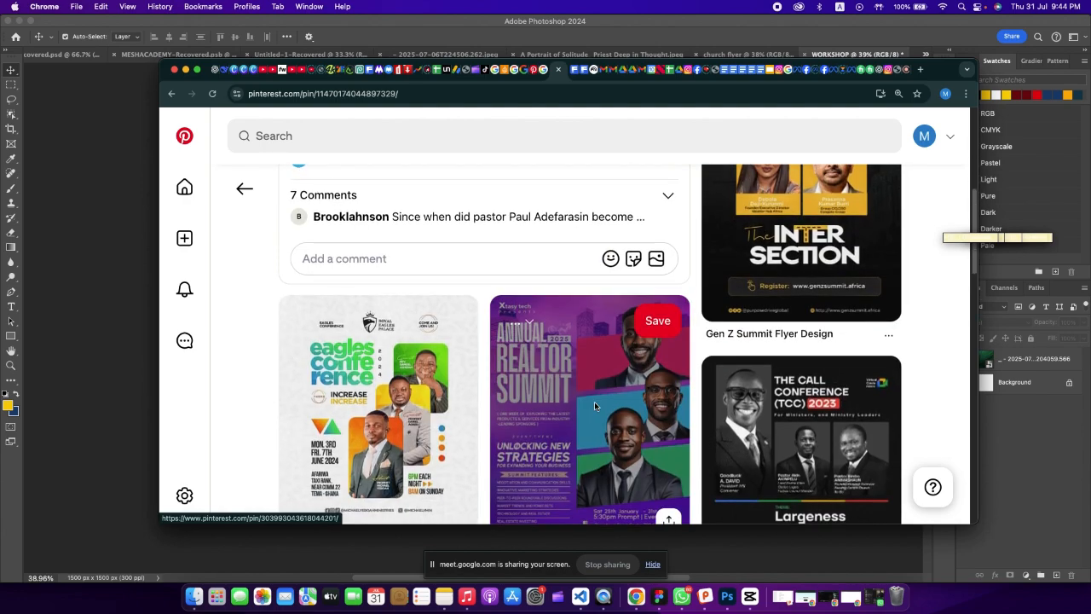
scroll(716, 435, "down", 2)
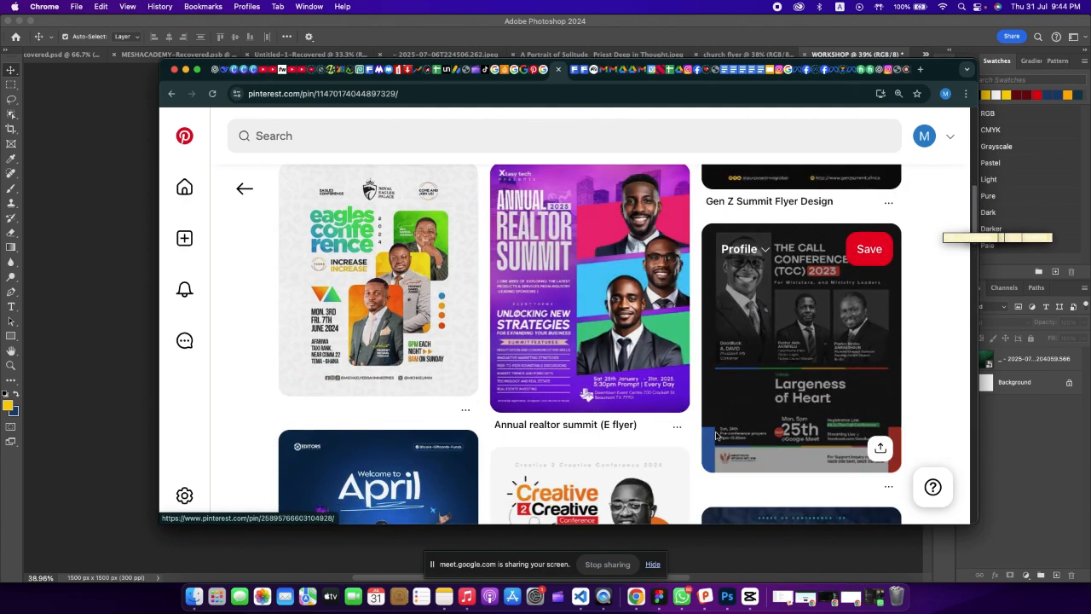
scroll(716, 435, "down", 2)
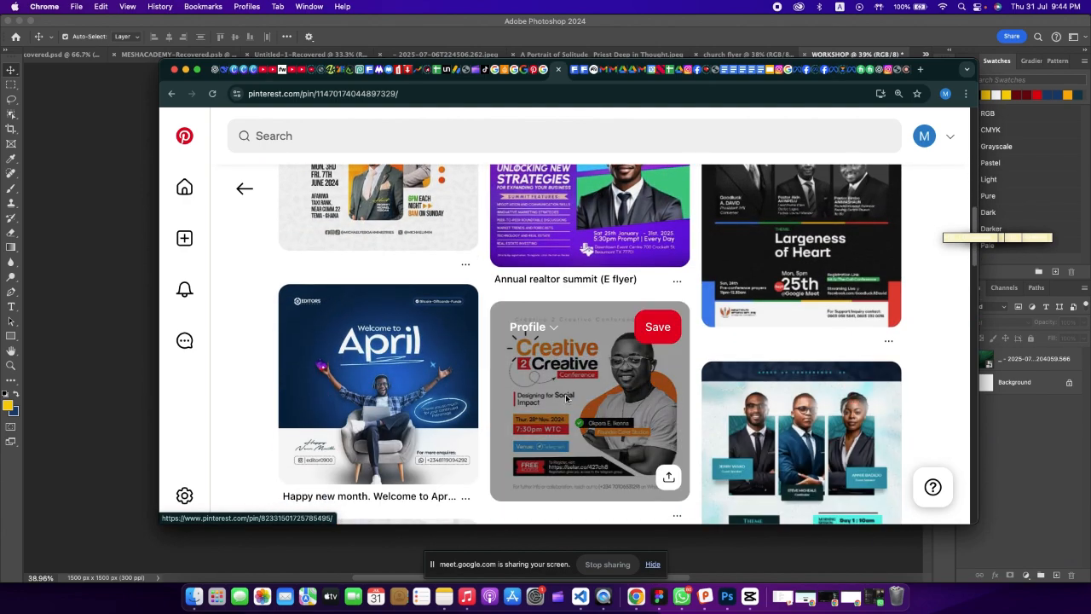
scroll(592, 413, "down", 8)
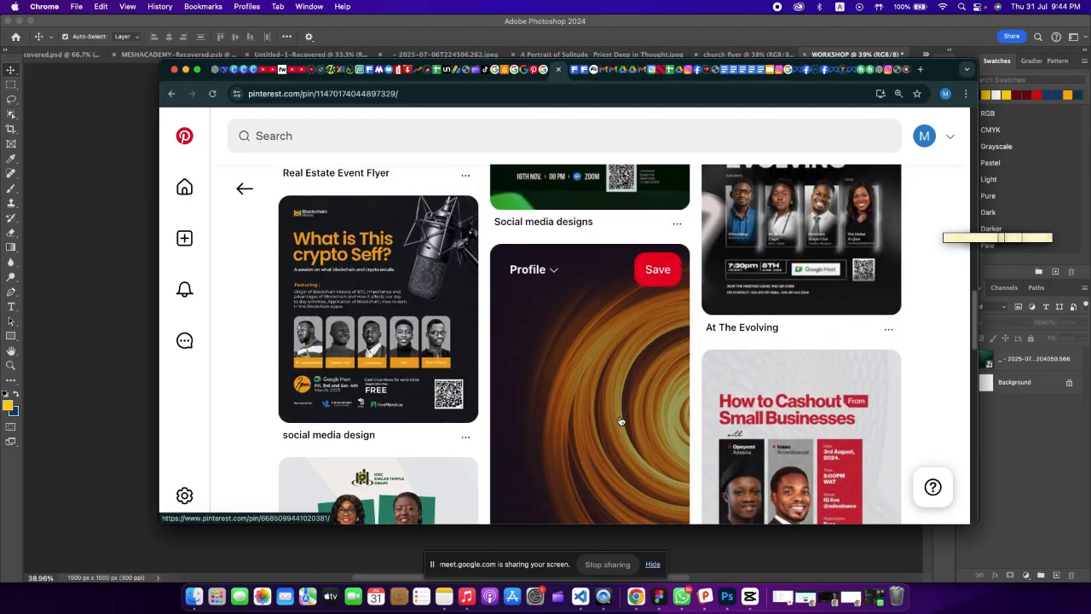
scroll(617, 414, "up", 3)
scroll(619, 419, "up", 1)
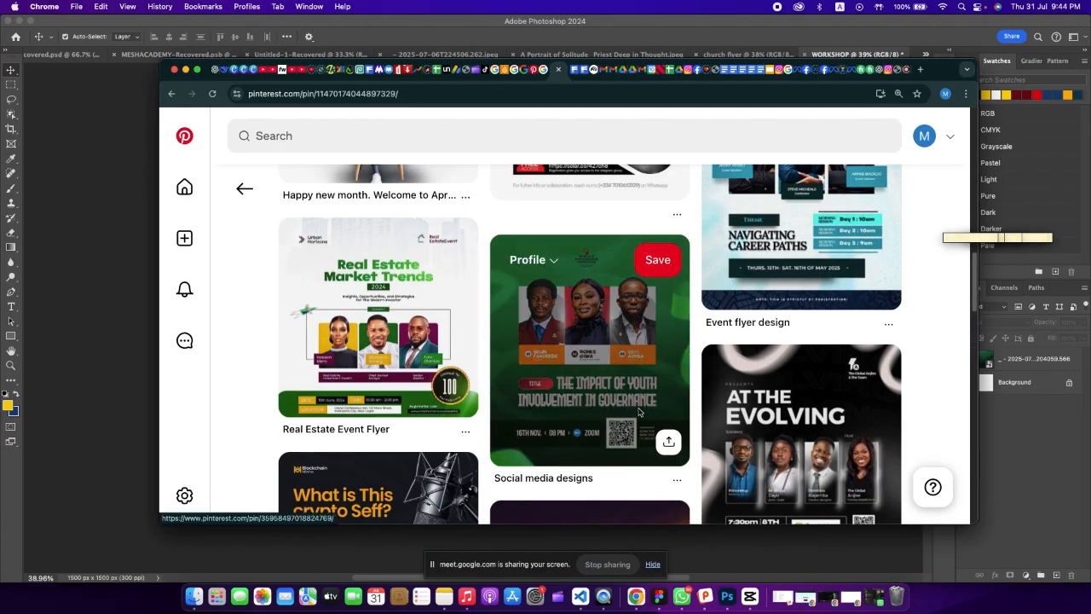
scroll(588, 383, "down", 5)
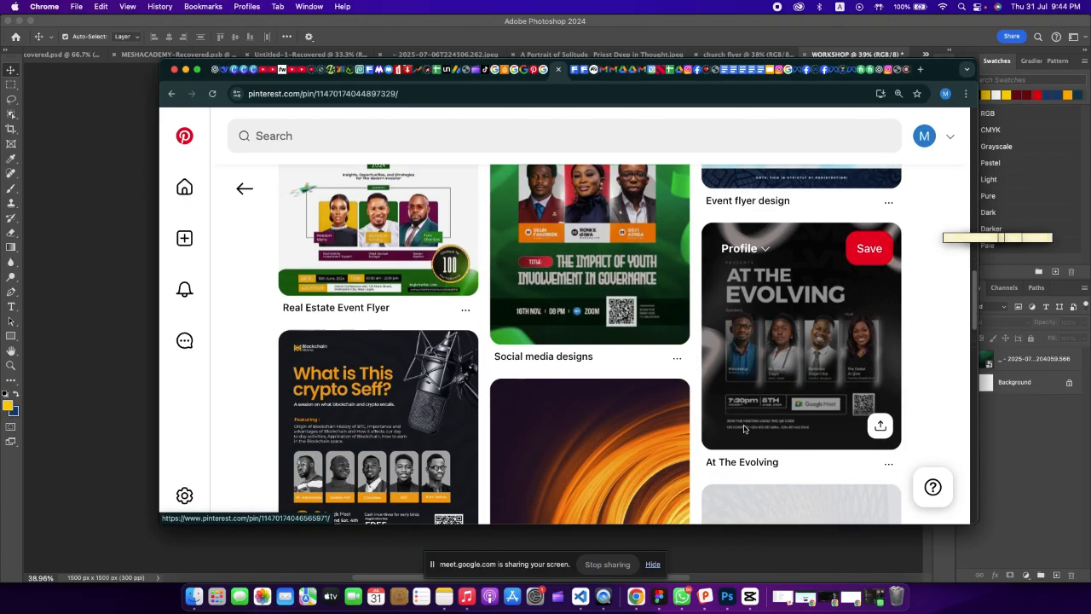
scroll(597, 409, "down", 4)
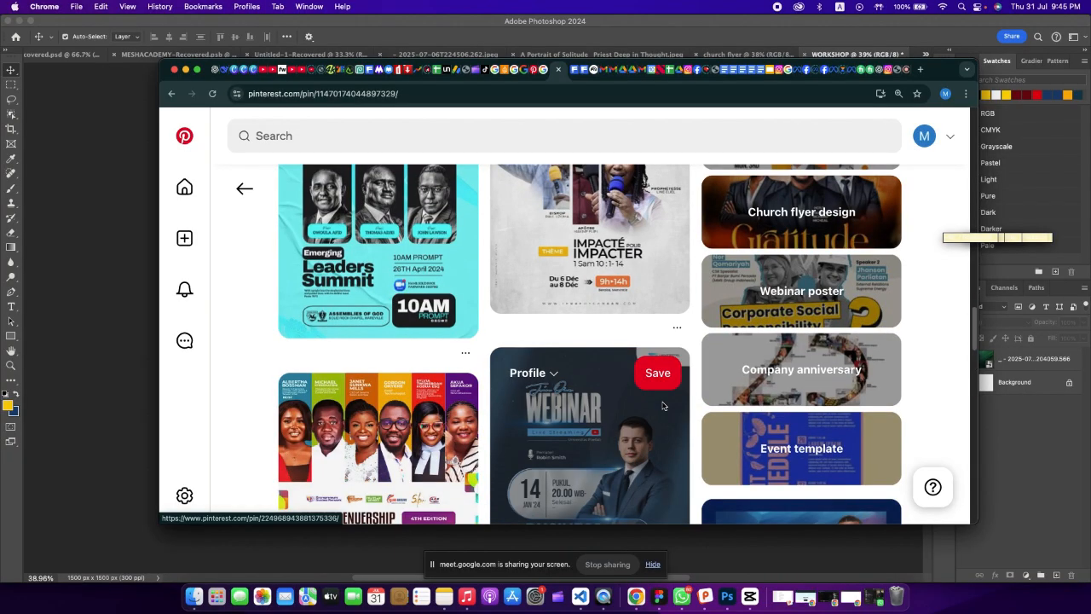
scroll(669, 404, "down", 3)
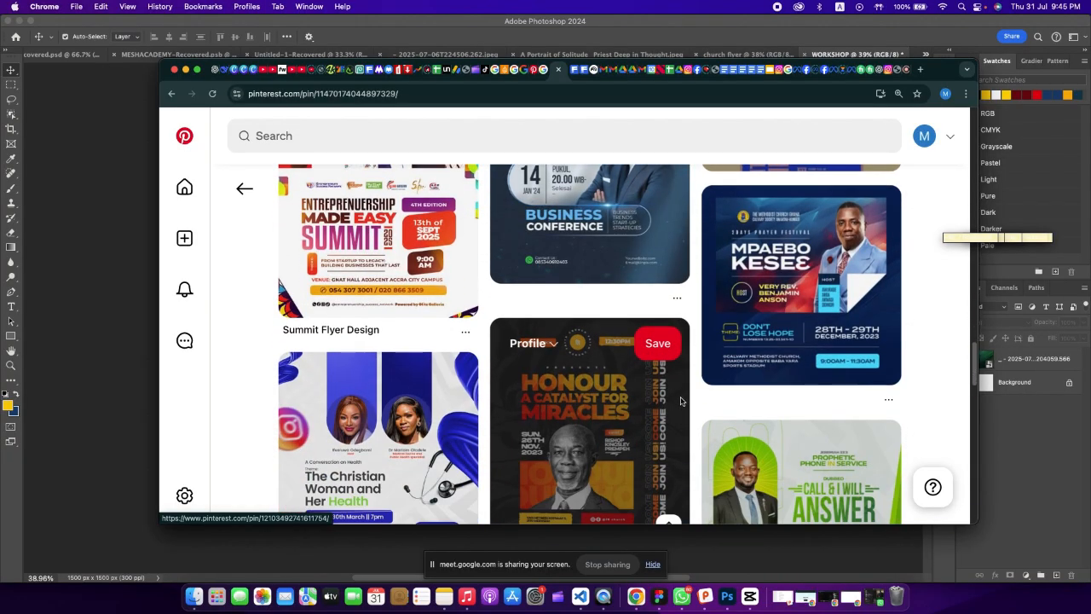
Switch to Photoshop and place a yellow line of placeholder text in the upper part of the canvas, with its font set to Montserrat.
key("super+Tab")
left_click(474, 184)
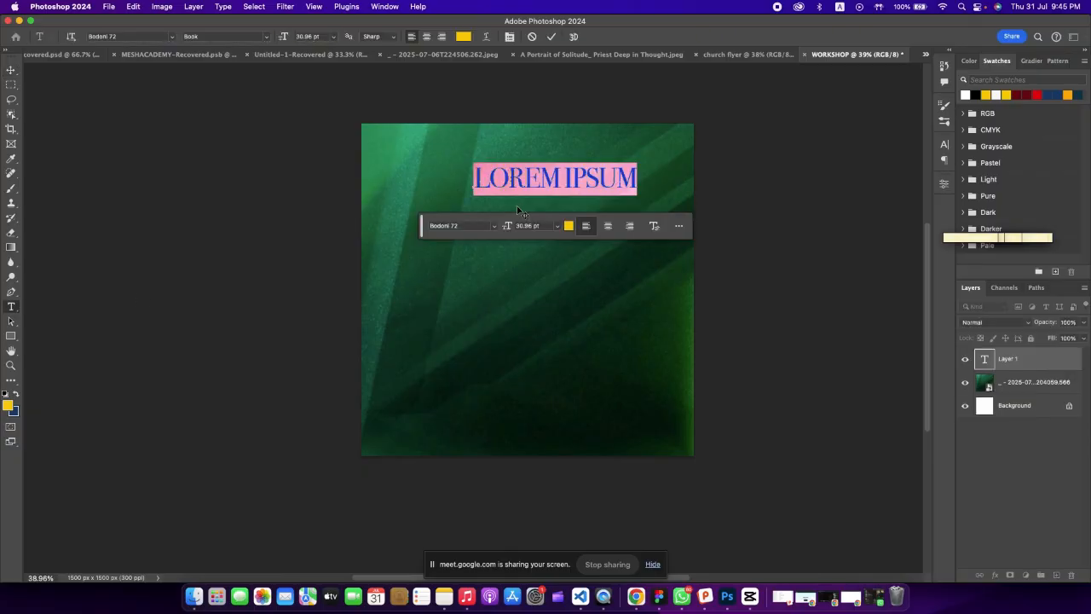
left_click_drag(527, 207, 502, 222)
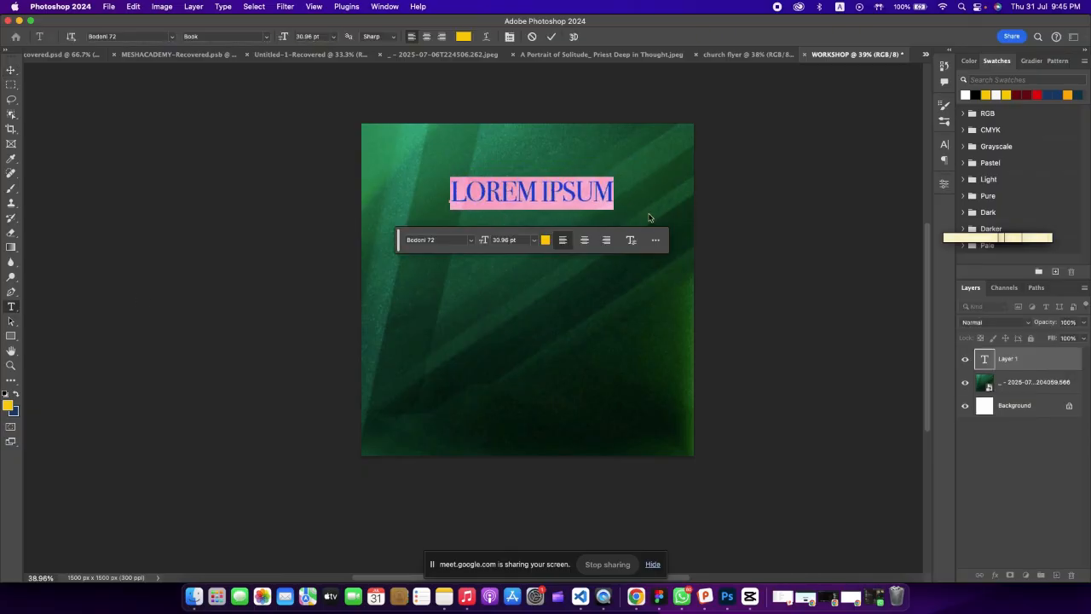
left_click(12, 66)
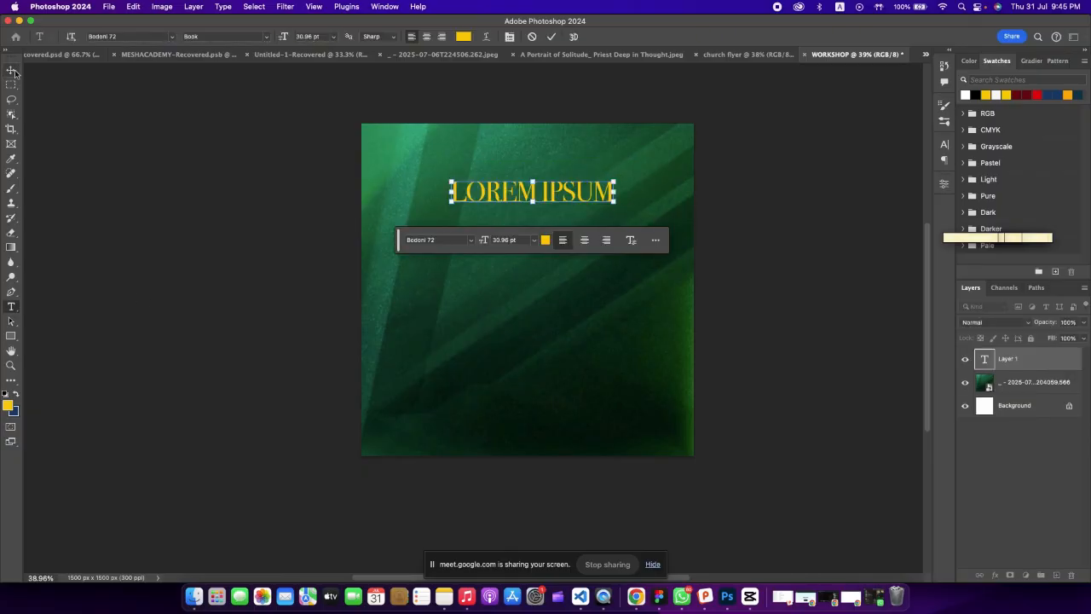
double_click(586, 189)
left_click_drag(536, 217, 527, 222)
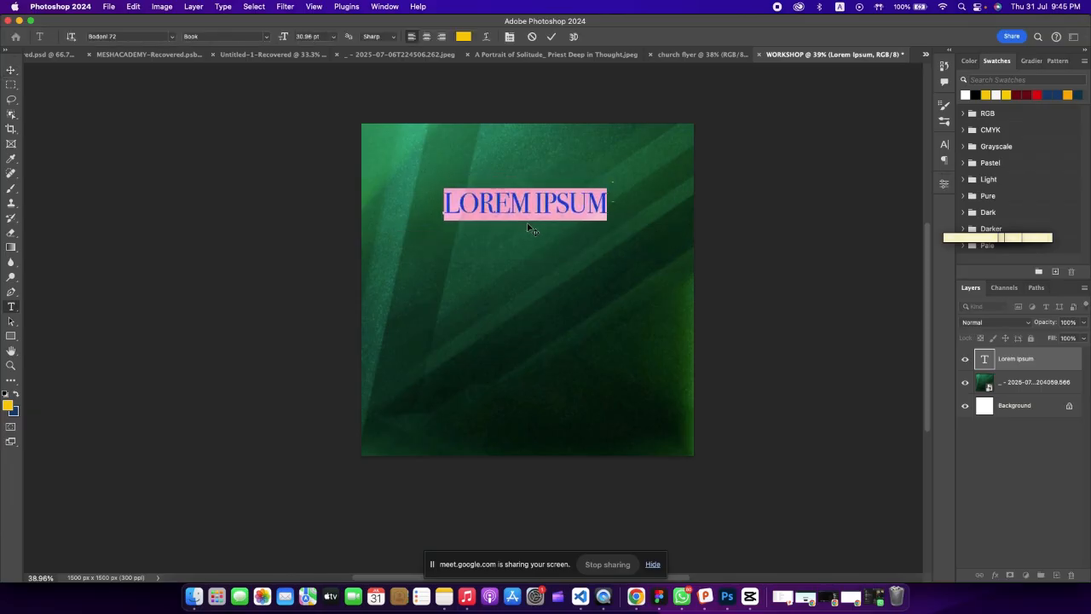
left_click(171, 38)
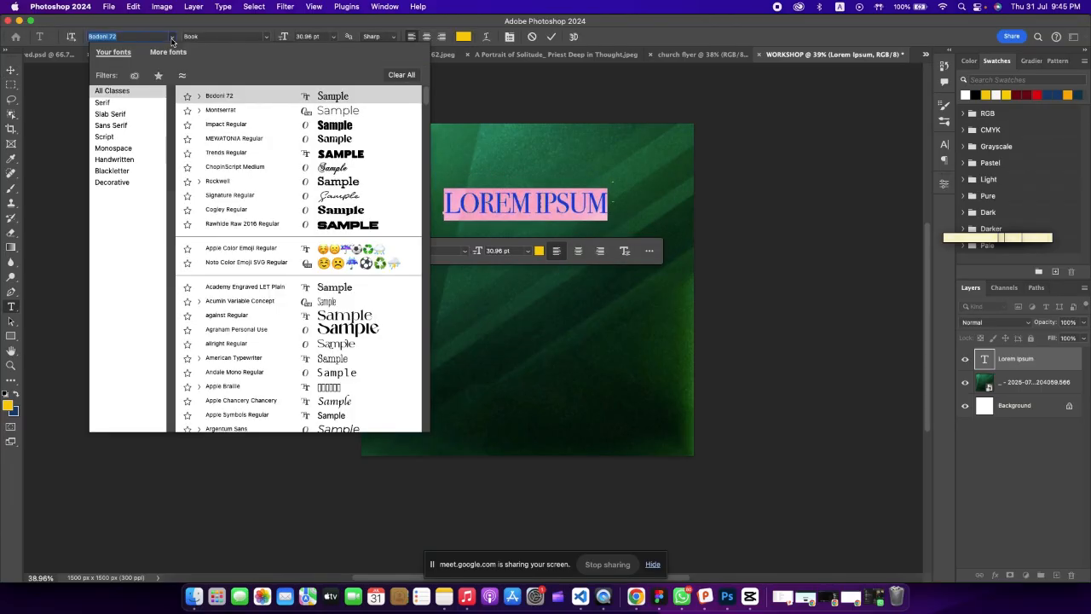
left_click(409, 117)
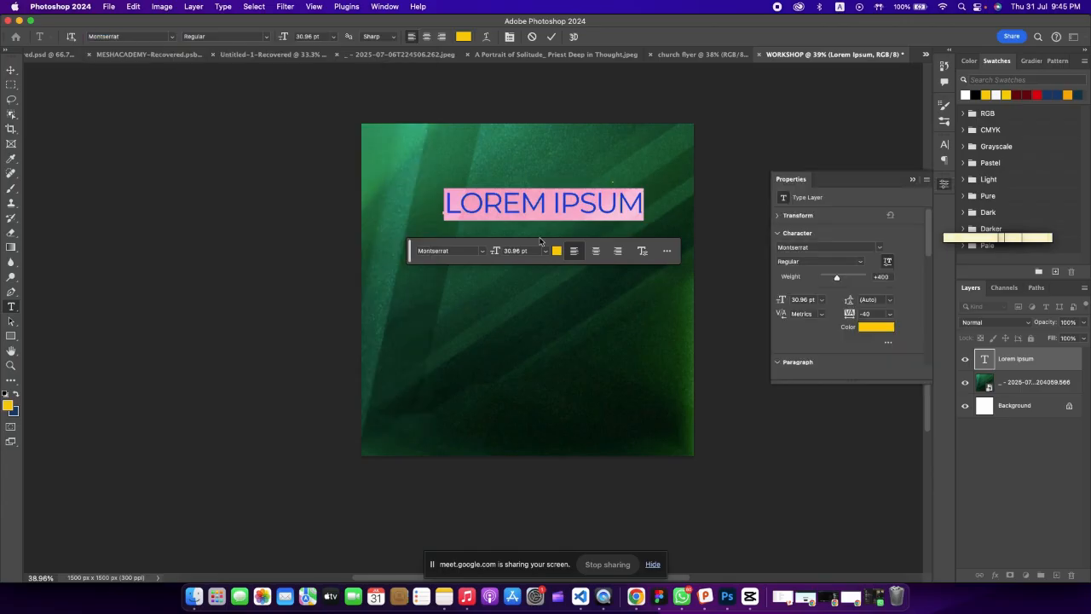
Replace the placeholder text with "WOMEN'S" and move it slightly to the right to centre it on the canvas.
left_click(547, 210)
triple_click(547, 210)
type("C")
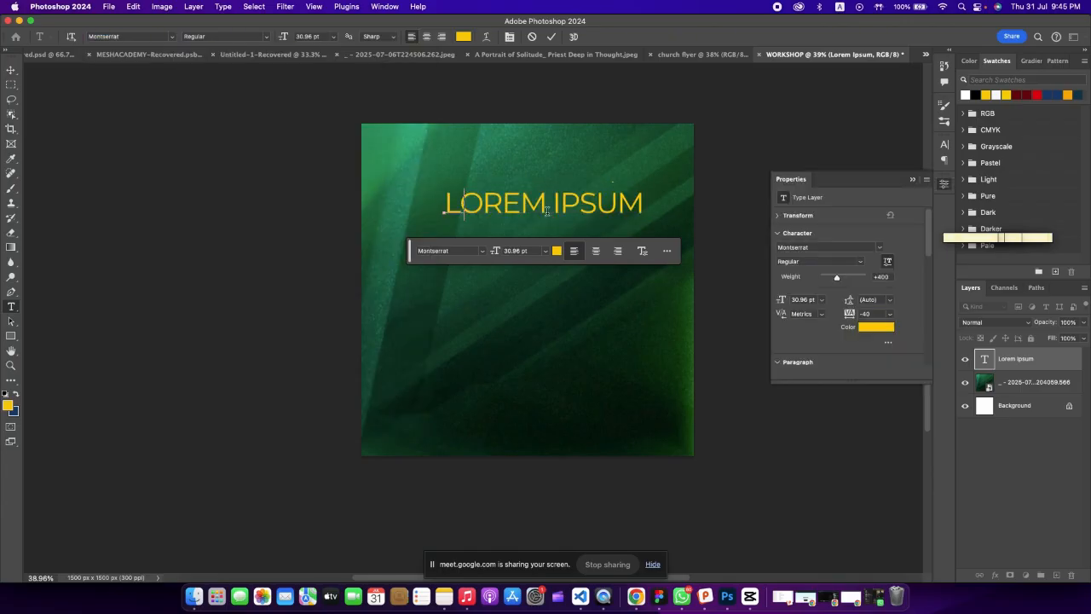
type("WO")
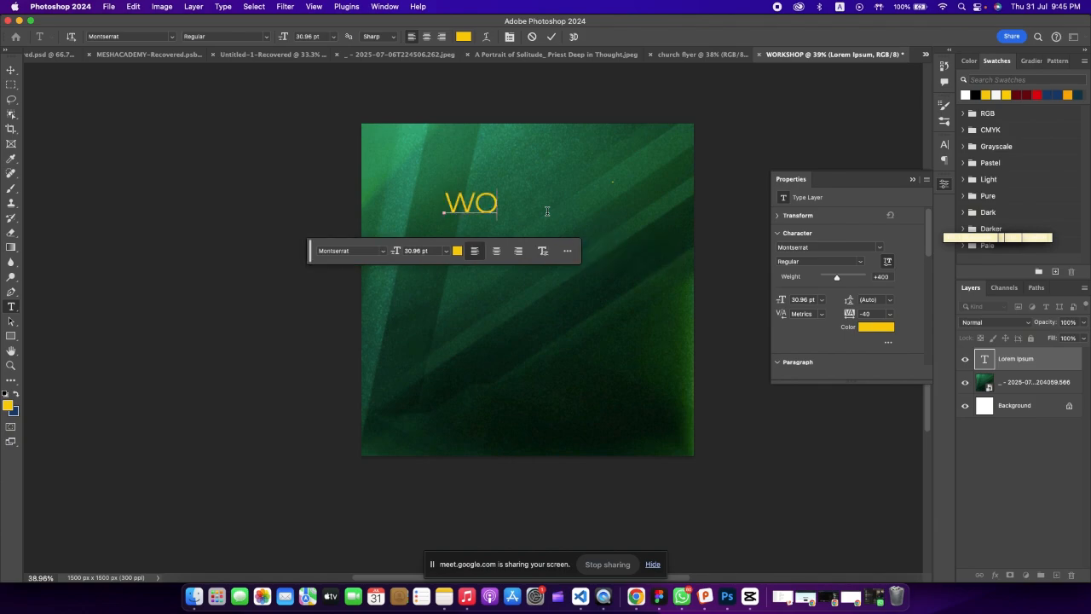
key("BackSpace")
type("OMEN")
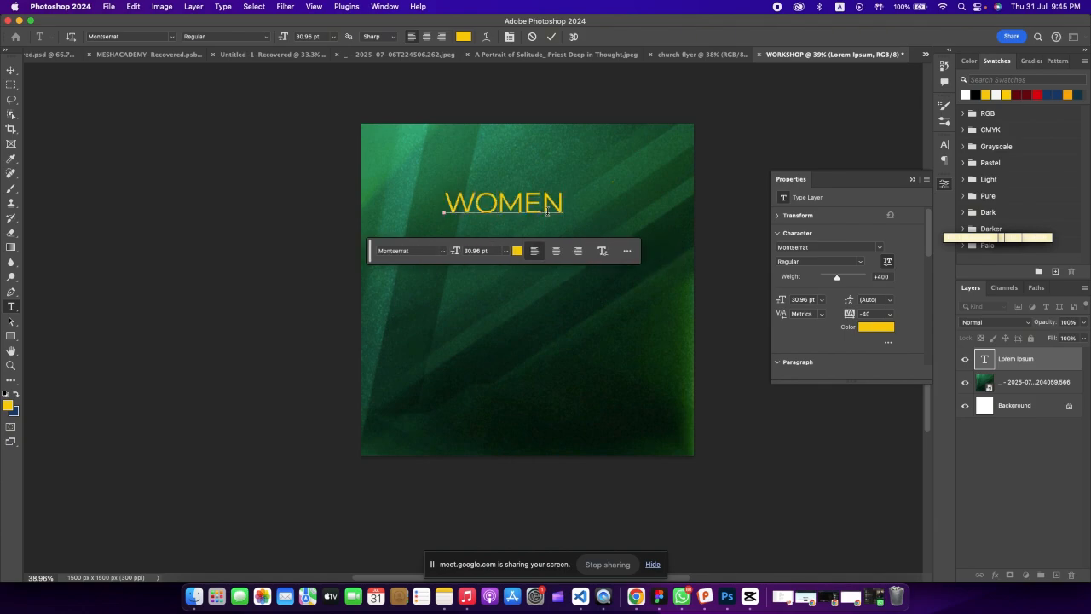
type("'S")
left_click(11, 71)
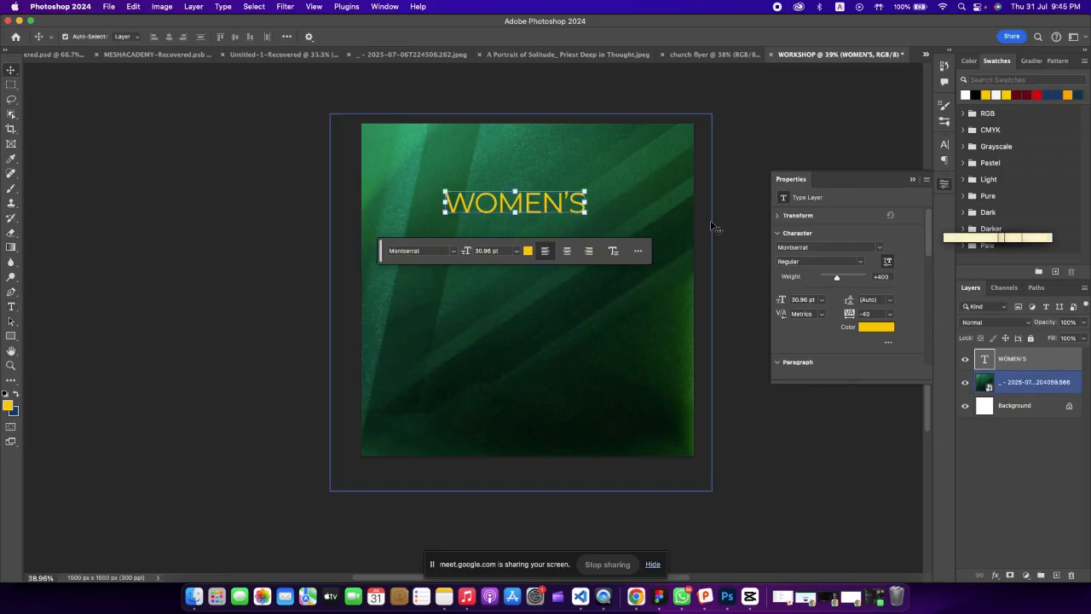
left_click_drag(552, 214, 565, 214)
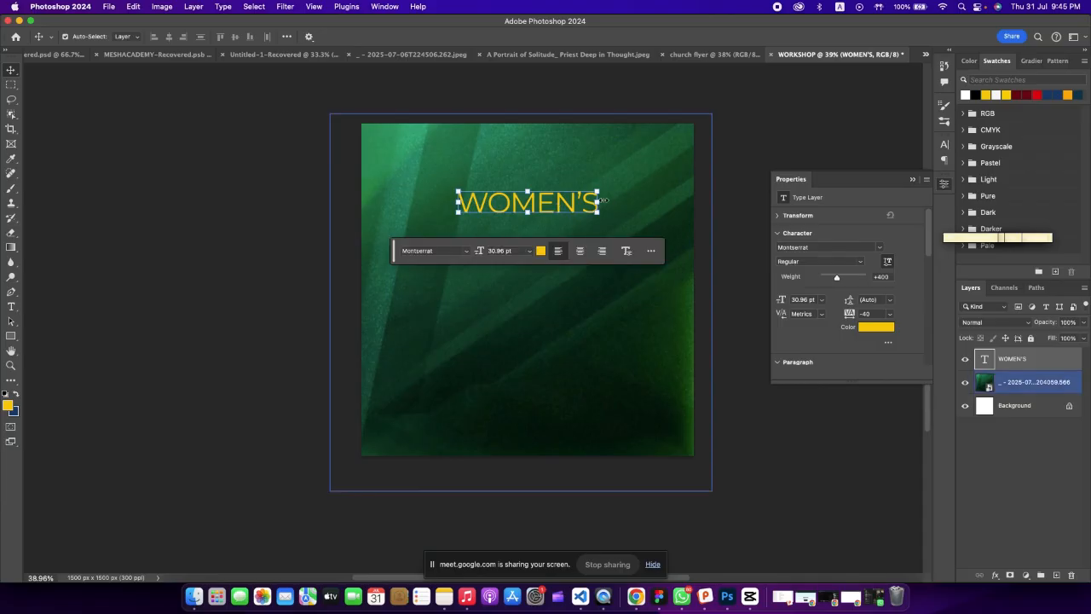
Replace the "WOMEN'S" heading text with "BUSINESS" and commit the edit.
double_click(556, 200)
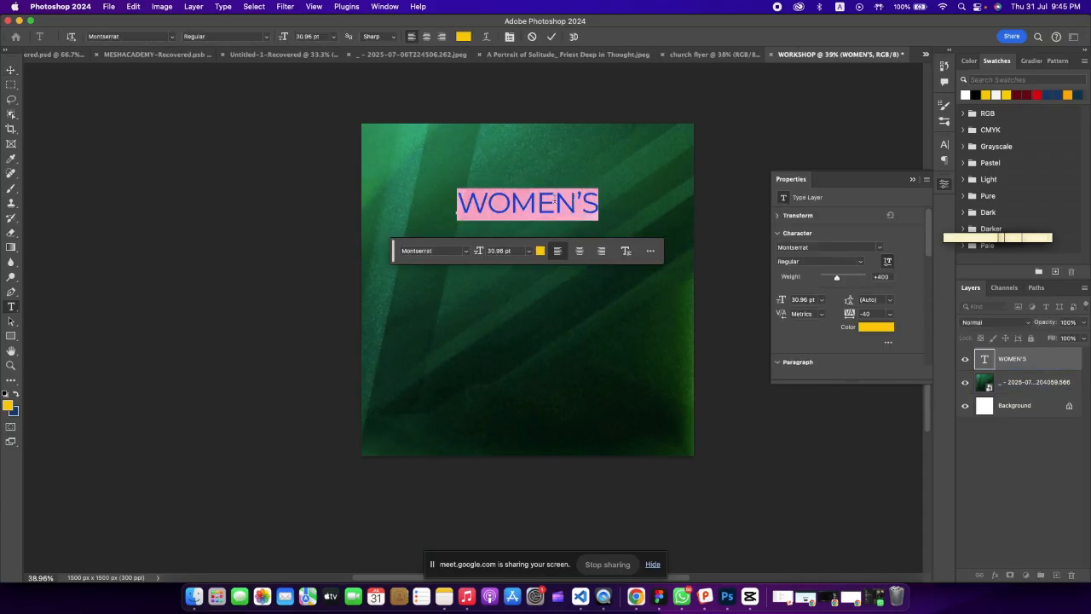
type("BUSINE")
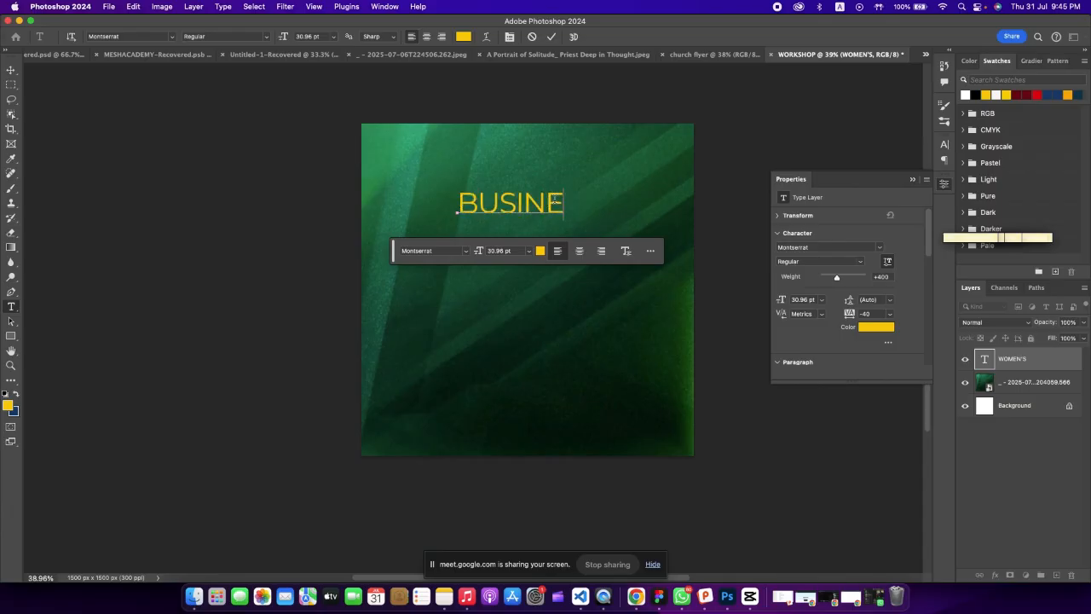
type("SS")
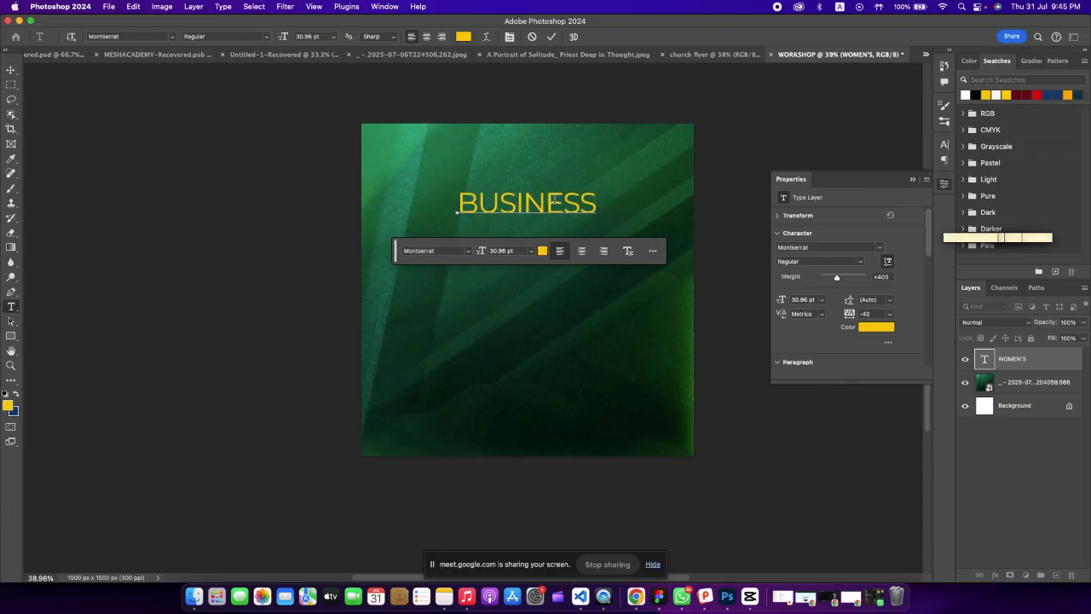
left_click(11, 70)
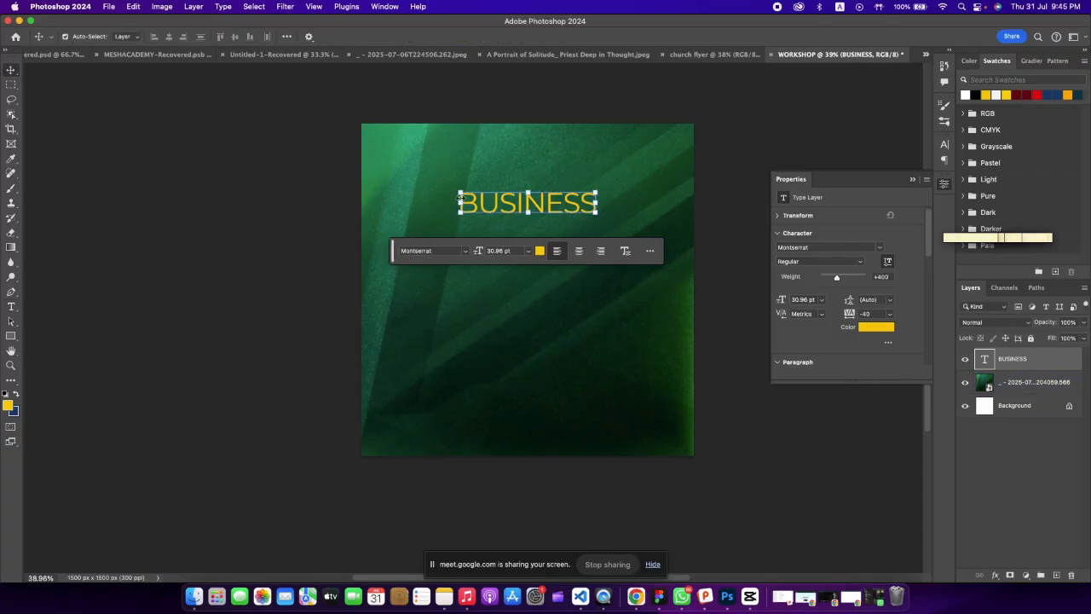
Extend the heading to read "WORLD BUSINESSES" and shift it left so it fits on the canvas.
double_click(459, 198)
left_click(458, 202)
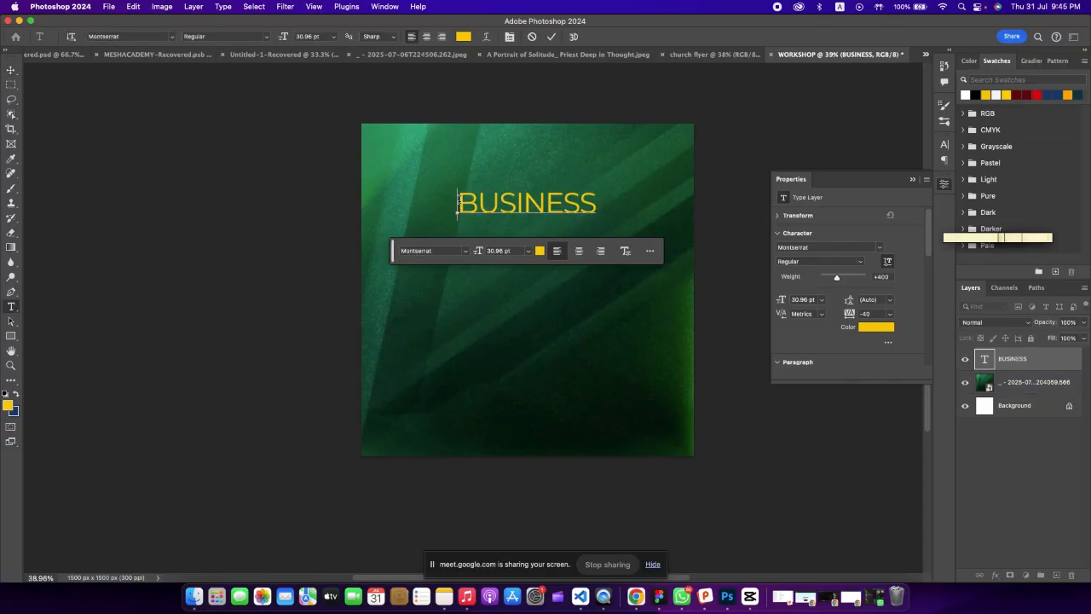
type("WOR")
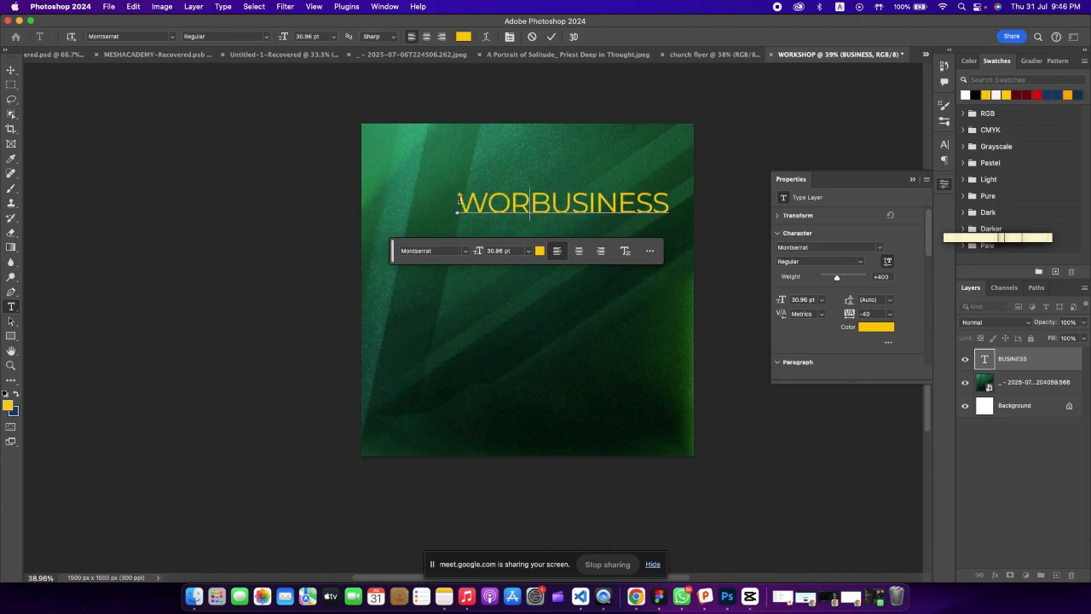
type("LD")
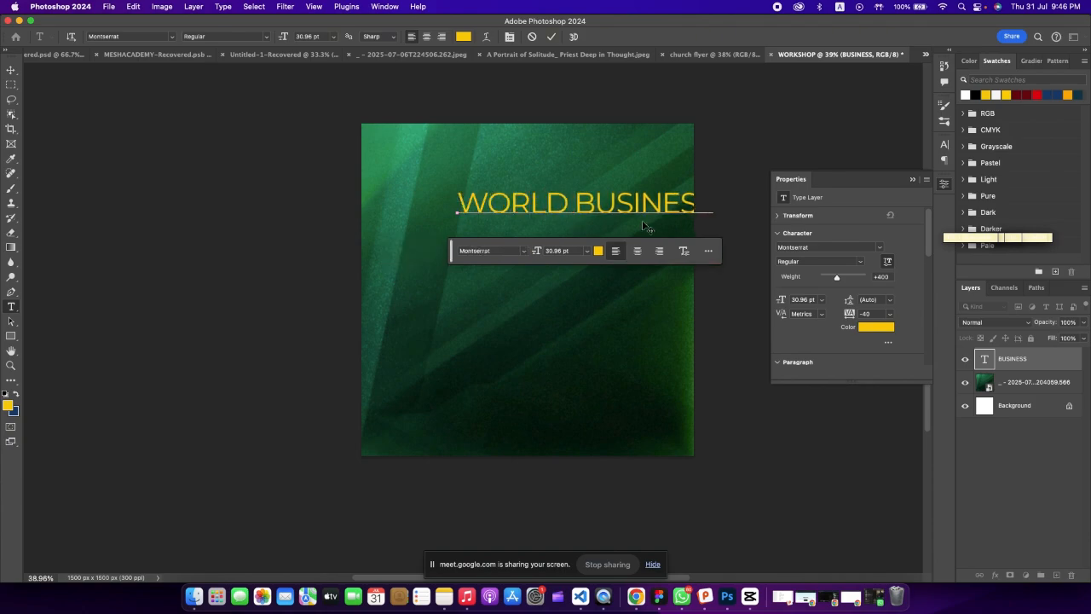
left_click_drag(643, 224, 548, 222)
type("ES")
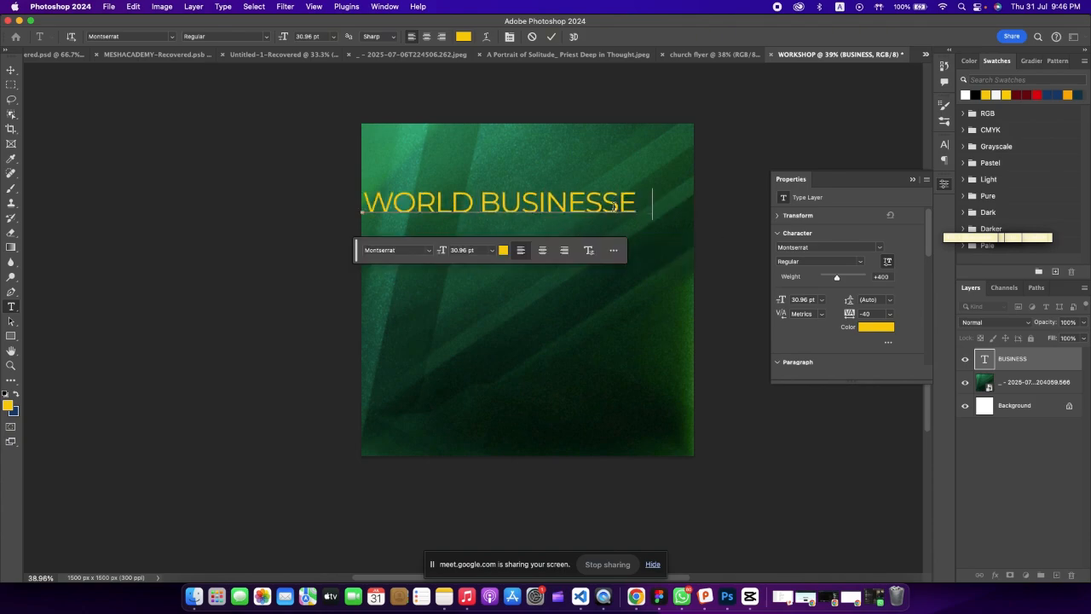
left_click(10, 70)
Scale the "WORLD BUSINESSES" text down to about half its size, centred horizontally on the canvas, and deselect it.
key("ctrl+t")
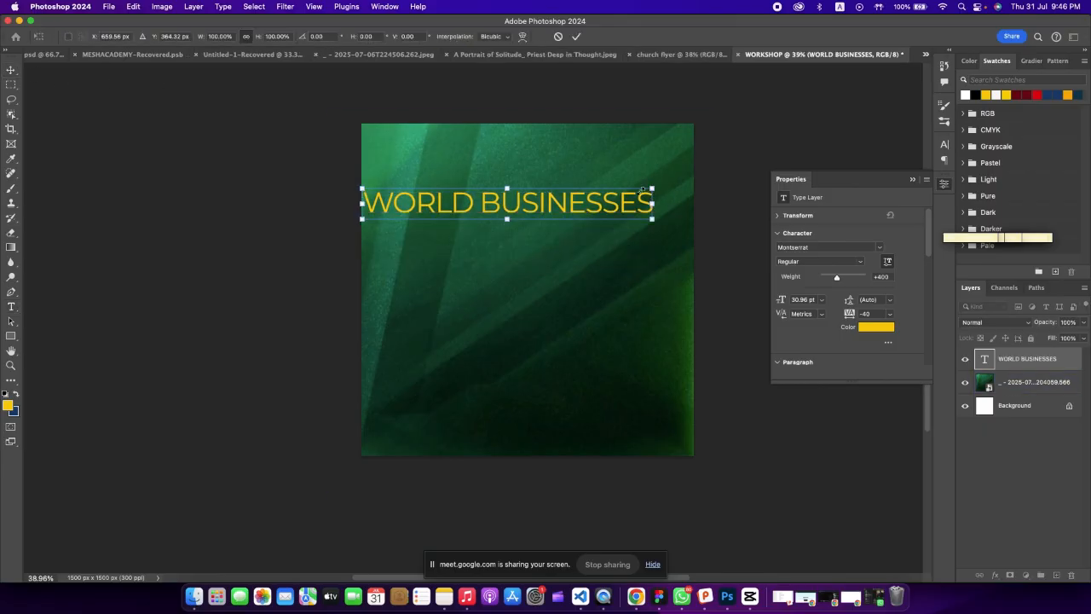
left_click_drag(651, 189, 568, 202)
left_click(576, 36)
left_click(247, 237)
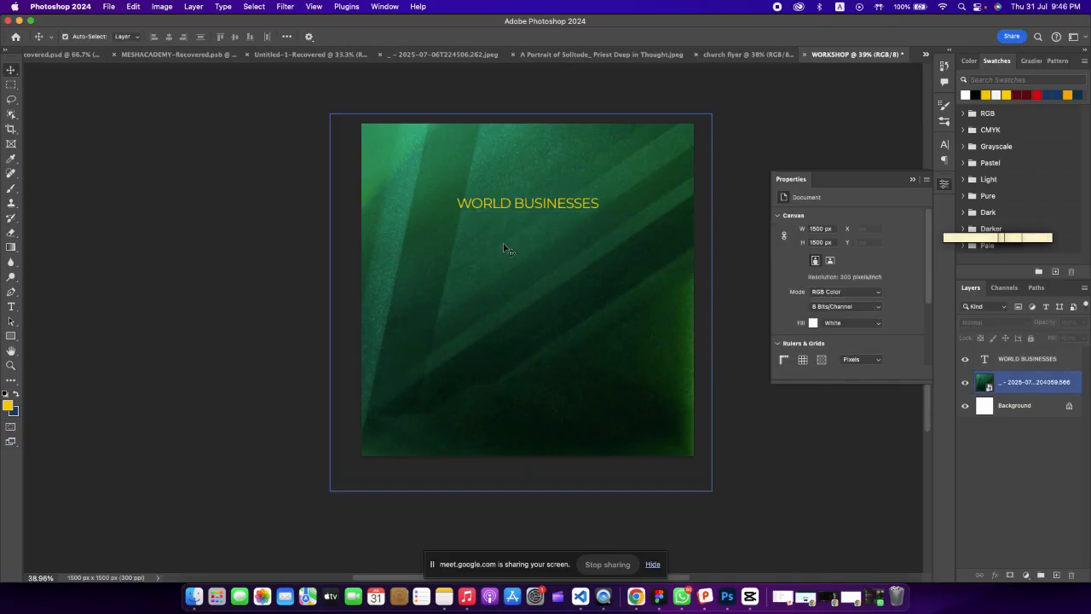
Add a "CONFERENCE" text line in the Impact font directly below the "WORLD BUSINESSES" heading.
left_click(11, 307)
left_click(428, 234)
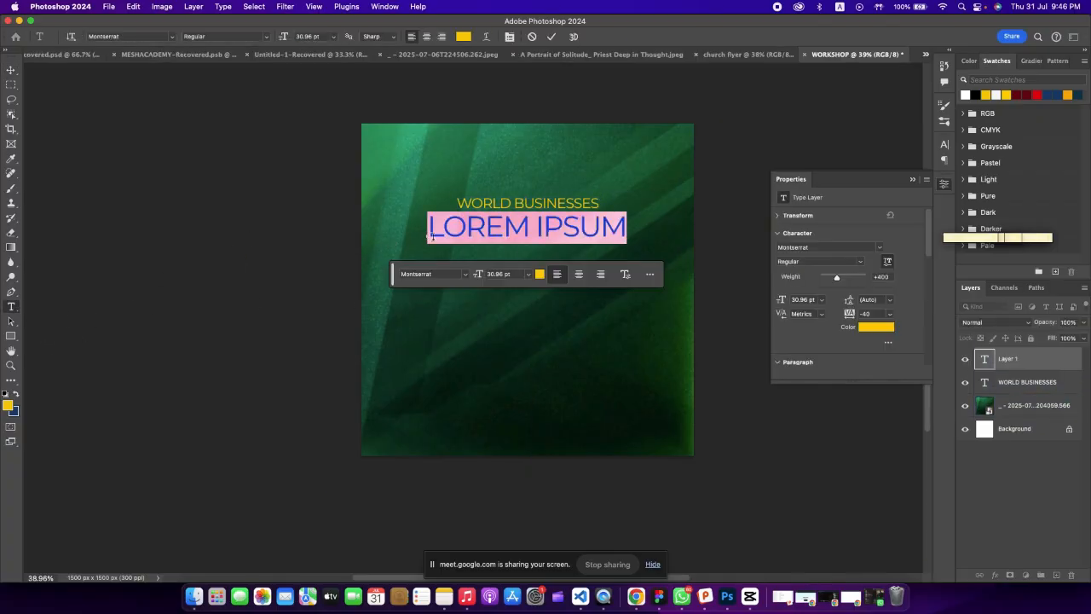
left_click(172, 36)
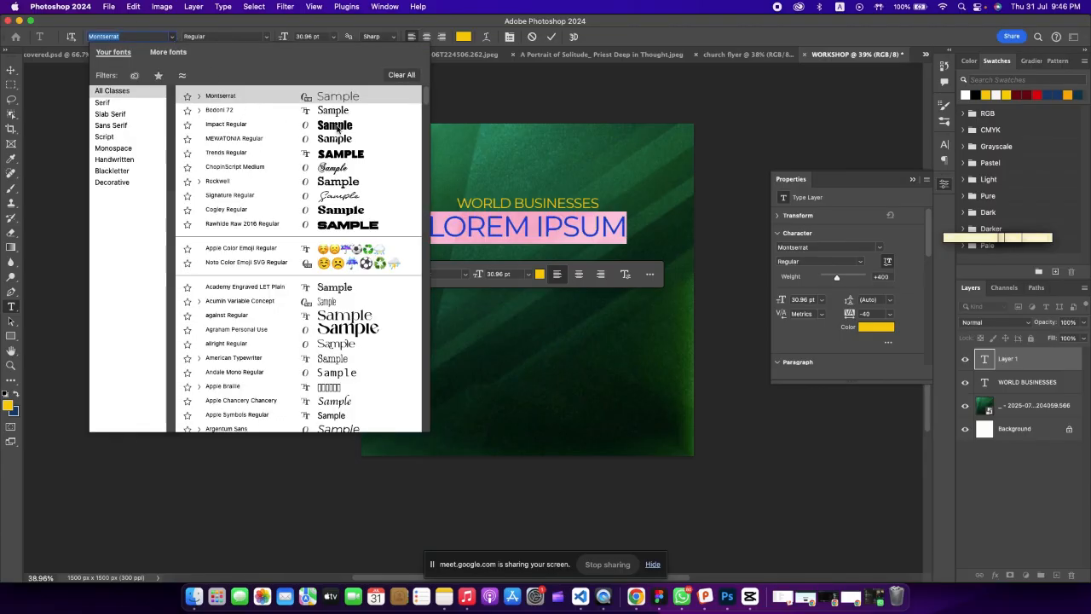
left_click(382, 126)
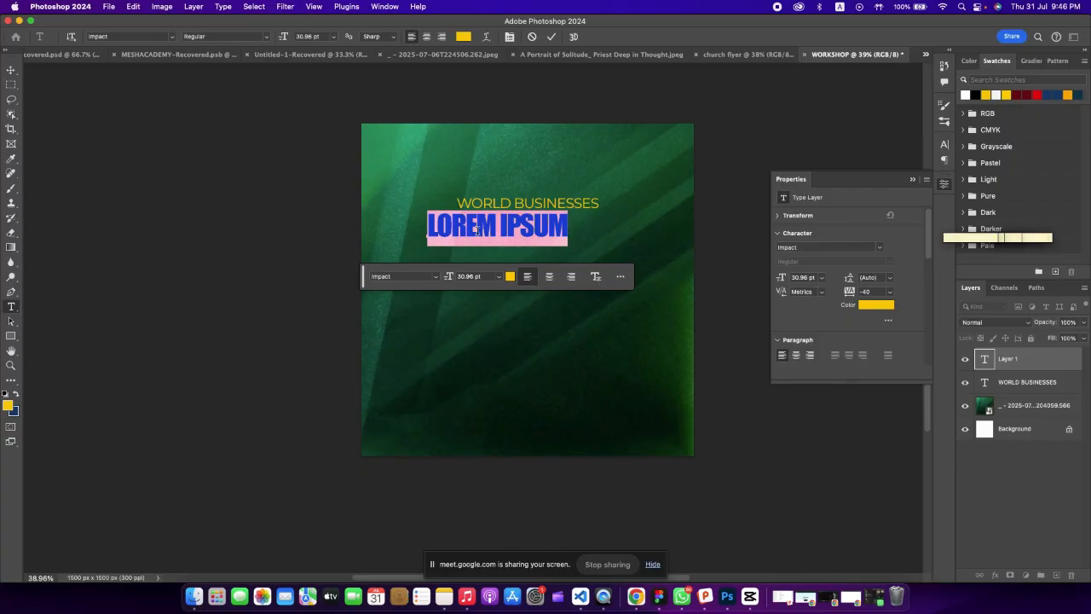
type("CONF")
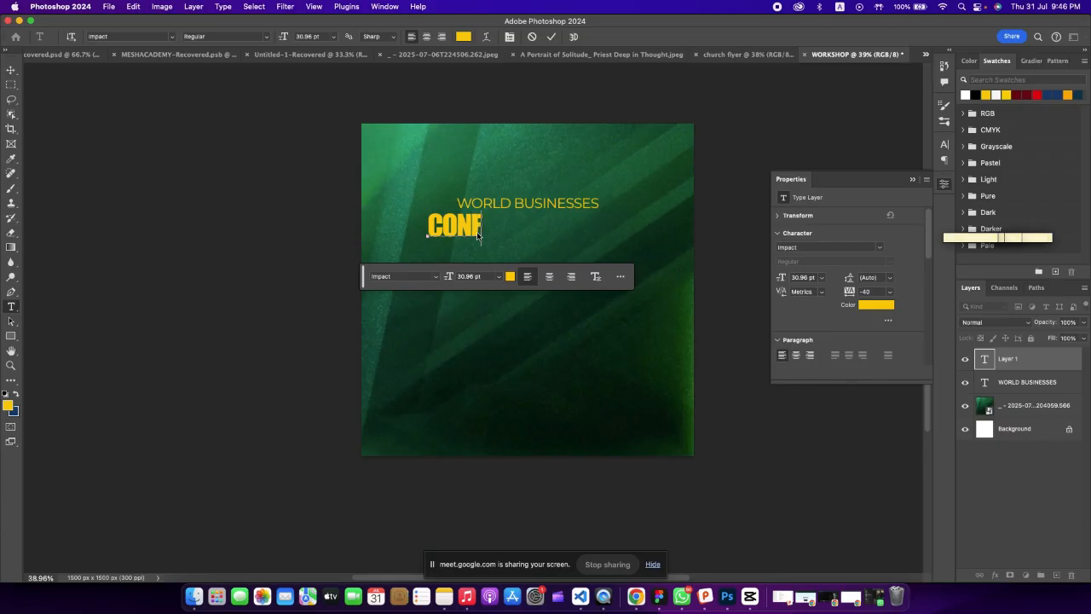
type("ERECE")
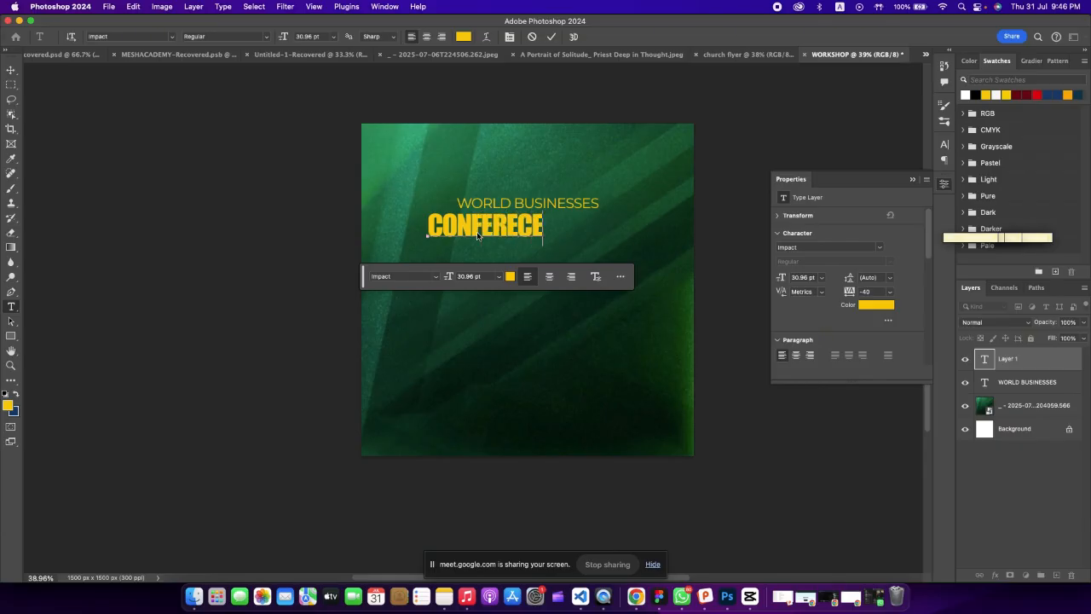
key("Left")
type("NC")
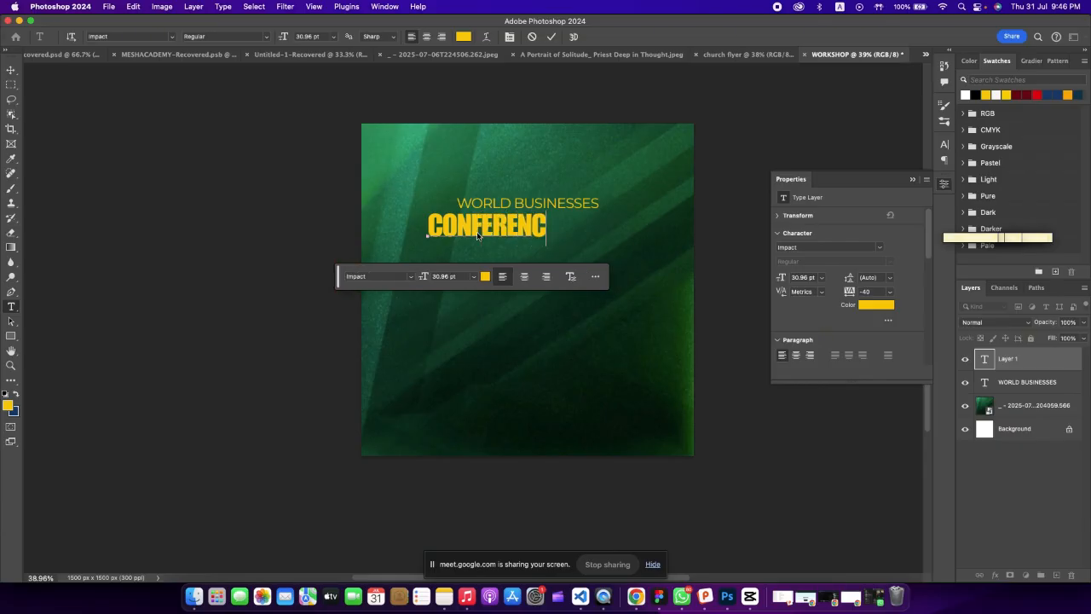
left_click(11, 71)
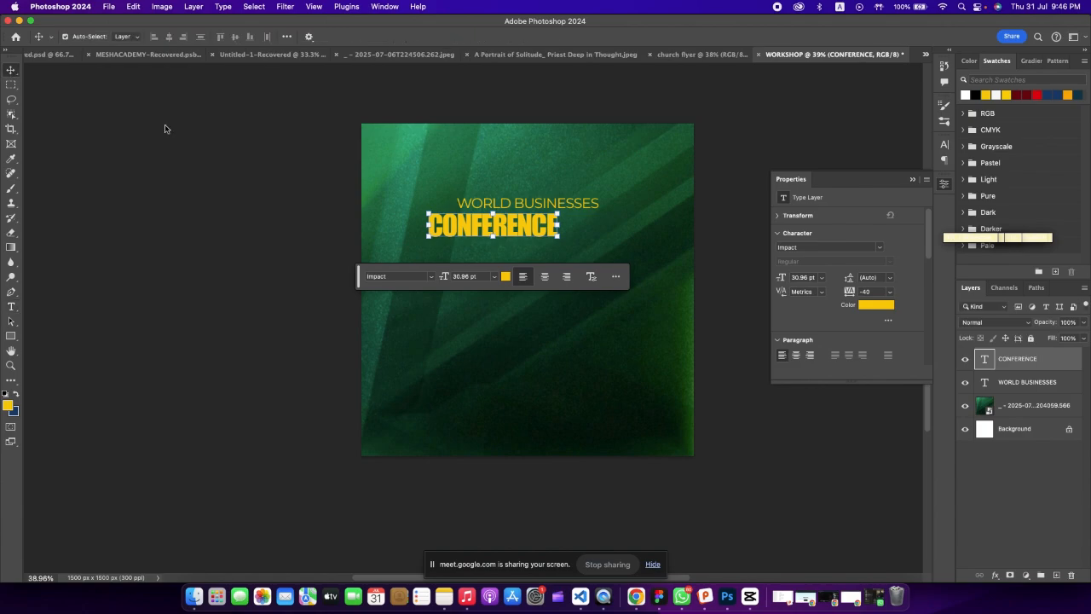
Scale the "CONFERENCE" text up to about 171% (53 pt), roughly centred below "WORLD BUSINESSES", and apply the transform.
key("super+t")
left_click_drag(556, 243, 641, 267)
left_click_drag(424, 275, 419, 271)
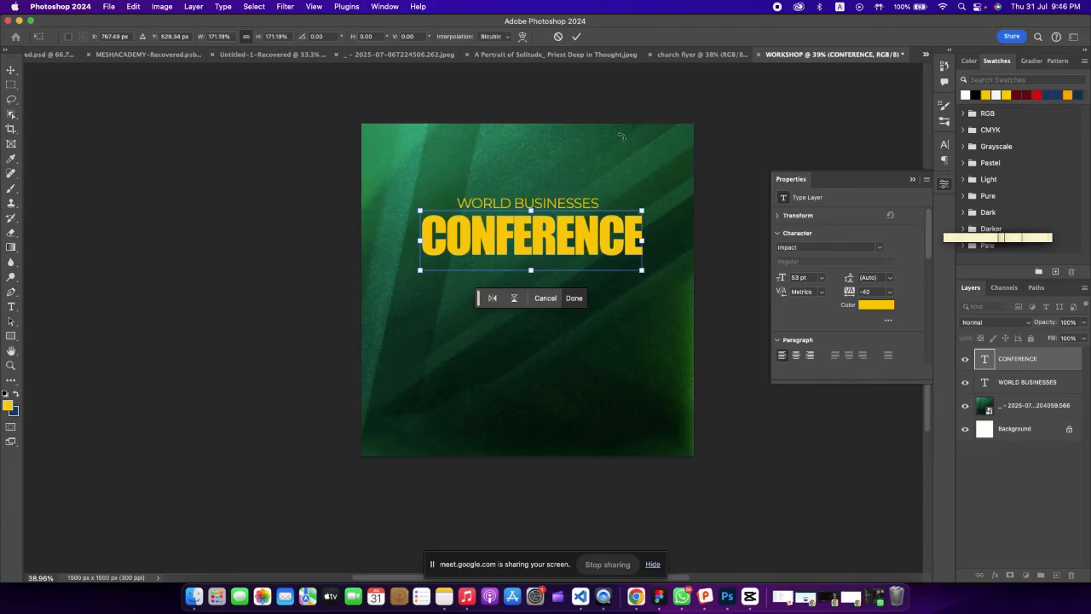
left_click(576, 37)
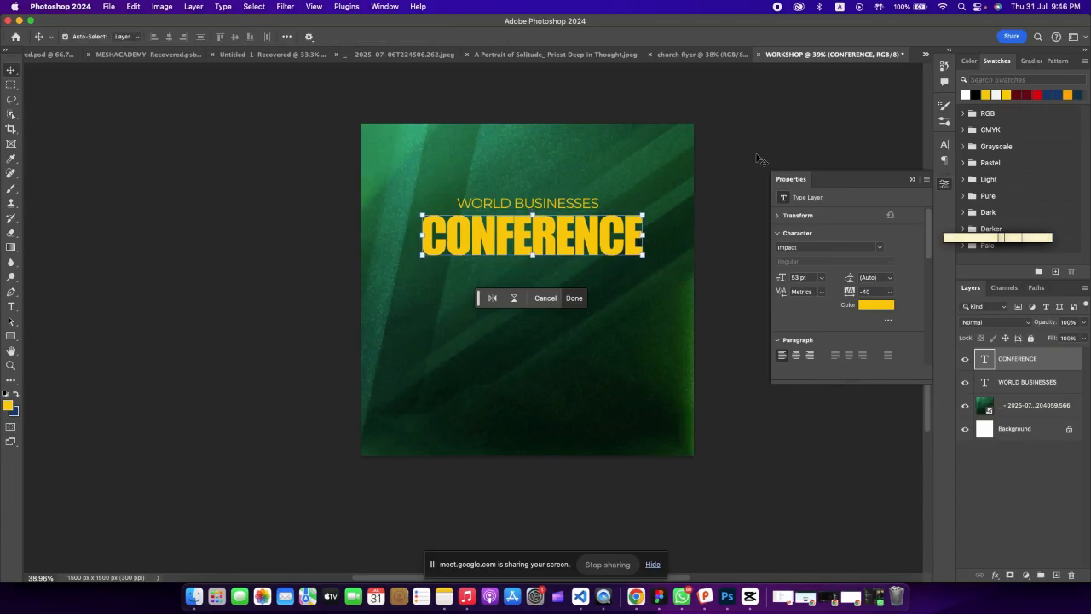
Recolour the "WORLD BUSINESSES" text to white and deselect it.
left_click(912, 182)
left_click(520, 203)
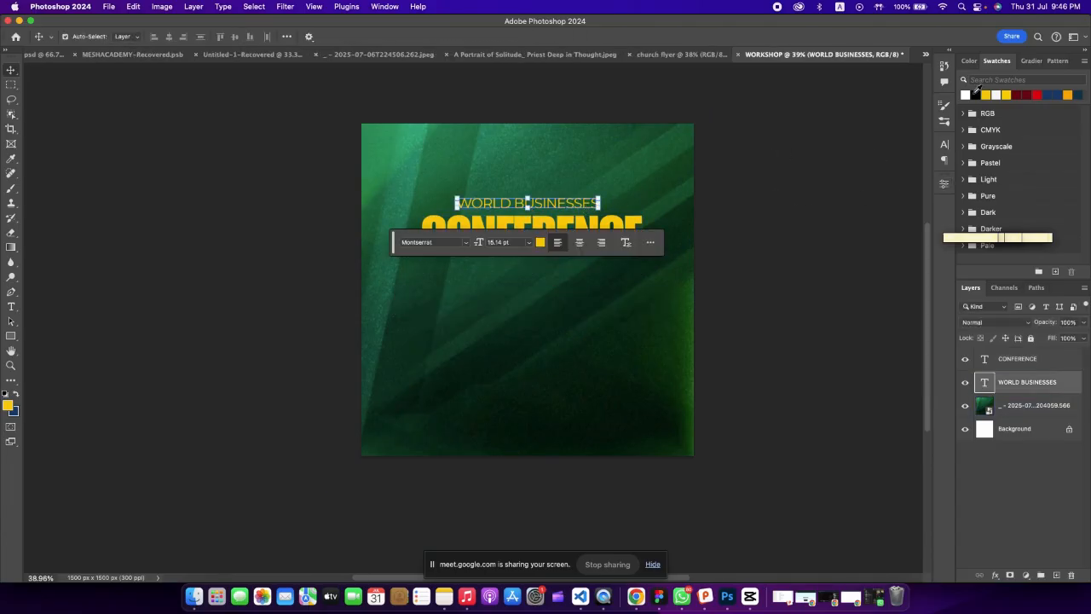
left_click(964, 94)
left_click(760, 202)
Shift the "CONFERENCE" text slightly left so it is centred beneath "WORLD BUSINESSES", and deselect it.
left_click(514, 215)
left_click_drag(526, 204, 567, 227)
left_click(552, 229, "shift")
left_click(744, 221)
left_click(776, 231)
left_click(796, 215)
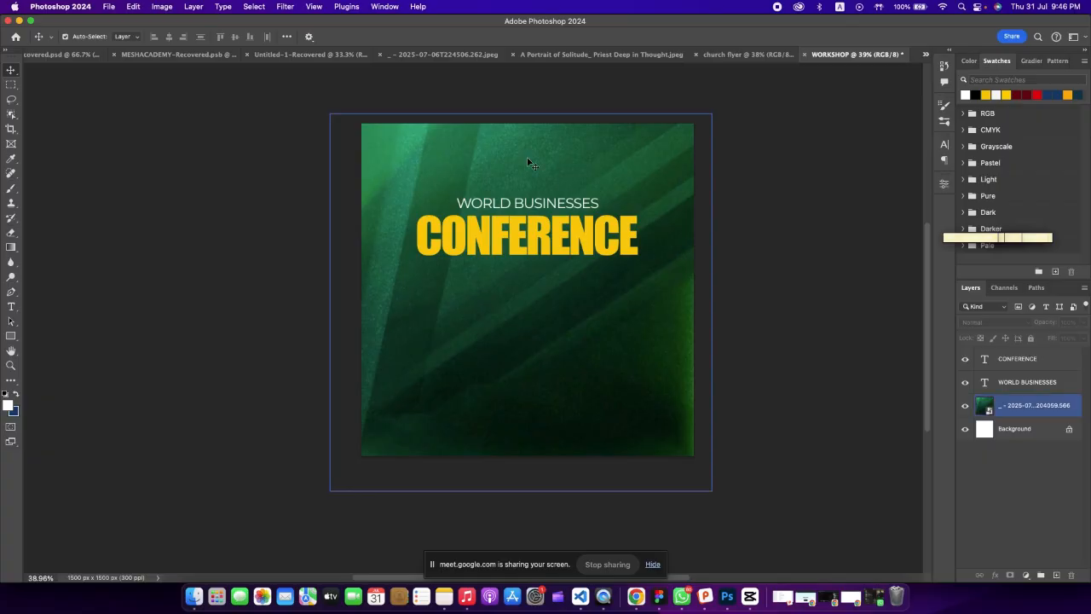
Draw a white upright rectangle about 208 by 368 px below the left end of "CONFERENCE".
scroll(602, 250, "down", 1)
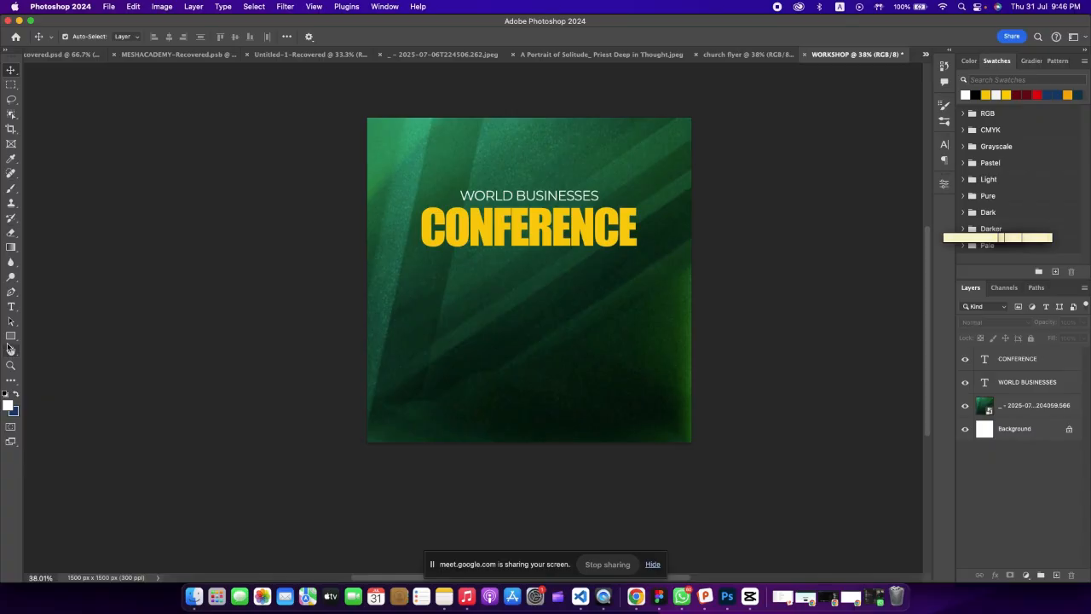
right_click(11, 337)
left_click(64, 334)
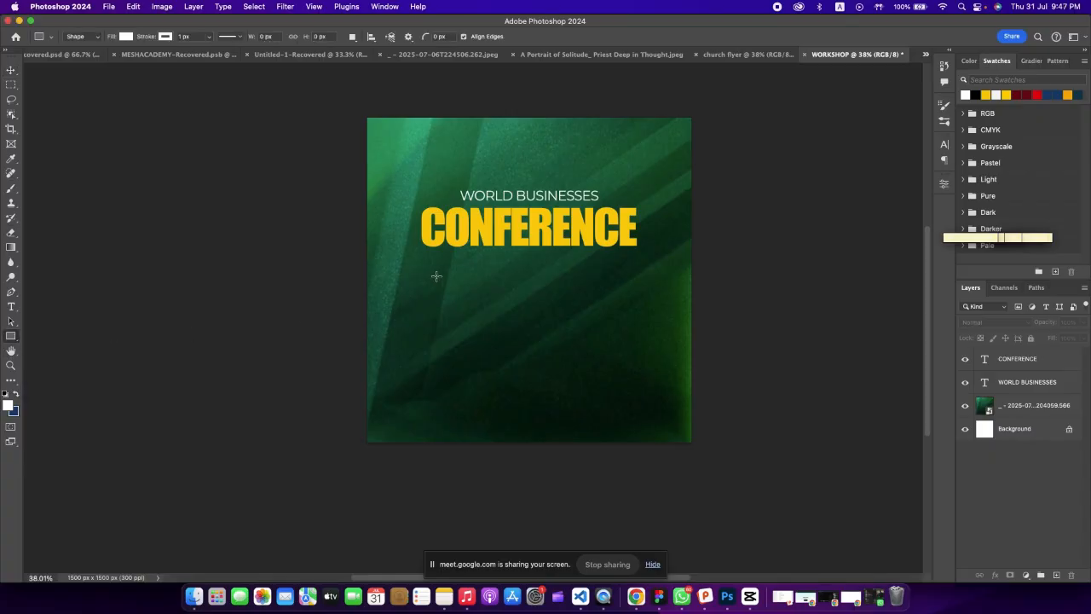
left_click_drag(423, 259, 468, 334)
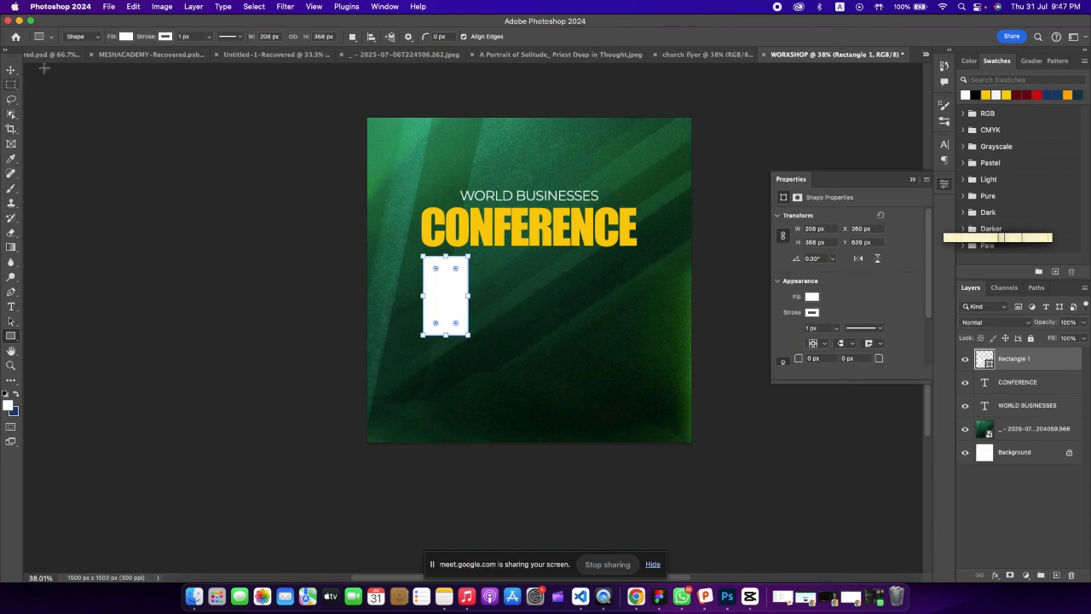
Round the white rectangle's corners to 43 px and place a duplicate of it just to its right.
left_click(11, 69)
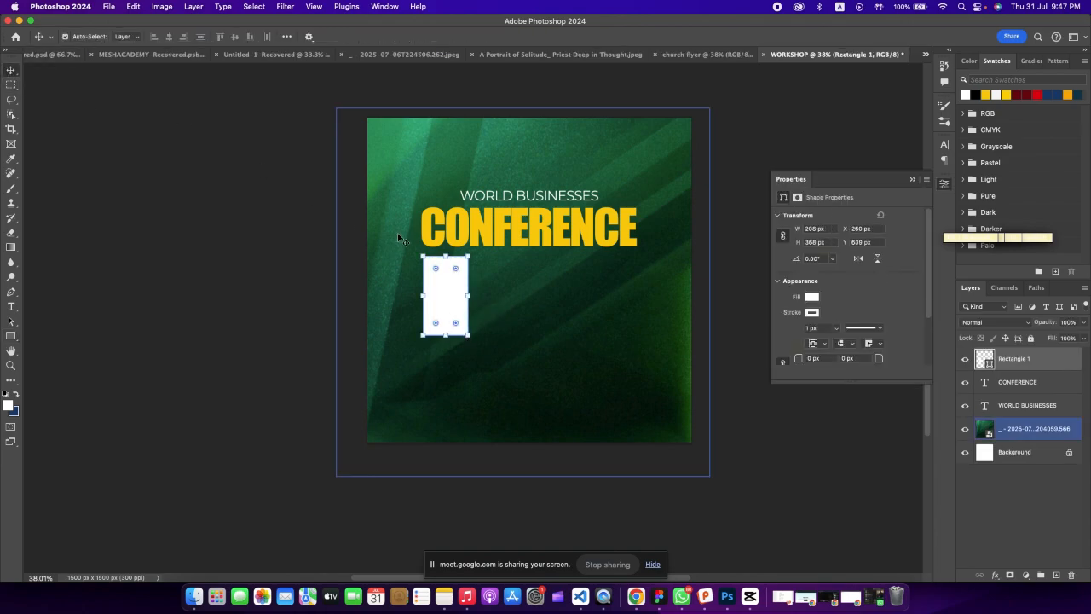
left_click_drag(456, 269, 495, 298)
left_click(277, 294)
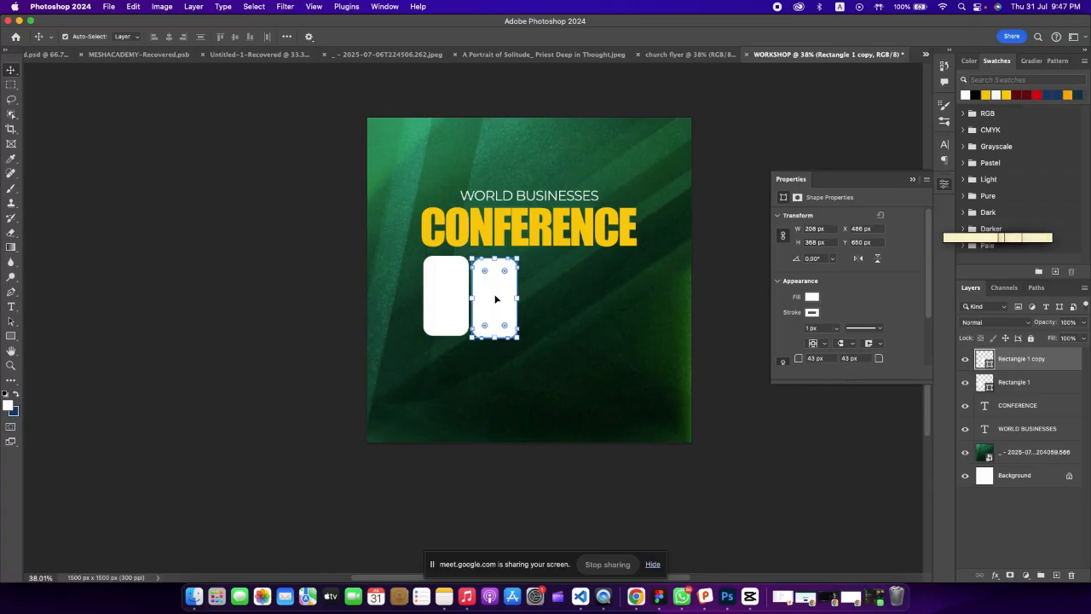
Align the duplicate card with the first and add two more copies to make an evenly spaced row of four.
scroll(495, 299, "up", 5)
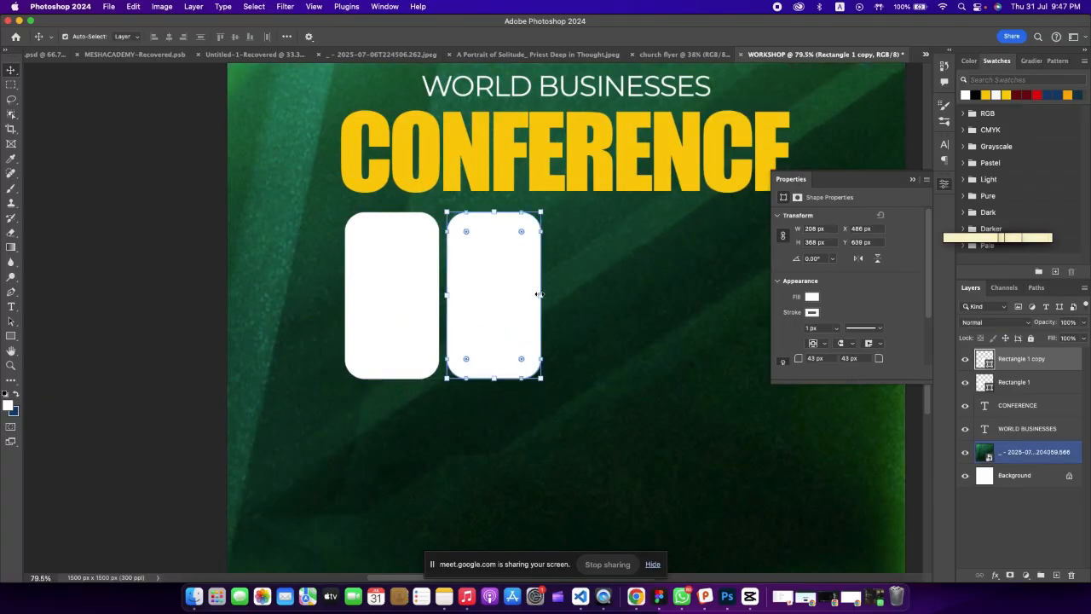
left_click_drag(507, 295, 697, 295)
left_click(912, 180)
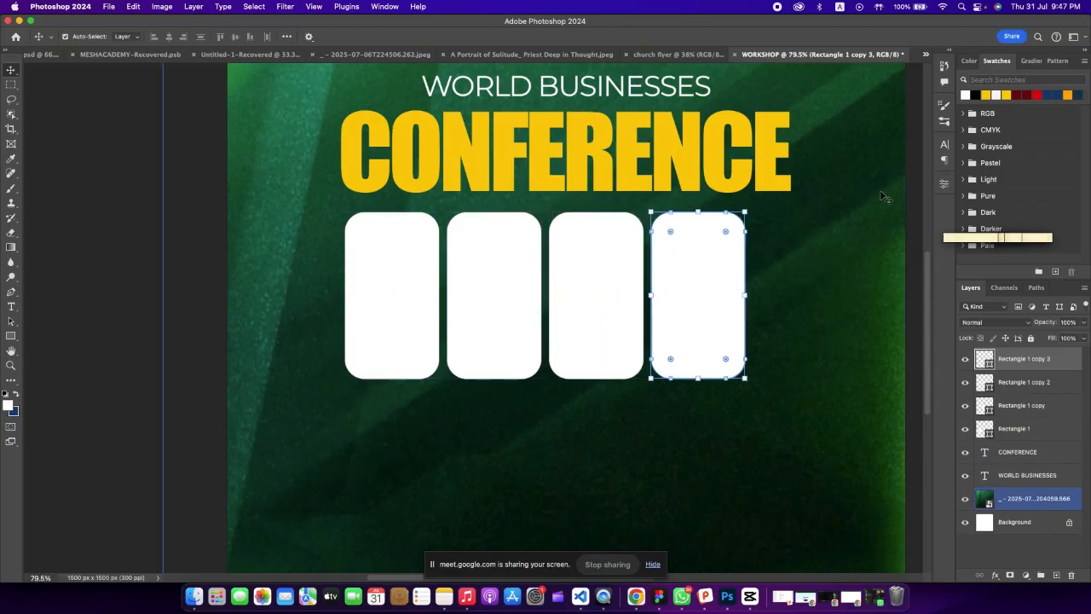
left_click(170, 261)
Lock the green background image layer.
scroll(669, 314, "down", 1)
scroll(669, 314, "down", 5)
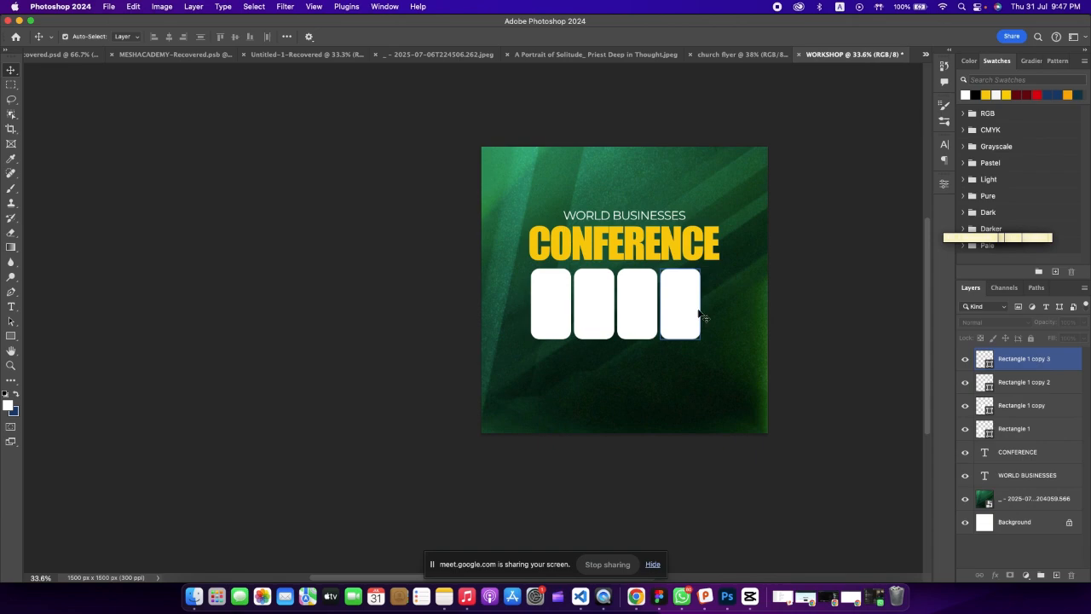
left_click(734, 310)
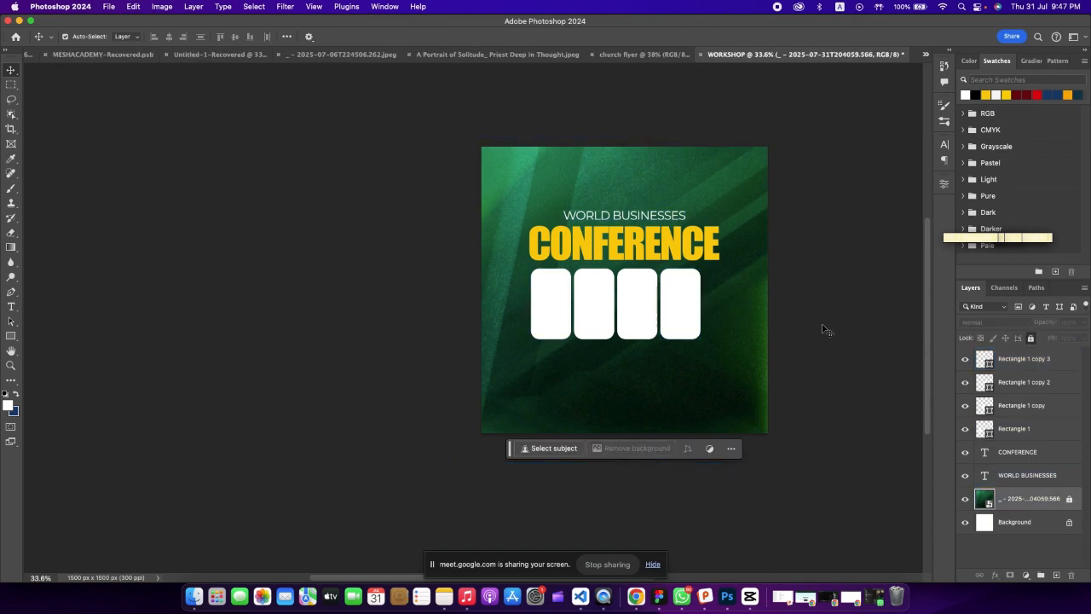
Select the four white cards and scale them together to about 113% so the row matches the width of "CONFERENCE".
left_click_drag(793, 310, 517, 313)
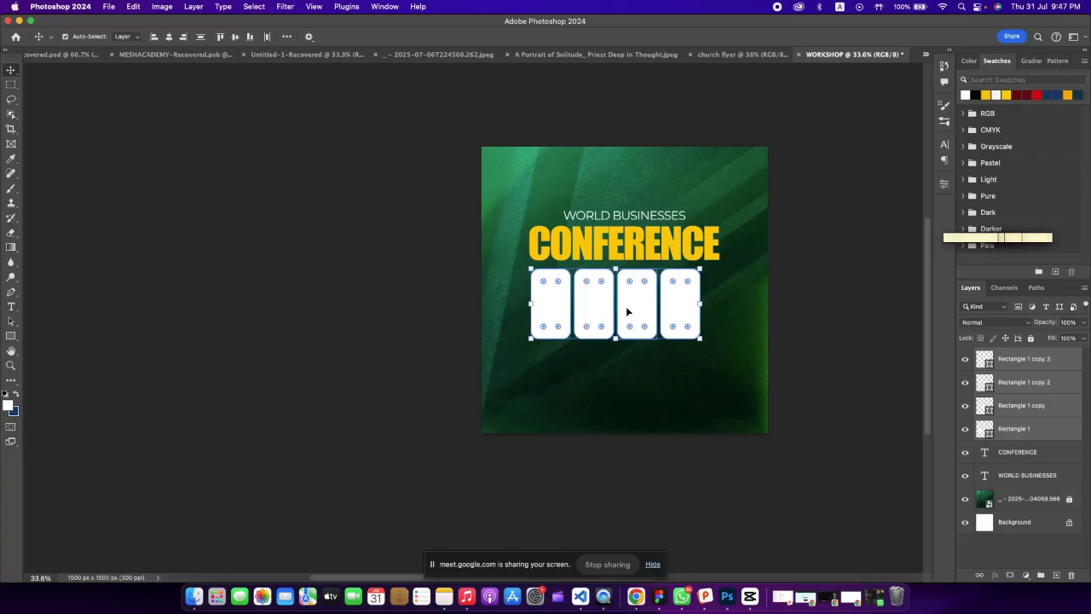
mouse_move(625, 306)
left_mouse_down()
mouse_move(638, 305)
mouse_move(631, 311)
left_mouse_up()
key("ctrl+t")
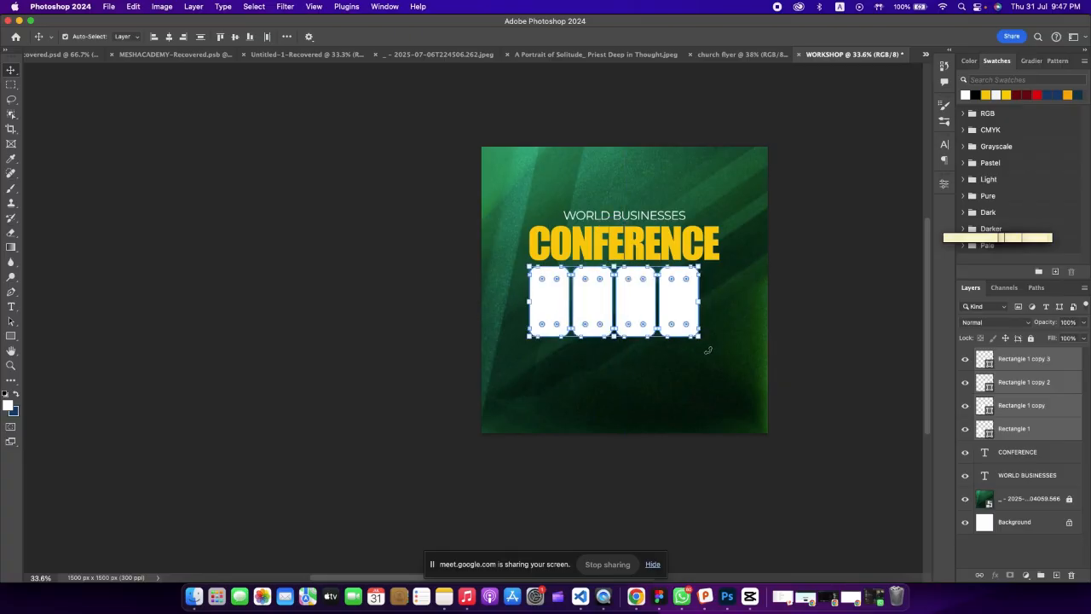
left_click_drag(699, 340, 720, 346)
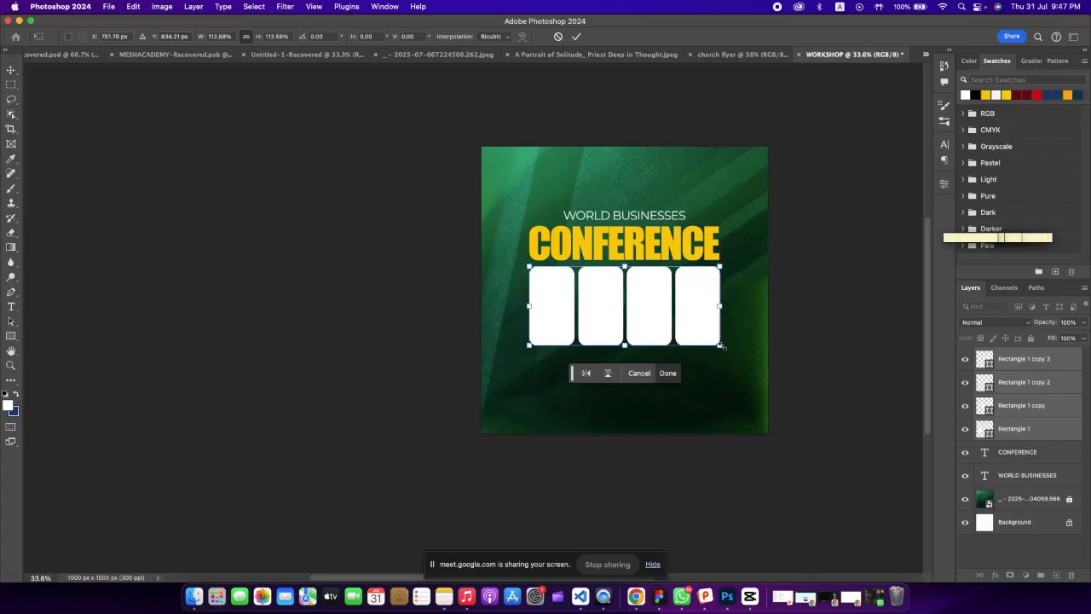
left_click(577, 37)
scroll(708, 311, "down", 1)
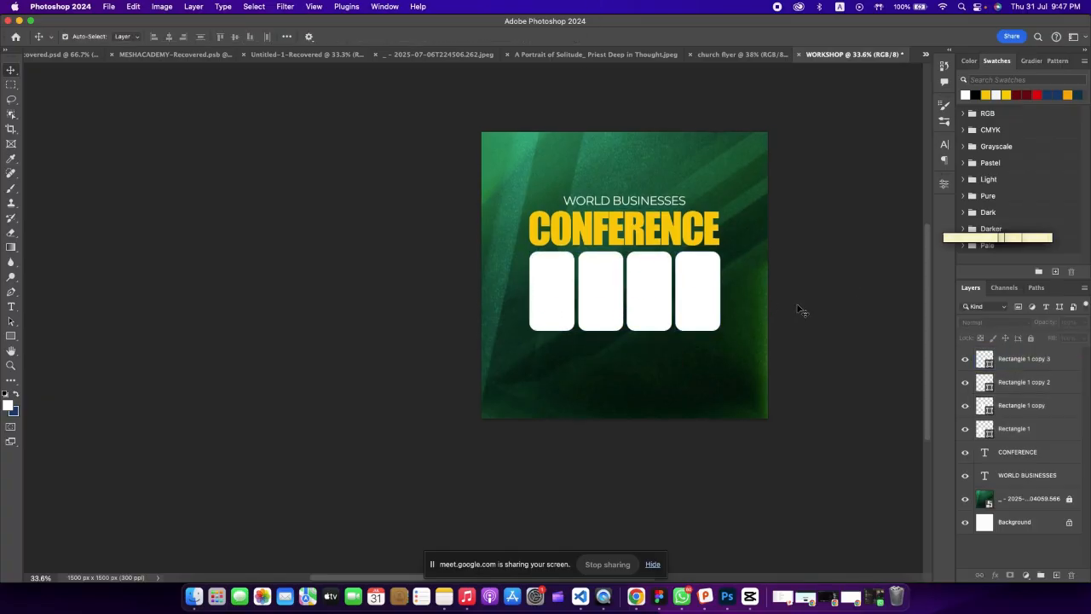
scroll(802, 311, "down", 2)
scroll(583, 247, "up", 4)
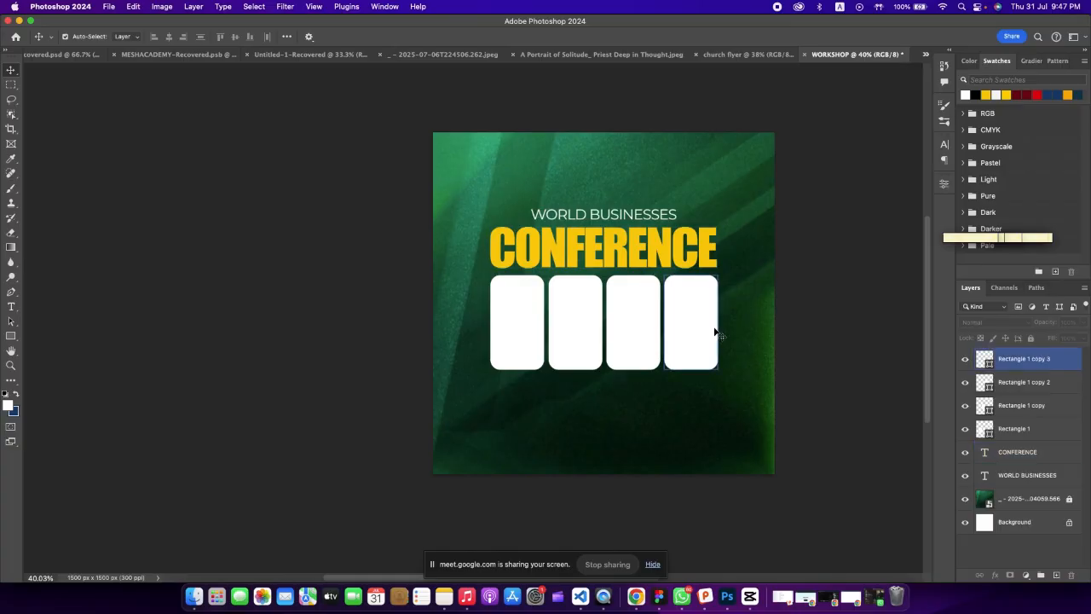
scroll(694, 328, "down", 2)
scroll(643, 302, "down", 1)
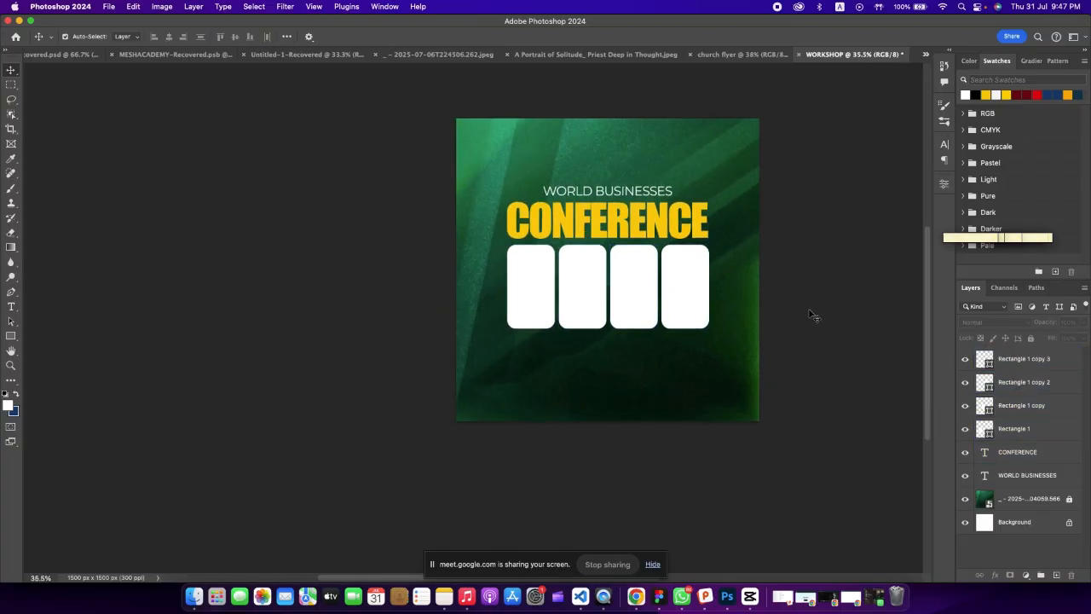
left_click(560, 299)
left_click(689, 302)
scroll(689, 303, "up", 2)
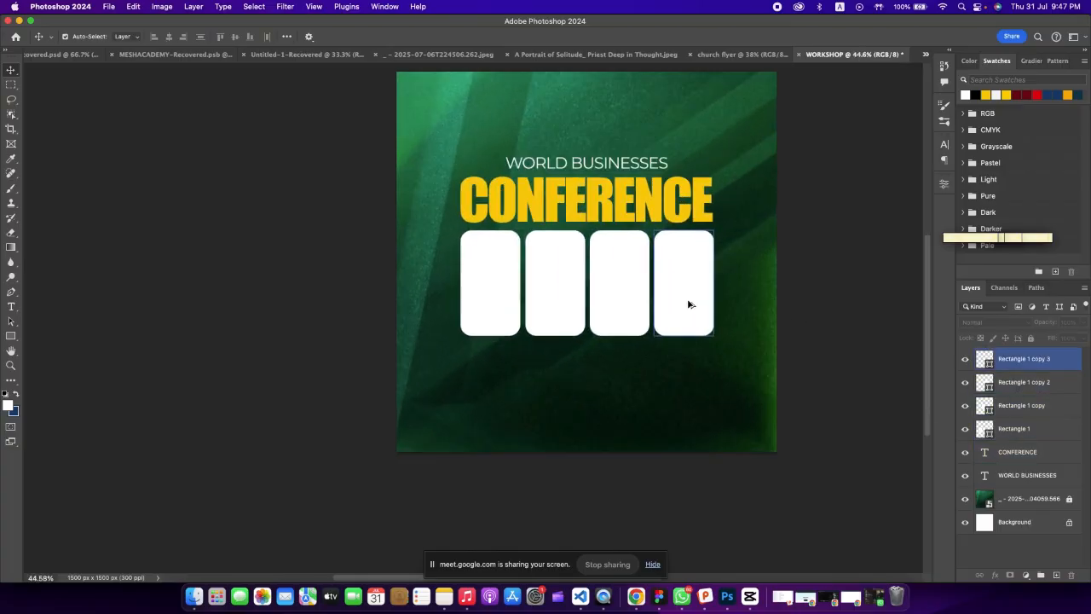
left_click(613, 294)
scroll(611, 299, "down", 2)
left_click(519, 304)
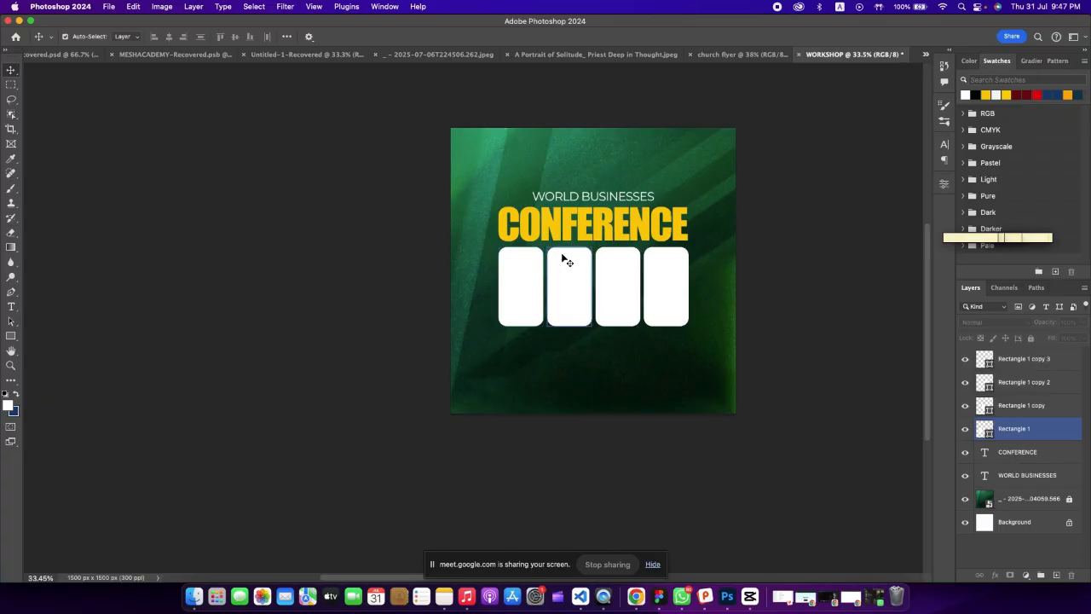
left_click(619, 156)
left_click(613, 139)
left_click(612, 142)
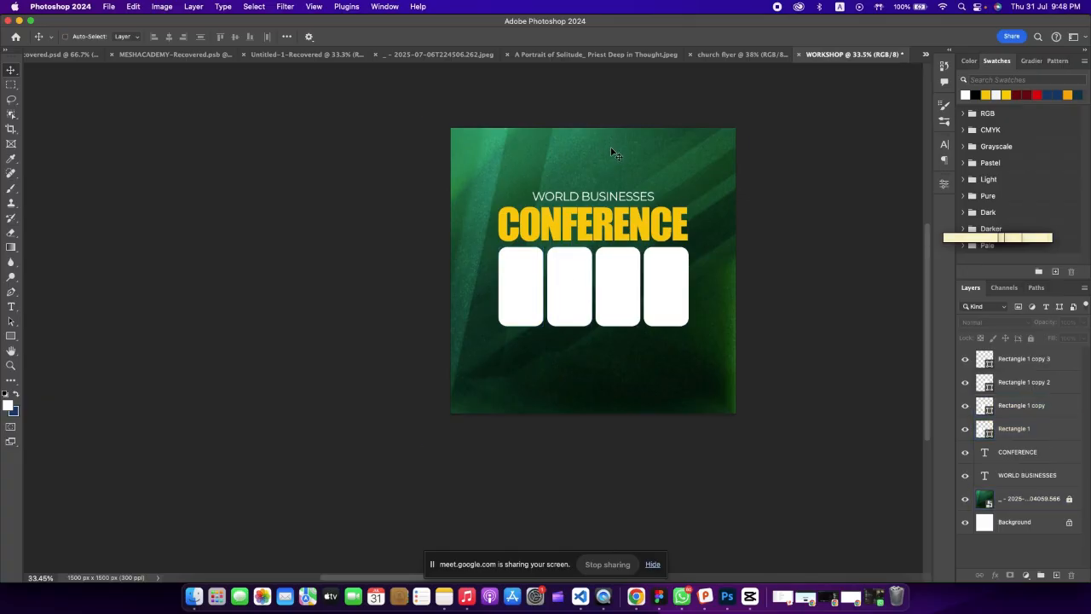
Place MTN-Logo.png from the Downloads folder and shrink it to about a tenth of the canvas width, centred above "WORLD BUSINESSES".
scroll(650, 148, "up", 3)
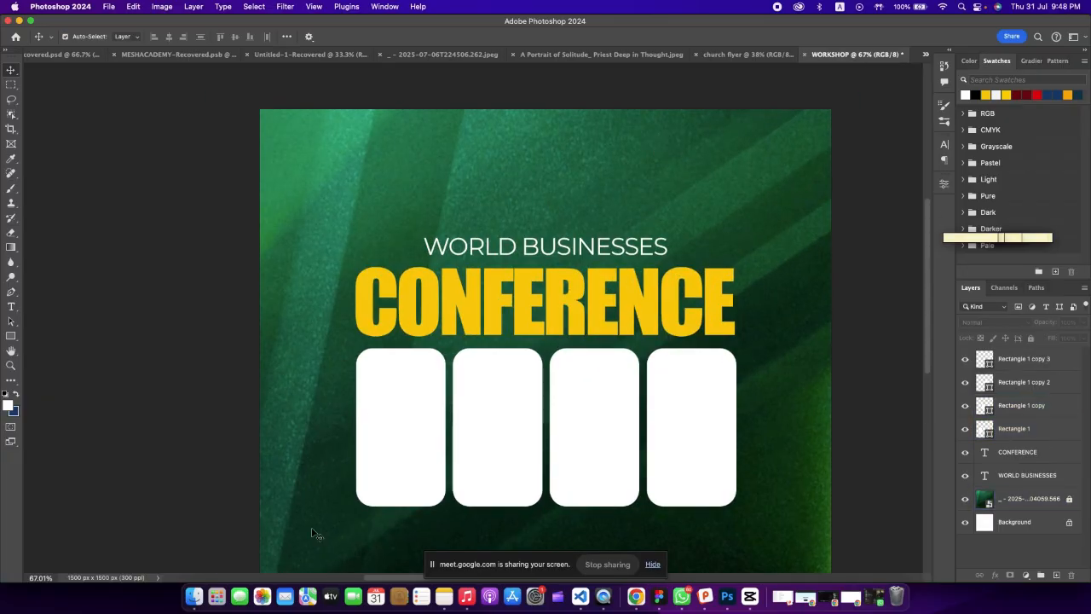
left_click(195, 596)
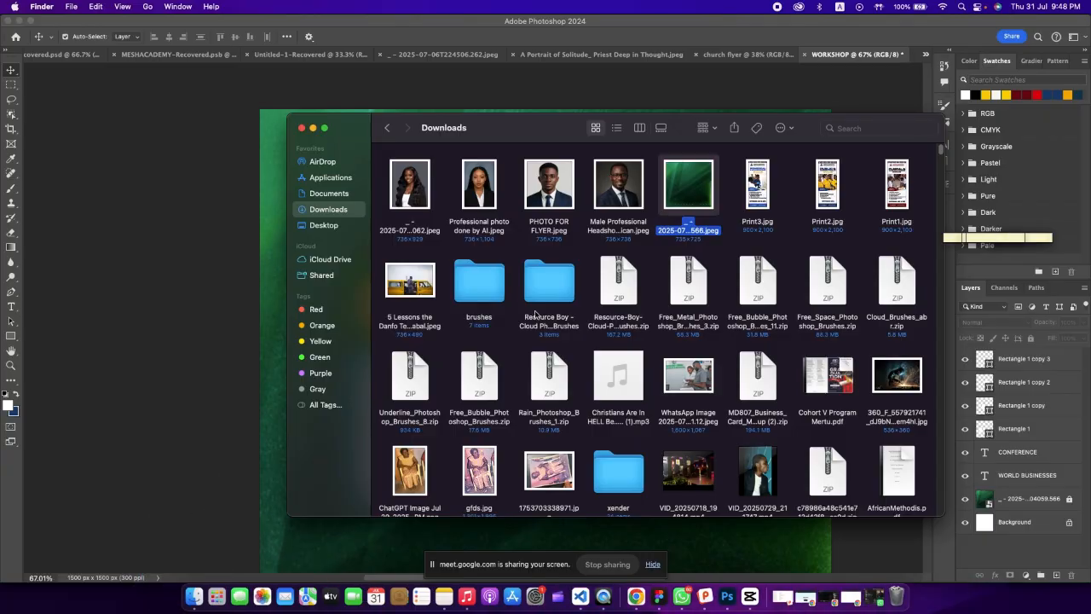
scroll(669, 389, "down", 2)
scroll(669, 389, "up", 3)
scroll(670, 388, "down", 10)
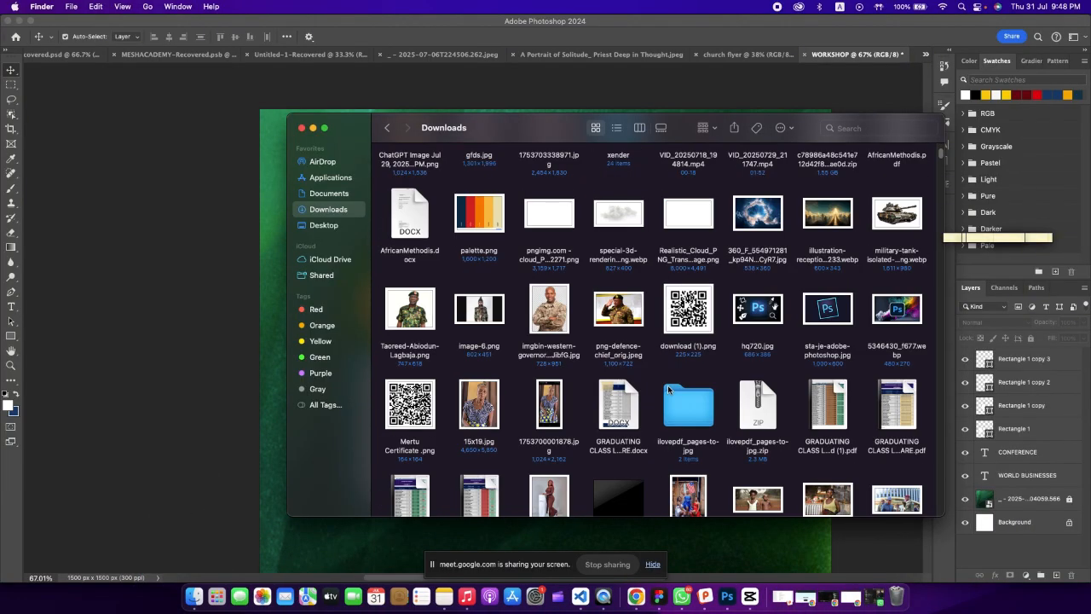
scroll(670, 389, "down", 5)
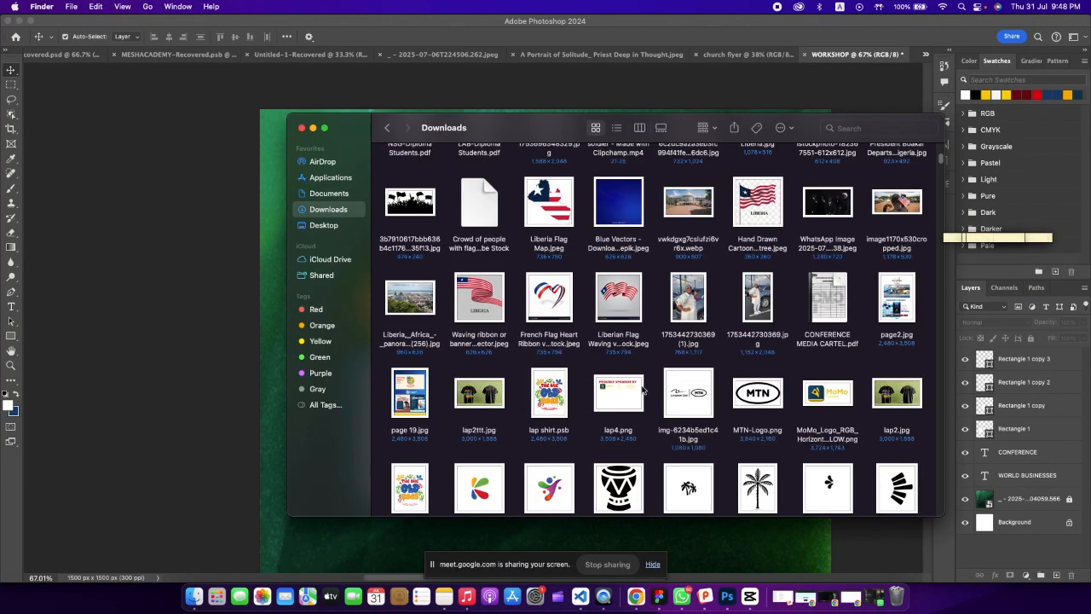
scroll(682, 394, "down", 2)
left_click_drag(766, 366, 213, 205)
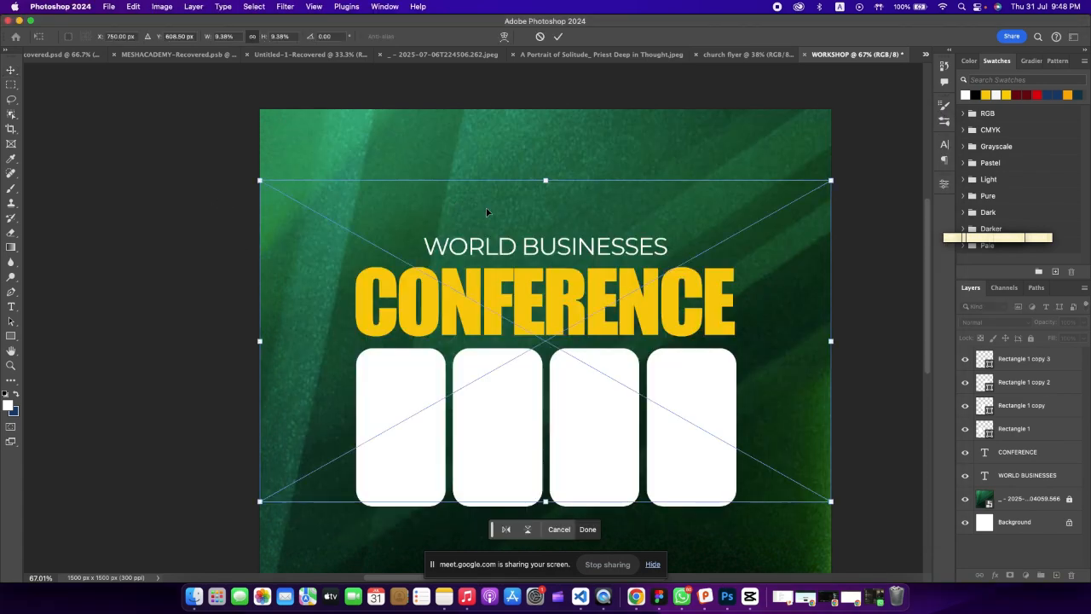
left_click_drag(833, 178, 548, 159)
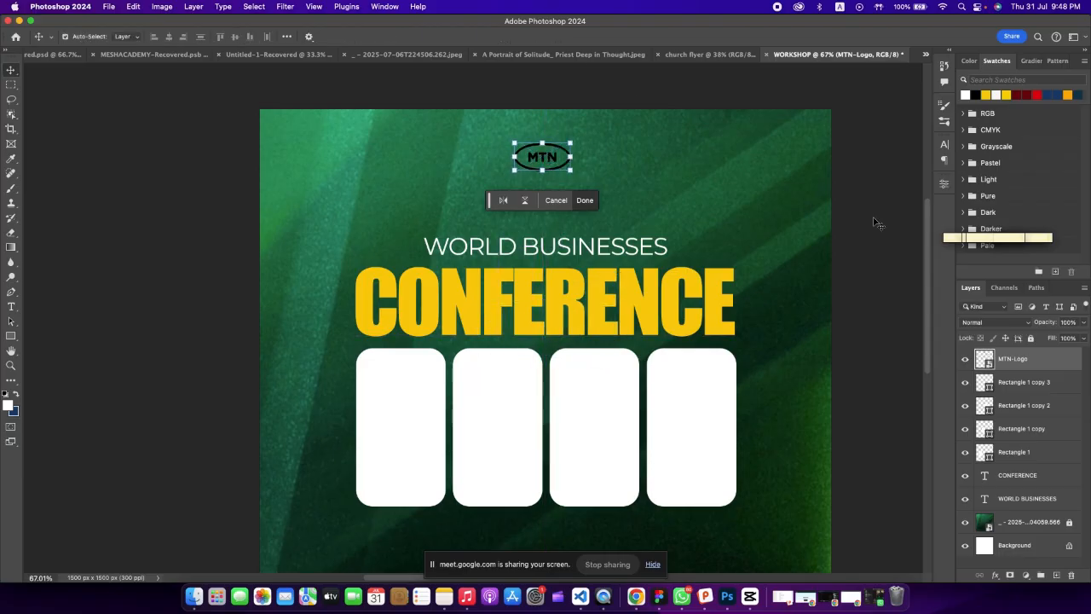
Add the text "LONESTAR CELL MTN" beside the MTN logo in Montserrat Regular at 14 pt.
key("Return")
key("t")
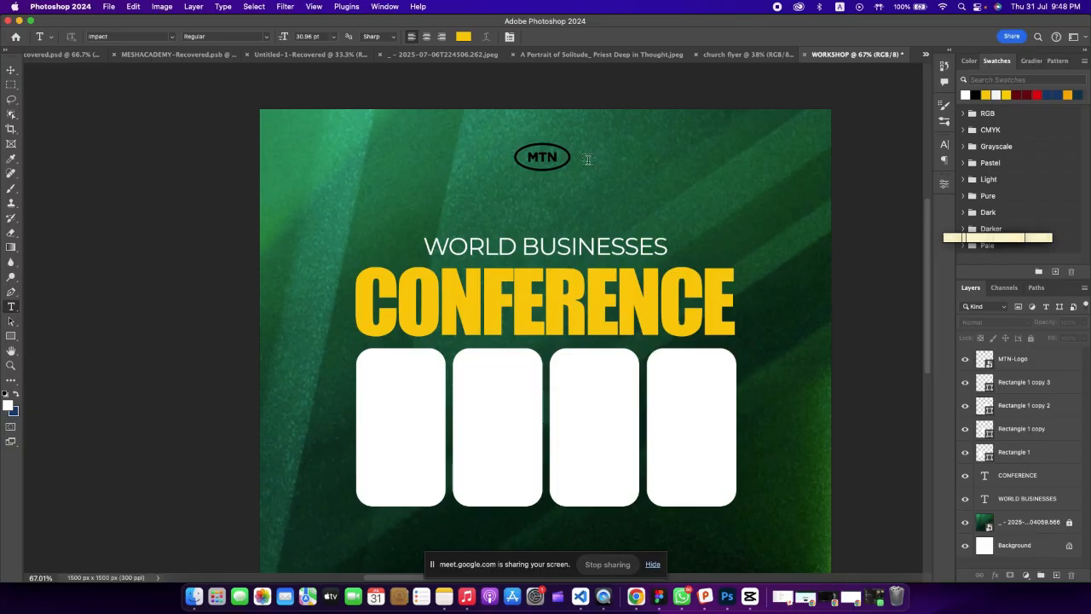
left_click(588, 160)
left_click_drag(629, 182, 612, 193)
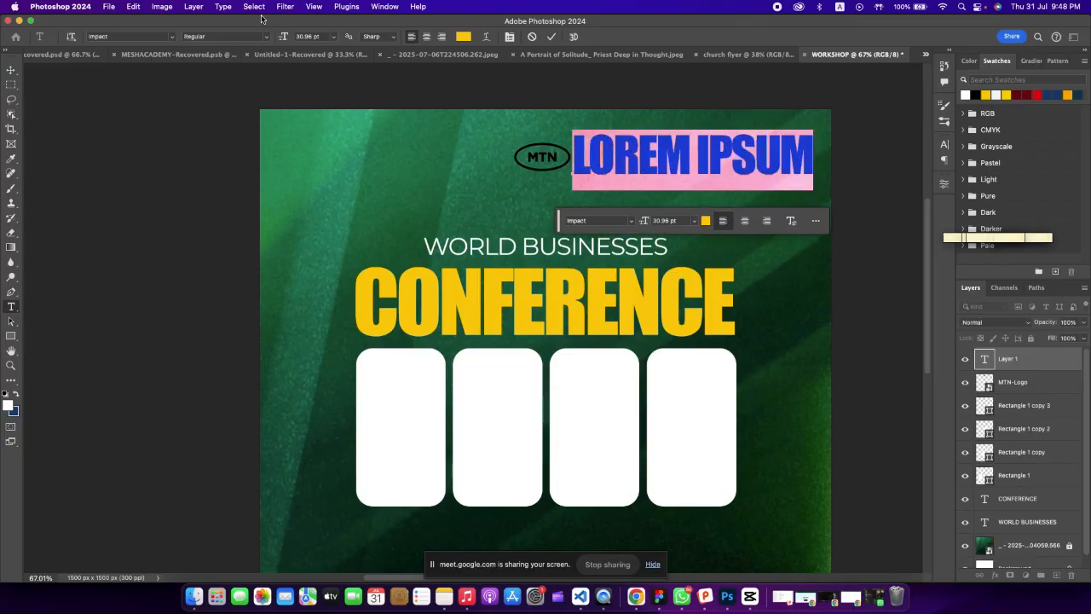
left_click(171, 36)
left_click(222, 110)
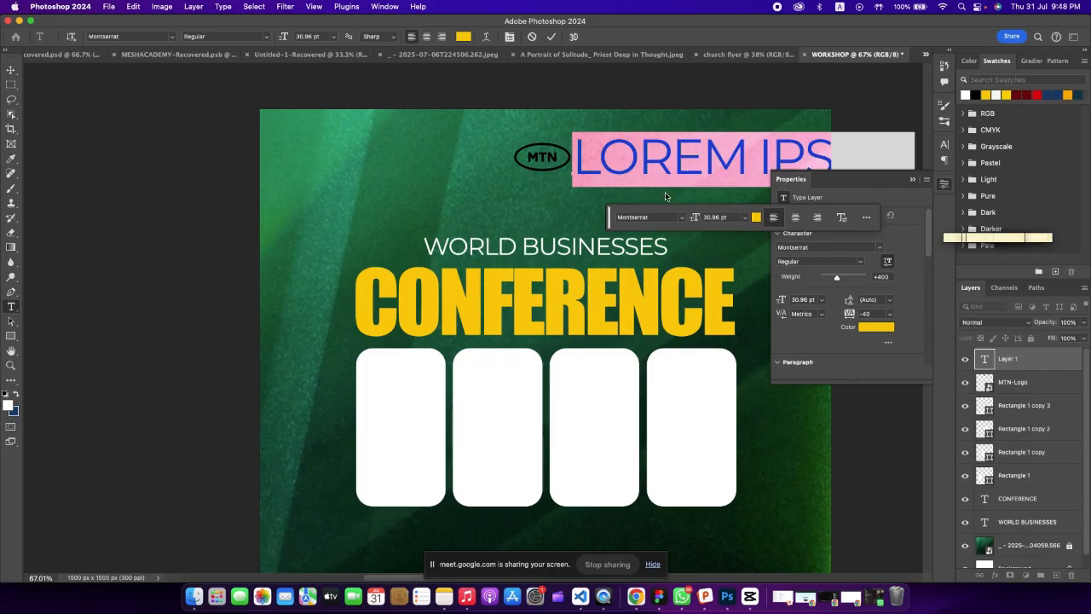
type("LONESTA")
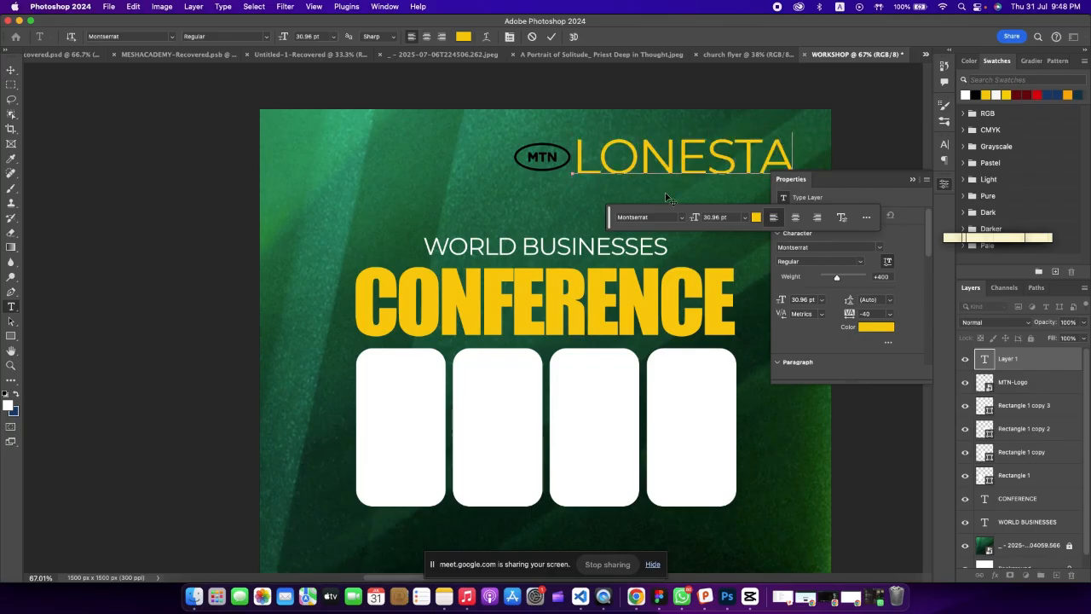
type("R")
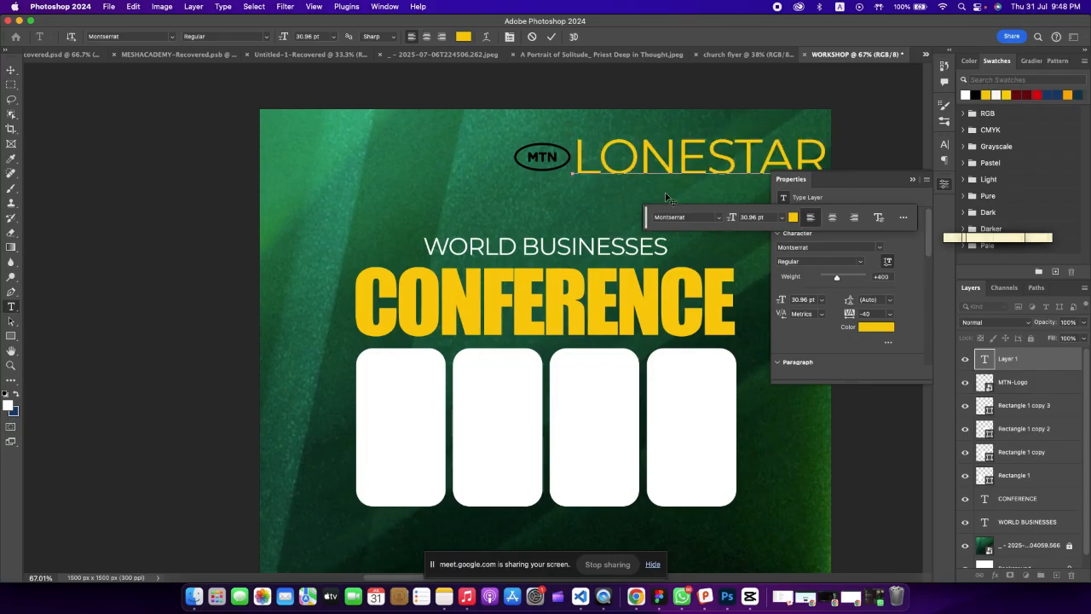
key("super+a")
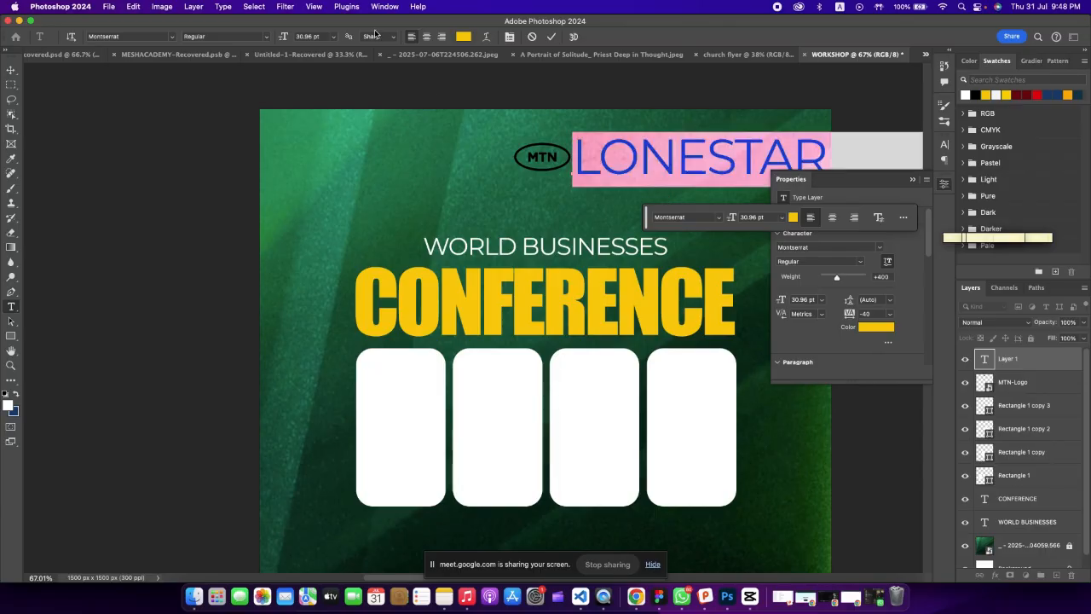
left_click_drag(291, 38, 277, 42)
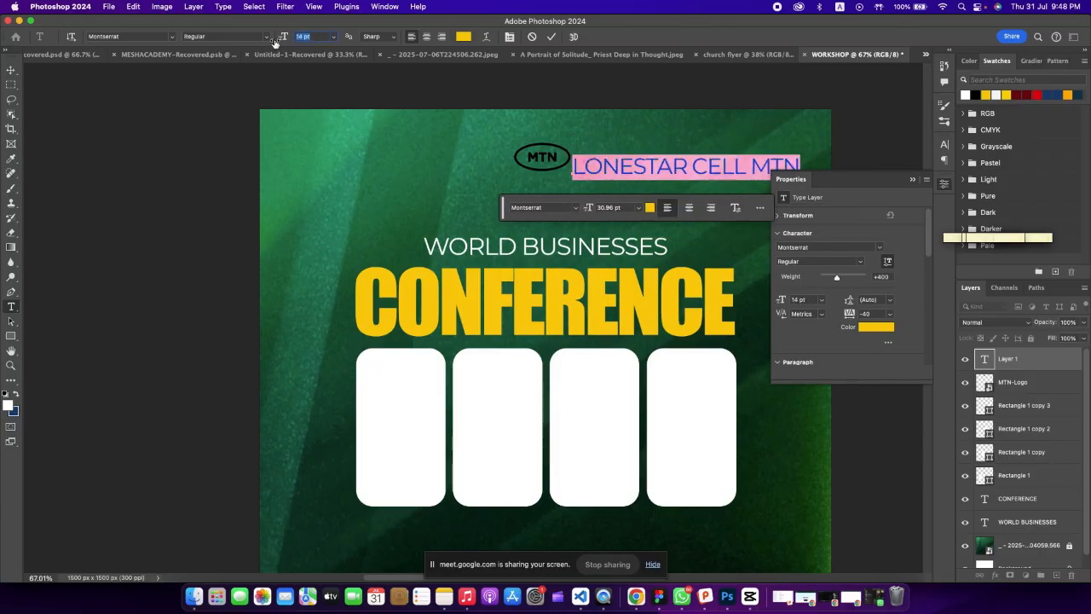
Shift the MTN logo left and scale the LONESTAR CELL MTN text to about 48.75%, placed directly to the logo's right.
left_click(11, 71)
left_click_drag(541, 159, 480, 158)
left_click_drag(675, 168, 612, 161)
left_click_drag(733, 150, 597, 161)
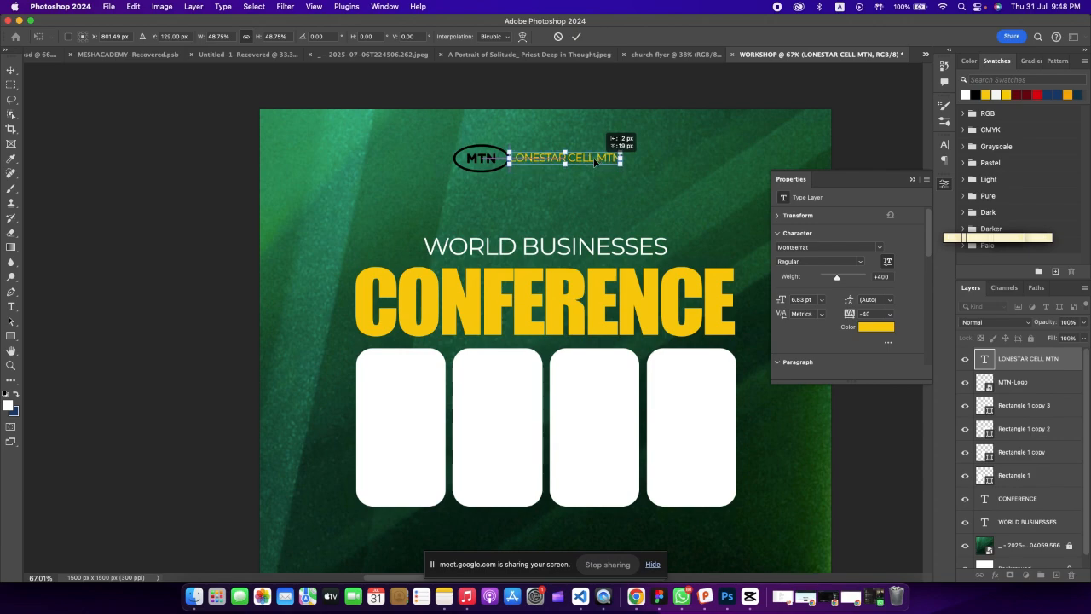
left_click(576, 37)
Shrink the MTN logo to about 103 px wide, keeping it against the start of the LONESTAR CELL MTN text.
left_click(490, 150)
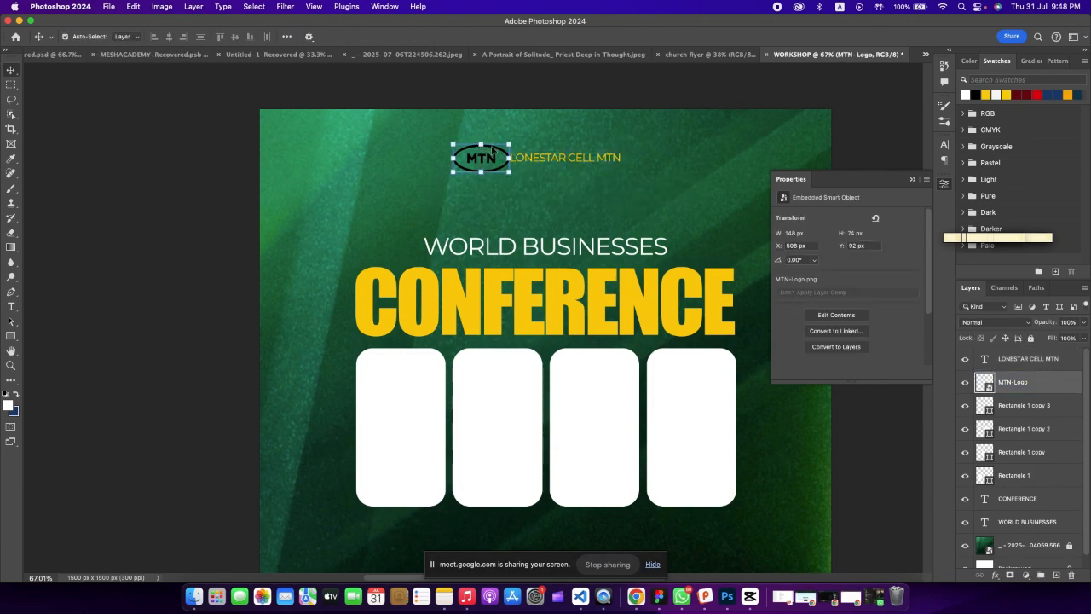
left_click_drag(510, 145, 496, 158)
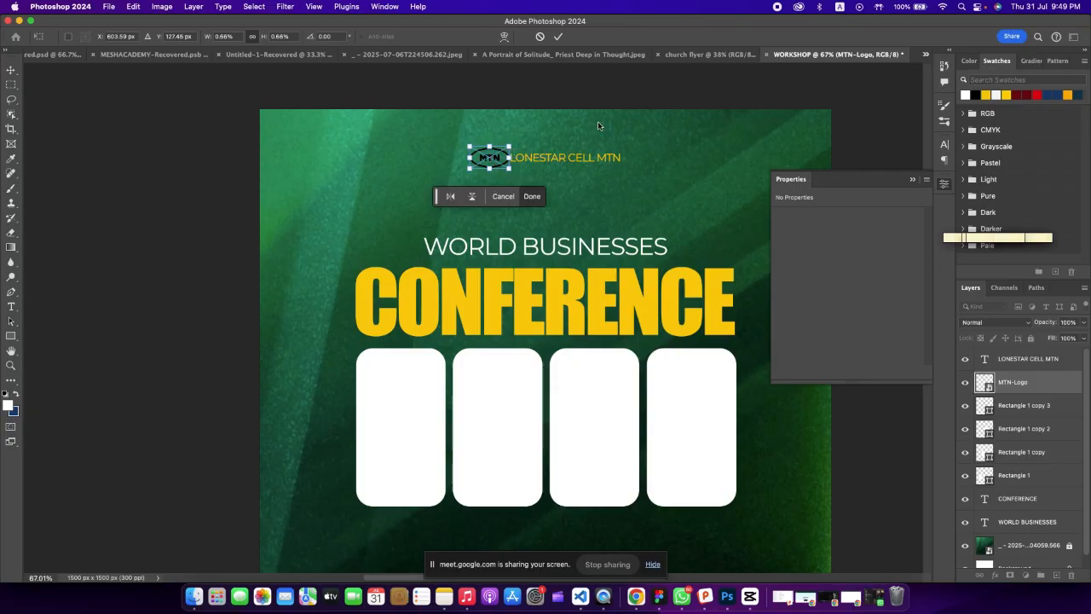
left_click(559, 36)
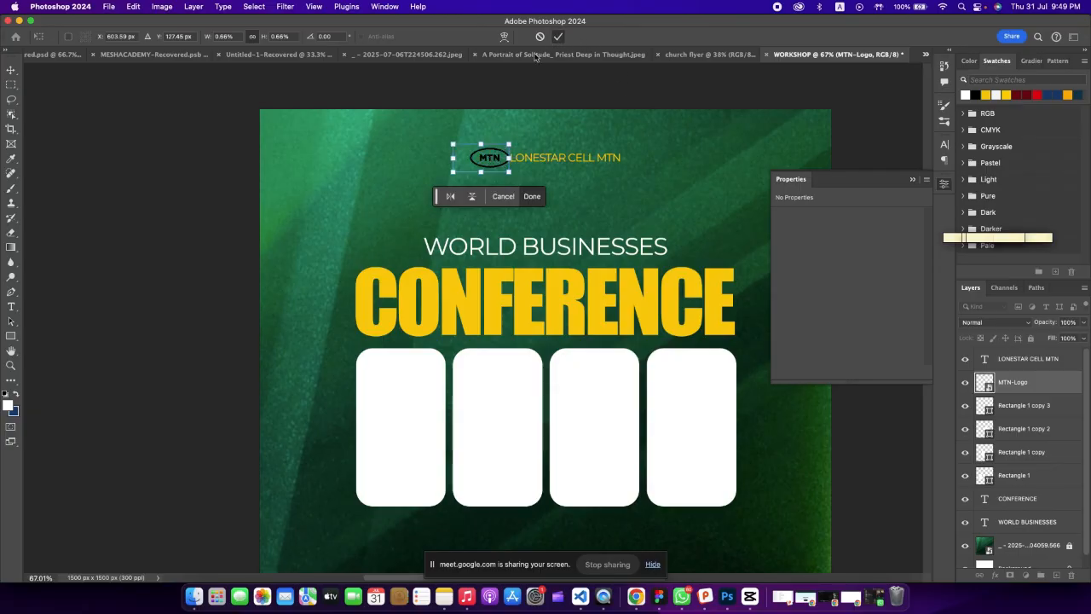
Recolour the LONESTAR CELL MTN text white.
left_click(503, 162)
left_click(532, 158)
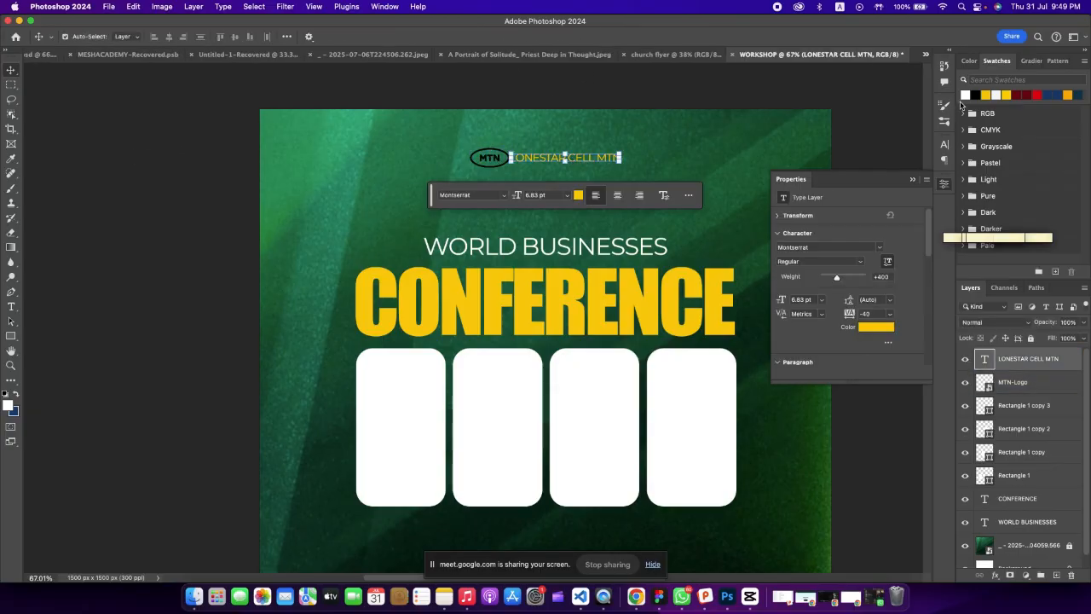
left_click(964, 95)
left_click(179, 160)
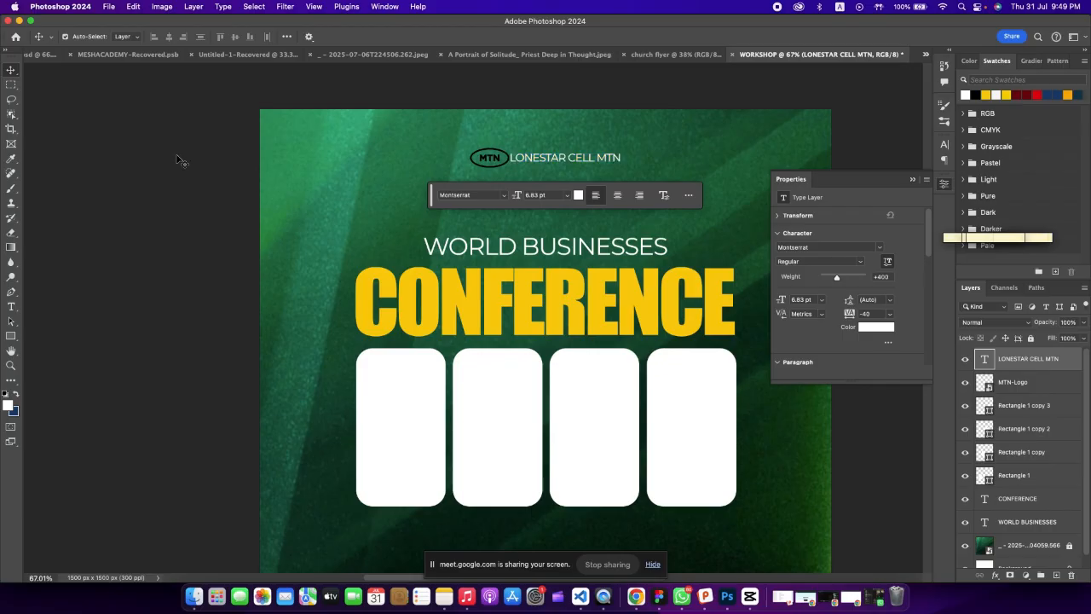
Apply a white (ffffff) Color Overlay layer style to the MTN logo.
left_click(501, 162)
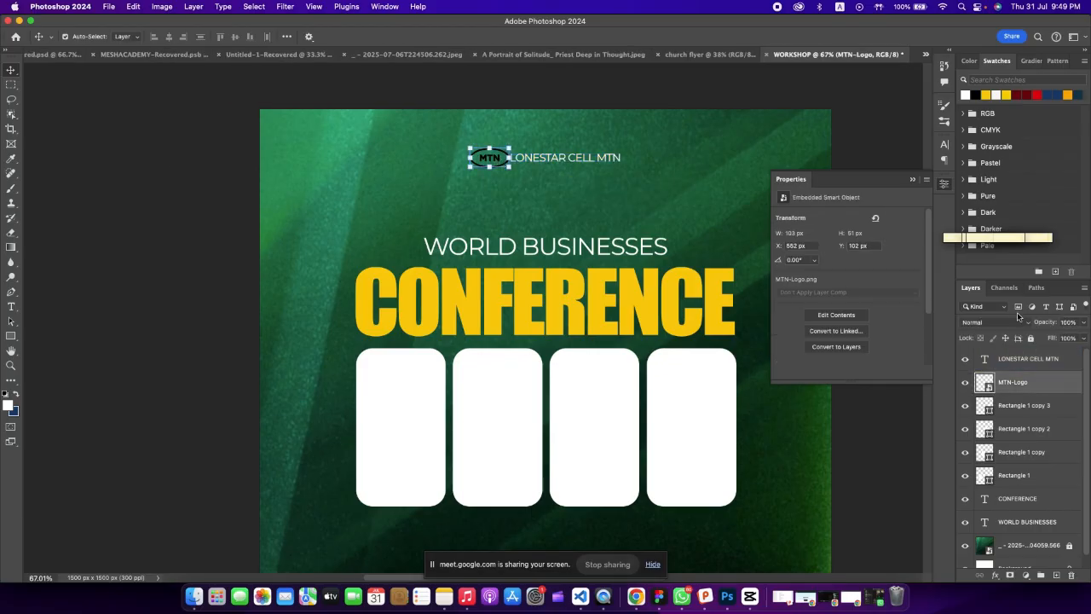
right_click(1021, 385)
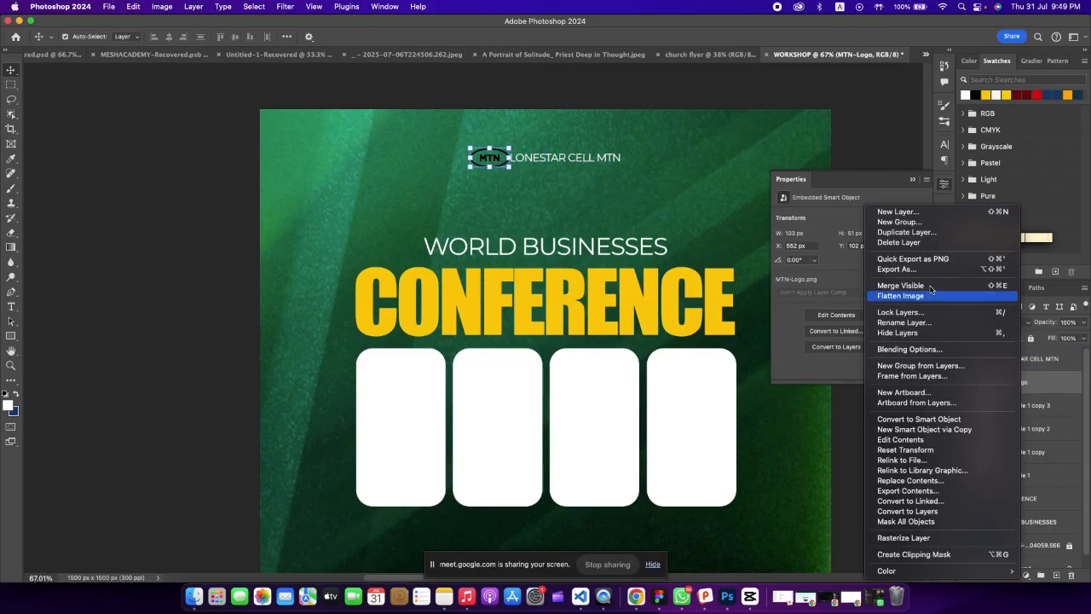
left_click(916, 349)
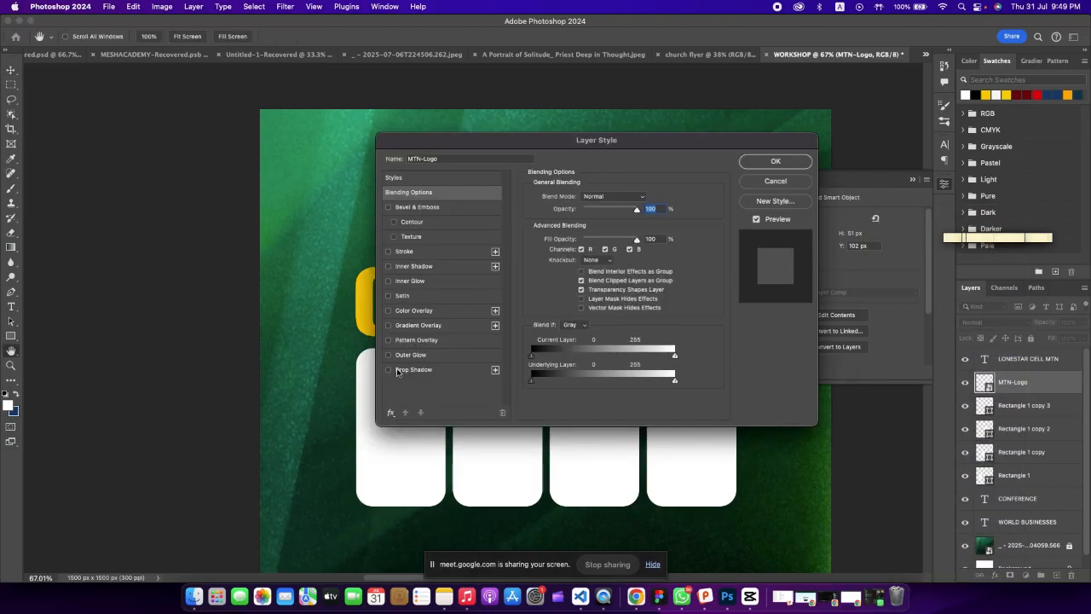
left_click(389, 311)
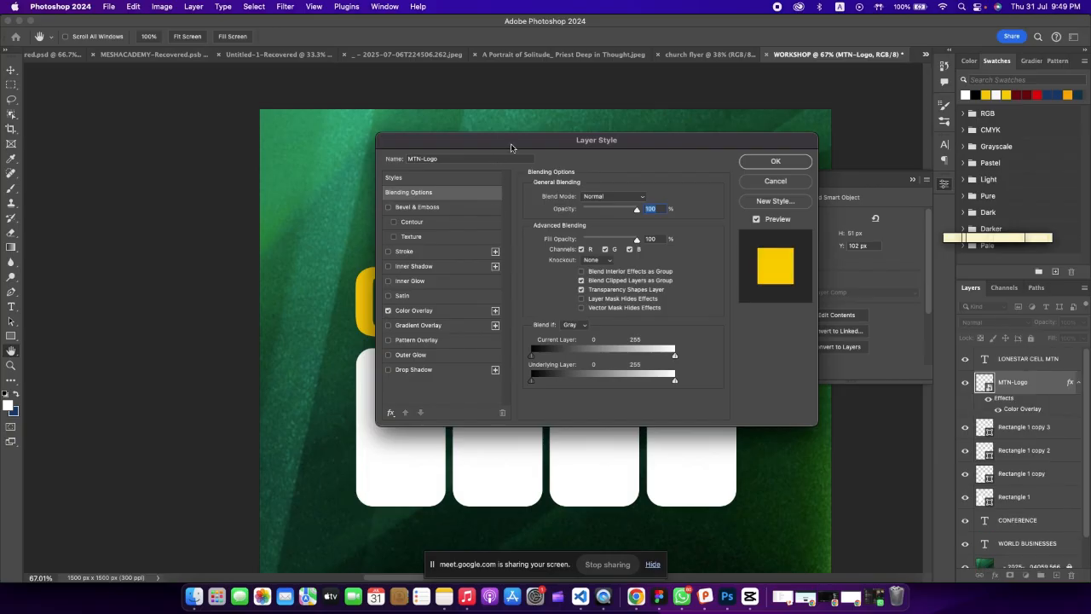
left_click_drag(510, 148, 510, 251)
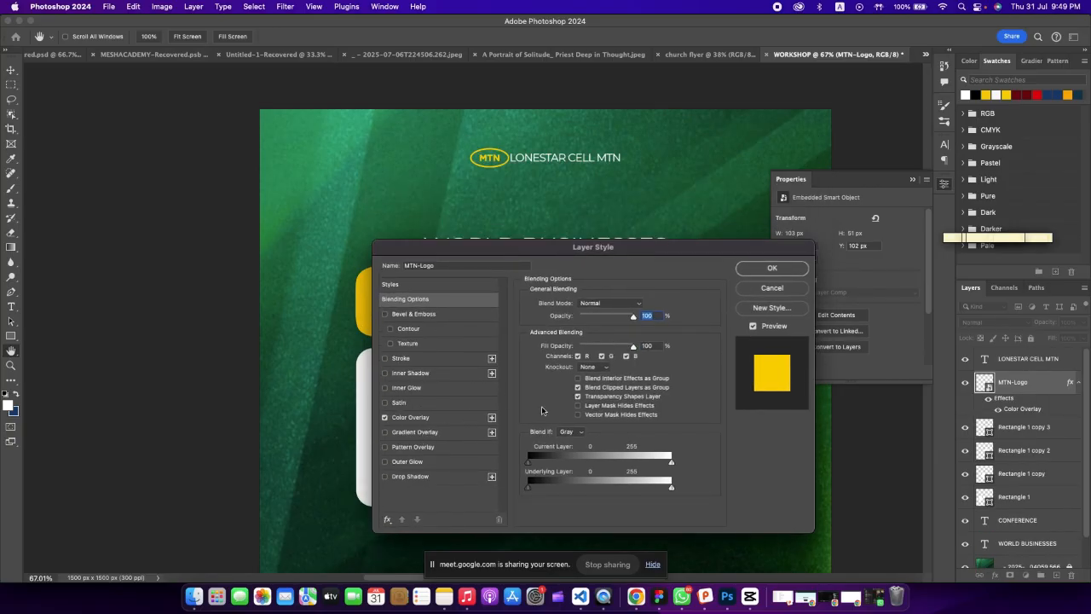
left_click(426, 417)
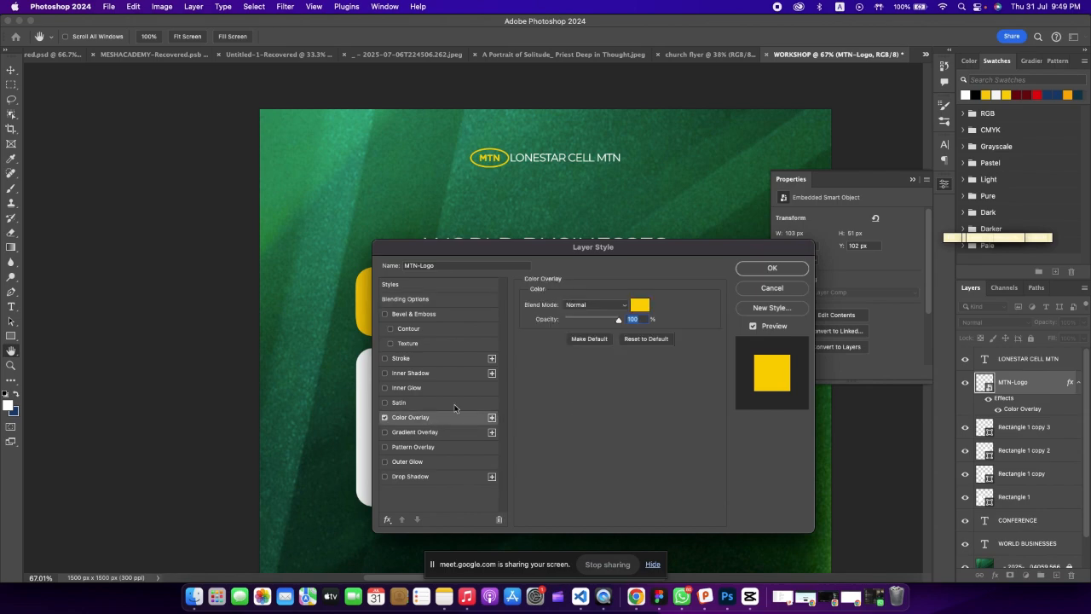
left_click(639, 305)
left_click(658, 211)
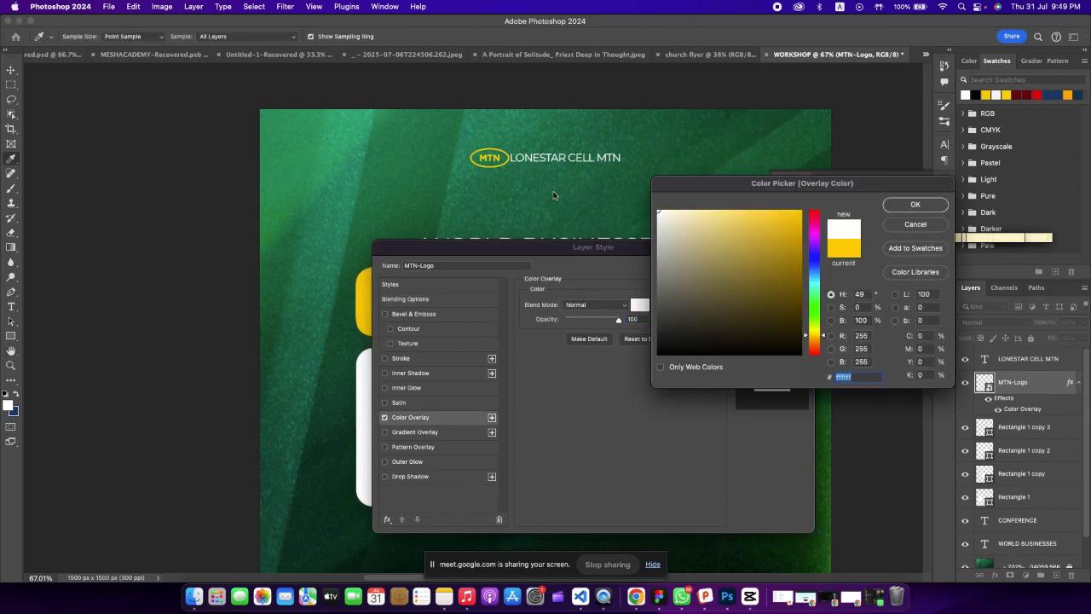
left_click(914, 206)
key("Return")
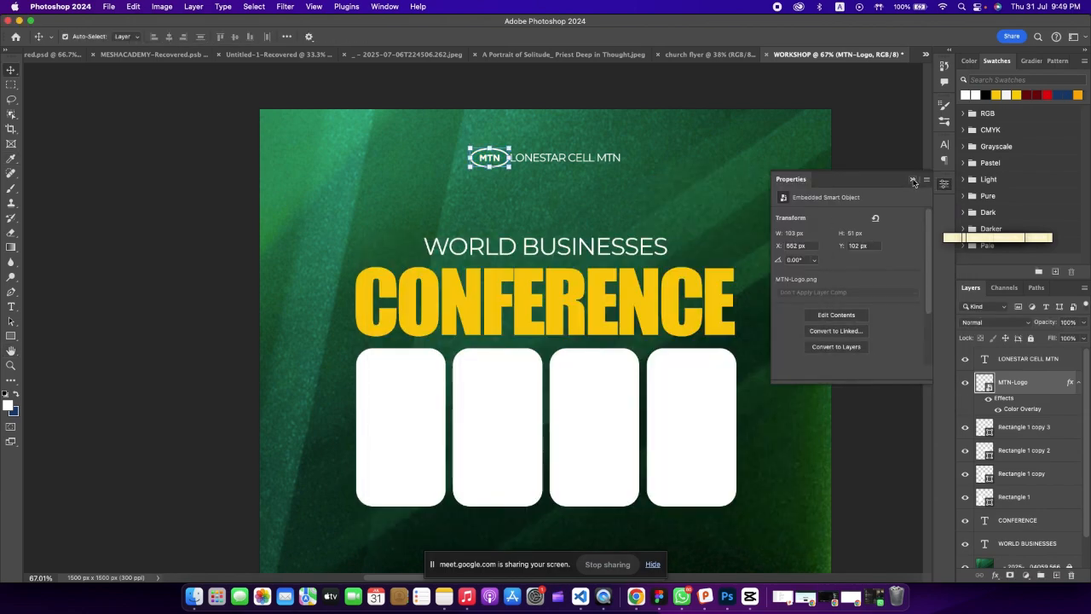
left_click(913, 182)
left_click(241, 208)
Move the LONESTAR CELL MTN text slightly right to leave a small gap after the logo.
scroll(509, 212, "down", 2)
left_click(531, 210)
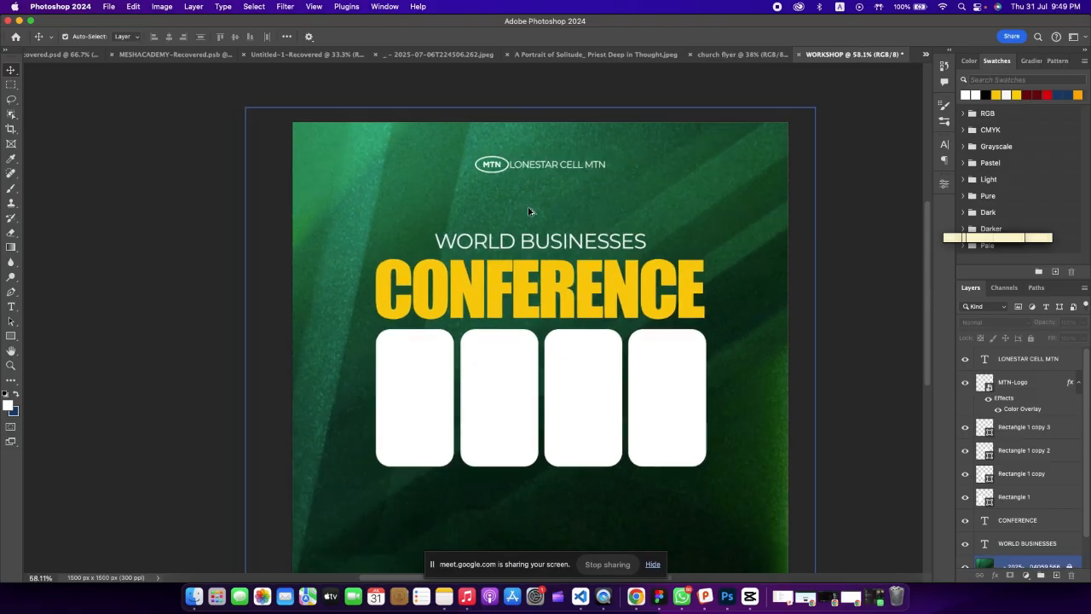
left_click(799, 223)
left_click(548, 224)
scroll(549, 225, "down", 3)
scroll(550, 218, "up", 3)
left_click(584, 188)
left_click_drag(587, 193, 591, 190)
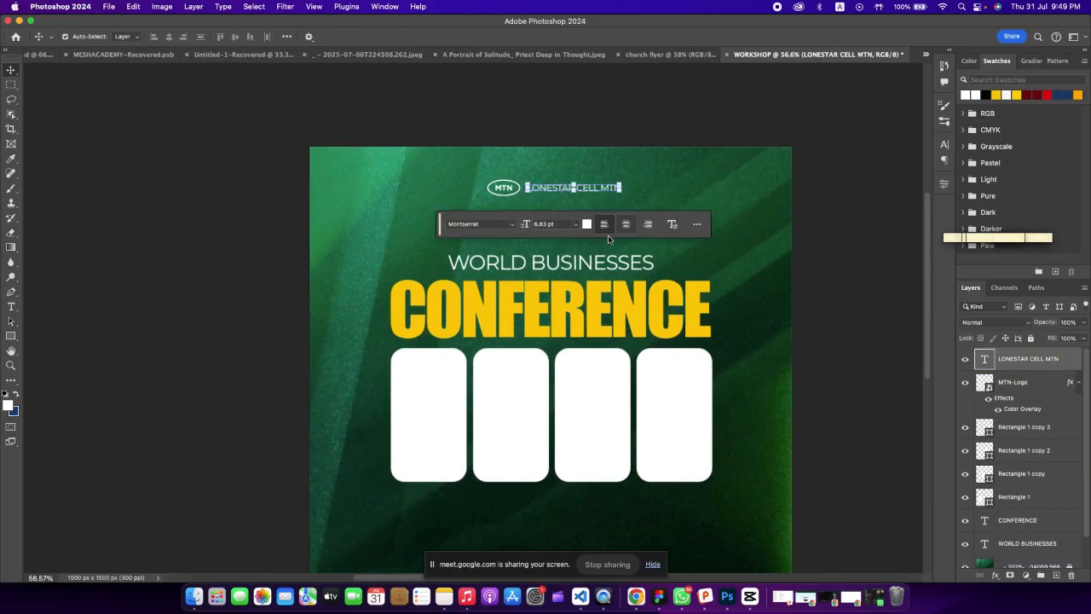
scroll(579, 275, "down", 2)
left_click(834, 284)
scroll(587, 275, "down", 1)
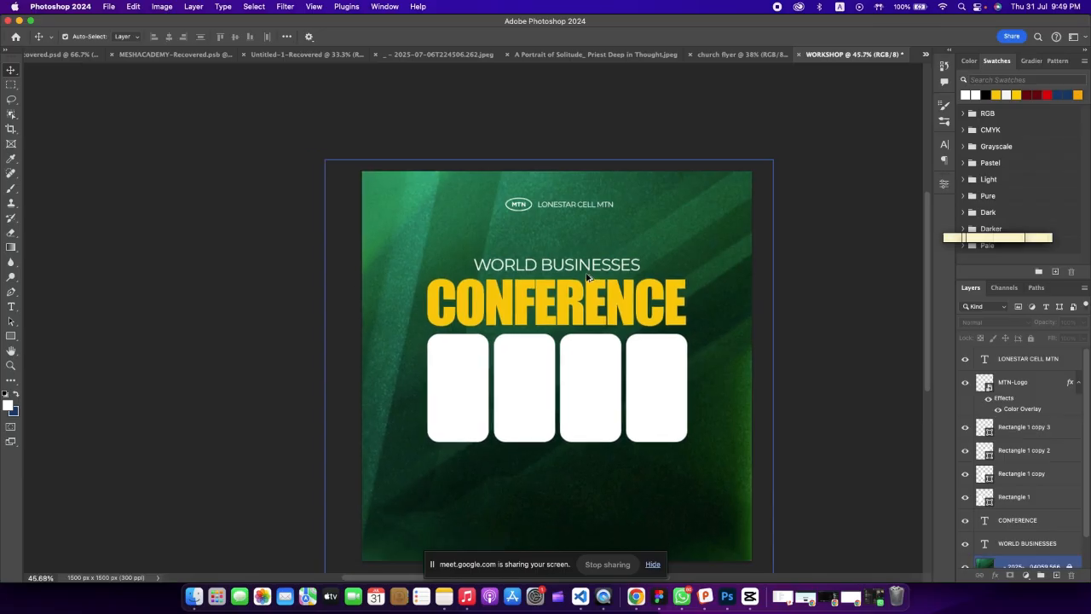
Review the flyer's layout, comparing the logo line, the WORLD BUSINESSES and CONFERENCE headings and the row of cards.
left_click(554, 206)
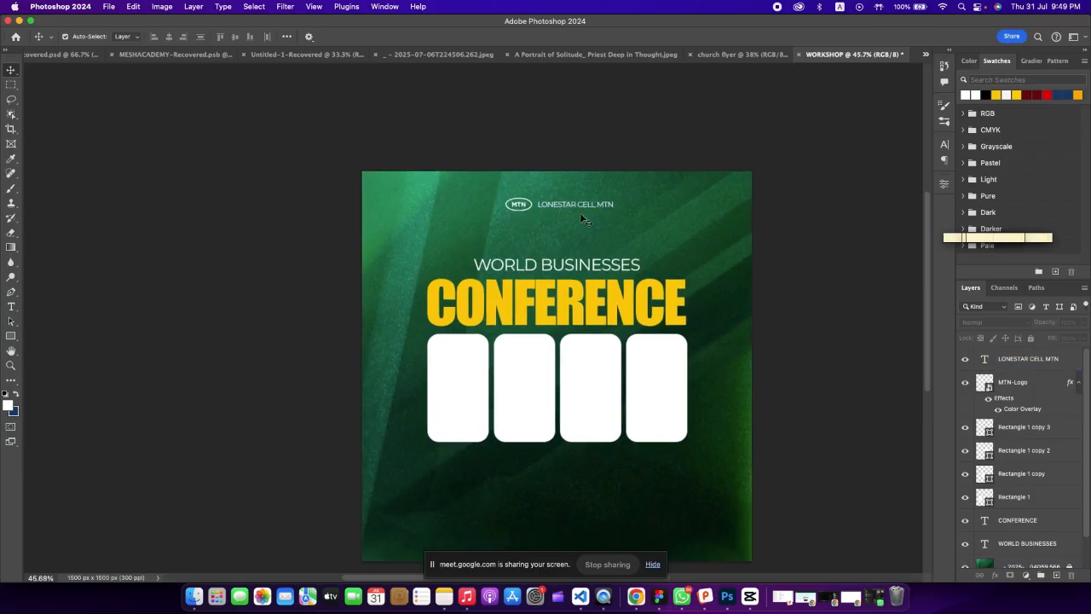
left_click(575, 320)
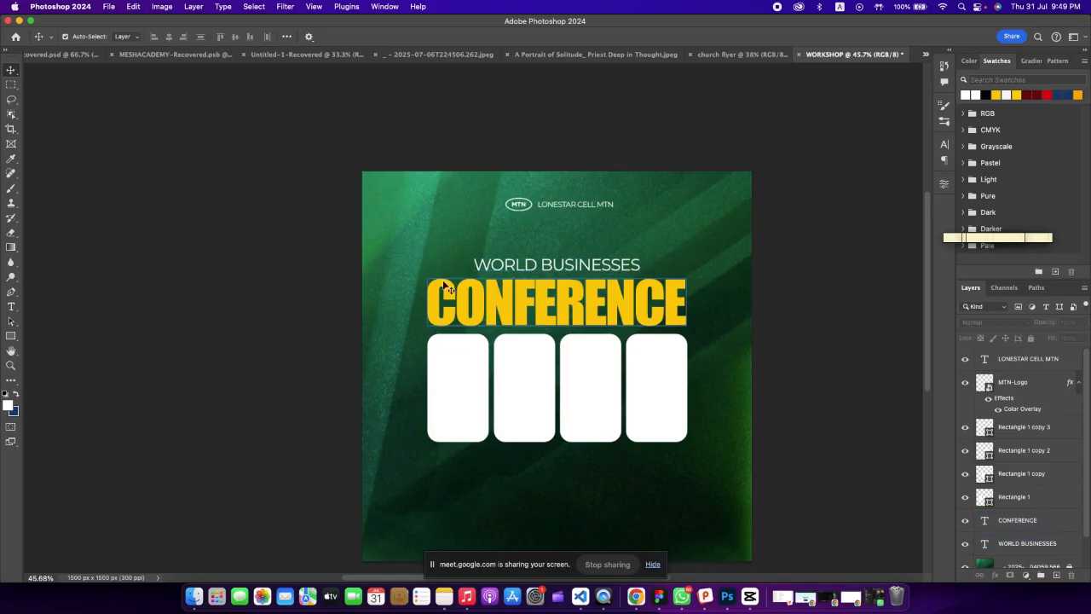
scroll(571, 298, "down", 1)
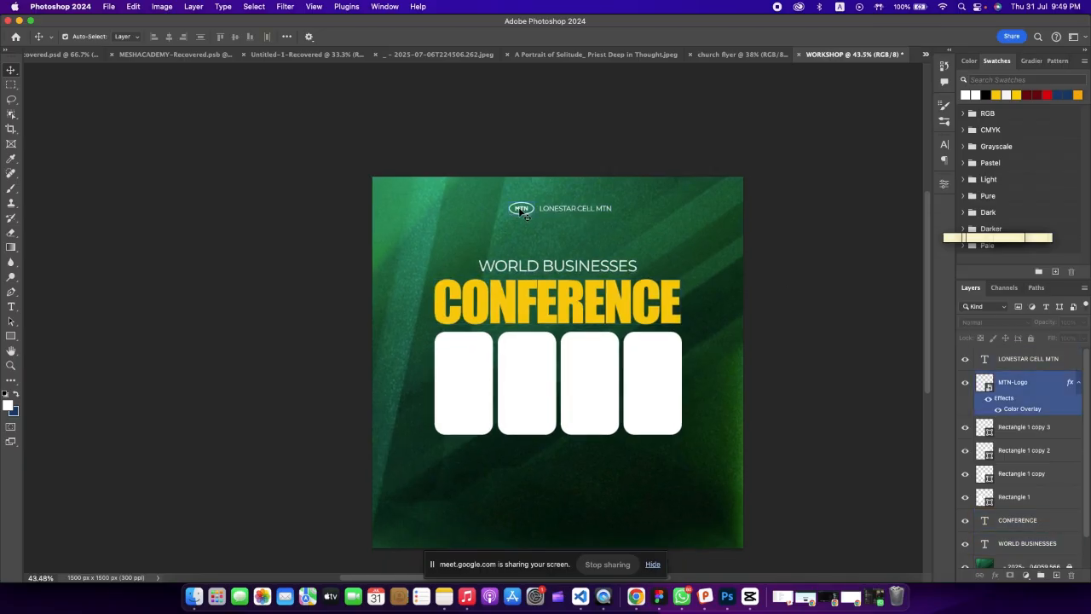
scroll(586, 199, "up", 1)
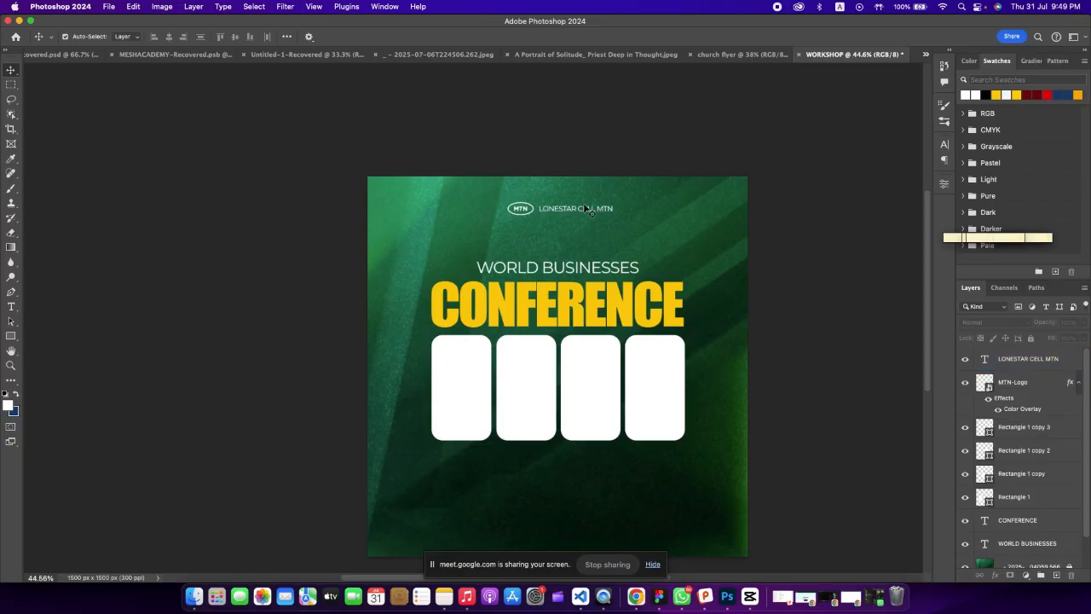
scroll(528, 256, "down", 1)
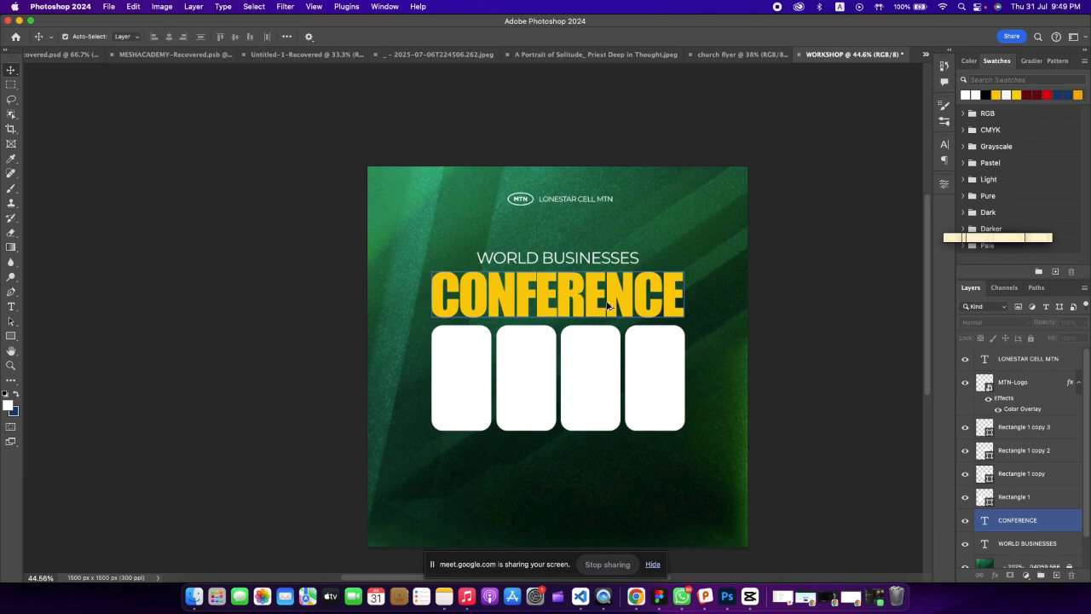
scroll(608, 307, "up", 2)
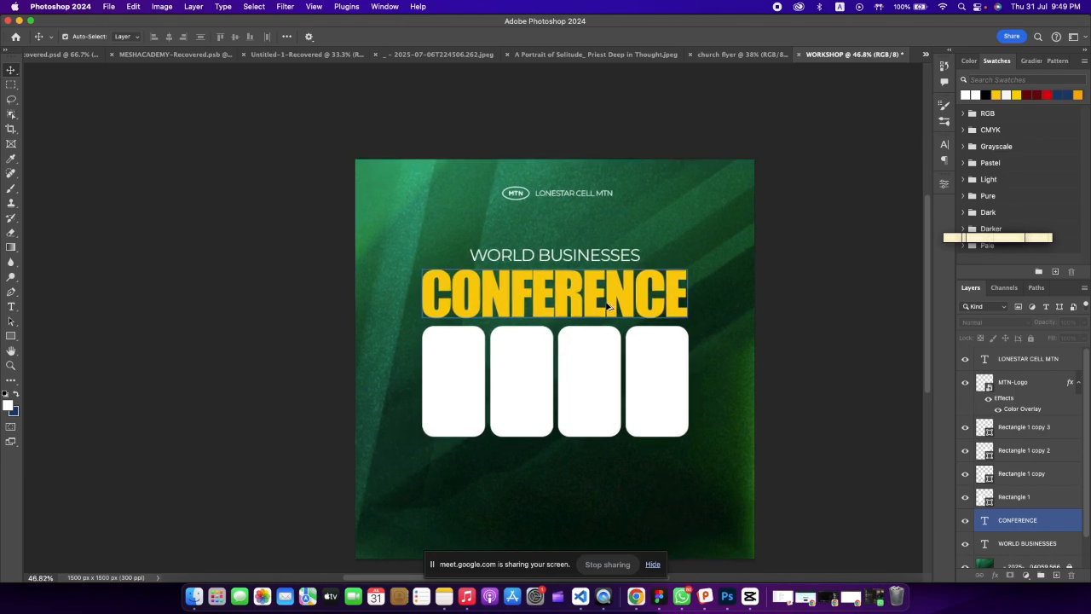
scroll(607, 307, "down", 2)
left_click(522, 258)
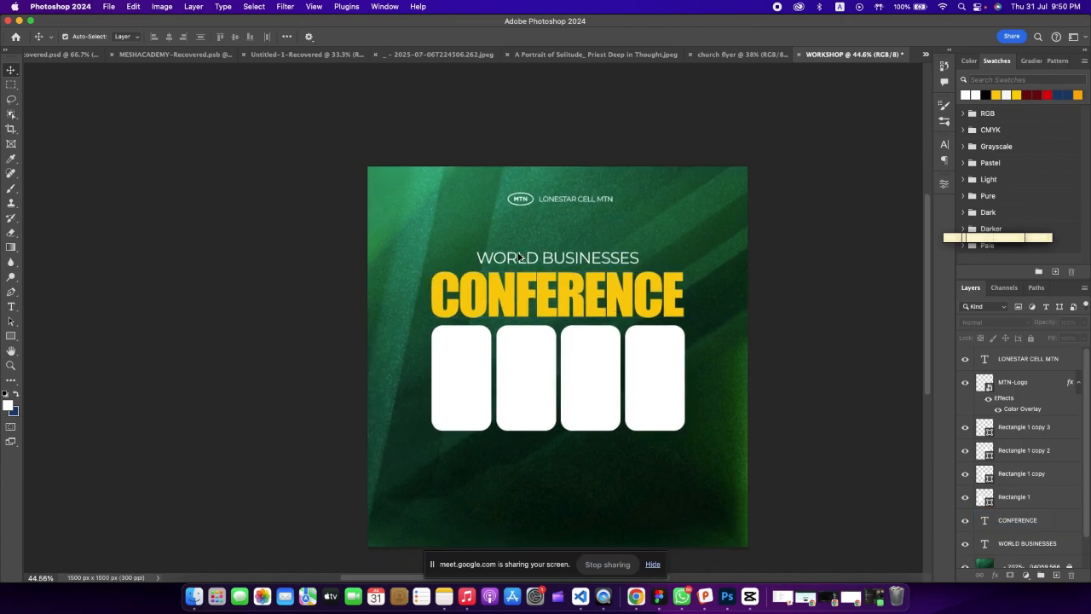
scroll(520, 256, "up", 2)
left_click(592, 303)
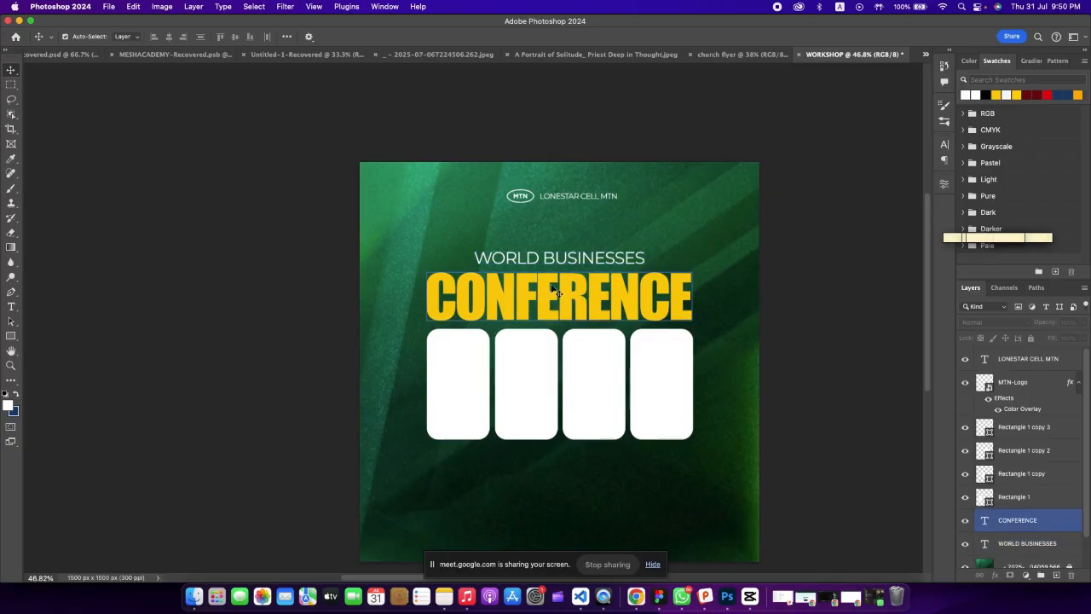
scroll(552, 290, "up", 1)
left_click(536, 166)
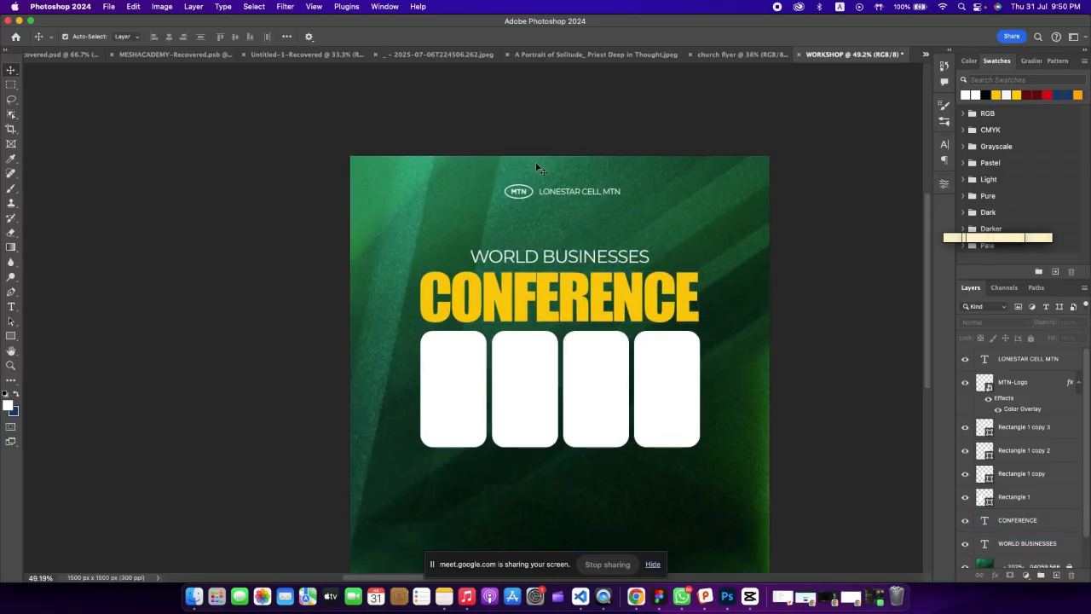
left_click(516, 195)
left_click(516, 197)
left_click(558, 197)
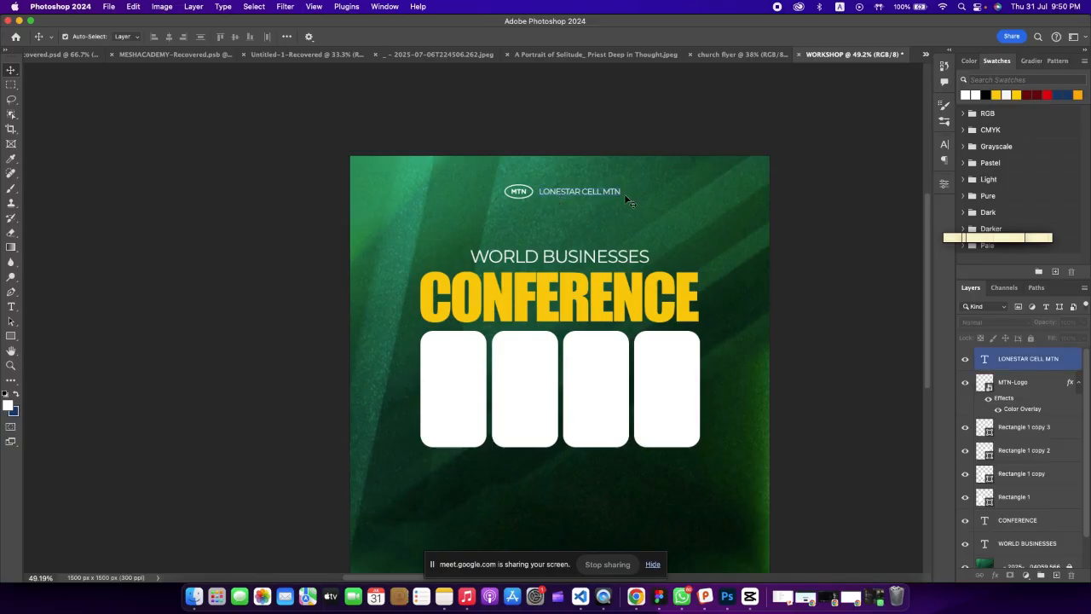
left_click(545, 262)
left_click(550, 309)
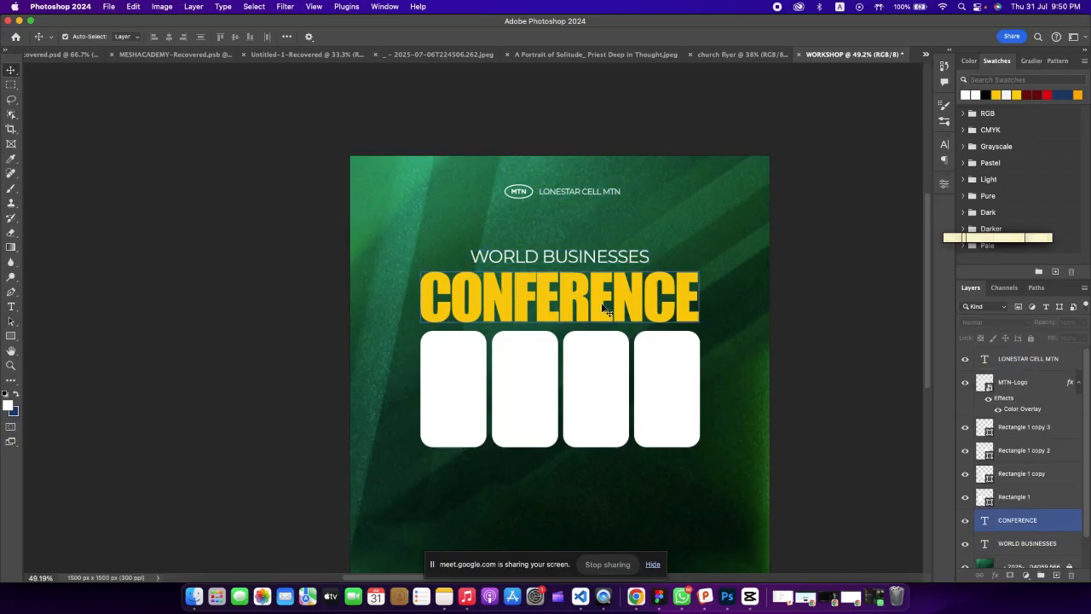
left_click(562, 264)
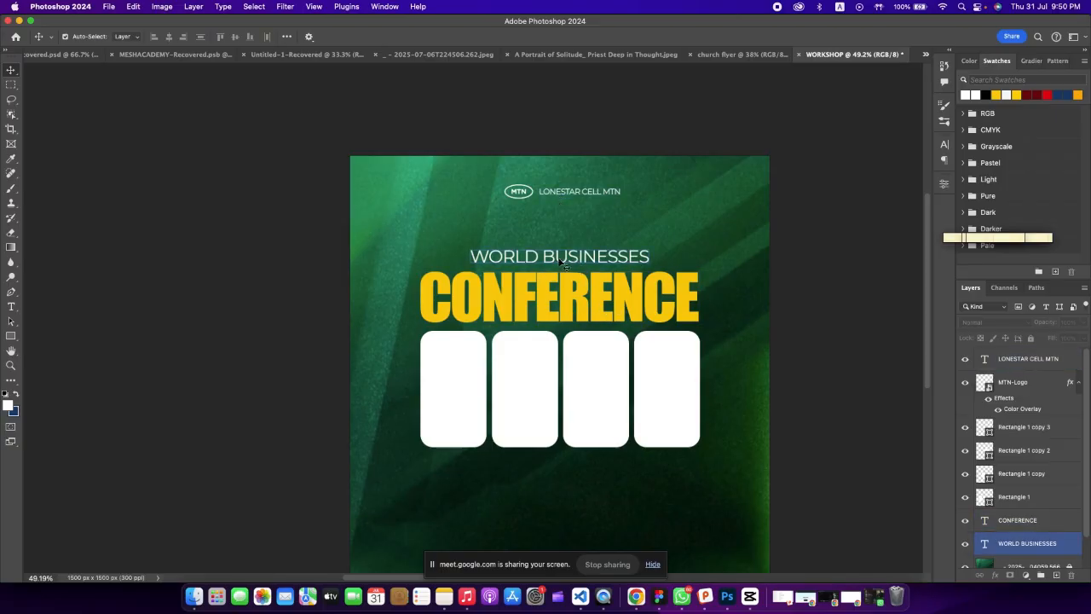
left_click(741, 267)
scroll(590, 271, "up", 3)
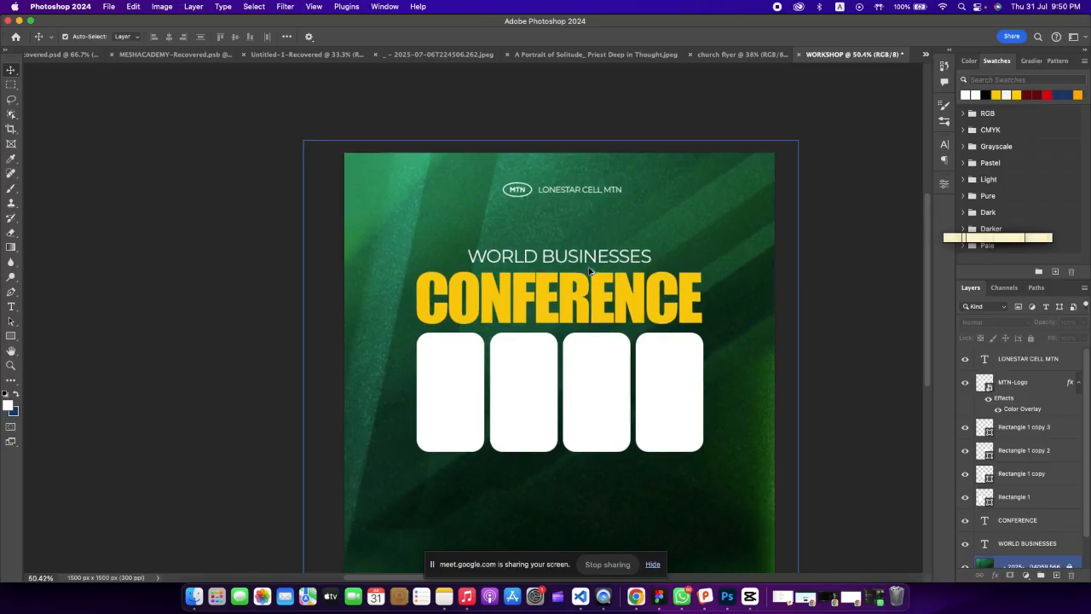
scroll(590, 272, "down", 4)
Place the Male Professional Headshot image from Downloads directly above the first card's layer, scaled to about 9.7% and positioned over that card.
left_click(432, 287)
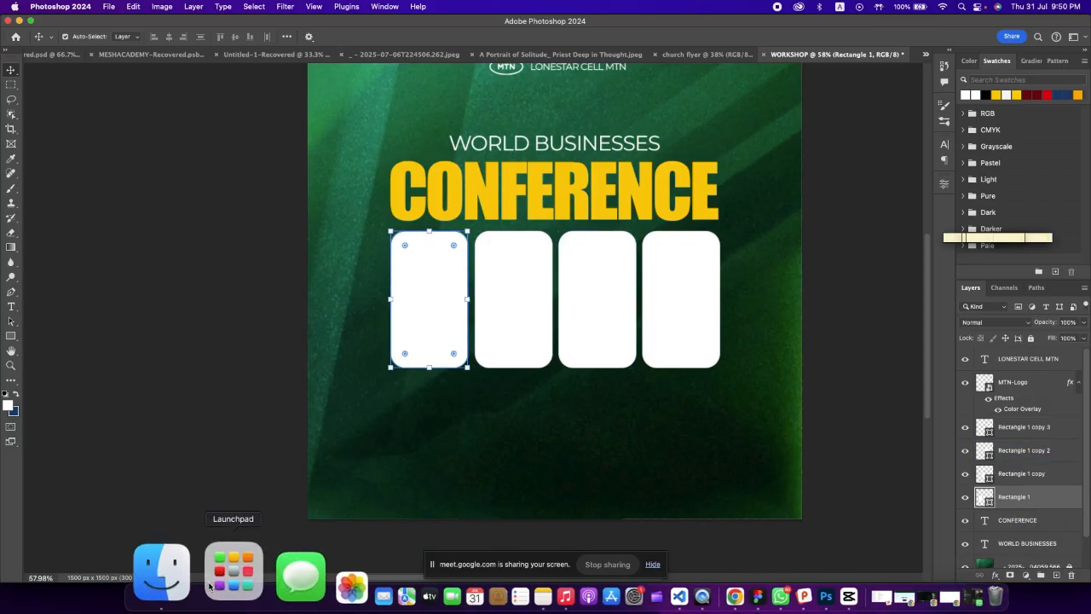
left_click(187, 576)
scroll(655, 296, "up", 10)
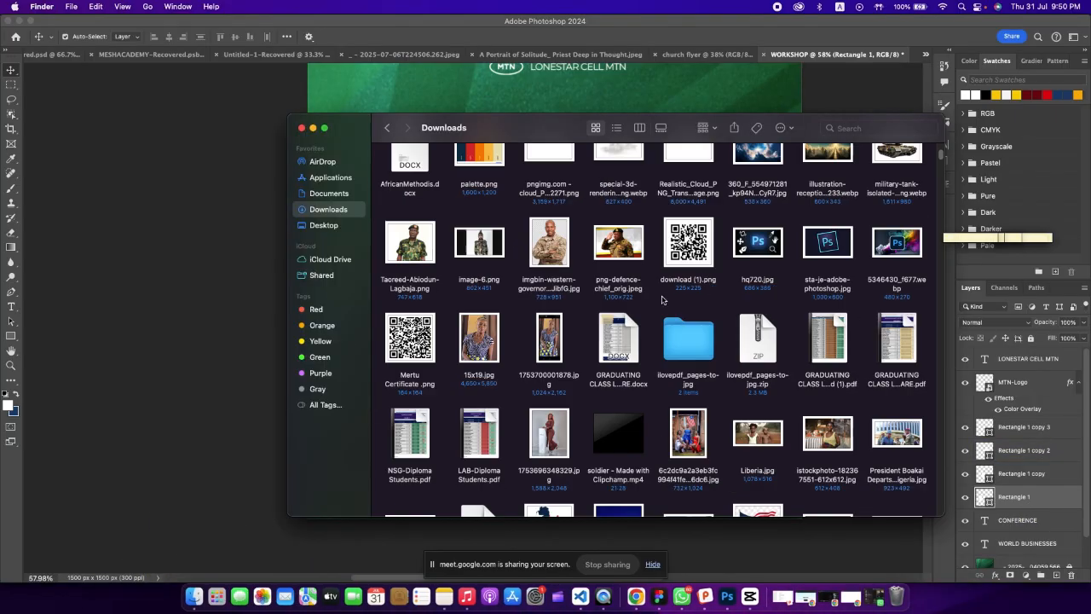
left_click_drag(625, 182, 189, 204)
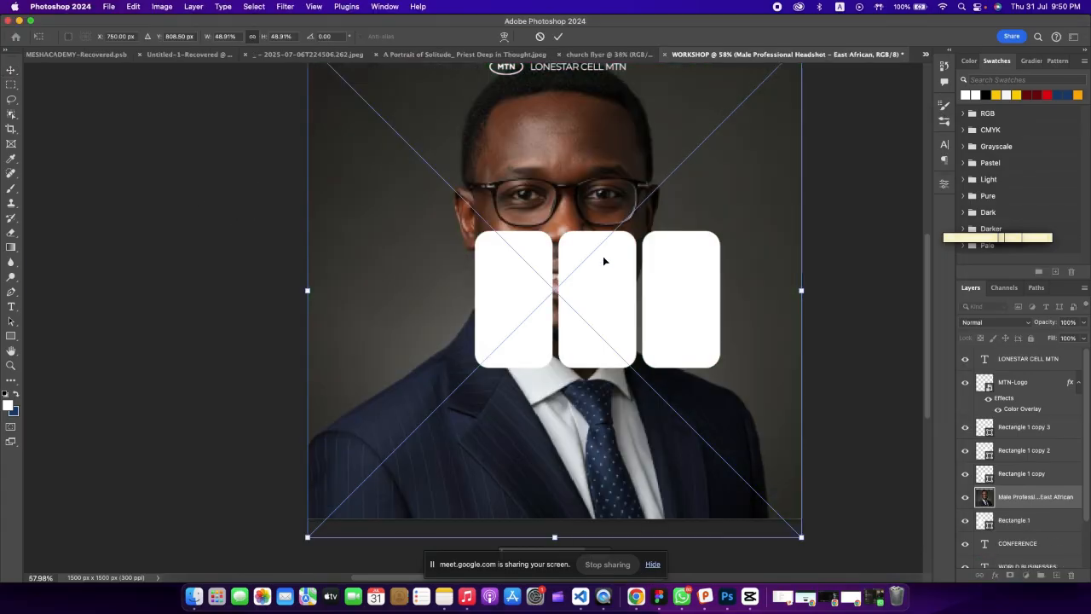
left_click_drag(802, 290, 492, 315)
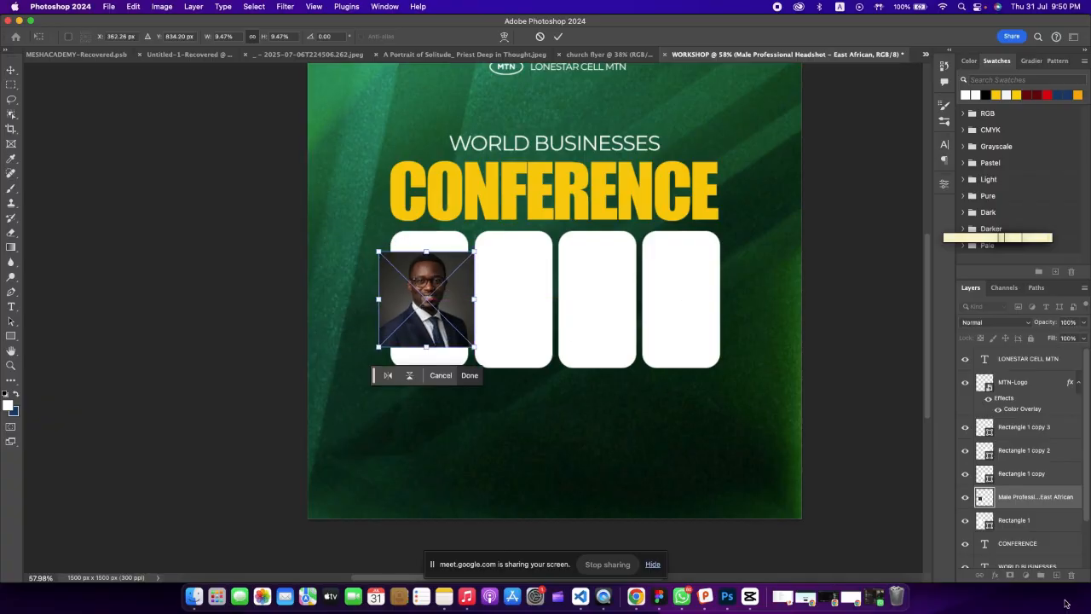
left_click(557, 37)
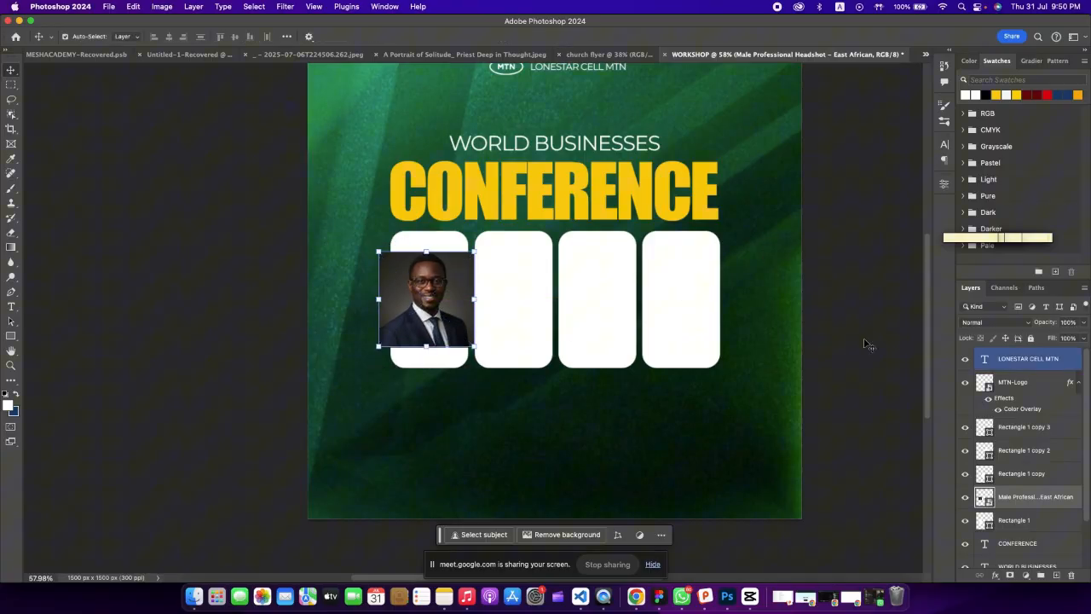
Clip the male headshot to the first card and enlarge it to about 13.5% so it spans the card's height.
right_click(1009, 500)
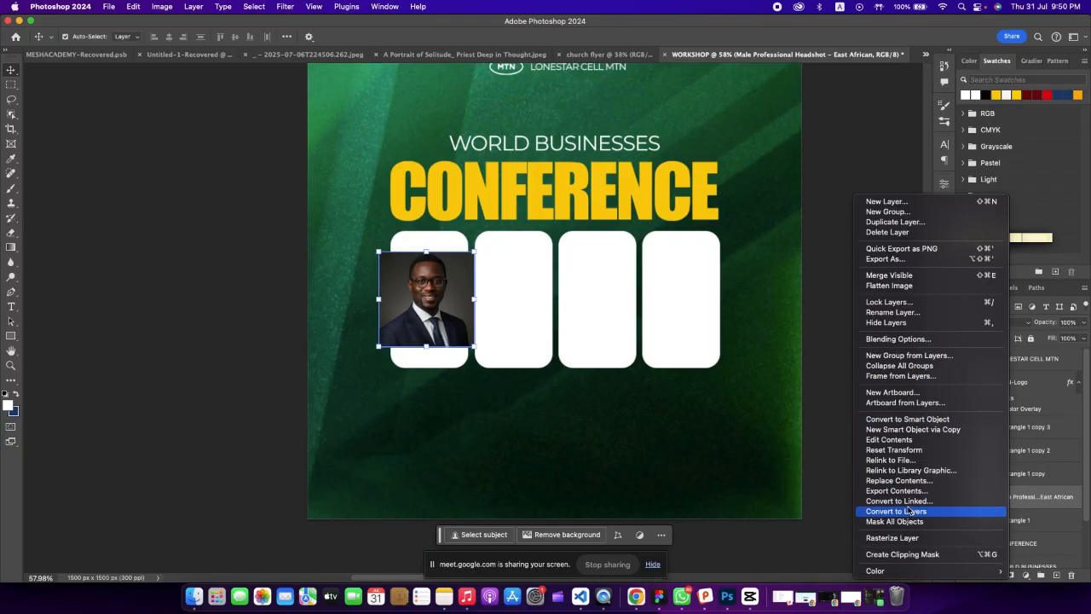
left_click(899, 555)
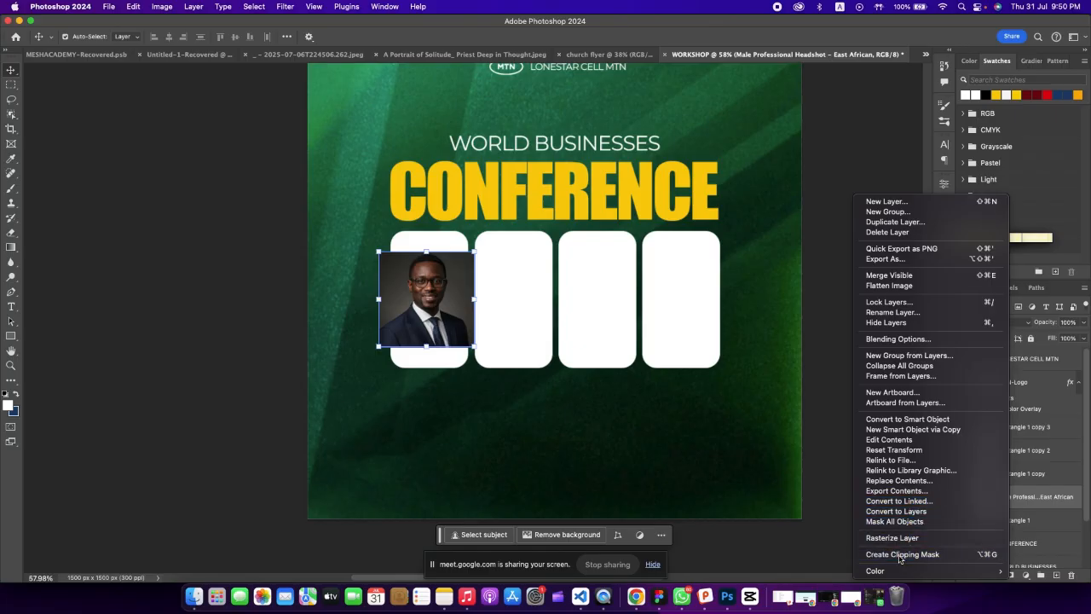
left_click(427, 251)
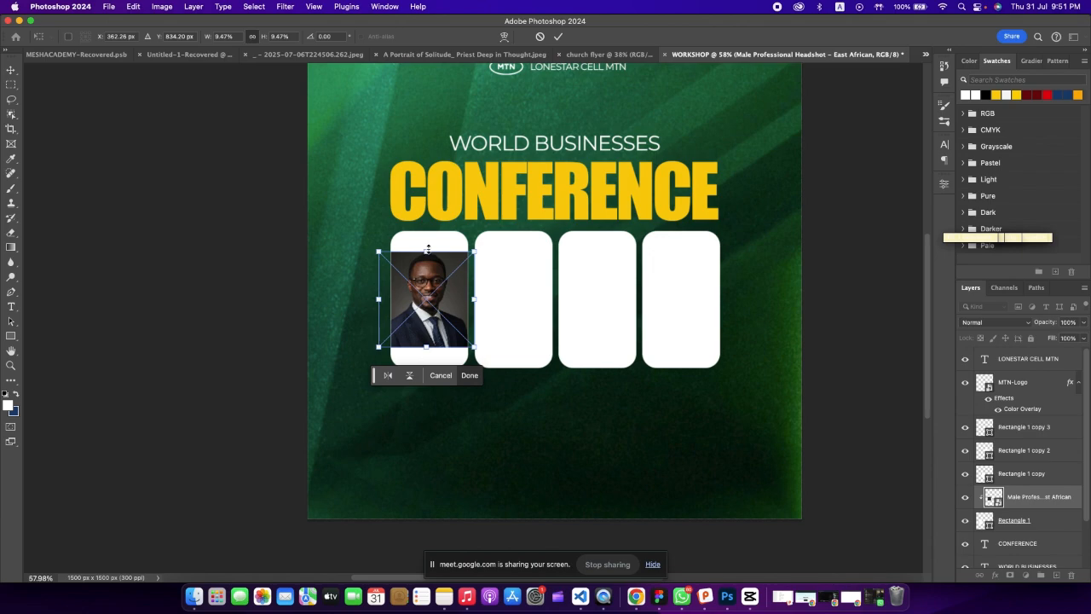
left_click_drag(426, 249, 434, 230)
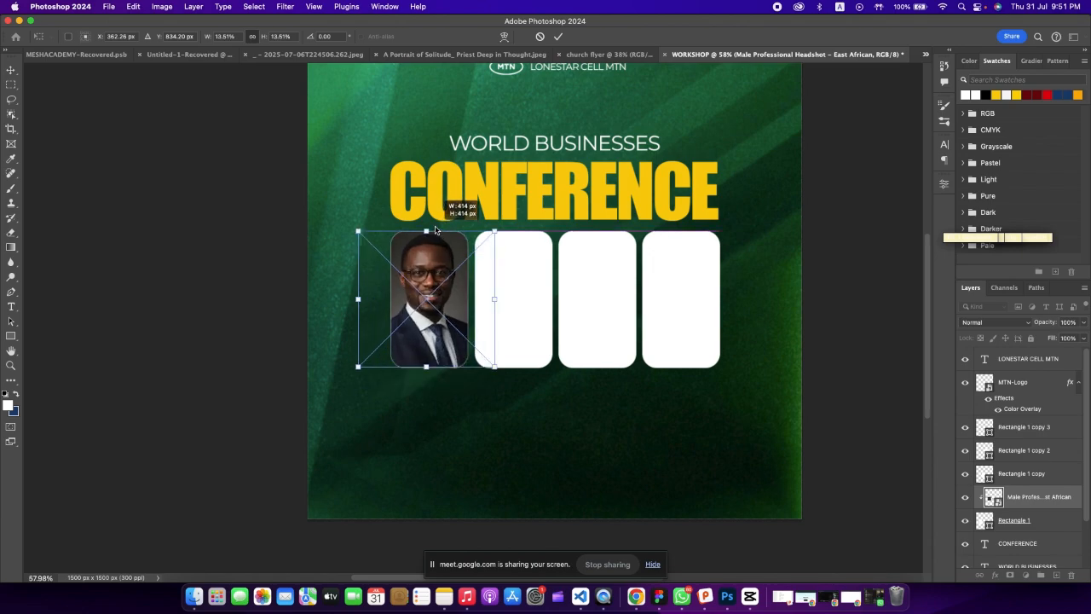
left_click(558, 36)
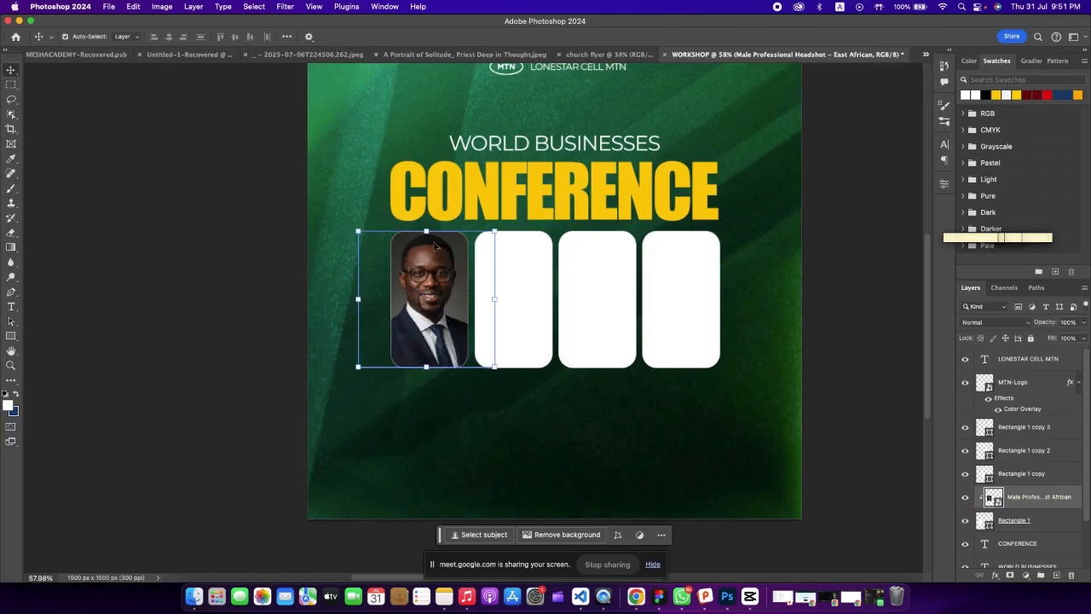
Enlarge the clipped headshot slightly to about 14%, and select the second card.
key("cmd+t")
left_click_drag(494, 231, 496, 229)
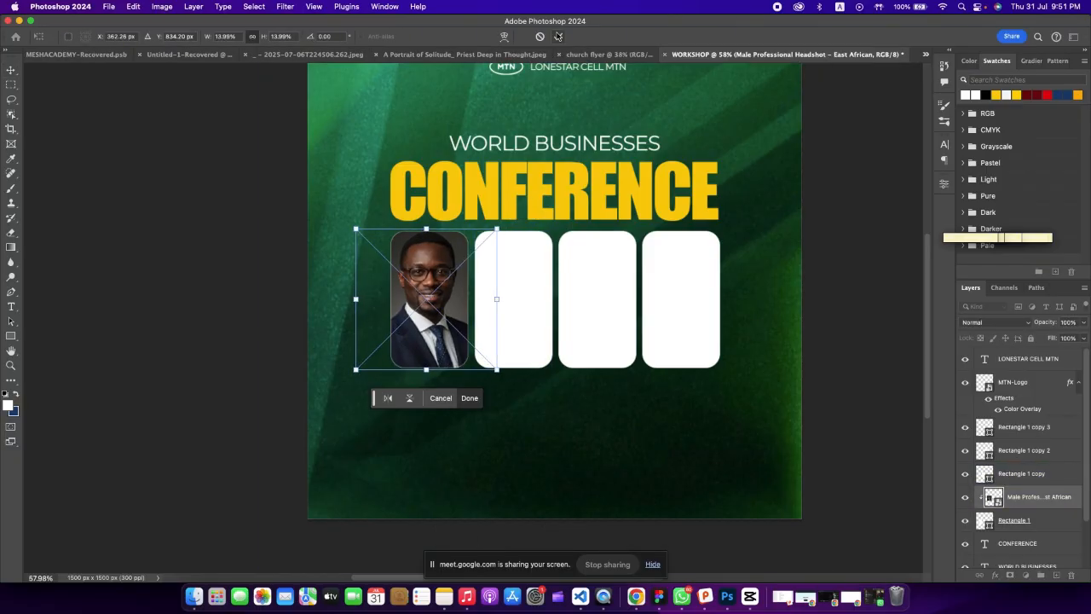
left_click(559, 35)
left_click(528, 275)
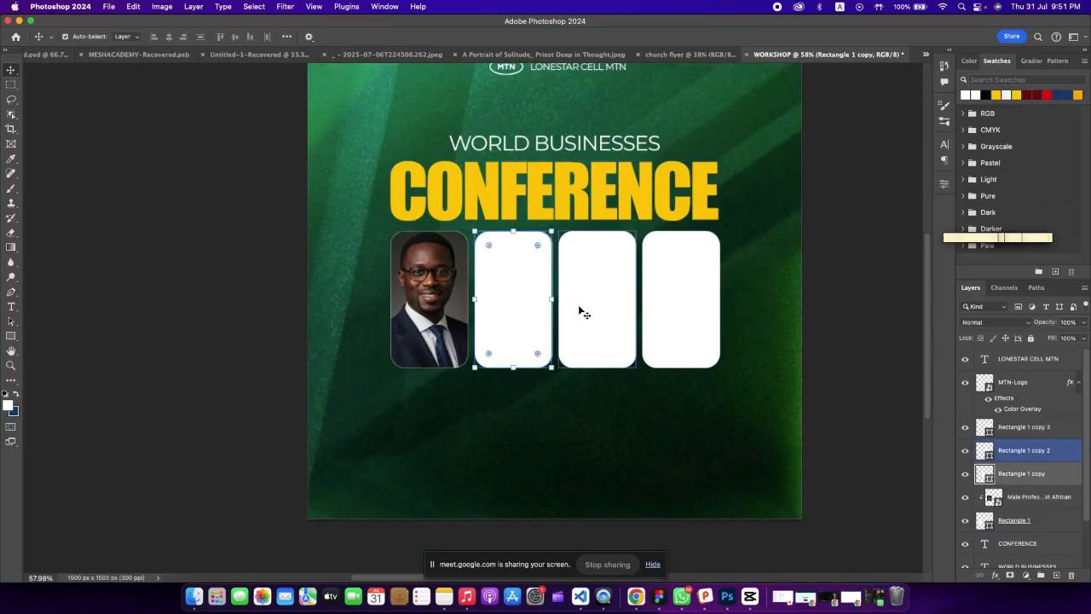
left_click(193, 579)
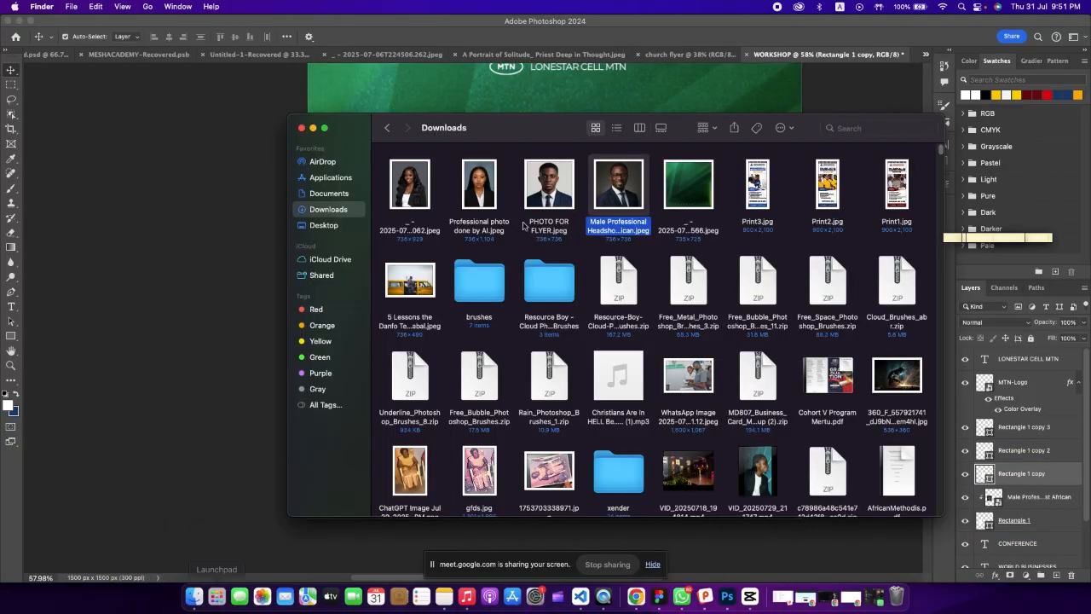
left_click_drag(568, 202, 241, 223)
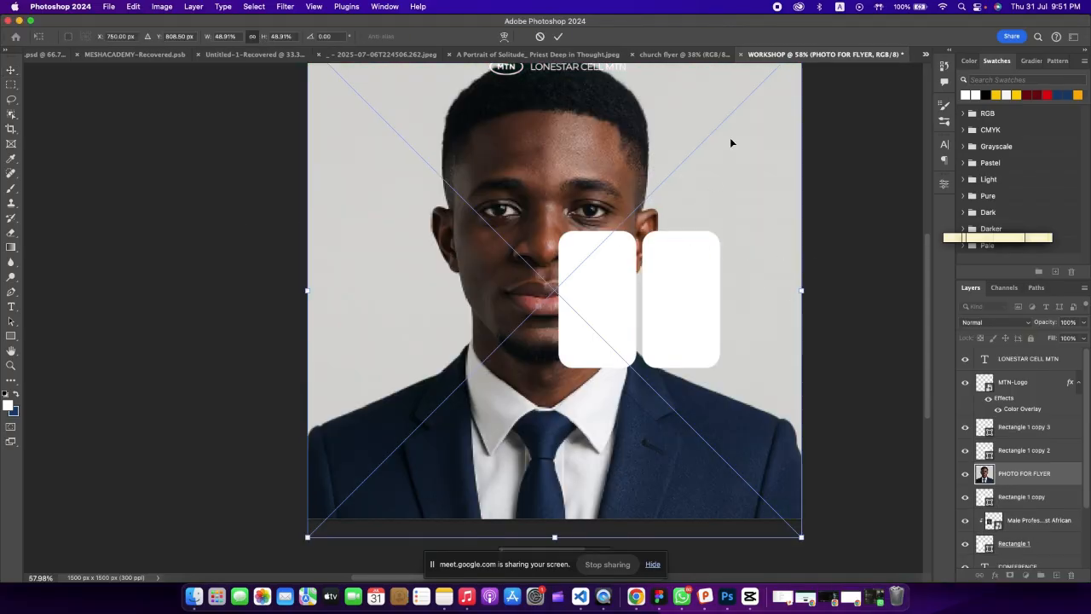
left_click(540, 35)
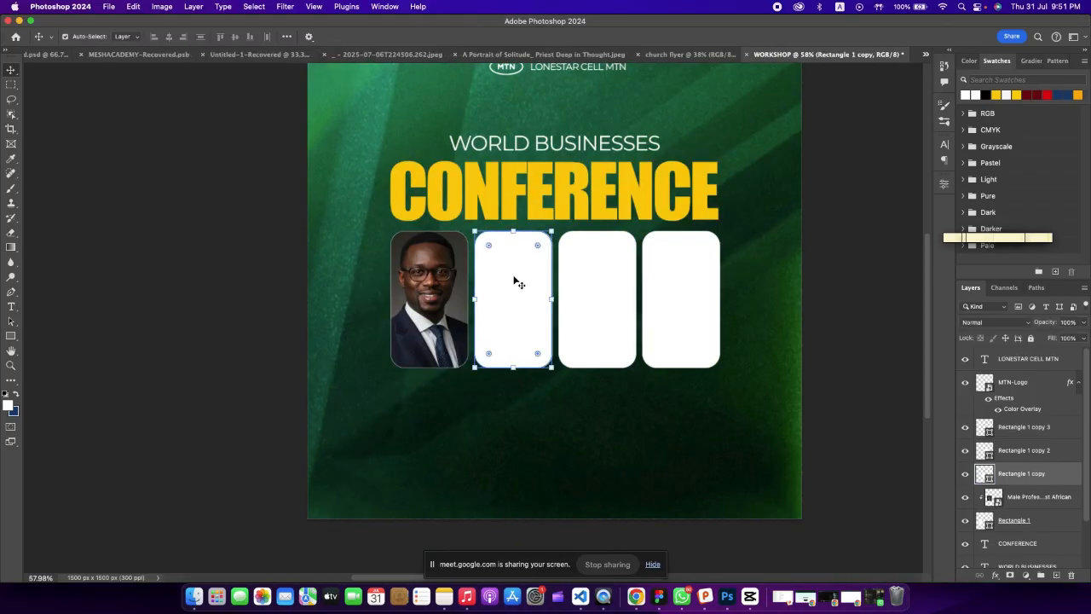
Place the image "Professional photo done by AI" from Downloads, scaled to about 10.7%, over the second card.
left_click(194, 597)
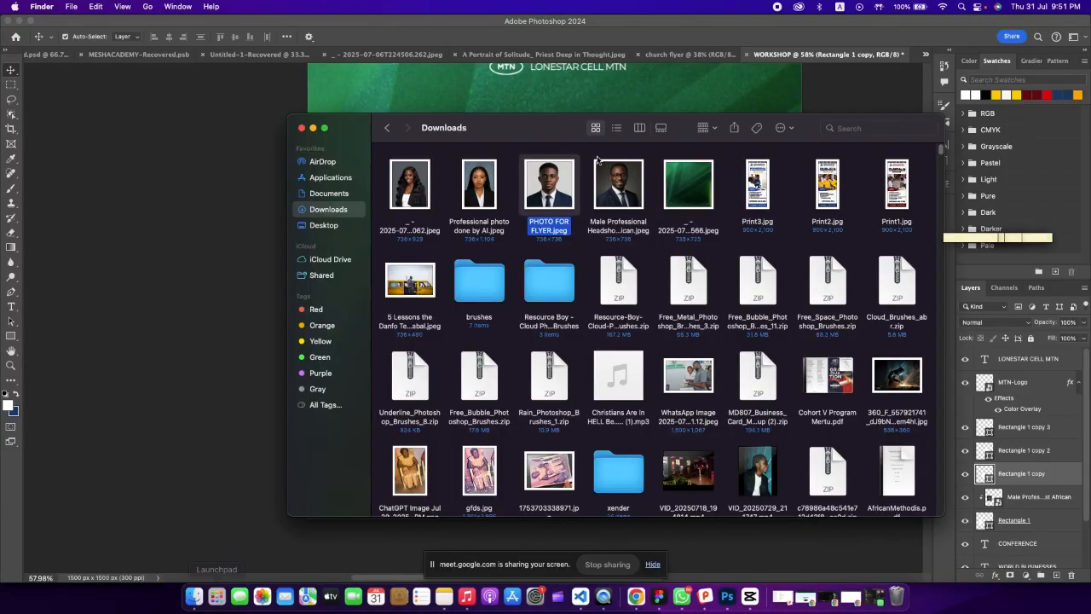
left_click_drag(479, 184, 182, 248)
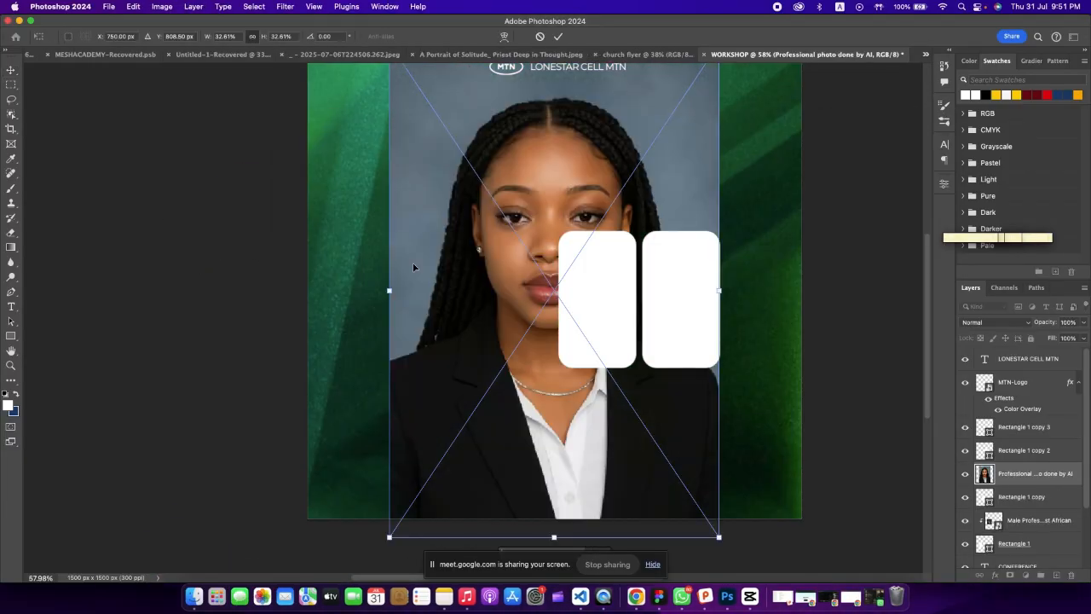
left_click_drag(711, 290, 608, 290)
left_click_drag(541, 301, 493, 300)
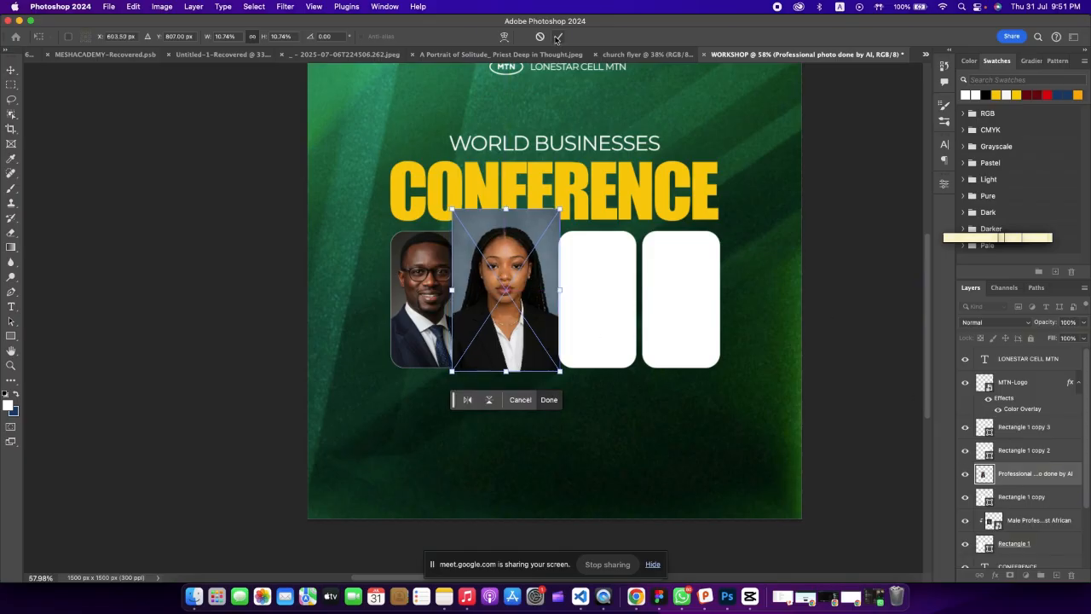
left_click(556, 36)
Clip the woman's photo to the second card, centre her in it and reduce the photo to about 10.4%.
right_click(1011, 477)
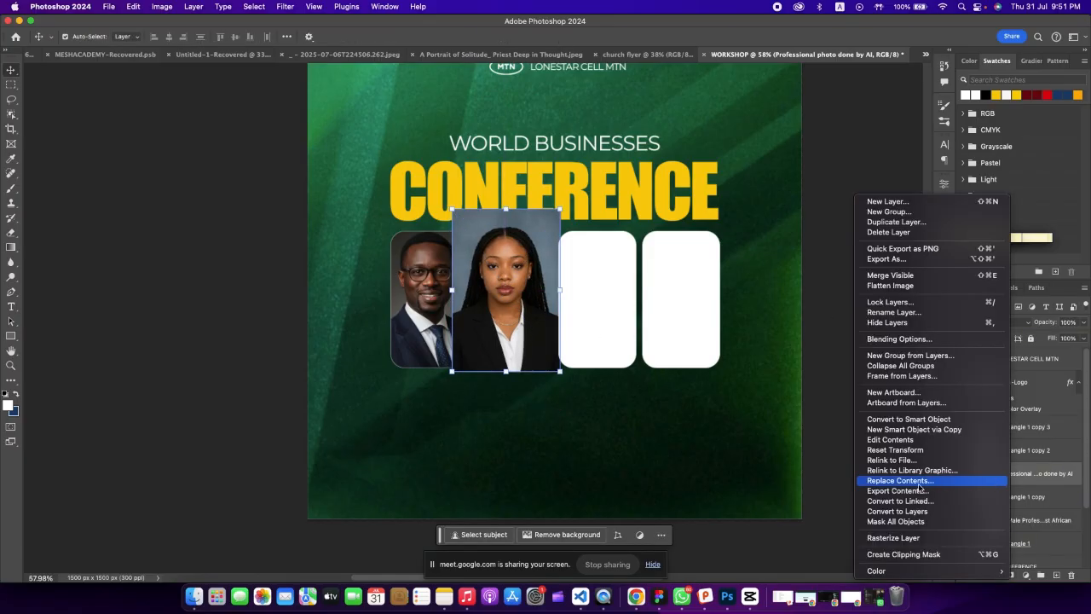
left_click(888, 555)
left_click_drag(518, 263, 528, 273)
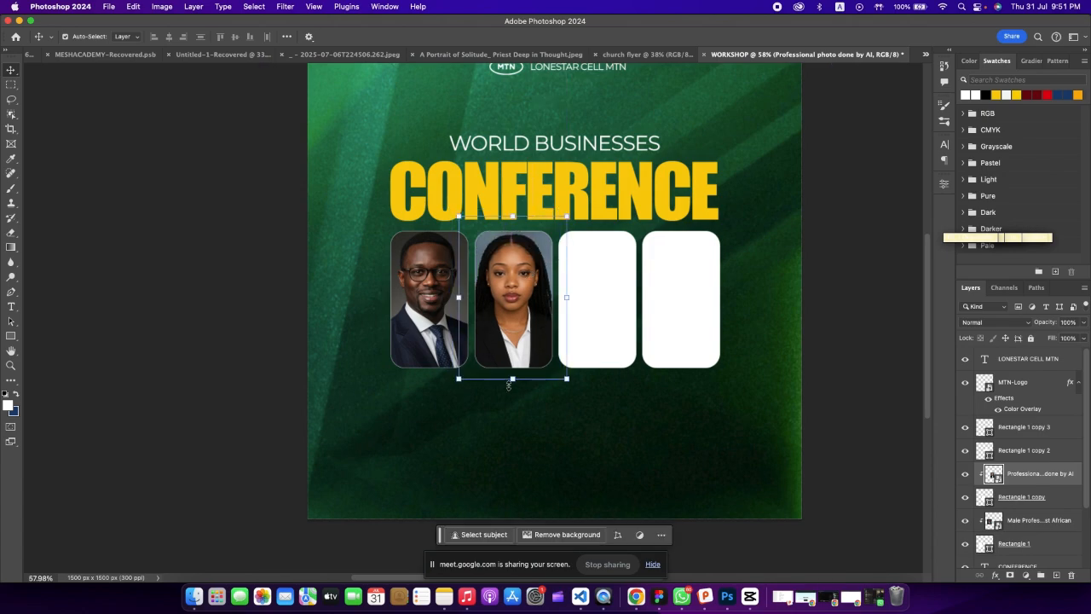
left_click_drag(512, 379, 514, 375)
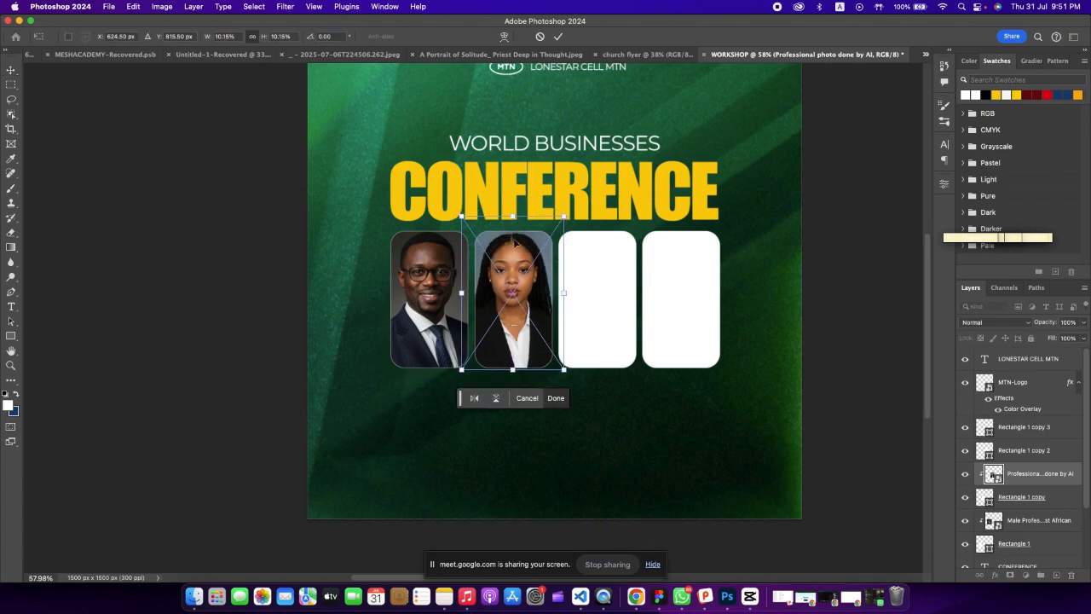
left_click_drag(512, 205, 515, 213)
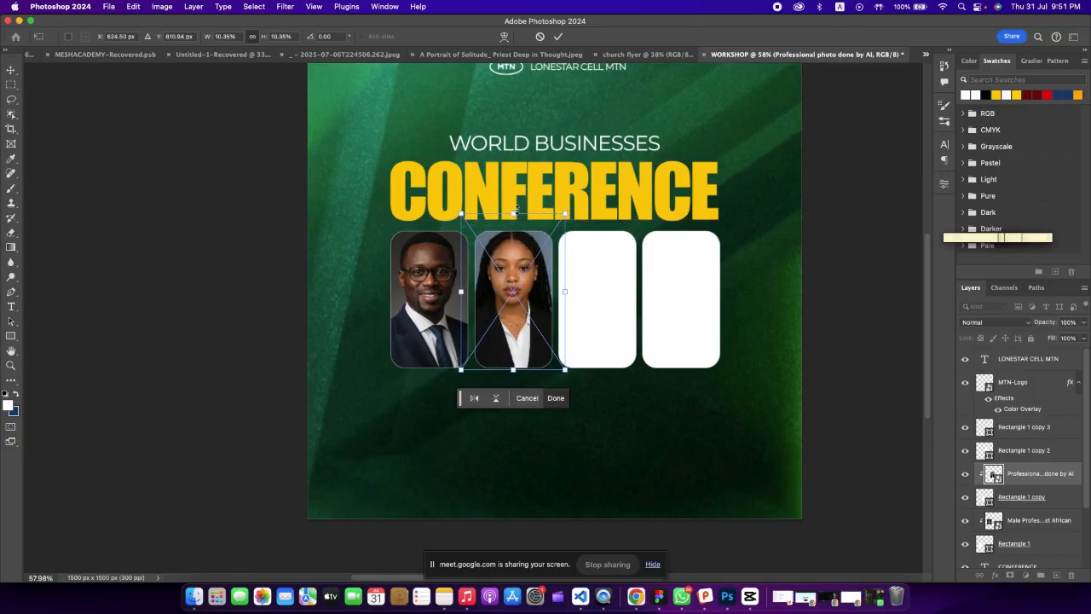
left_click(559, 38)
Place the PHOTO FOR FLYER image from Downloads directly above the third card's layer and shrink it over that card.
left_click(580, 307)
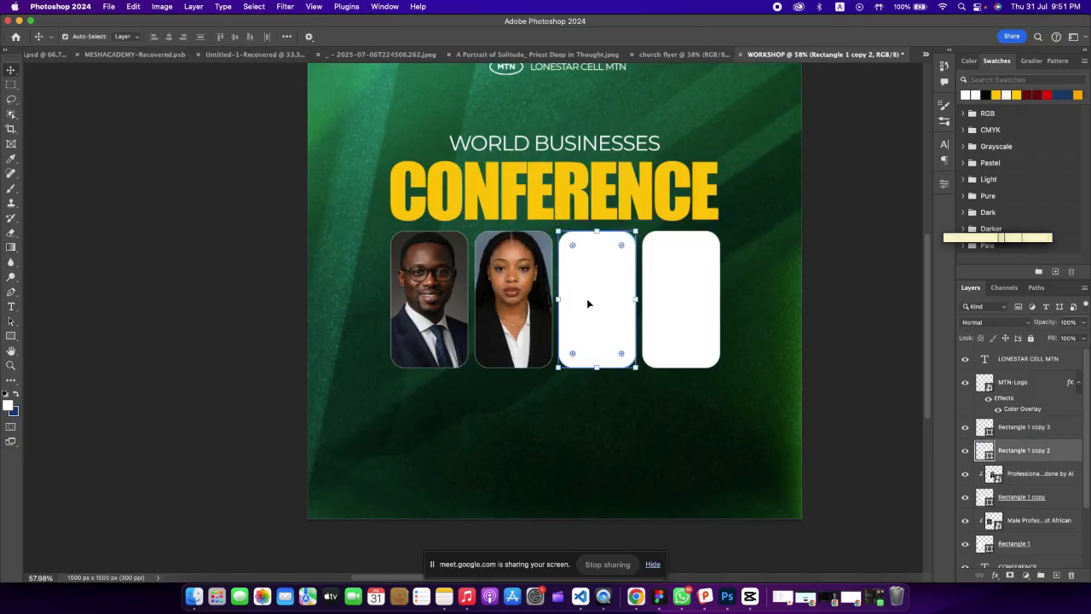
left_click(185, 571)
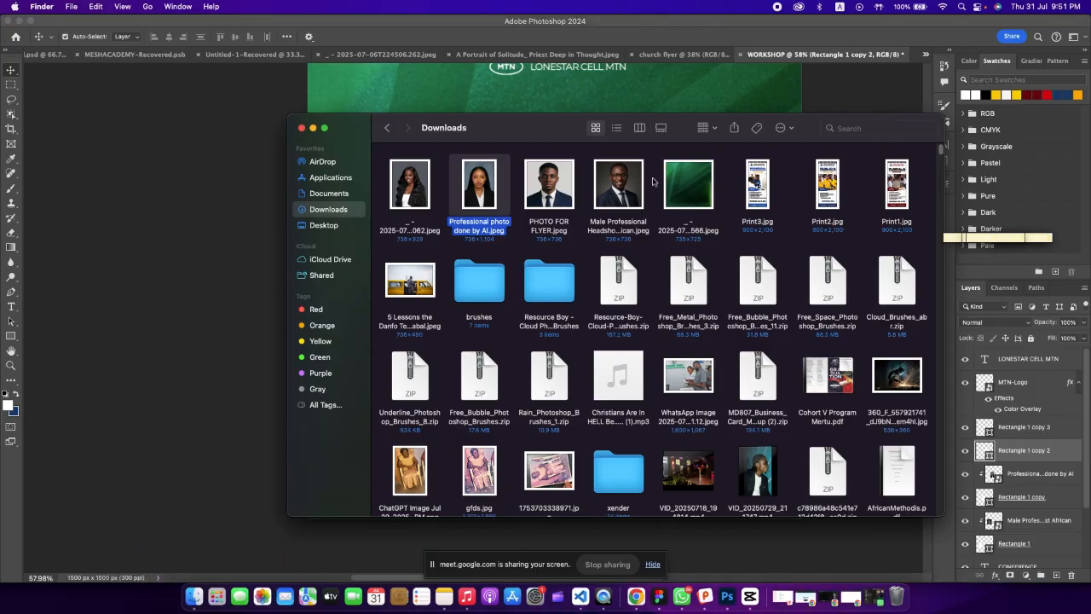
left_click_drag(550, 194, 261, 302)
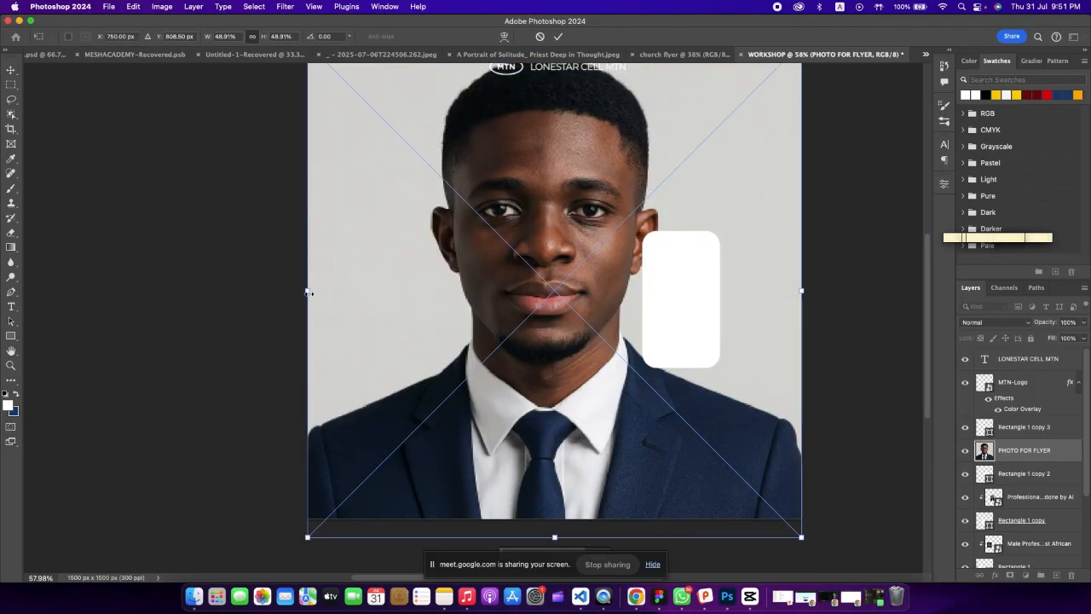
left_click_drag(309, 292, 651, 299)
left_click_drag(750, 281, 617, 291)
Clip PHOTO FOR FLYER to the third card, centre the man's face and scale the photo to about 14.5%.
right_click(1014, 467)
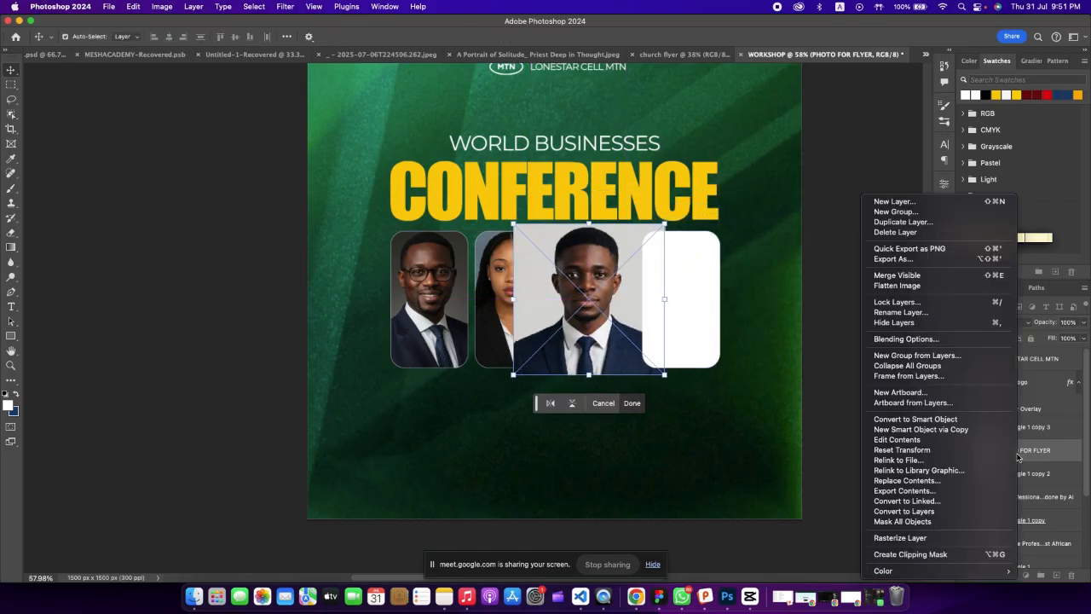
left_click(911, 554)
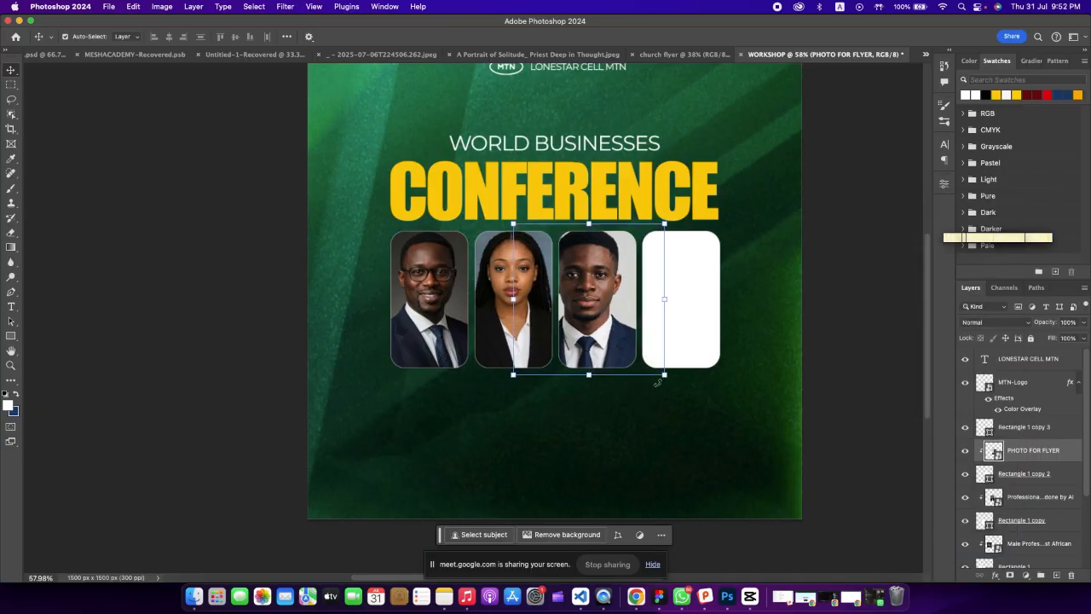
left_click_drag(591, 288, 602, 287)
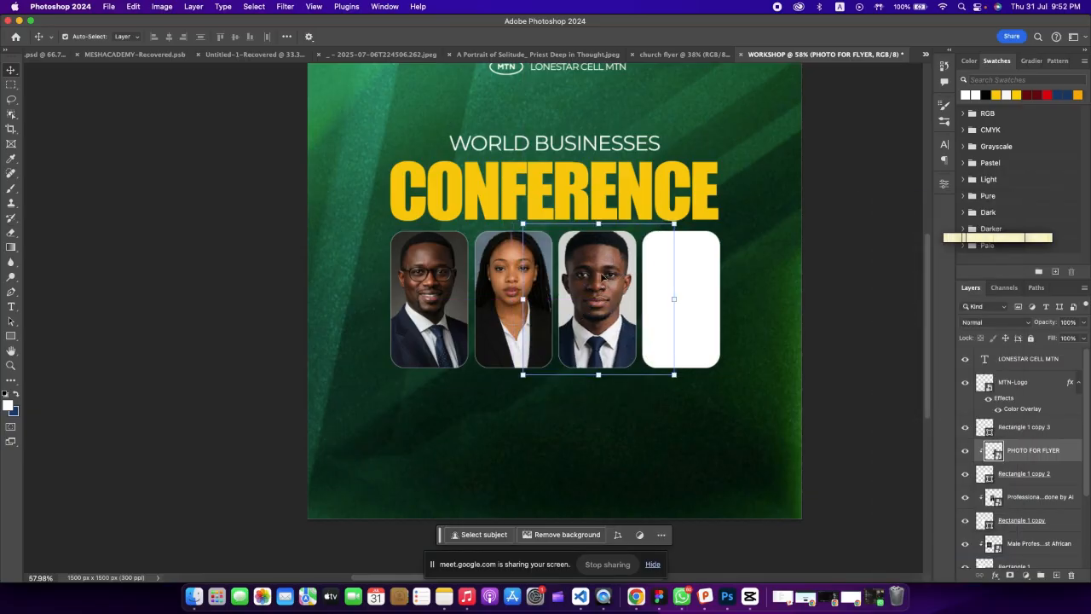
key("ctrl+t")
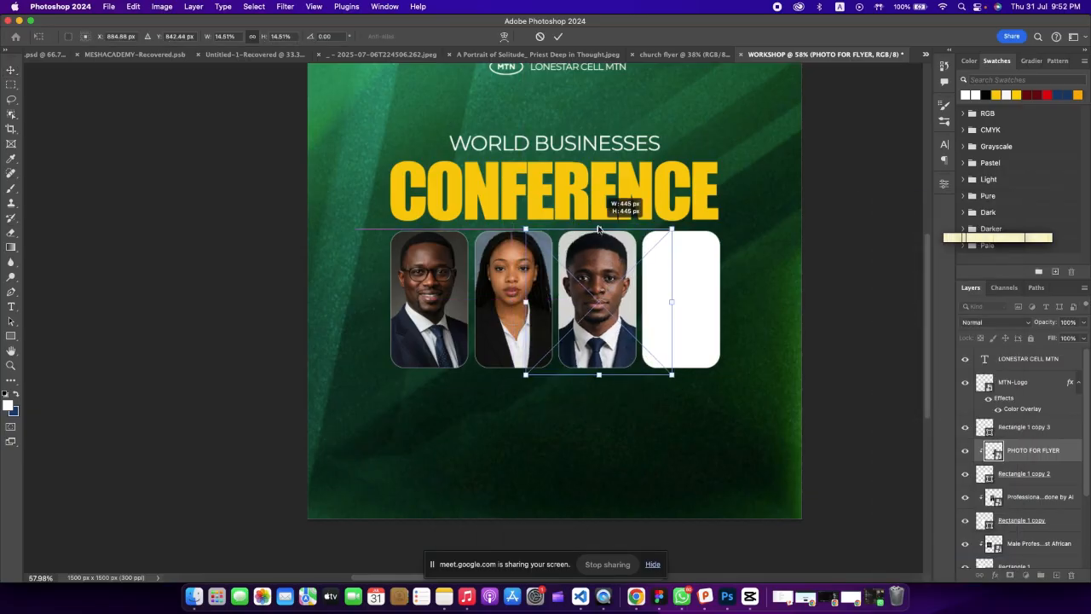
left_click_drag(599, 227, 598, 228)
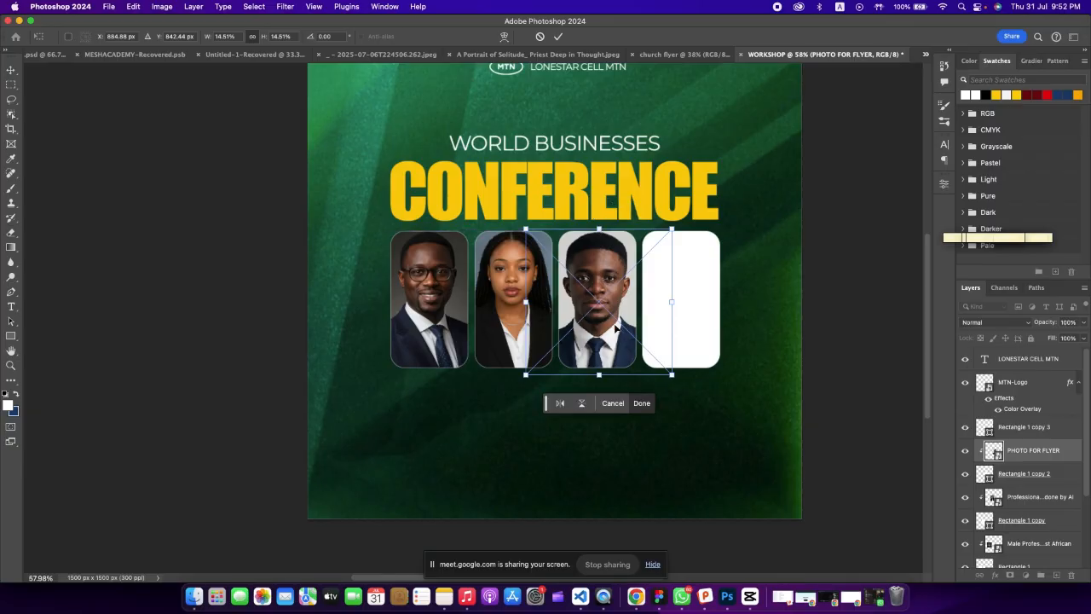
left_click(559, 35)
Place the image "_ - 2025-07-31T204137.062" from Downloads directly above the fourth card's layer, scaled to about 10.7% over that card.
left_click(675, 297)
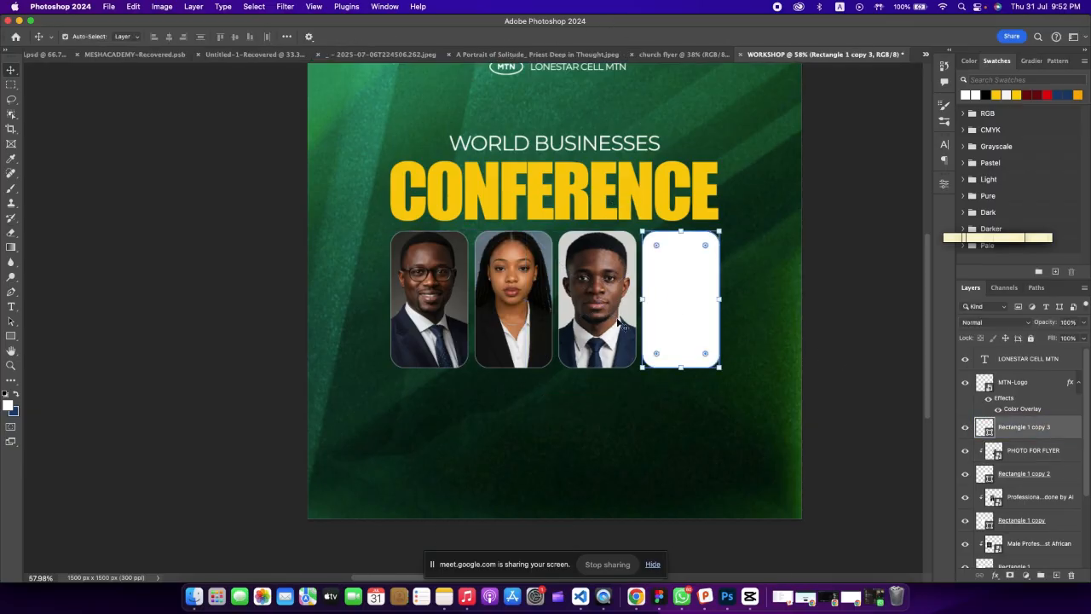
left_click(194, 596)
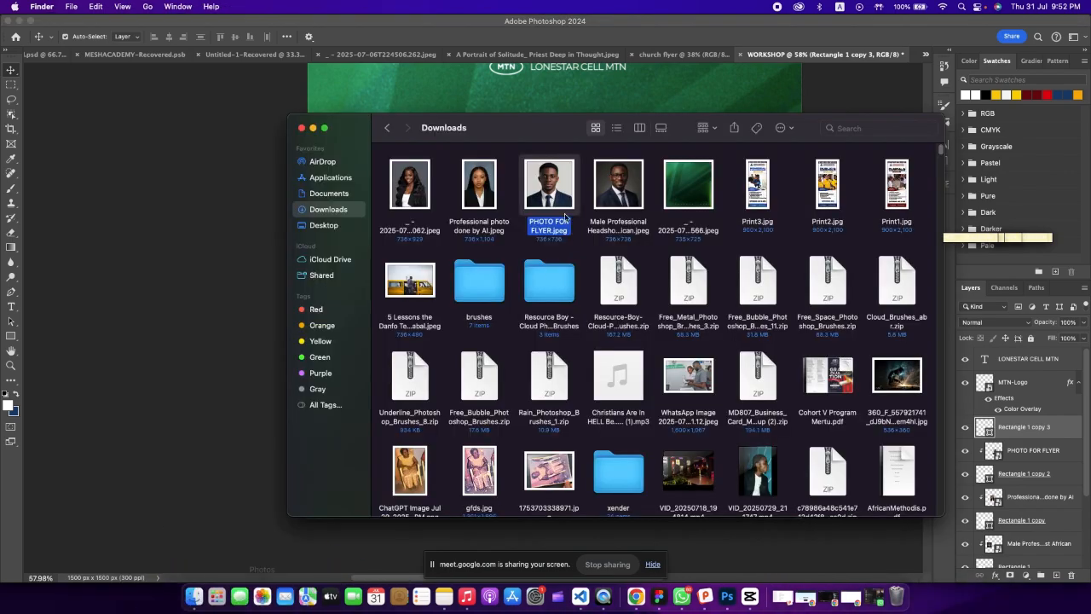
left_click_drag(410, 183, 543, 287)
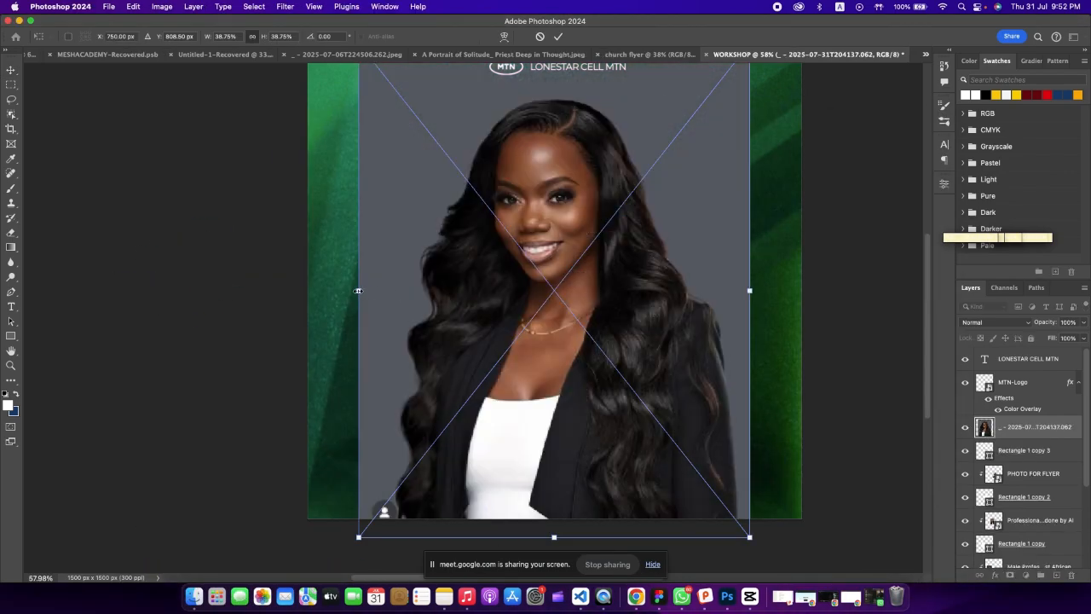
left_click_drag(359, 290, 698, 304)
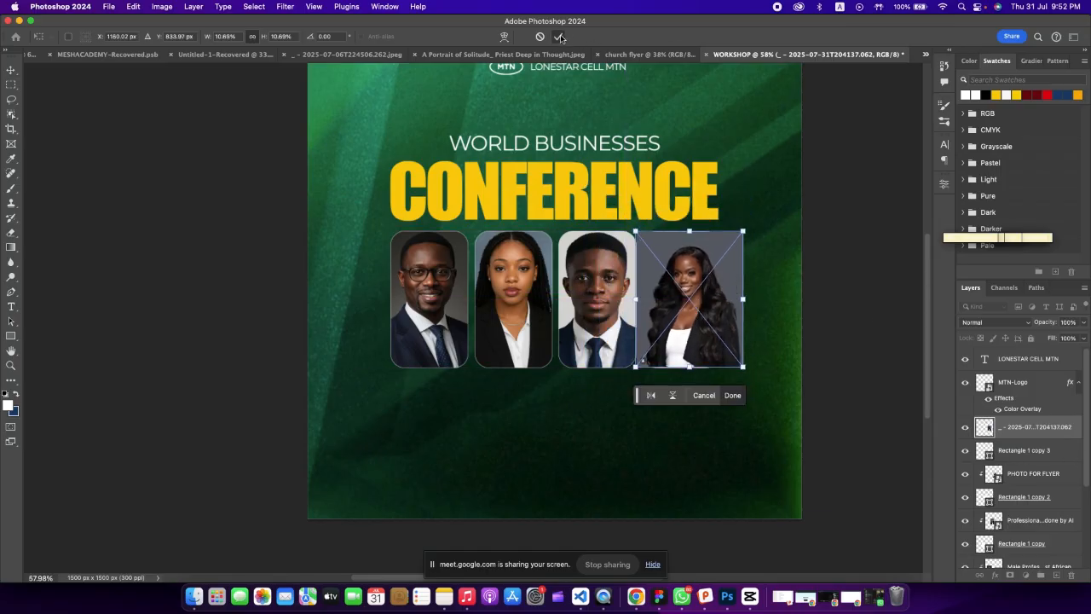
left_click(559, 36)
Clip the woman's photo to the fourth card, centre her in it and enlarge the photo to about 12.1%.
right_click(1018, 473)
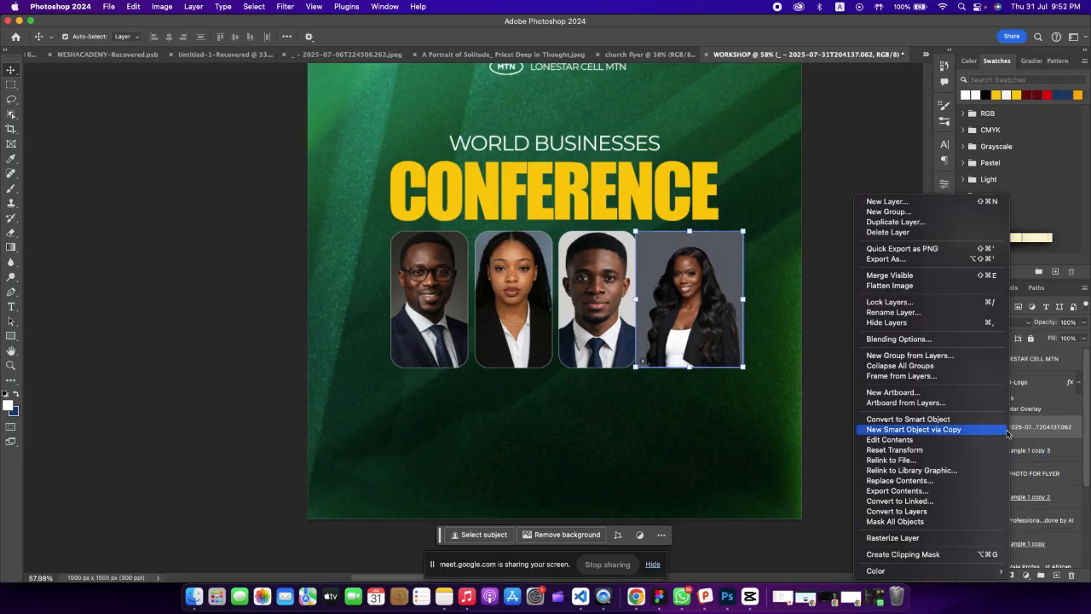
left_click(908, 554)
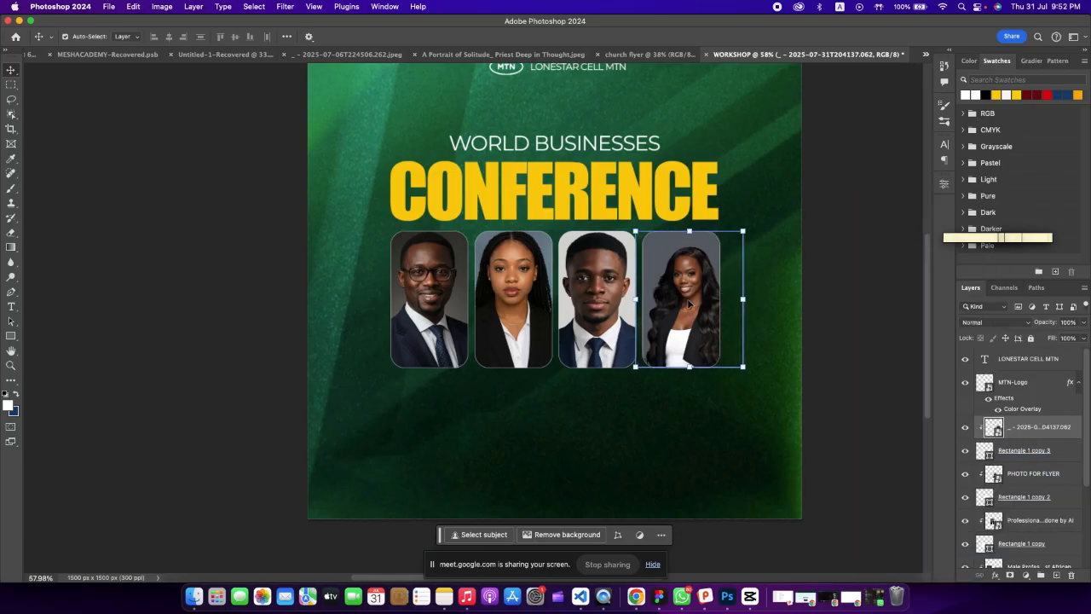
left_click_drag(695, 303, 679, 303)
key("ctrl+t")
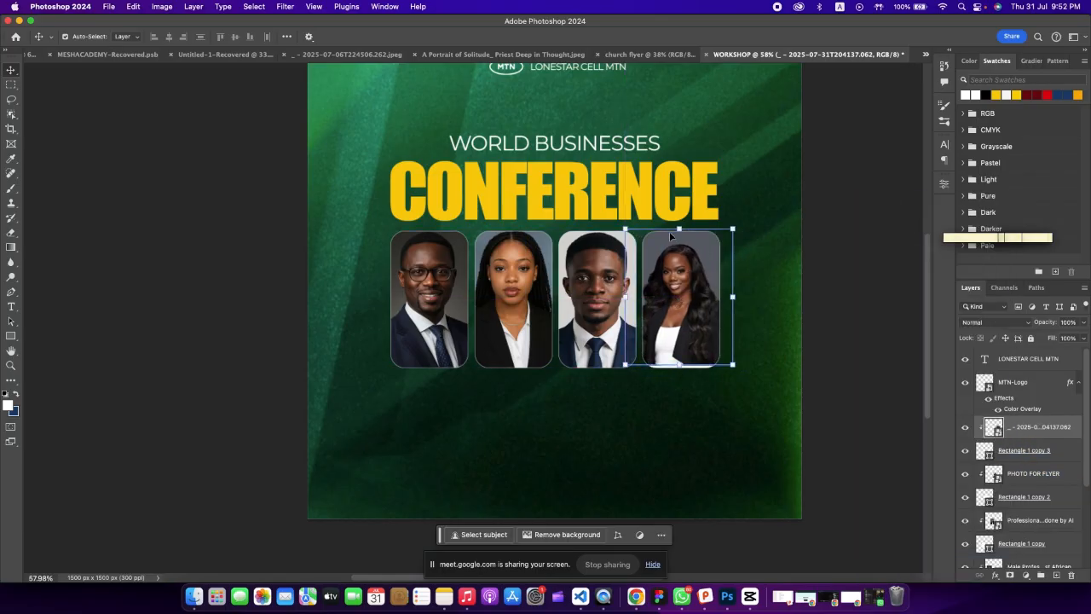
left_click_drag(679, 232, 679, 224)
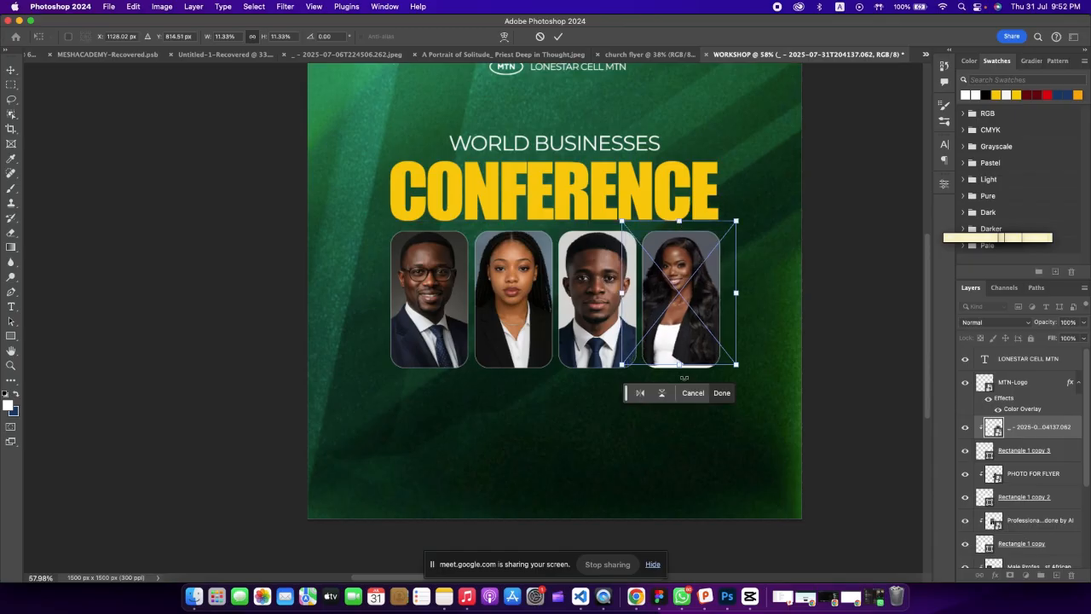
left_click_drag(679, 365, 679, 374)
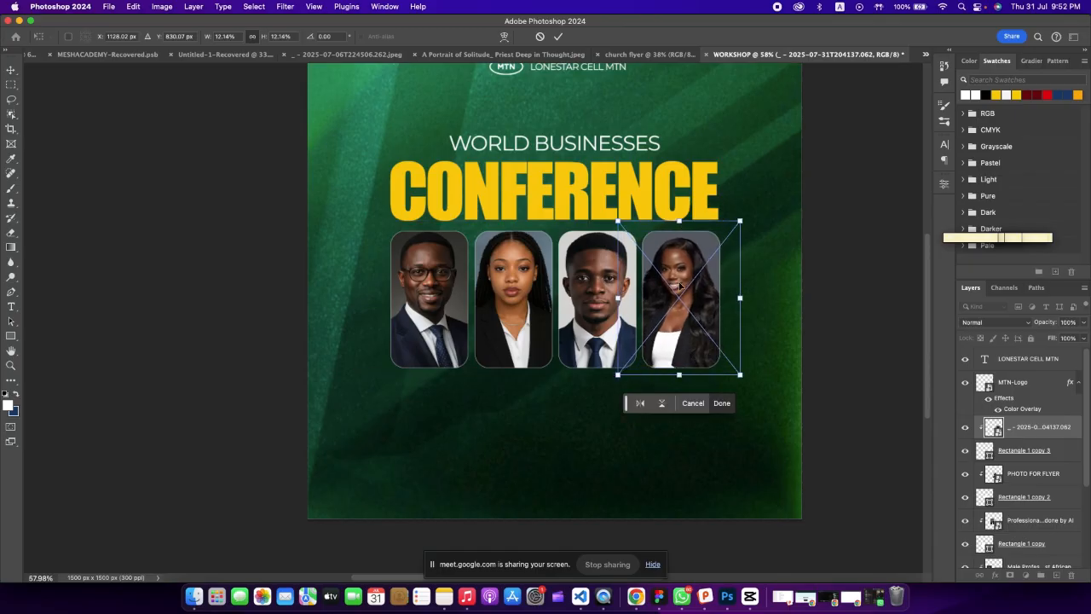
left_click(557, 36)
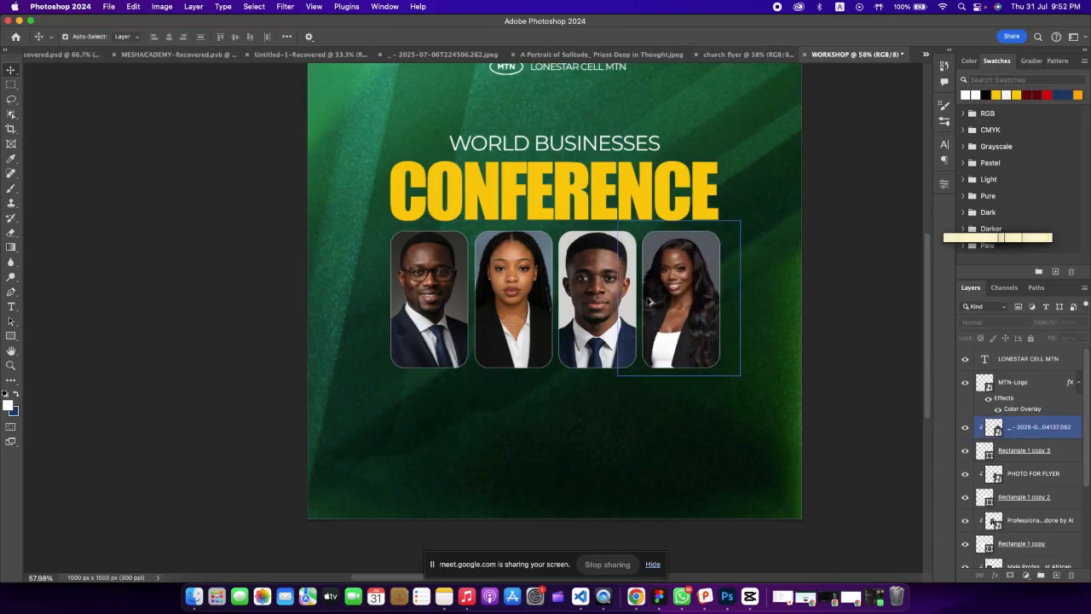
Examine the overall flyer layout with the logo line, headline and four speaker cards.
scroll(651, 303, "down", 3)
scroll(831, 310, "up", 3)
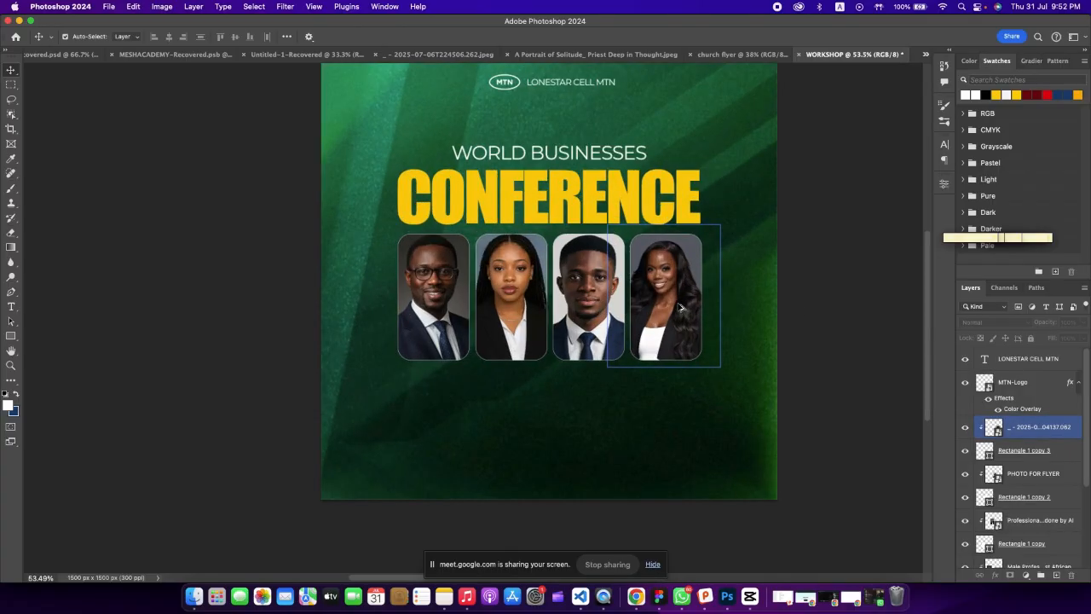
scroll(812, 309, "down", 3)
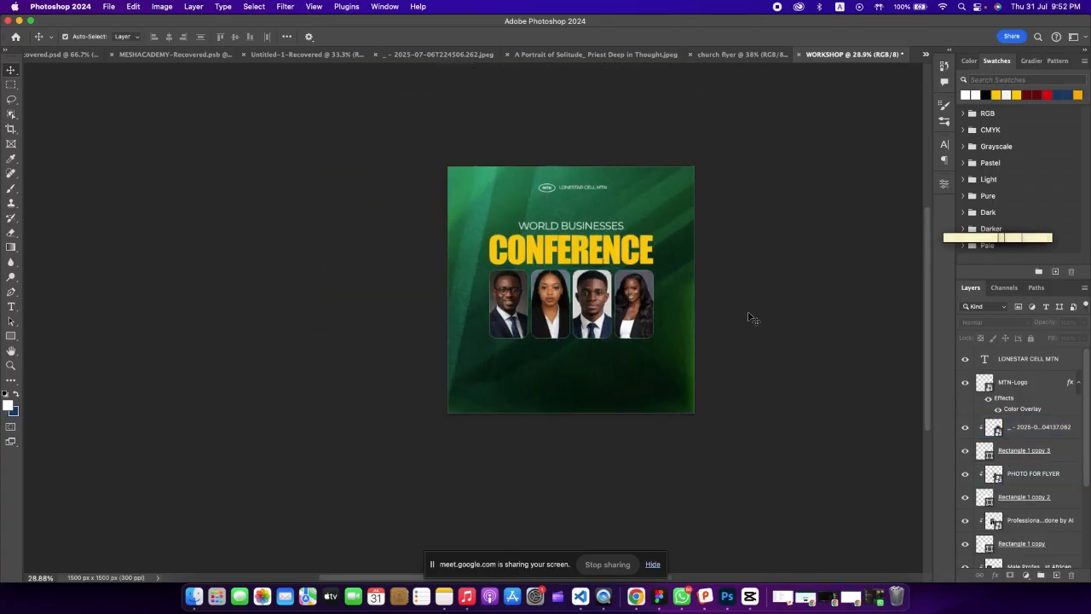
scroll(808, 338, "up", 2)
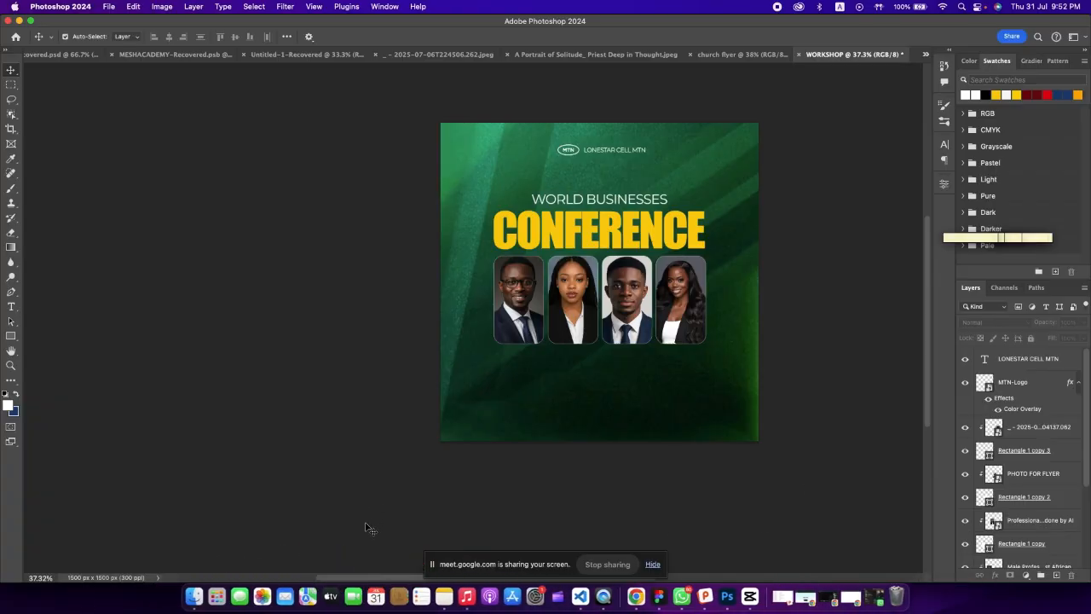
scroll(367, 576, "right", 4)
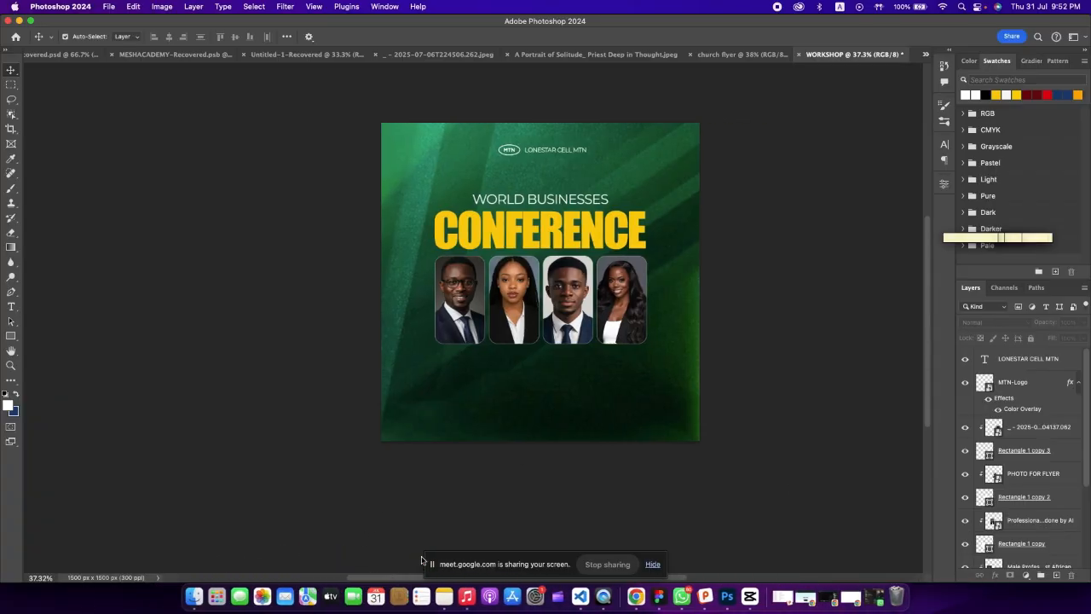
scroll(596, 388, "up", 1)
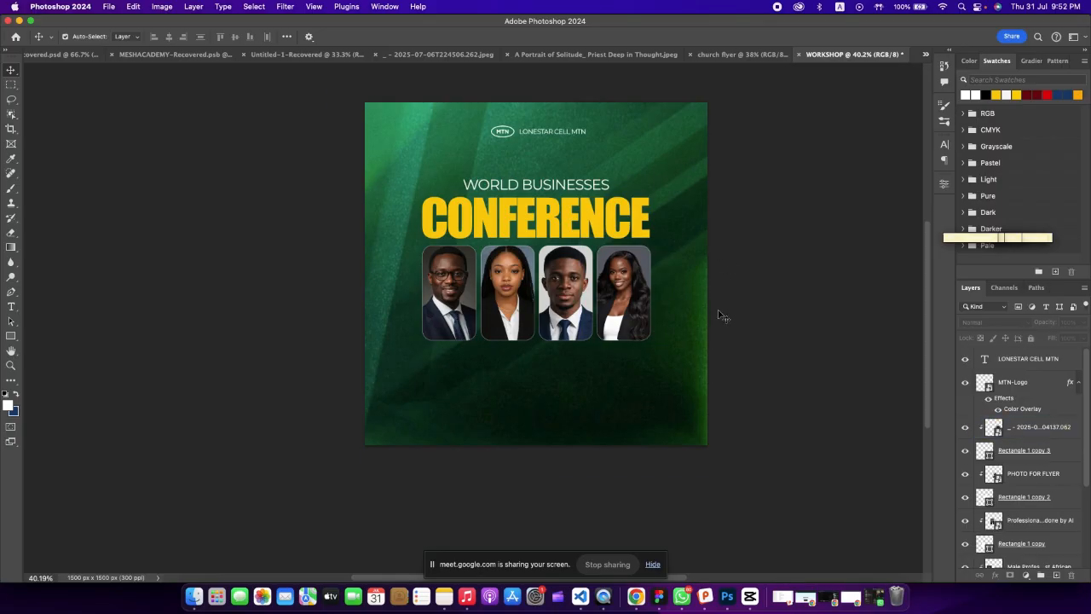
scroll(621, 273, "up", 2)
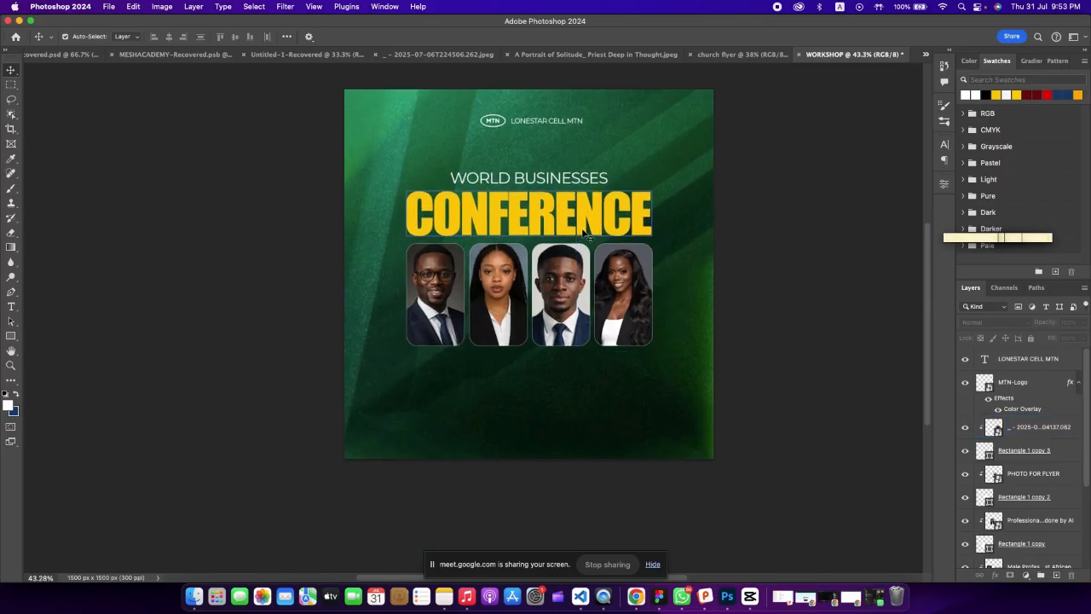
scroll(584, 232, "up", 3)
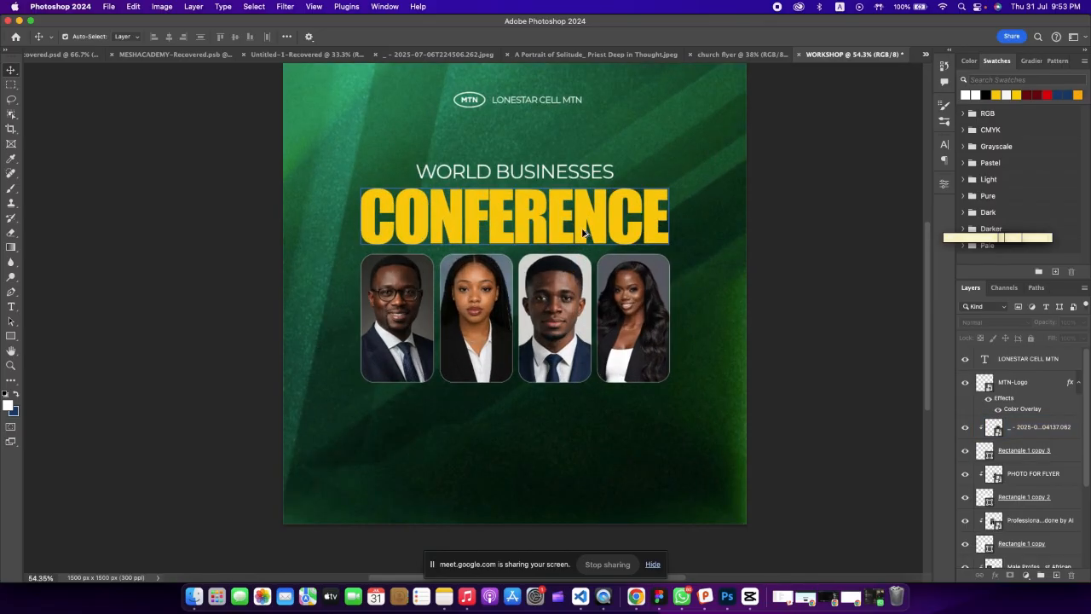
Move the WORLD BUSINESSES and CONFERENCE text lines up together by about 50 px, keeping them centred.
left_click(556, 173)
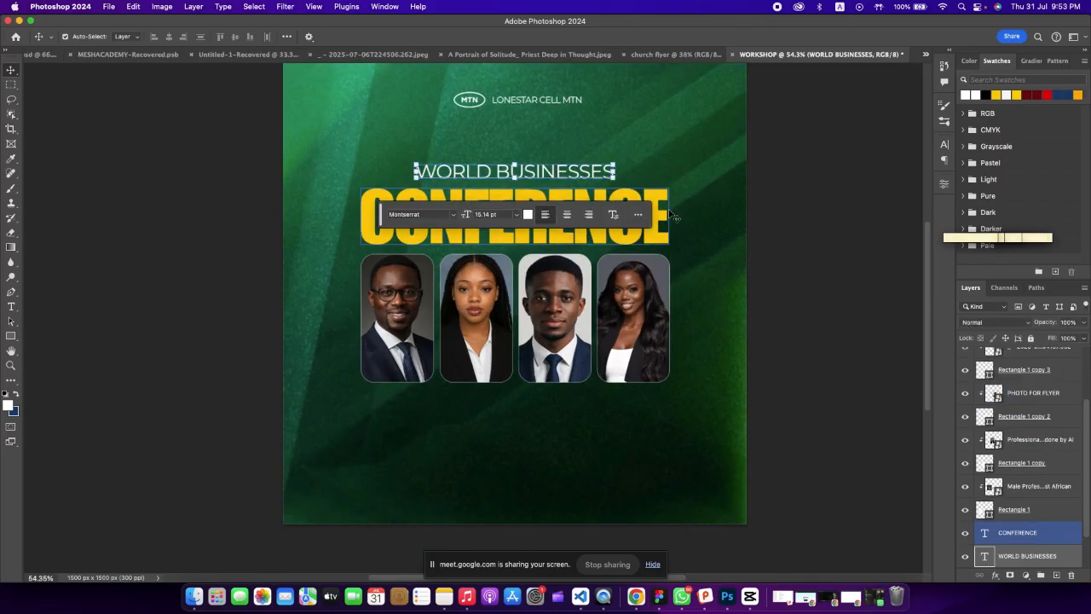
left_click(660, 202, "shift")
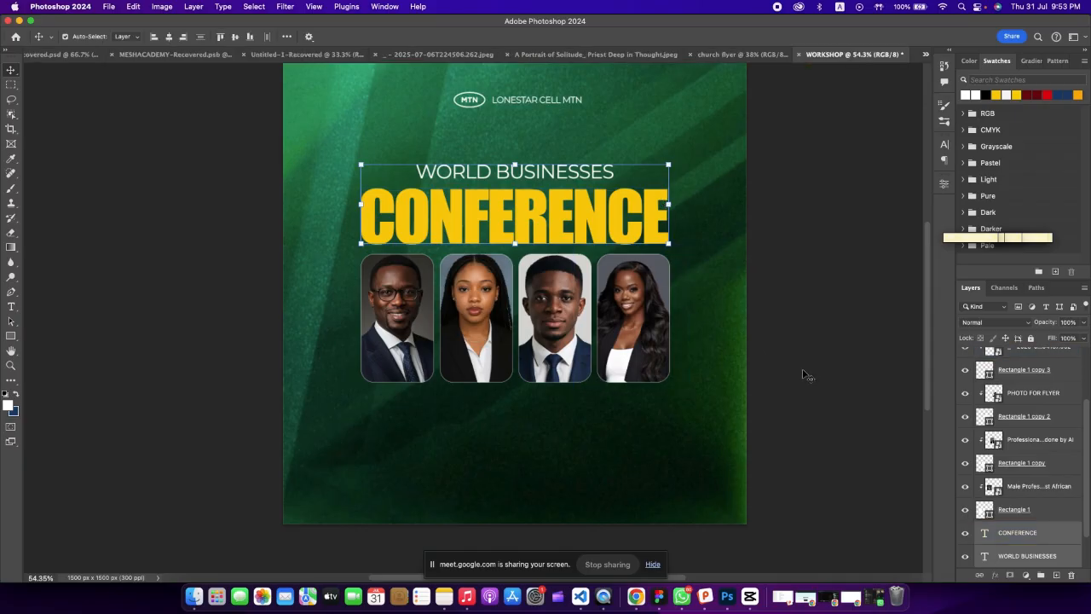
key("shift+Up")
key("shift+Up")
key("shift+Up")
key("shift+Up")
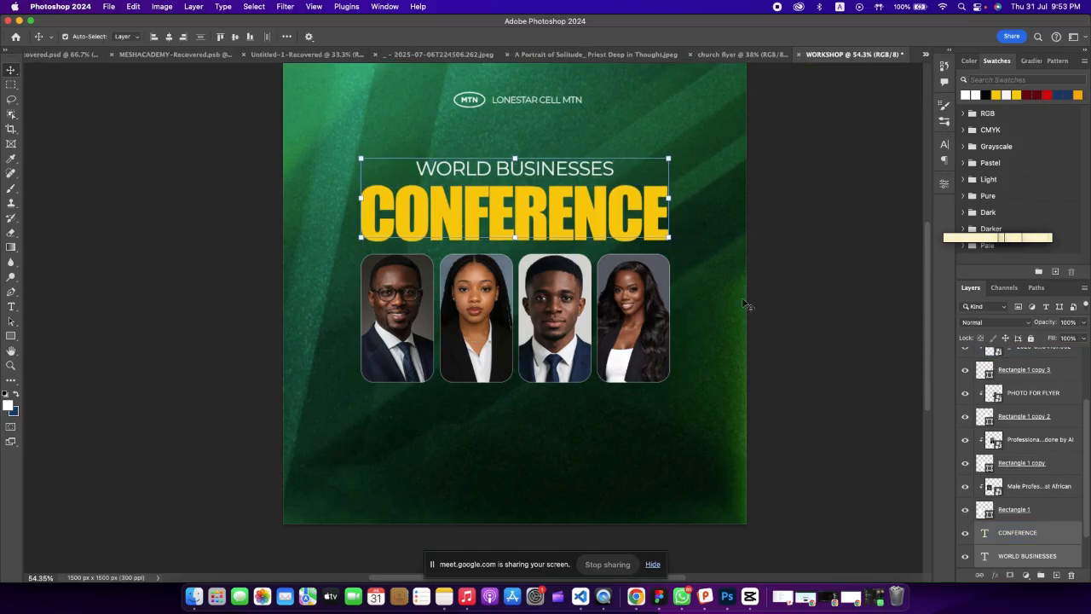
key("shift+Up")
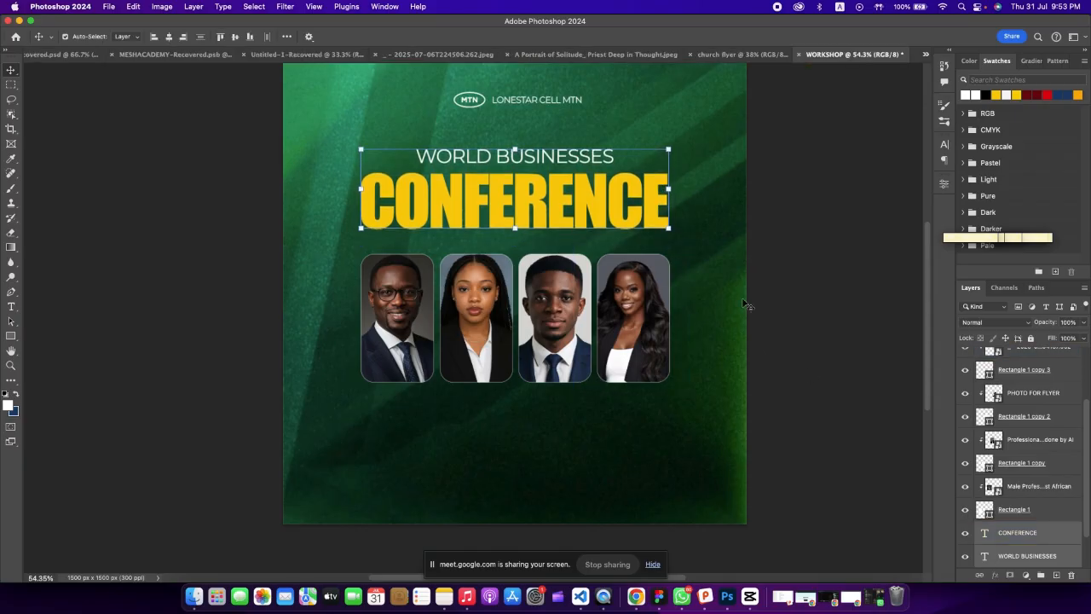
left_click(793, 174)
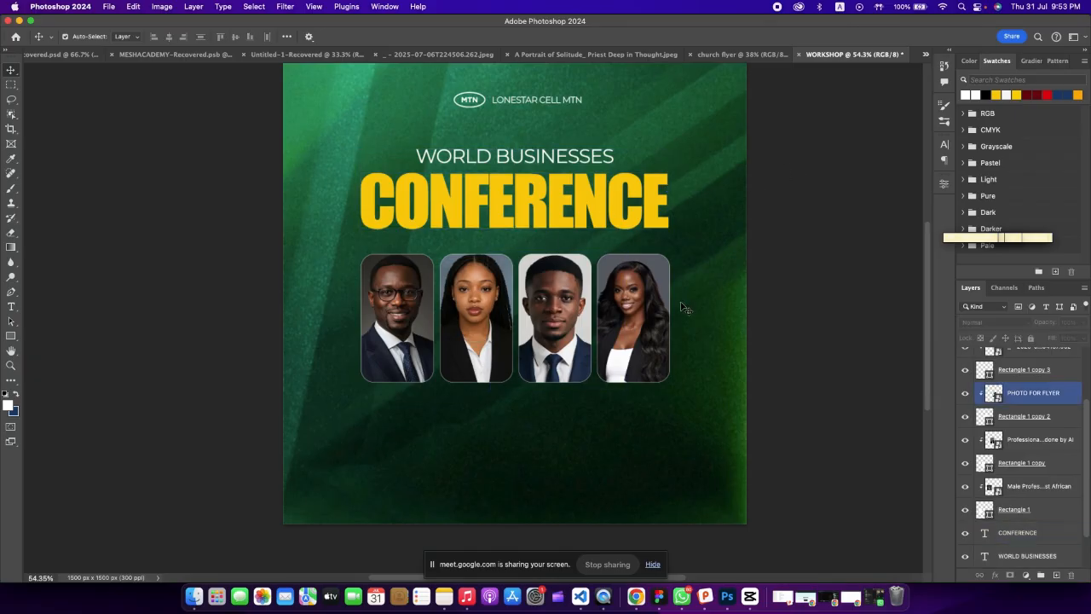
Move all four photo cards with their clipped photos straight up to sit just below the CONFERENCE headline.
left_click_drag(742, 317, 330, 230)
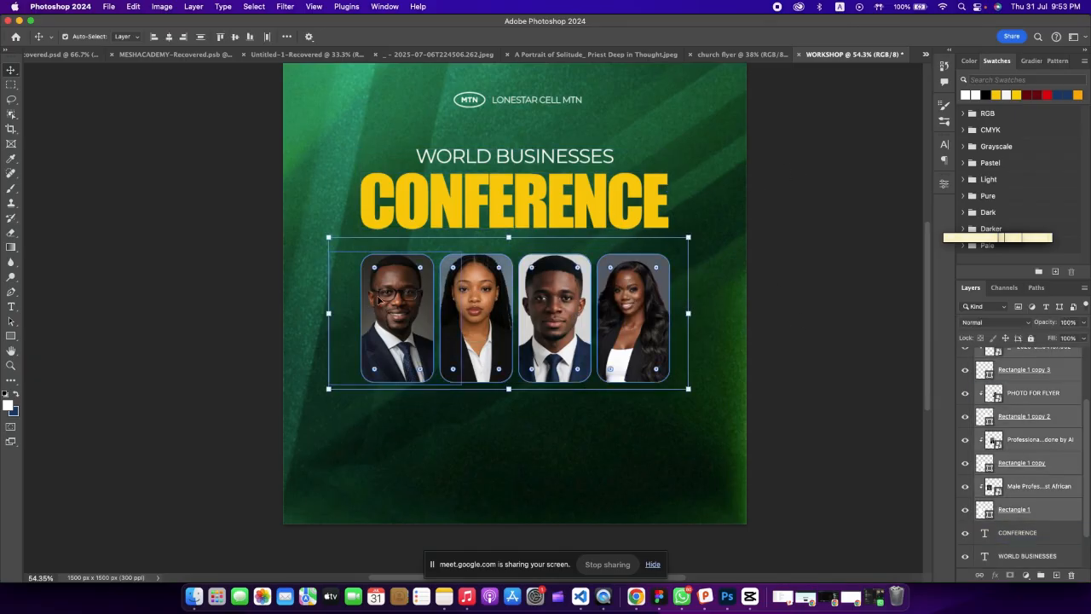
key("shift+Up")
key("shift+Up")
key("shift+Up")
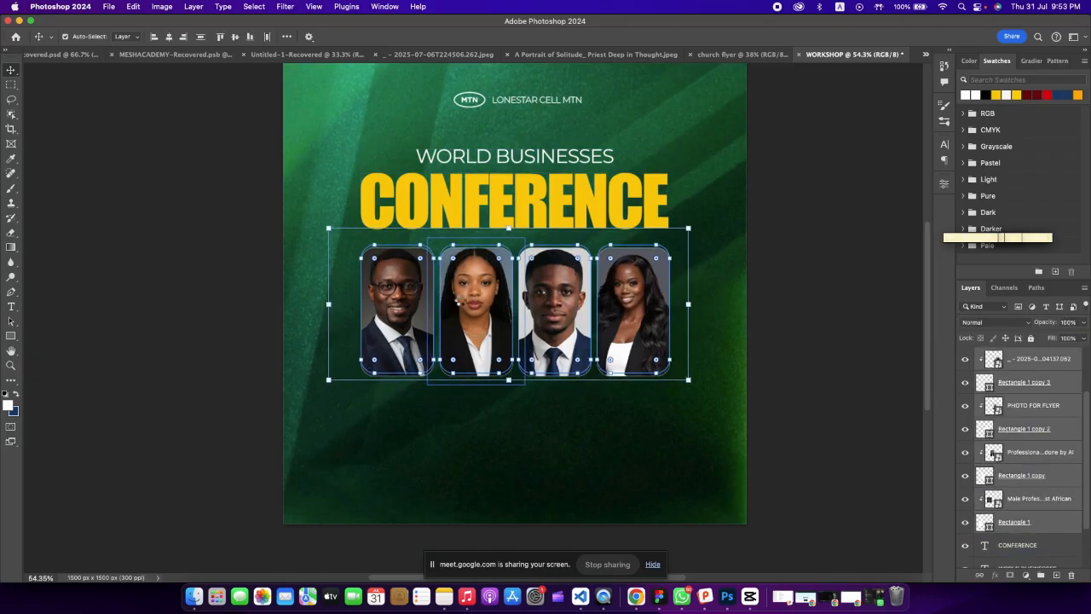
key("shift+Up")
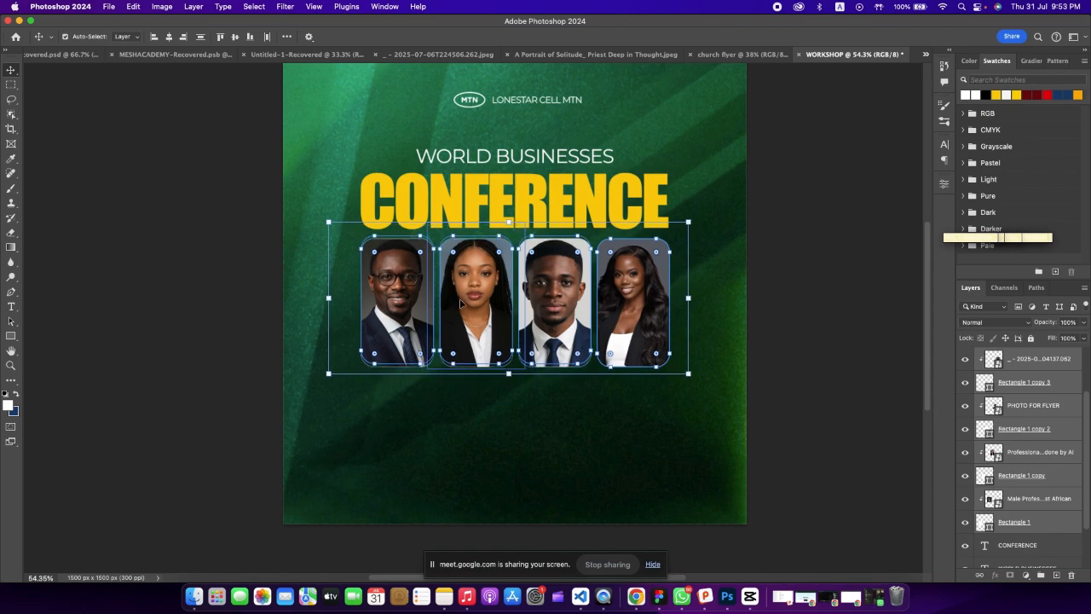
left_click(228, 185)
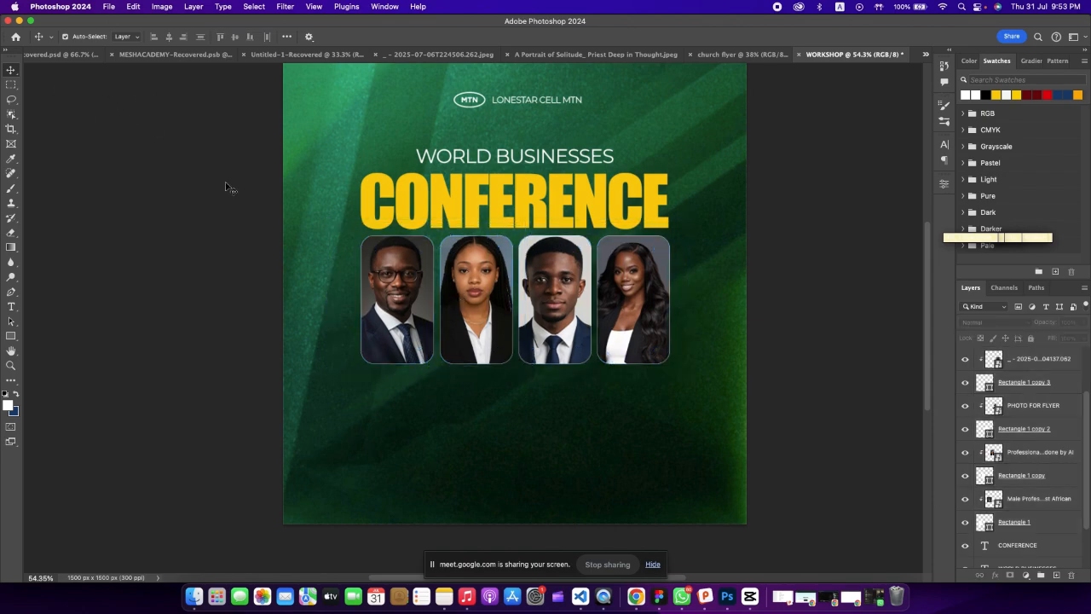
Draw a white rectangle about 233 by 82 px across the lower part of the first speaker card.
scroll(656, 359, "up", 1)
scroll(656, 358, "down", 3)
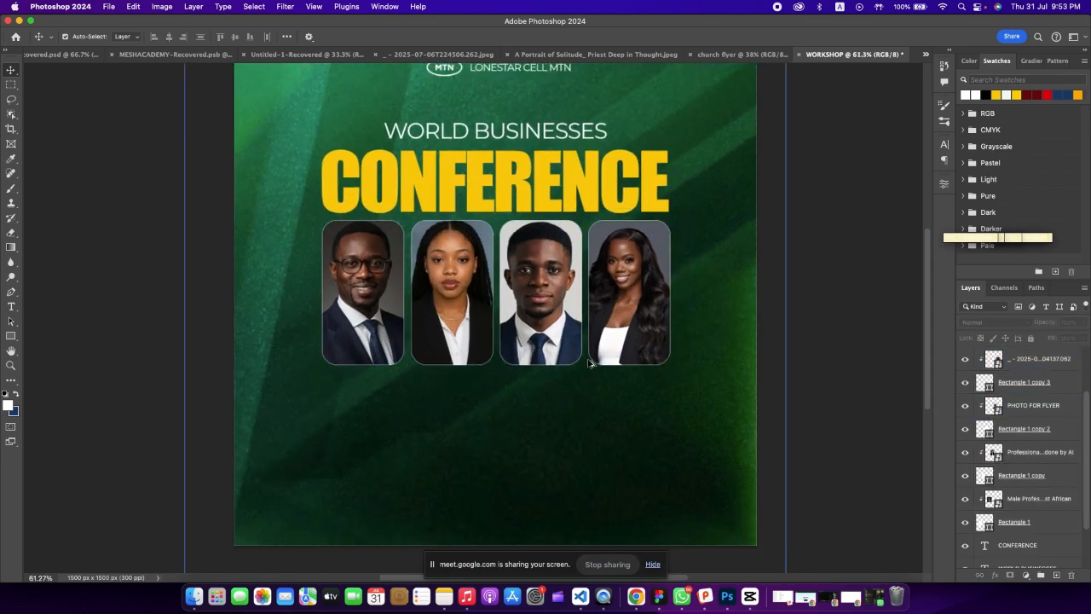
left_click(420, 351)
scroll(419, 351, "up", 10)
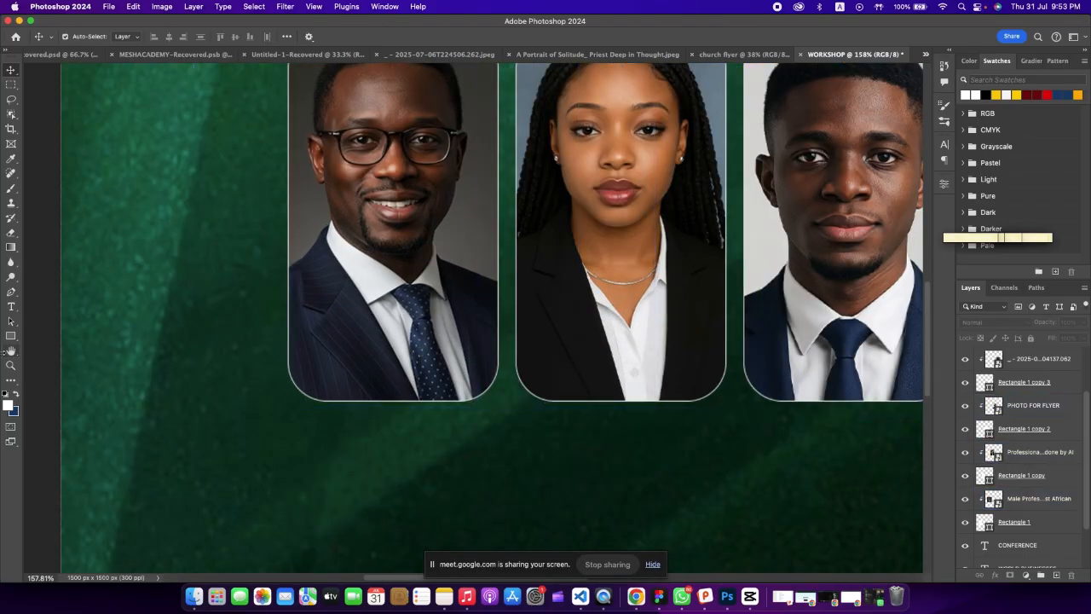
left_click(11, 336)
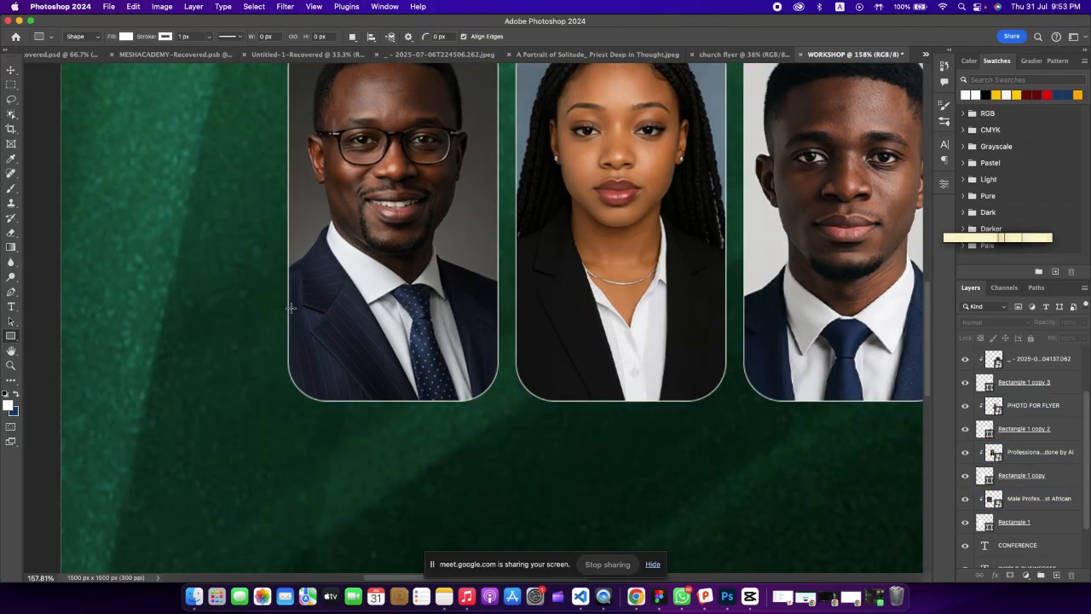
left_click_drag(287, 309, 496, 381)
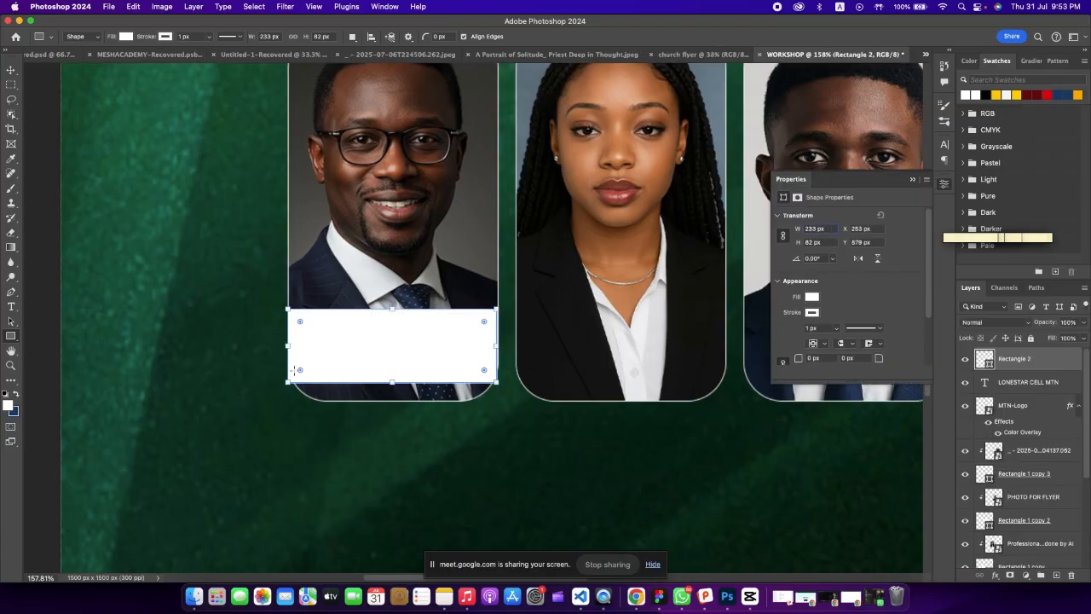
Round the white rectangle's corners to 11 px and extend its height to about 102 px, down to the card's lower edge.
left_click_drag(299, 370, 297, 375)
left_click_drag(389, 386, 393, 394)
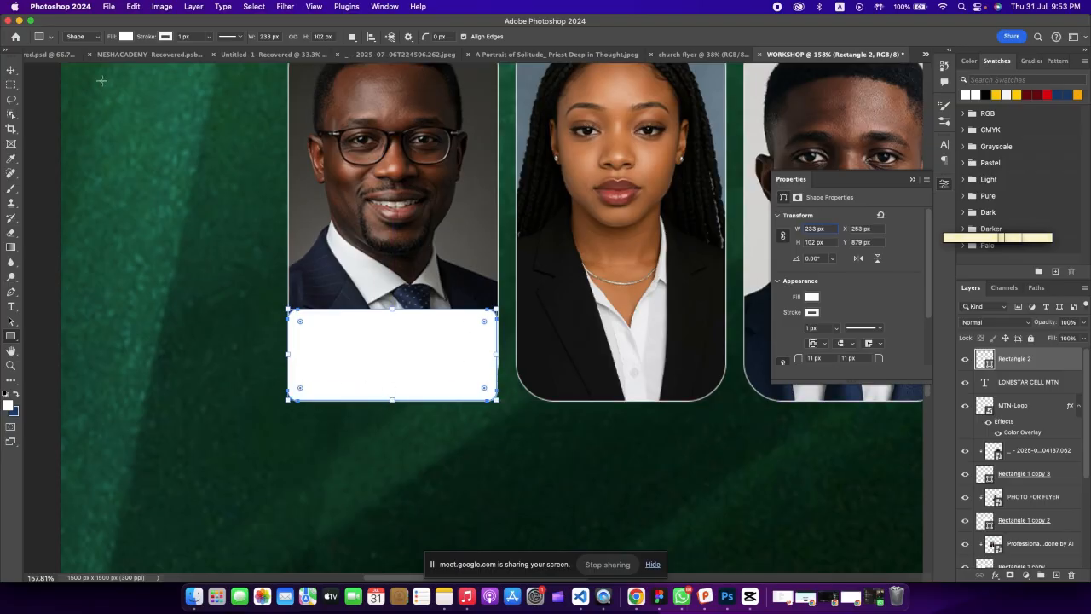
left_click(11, 69)
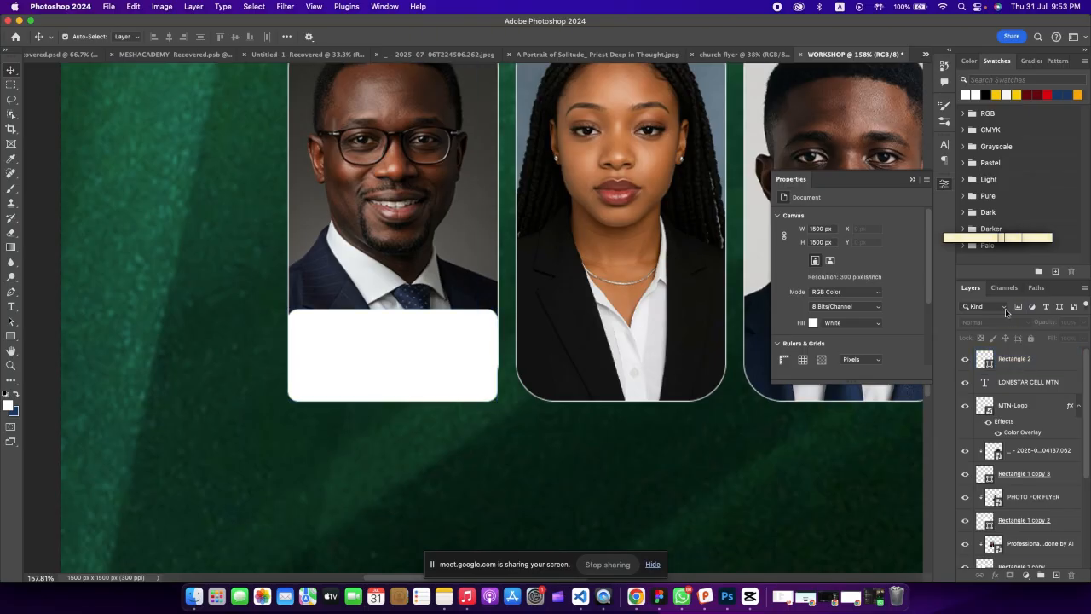
Reduce the opacity of the white rectangle on the first card to 78%.
left_click(1028, 362)
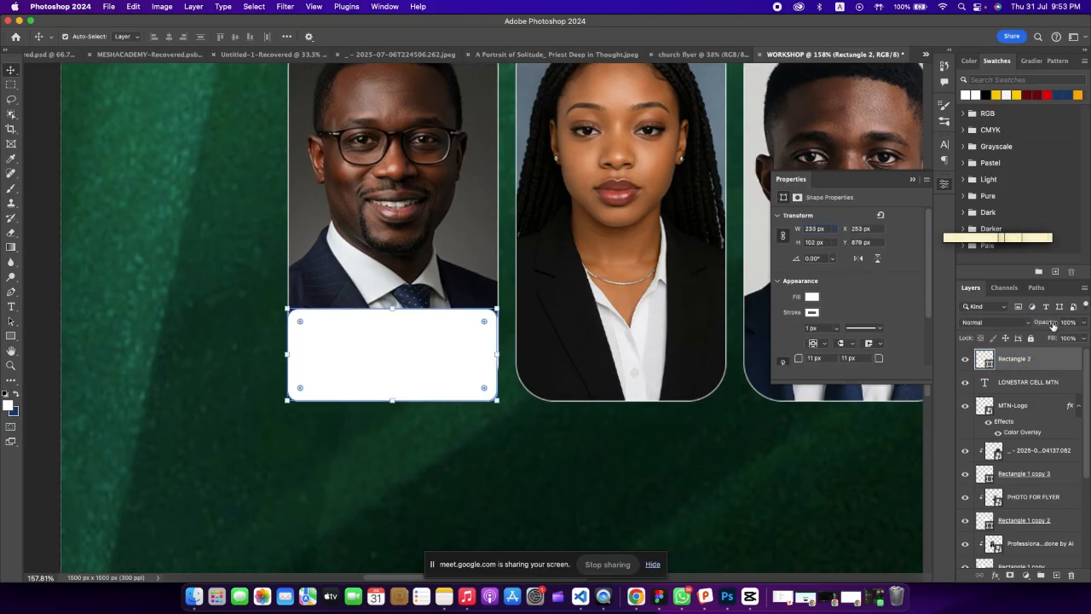
left_click(1042, 326)
type("63")
key("Return")
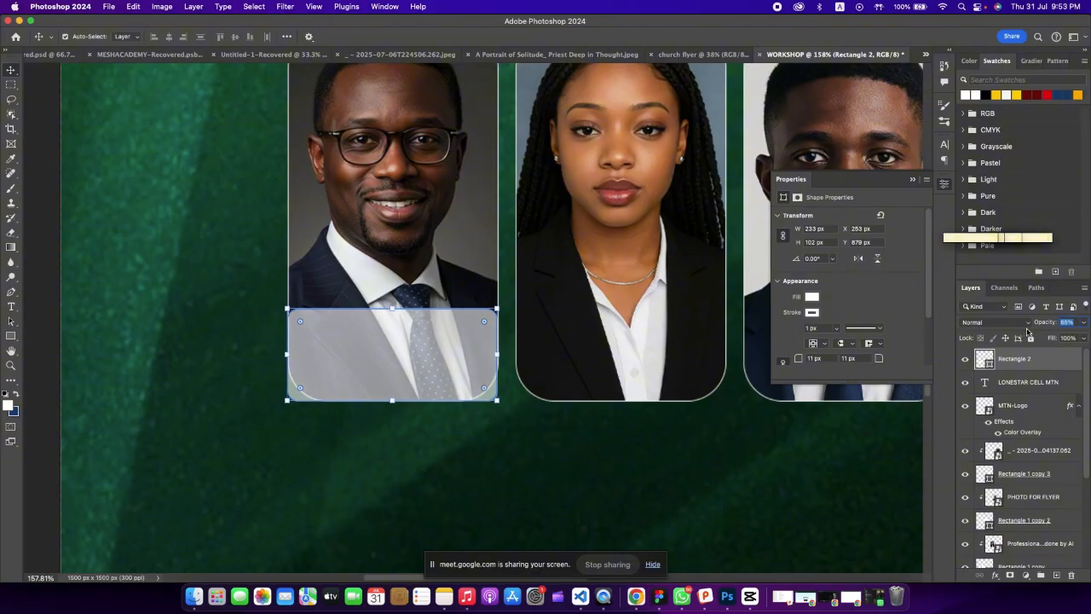
left_click_drag(1035, 331, 1036, 330)
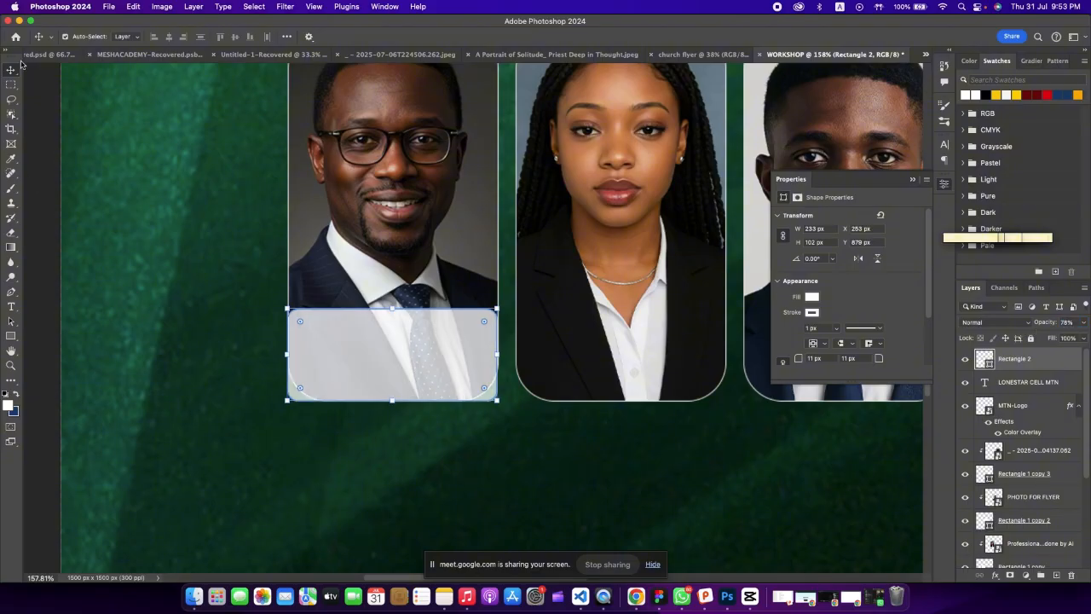
Duplicate the translucent white panel from the first speaker card onto the lower part of the second, third and fourth cards, aligned at the same height.
left_click_drag(438, 378, 642, 363)
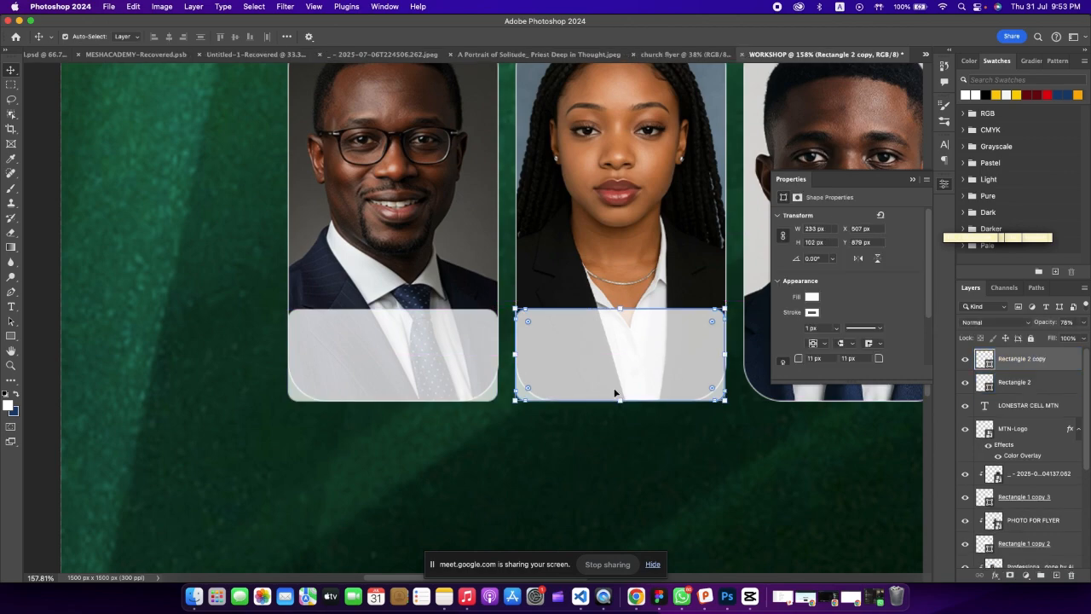
scroll(414, 580, "right", 10)
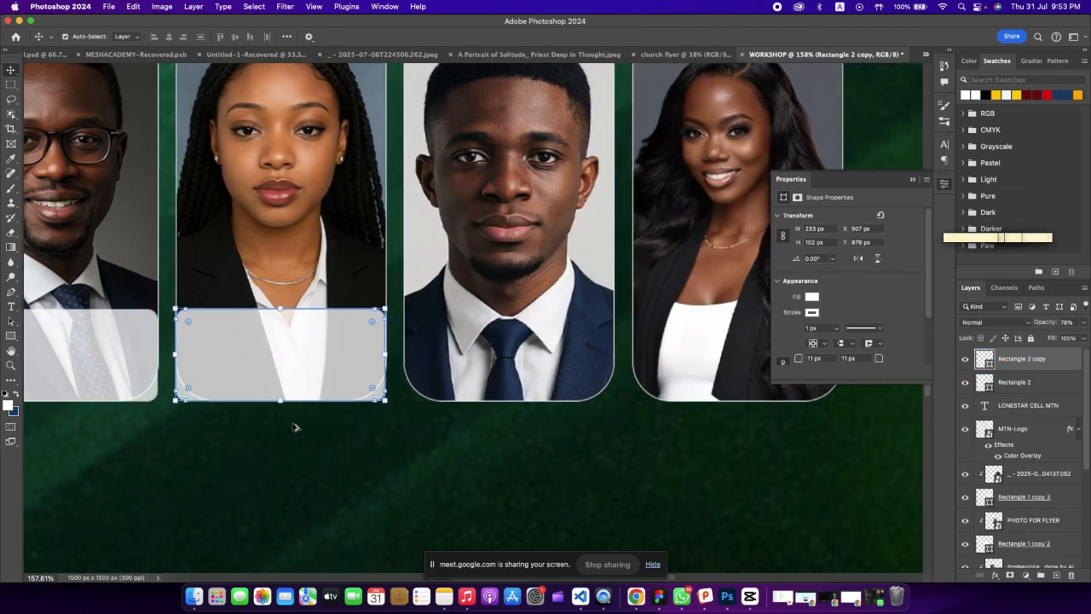
left_click_drag(276, 330, 505, 330)
left_click_drag(519, 338, 751, 333)
scroll(423, 333, "down", 10)
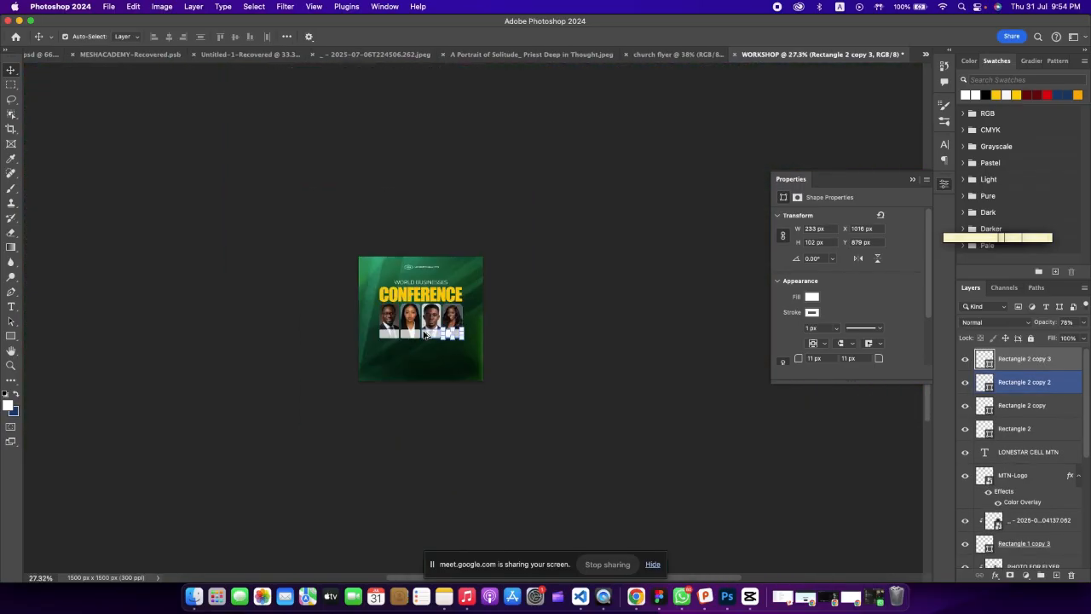
left_click(579, 377)
Recolor the label panels on the fourth and second speaker cards with the yellow swatch so they alternate with the white ones.
scroll(364, 358, "up", 5)
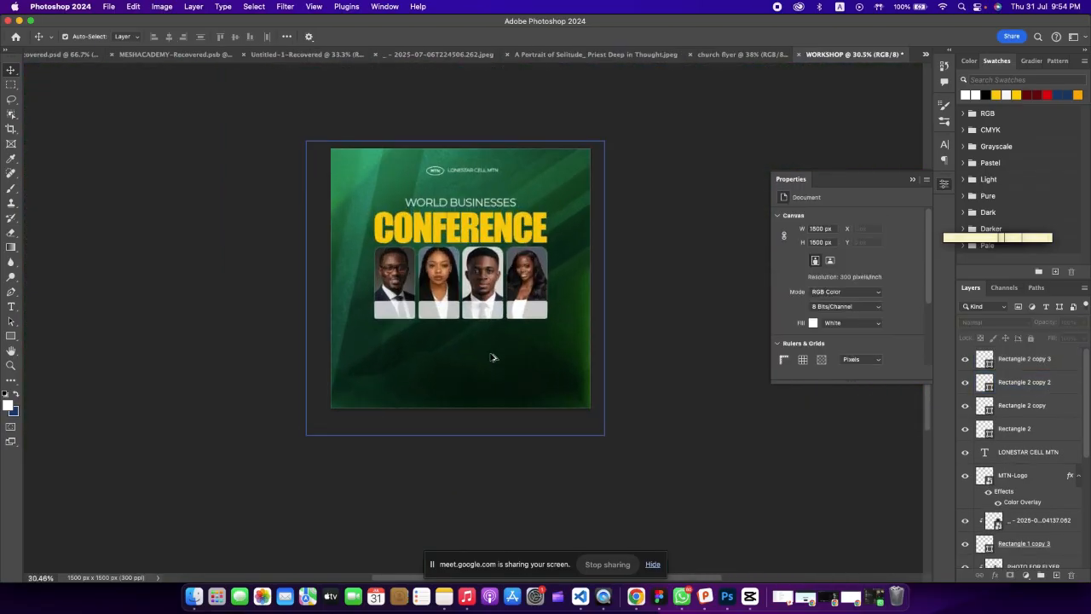
scroll(463, 341, "up", 5)
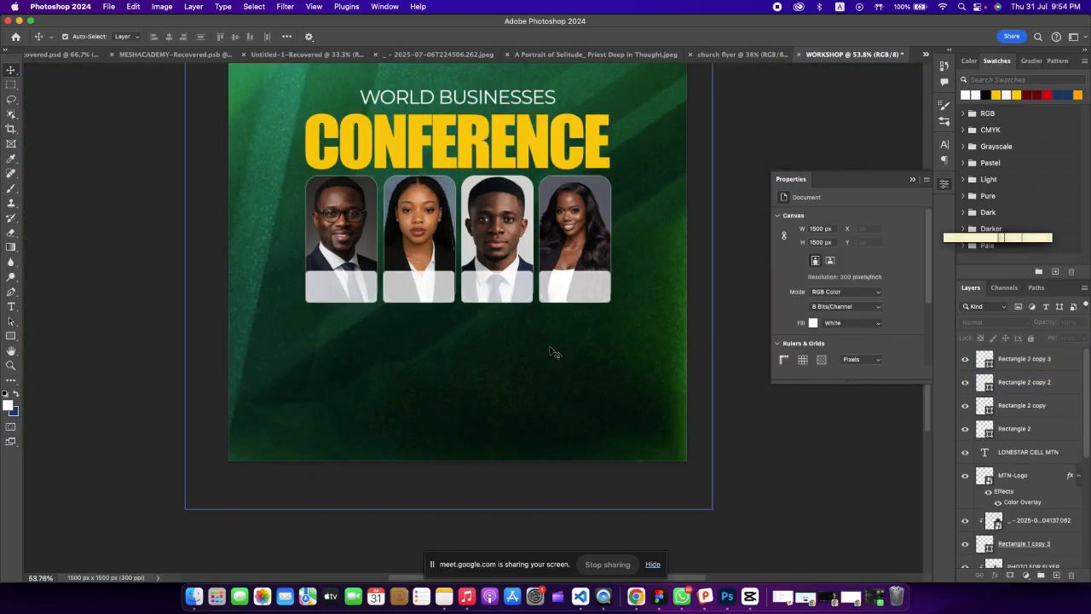
scroll(369, 359, "down", 1)
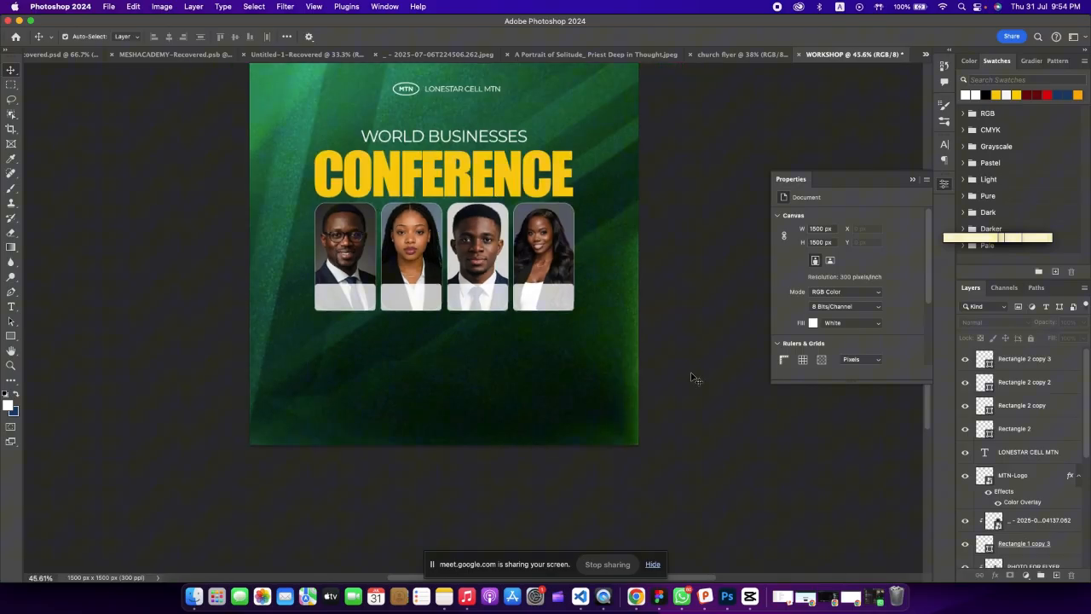
left_click(569, 293)
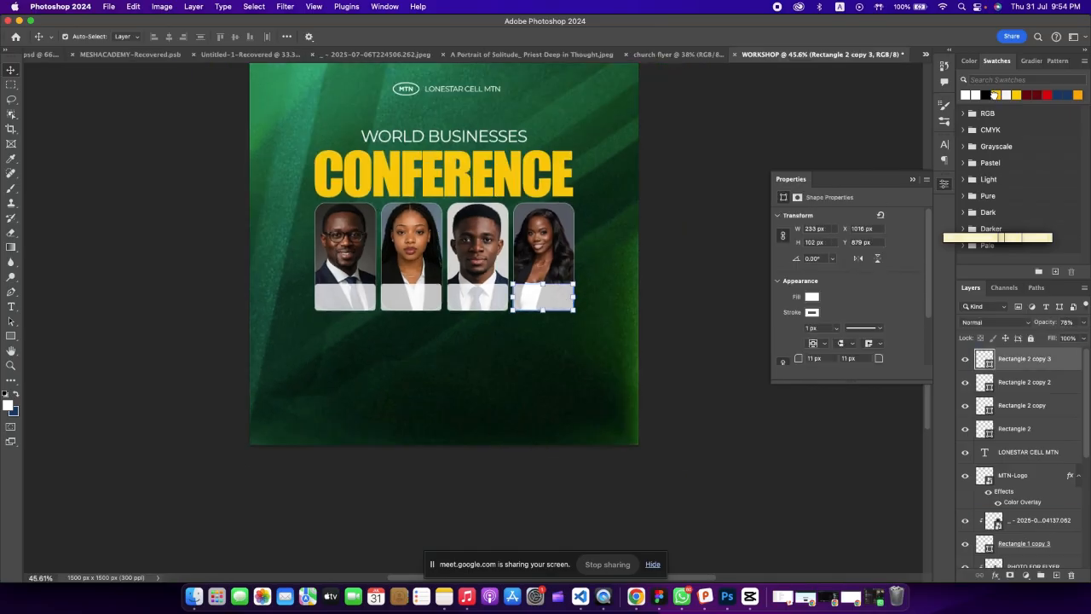
left_click(994, 94)
left_click(707, 396)
left_click(428, 307)
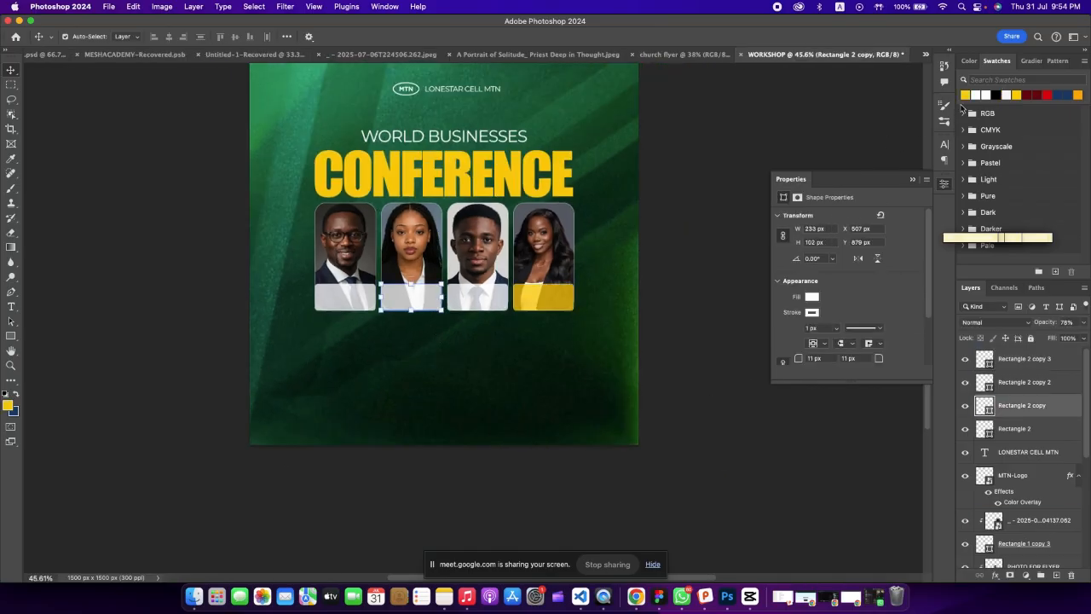
left_click(969, 92)
left_click(701, 406)
scroll(370, 346, "down", 1)
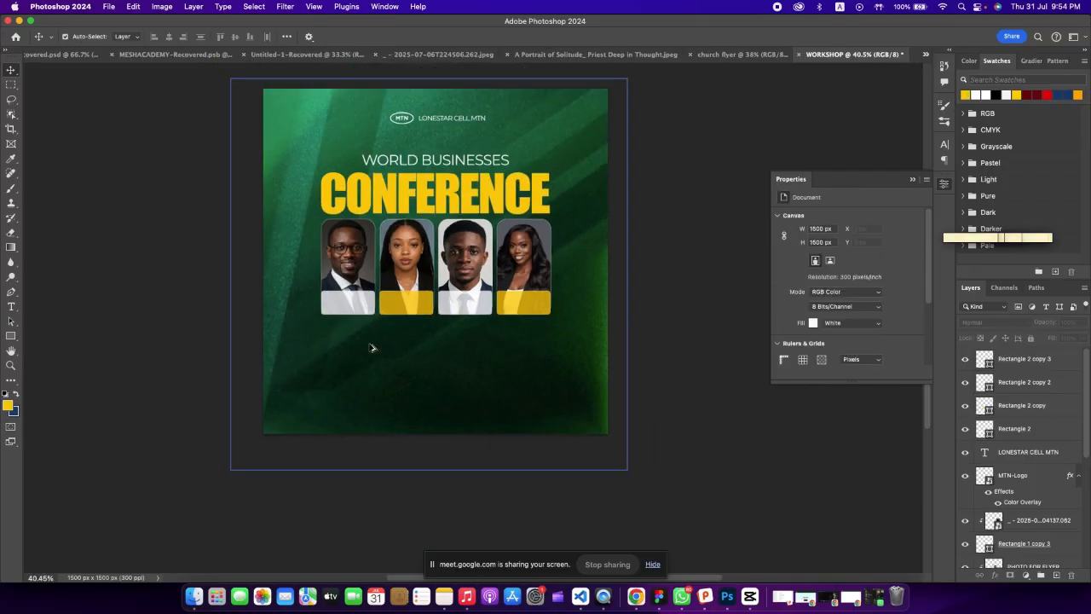
Fill the rectangles over the first and third portraits with dark blue.
left_click(345, 301)
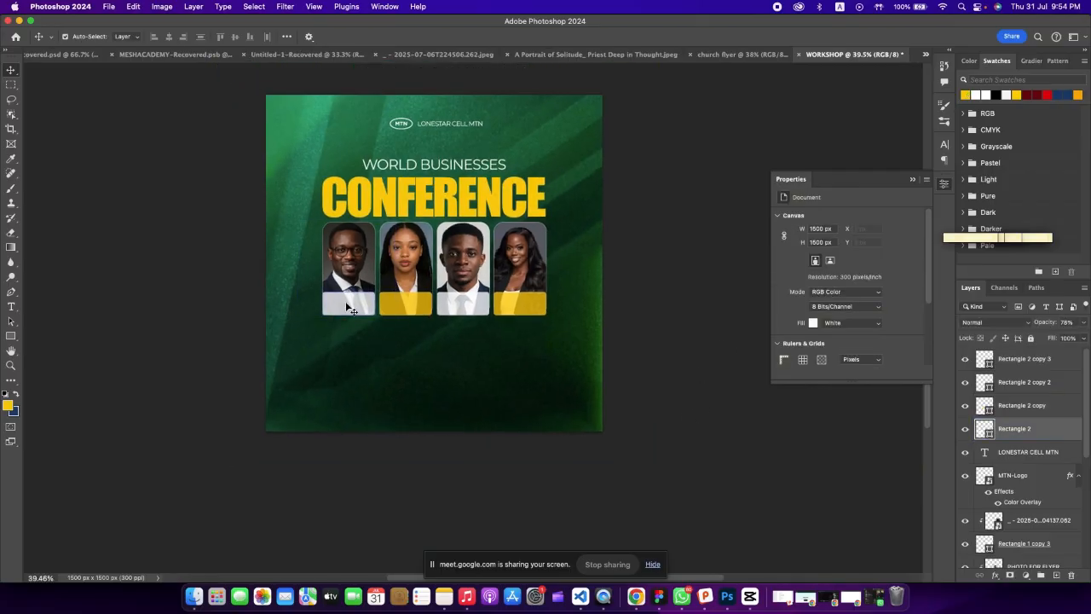
left_click(1055, 94)
left_click(706, 418)
left_click(1022, 382)
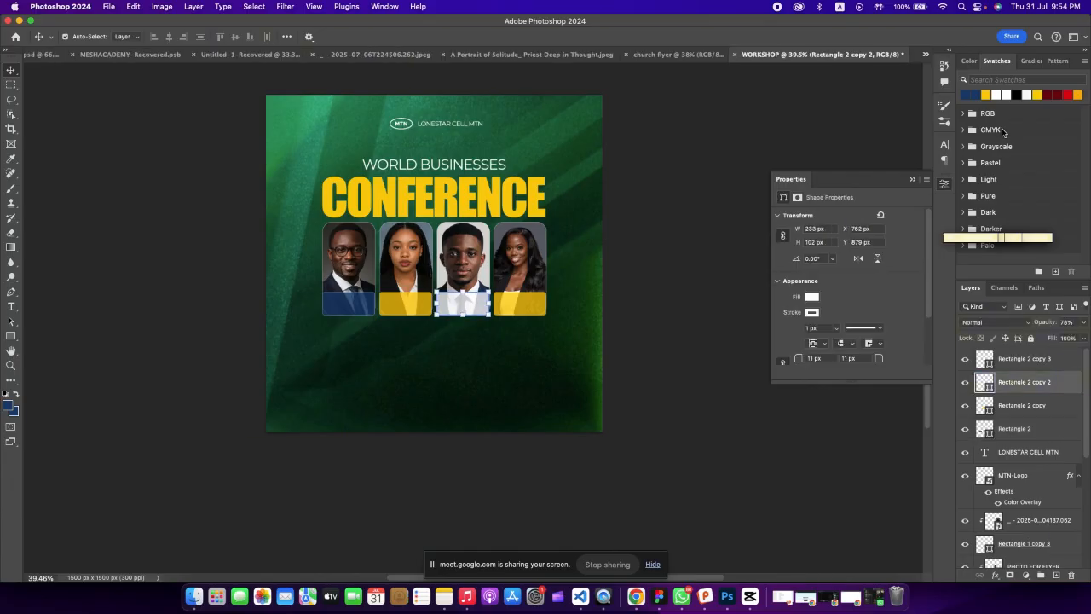
left_click(971, 92)
left_click(689, 383)
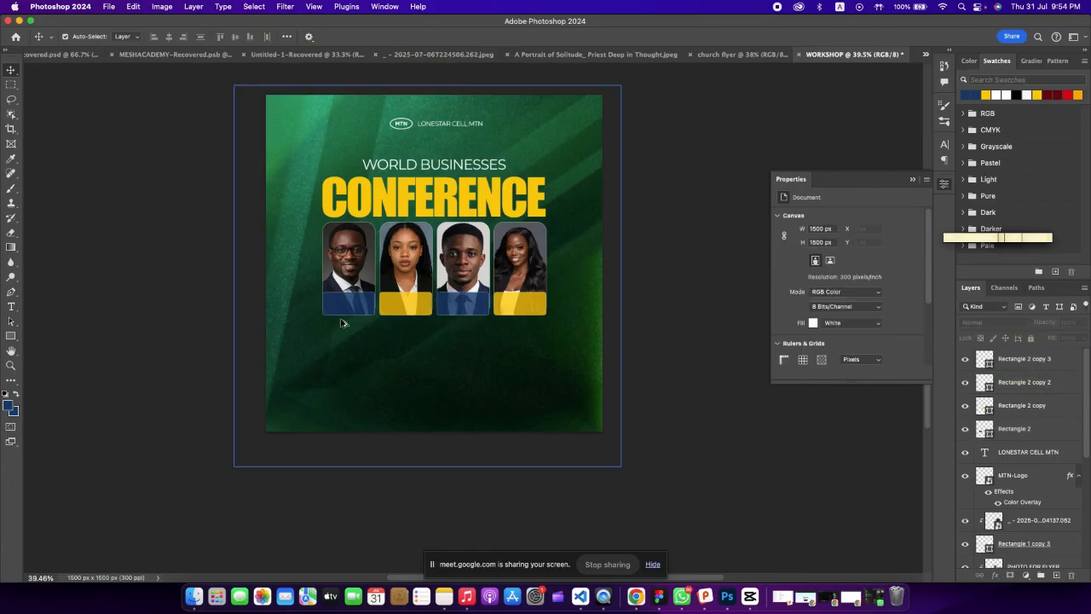
Sample a dark green from the flyer background and fill the rectangles over the first and third portraits with it.
scroll(341, 322, "up", 1)
scroll(341, 322, "up", 5)
left_click(369, 304)
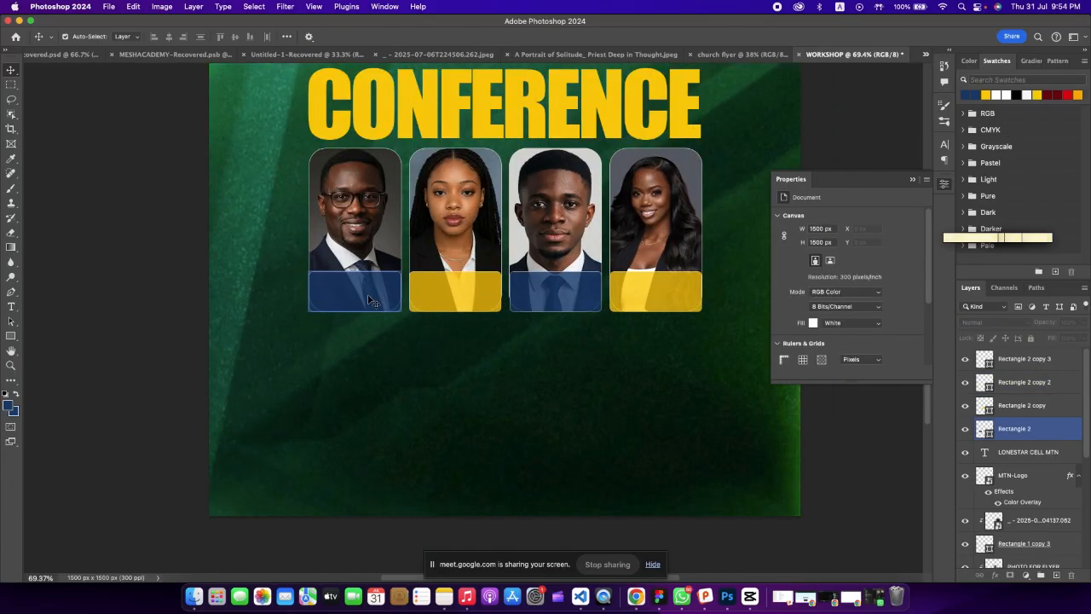
left_click(8, 407)
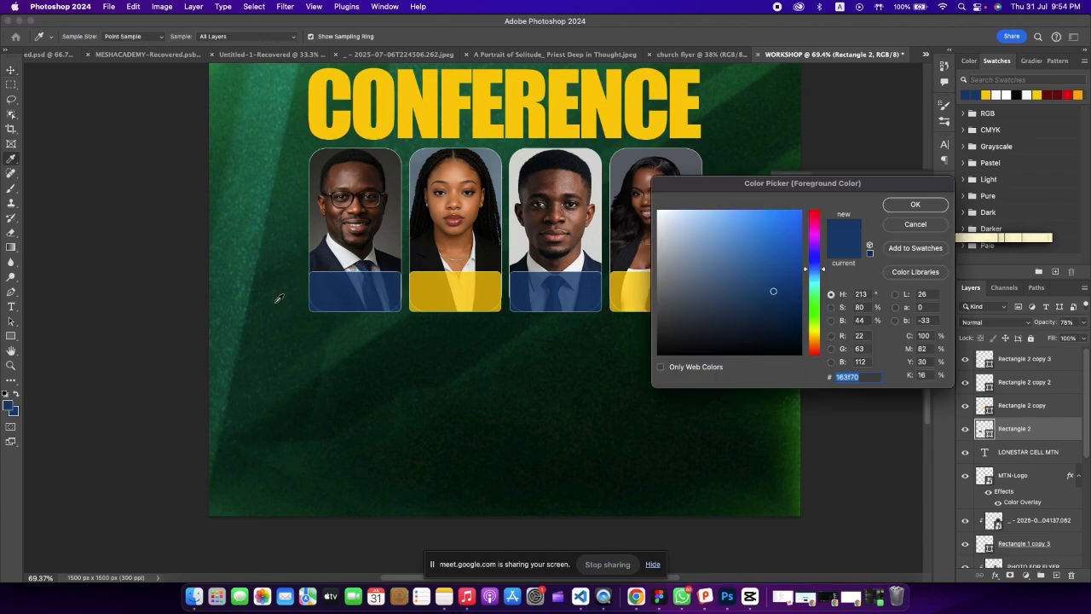
left_click(278, 299)
left_click(937, 210)
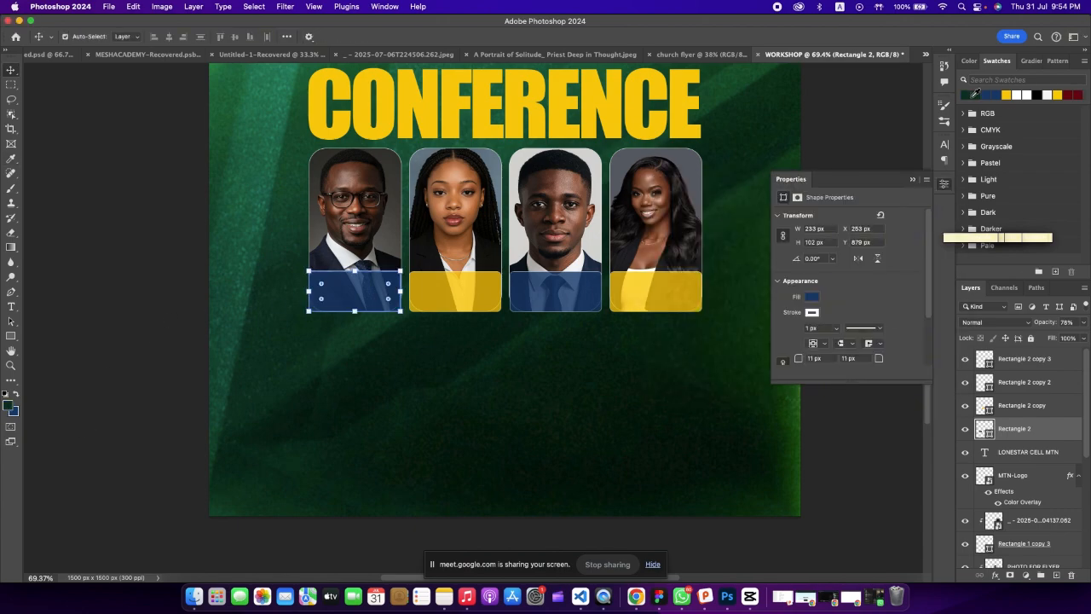
left_click(962, 97)
left_click(551, 314)
left_click(585, 280)
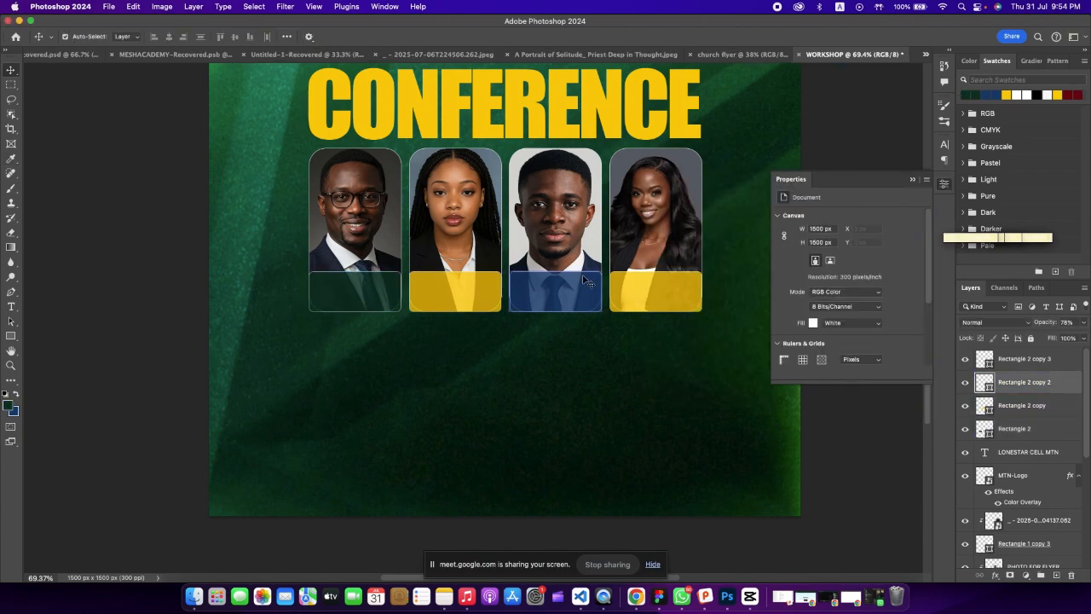
left_click(964, 95)
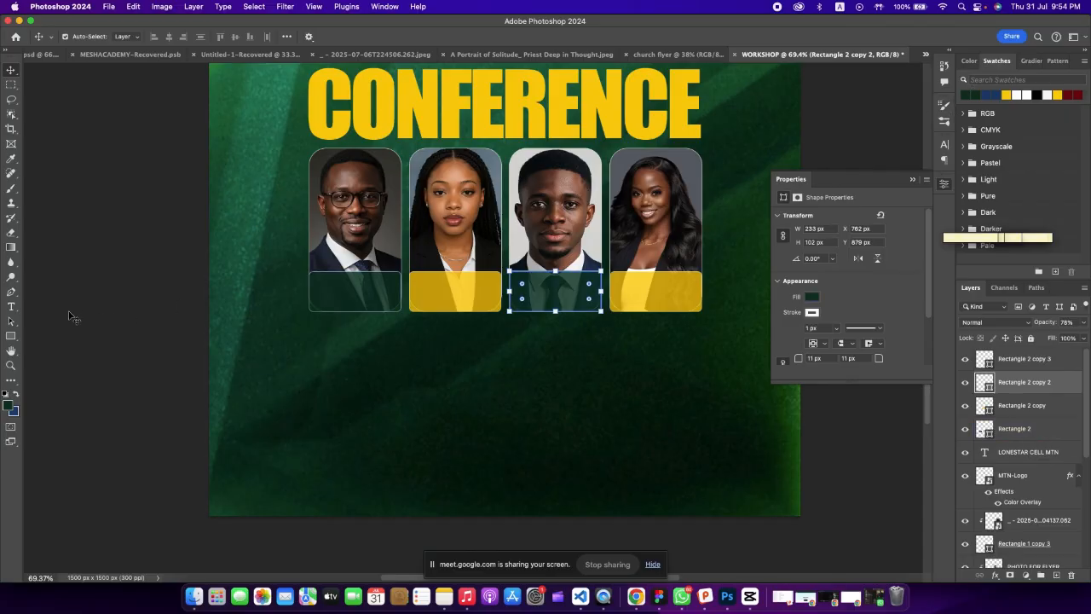
left_click(460, 355)
Fill the rectangles over the first and third portraits with white.
scroll(460, 355, "down", 2)
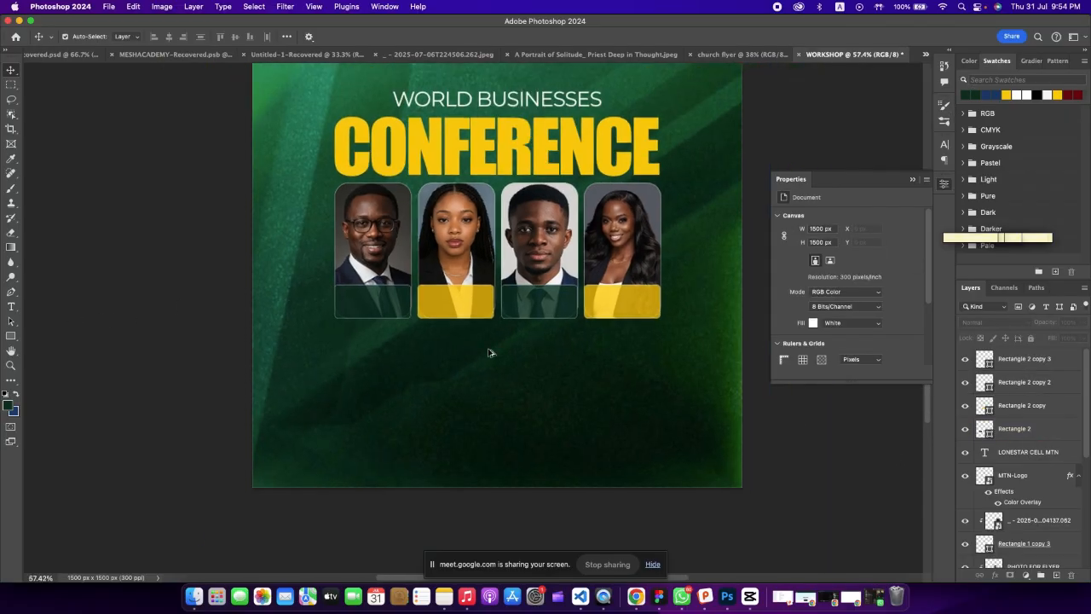
left_click(359, 299)
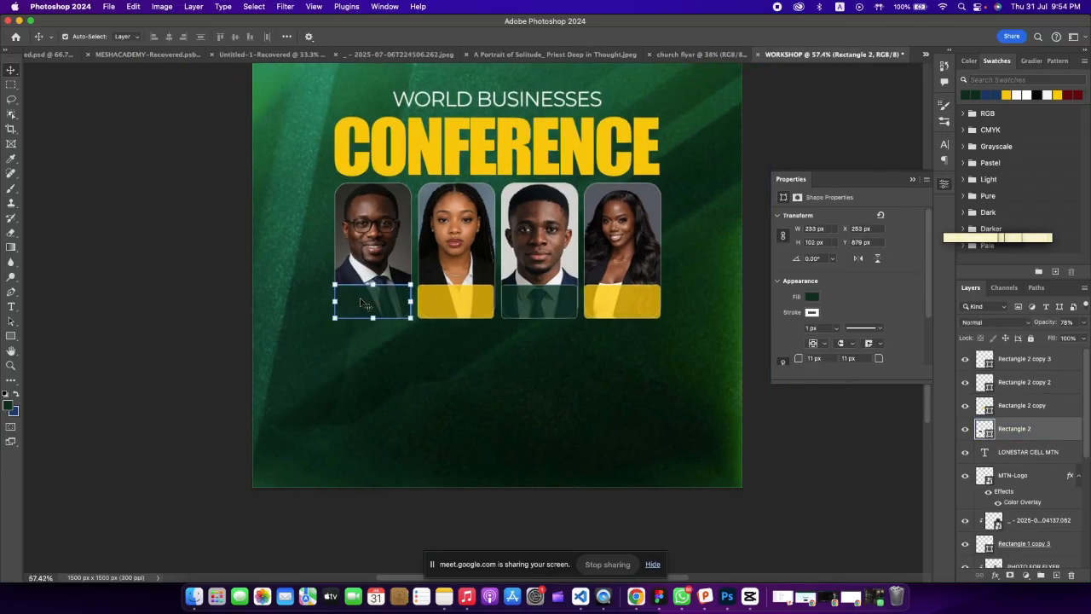
left_click(1026, 94)
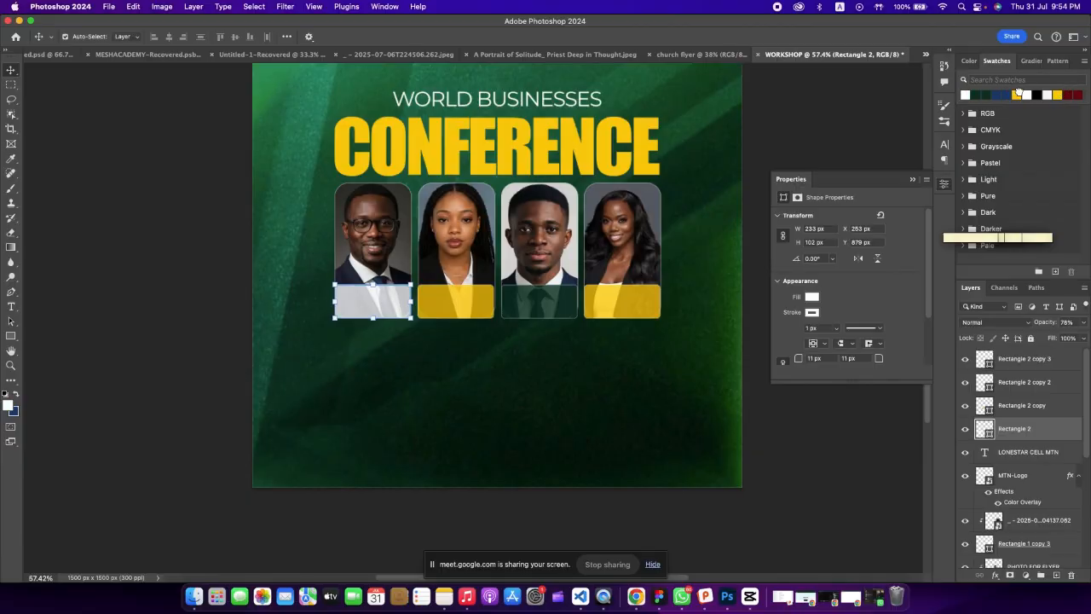
left_click(574, 305)
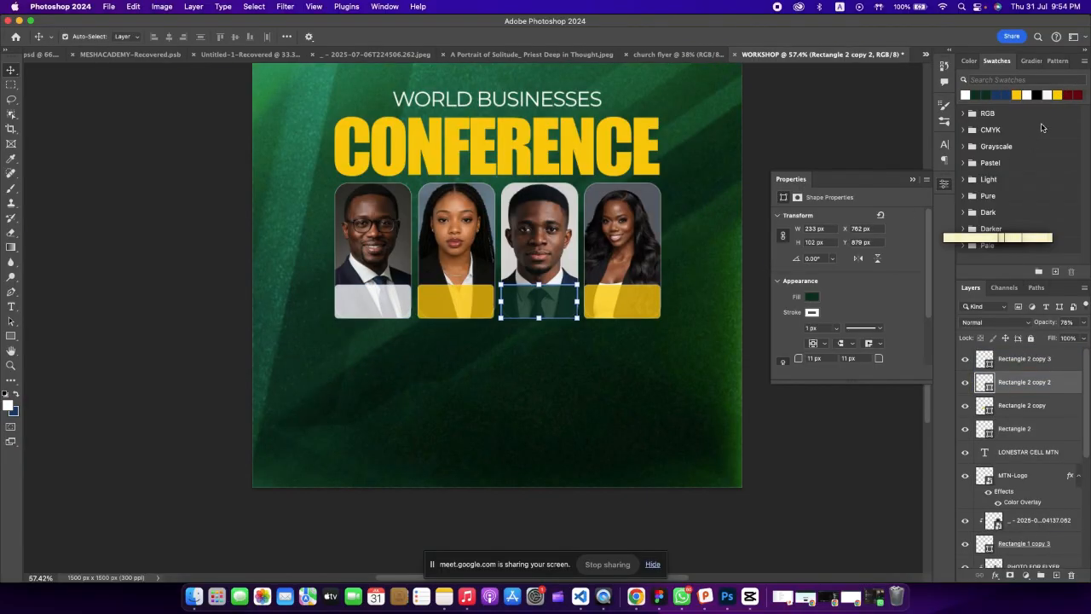
left_click(966, 95)
left_click(170, 330)
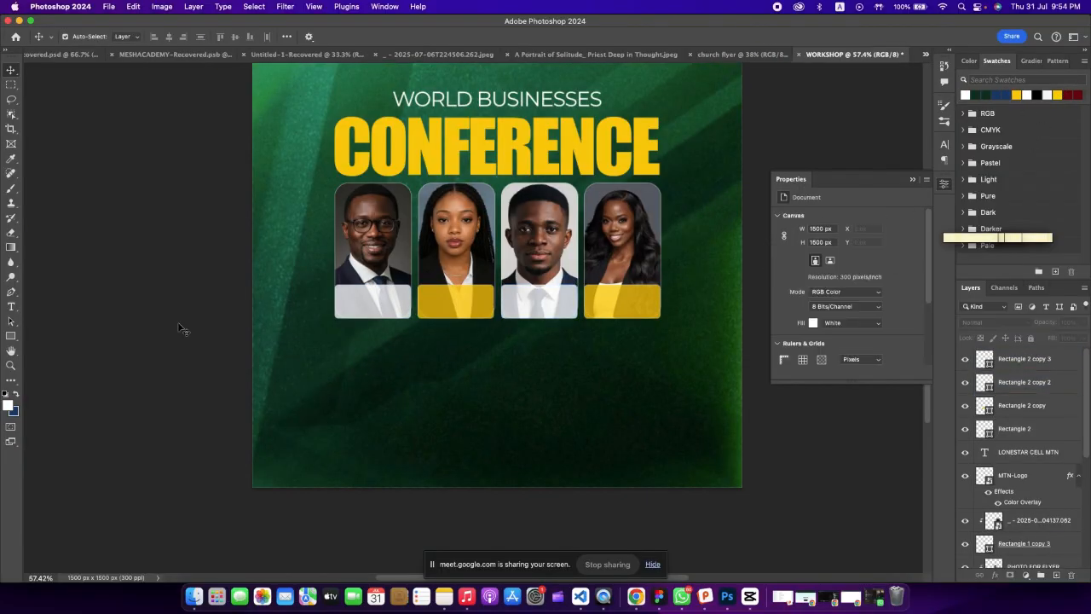
Create a paragraph text box below the portraits, roughly as wide as the portrait row.
scroll(493, 339, "down", 3)
scroll(501, 340, "up", 3)
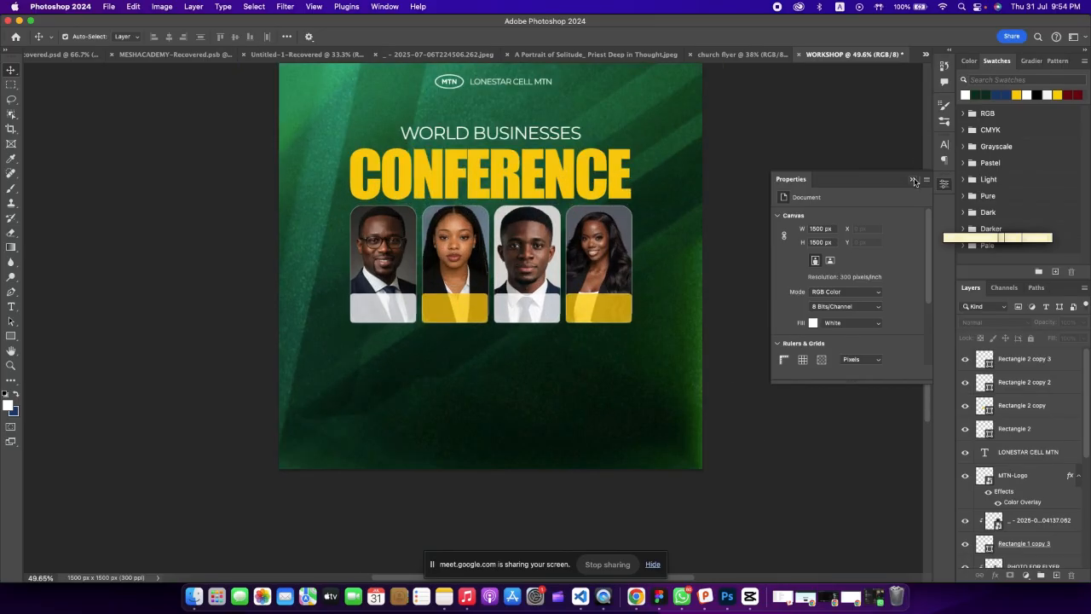
left_click(913, 180)
left_click(11, 306)
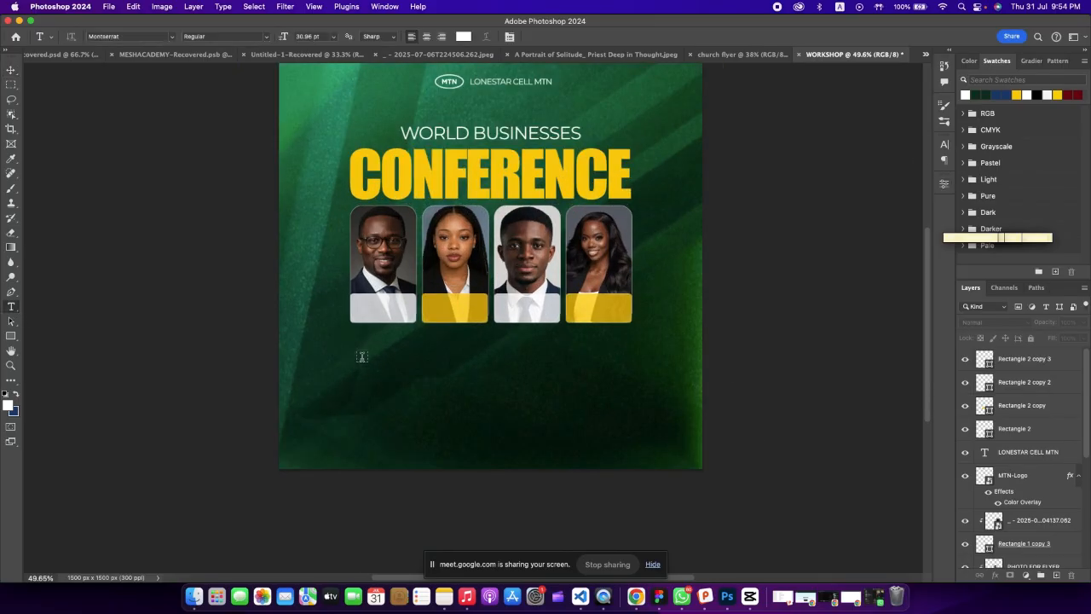
left_click_drag(356, 342, 628, 386)
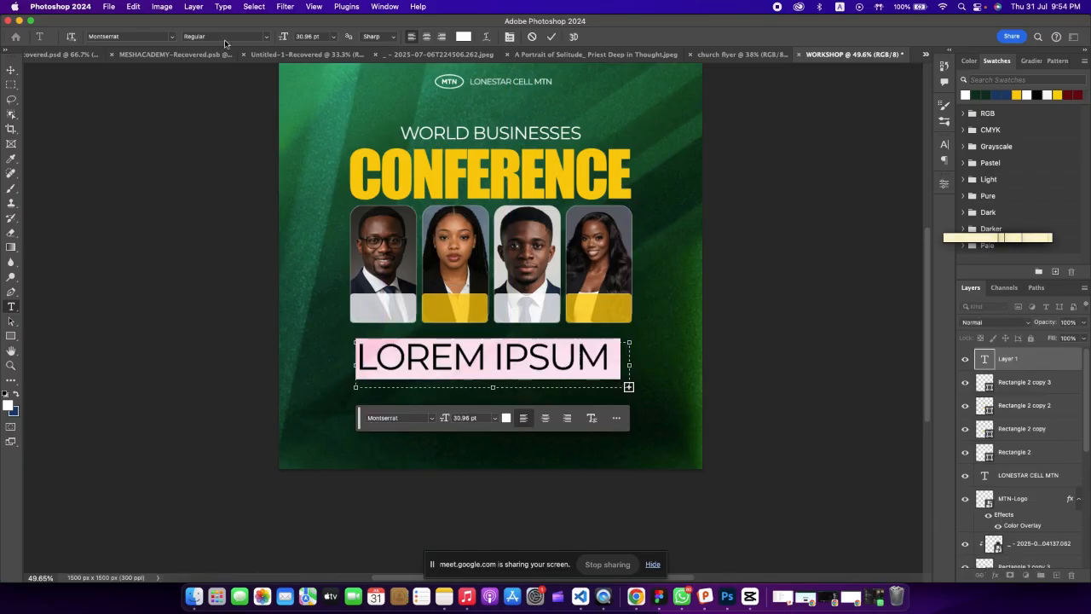
Set the placeholder paragraph's font size to 5 pt and turn off All Caps.
left_click_drag(284, 32, 266, 52)
left_click(944, 145)
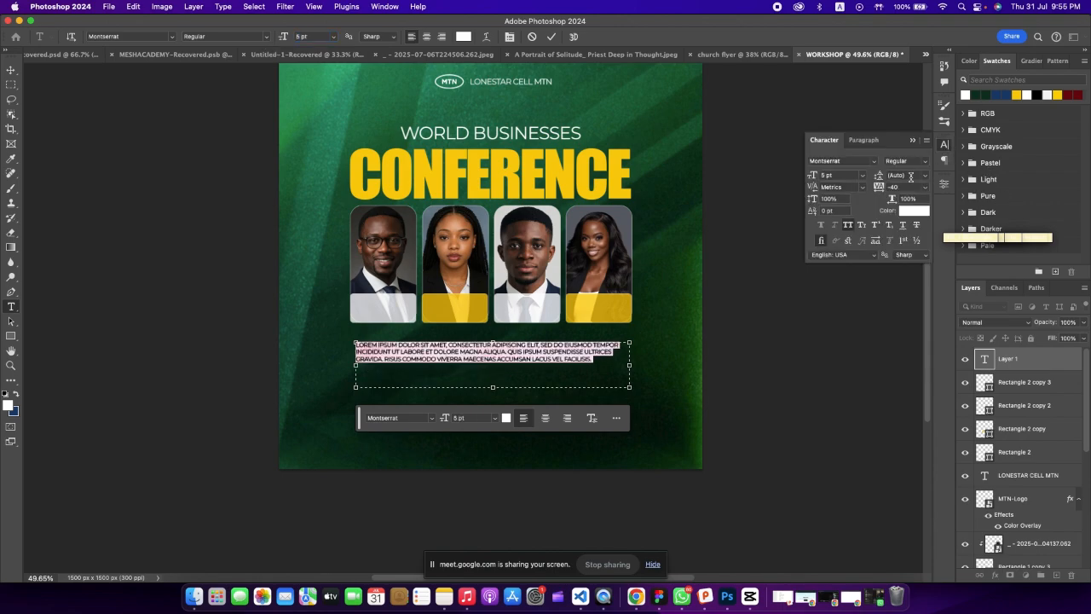
left_click(849, 225)
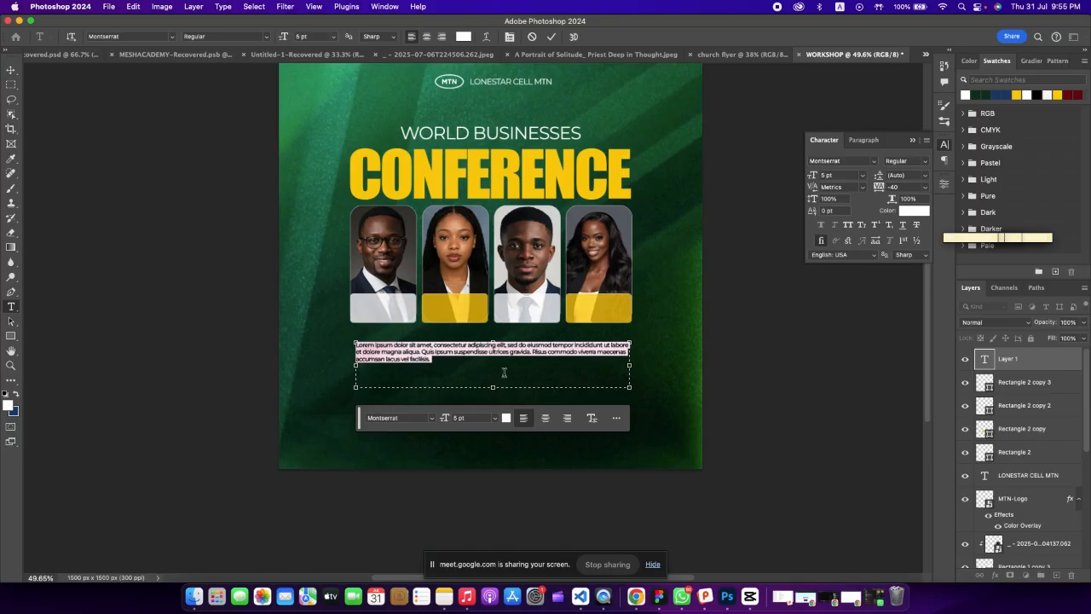
Copy the whole Lorem ipsum placeholder text and paste it at the end of the paragraph to lengthen it.
left_click(453, 364)
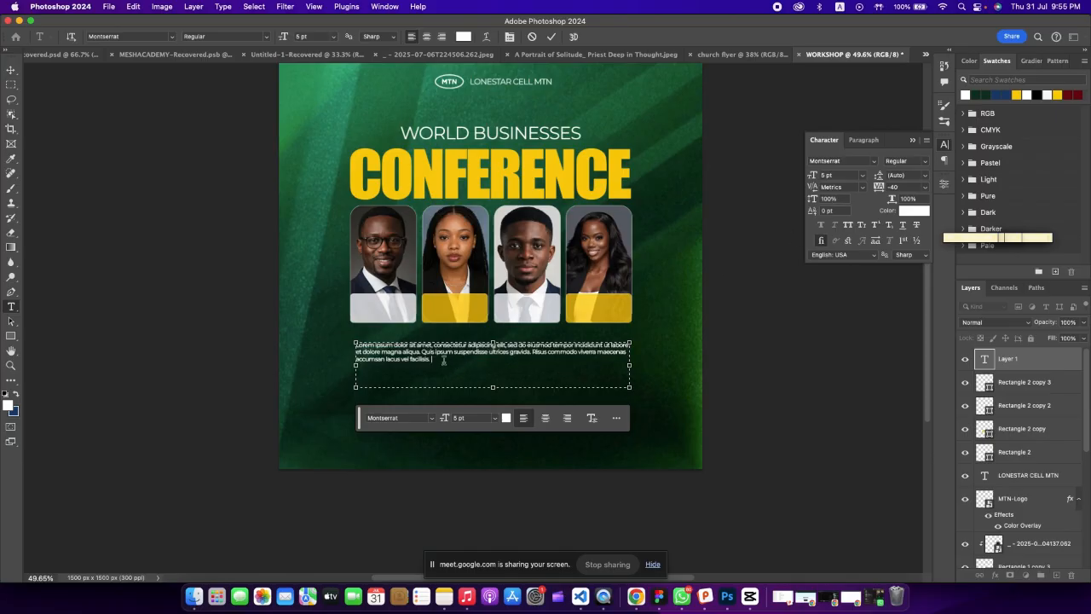
left_click_drag(443, 360, 346, 329)
key("super+c")
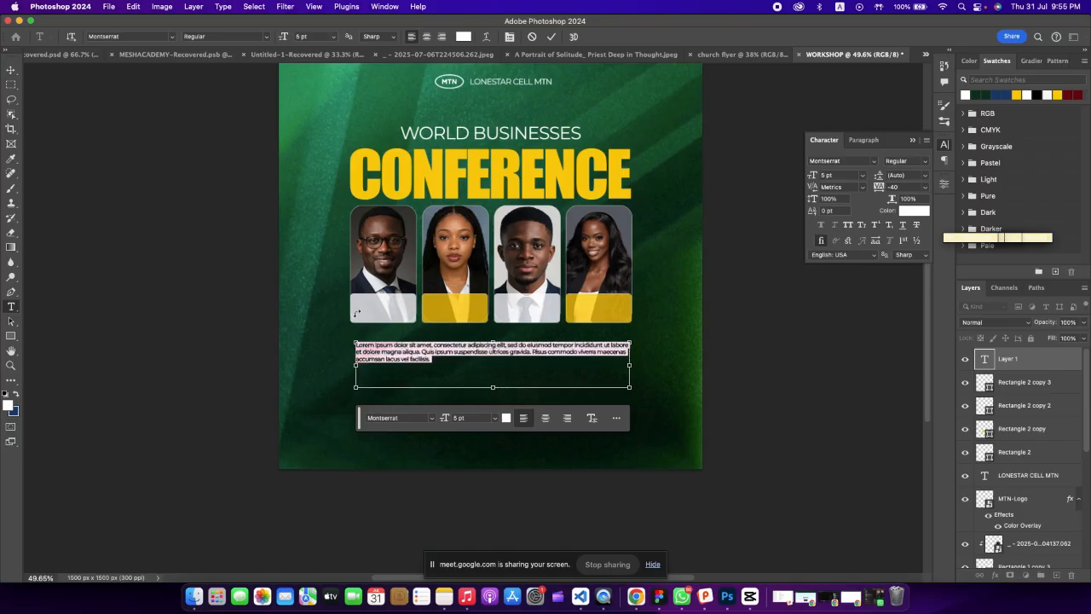
left_click(449, 365)
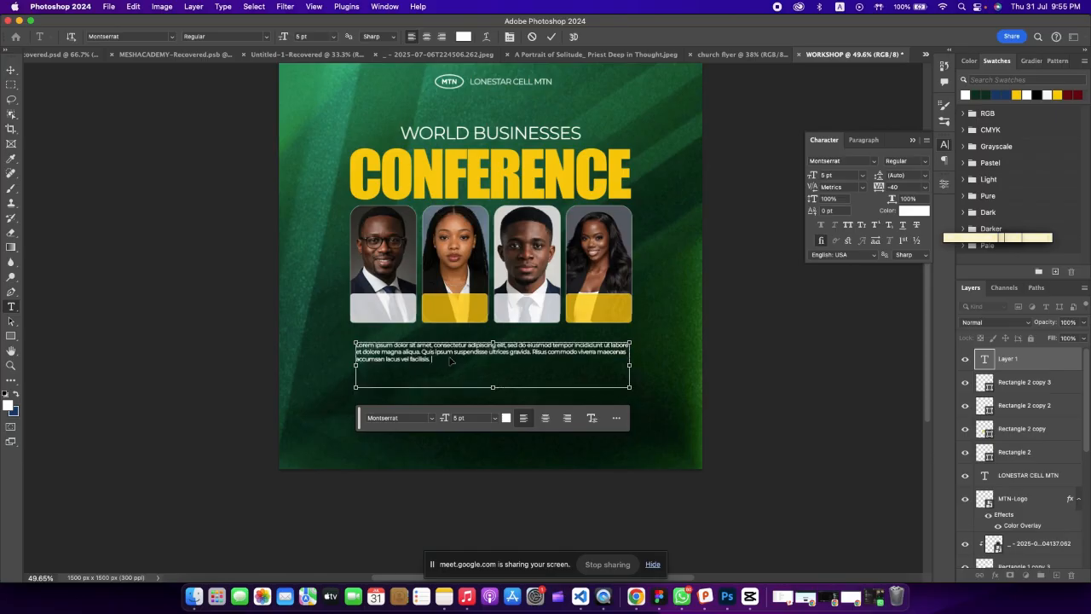
key("super+v")
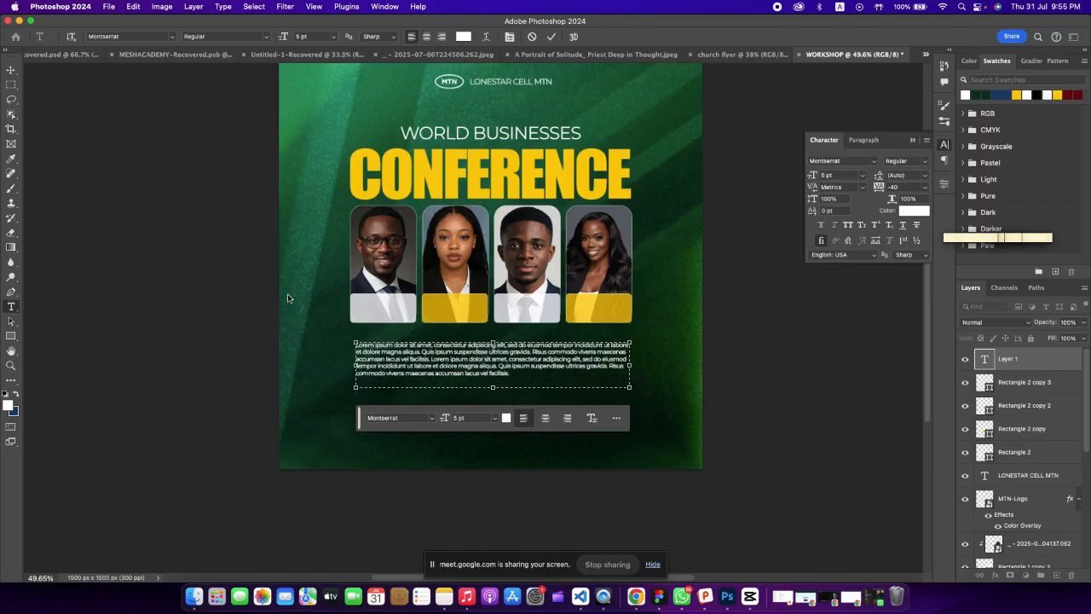
Move the paragraph up under the portraits, align it with their left edge, and widen its text box to the portrait row's right edge.
left_click(11, 70)
left_click_drag(484, 371, 477, 358)
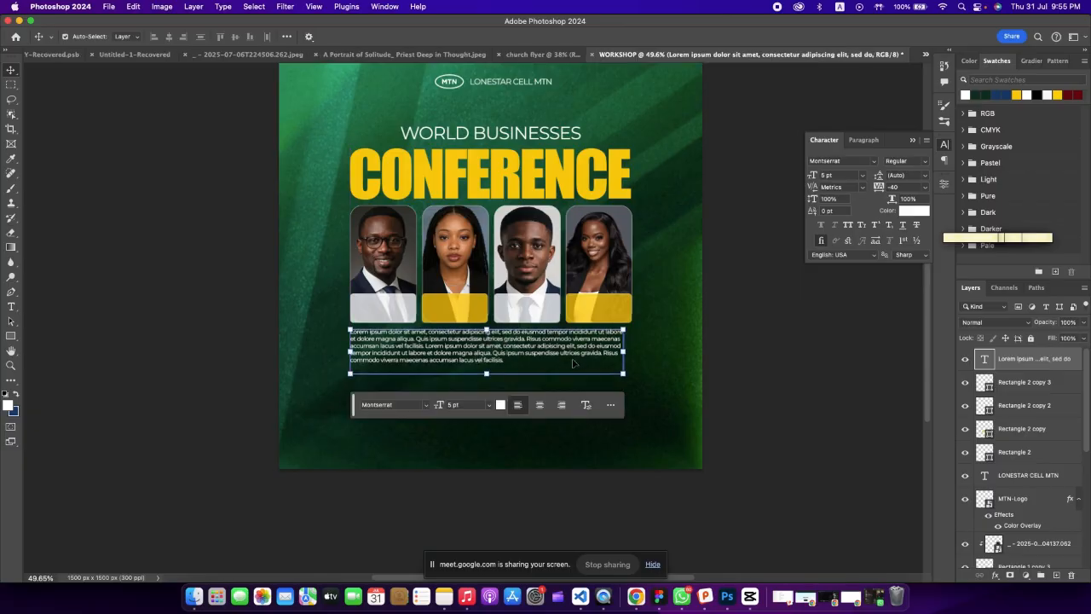
left_click_drag(575, 360, 634, 354)
double_click(627, 354)
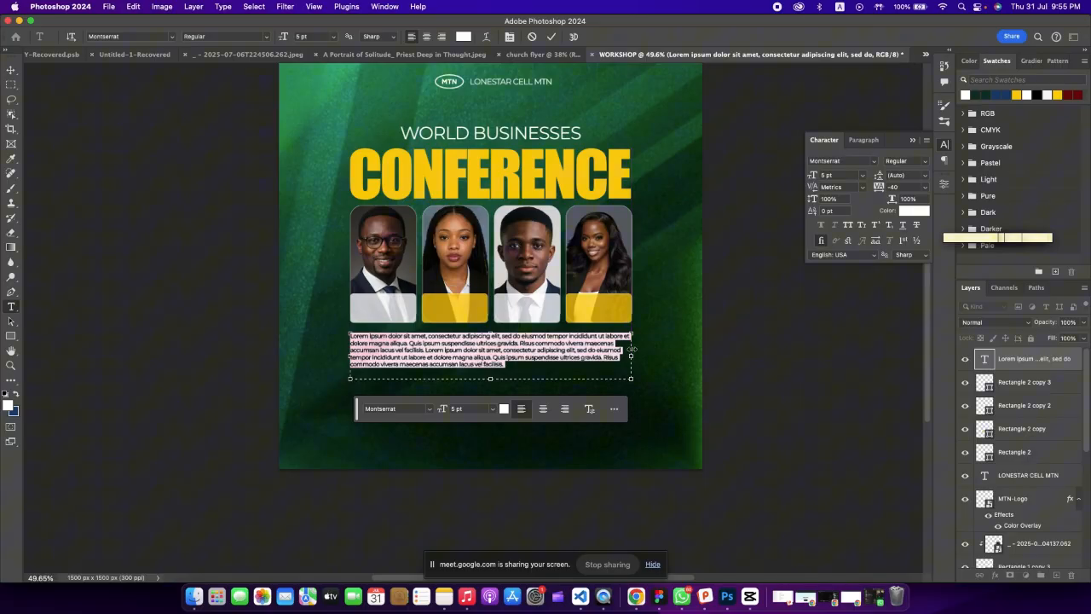
left_click(551, 36)
left_click(793, 395)
Examine the placeholder paragraph up close and its balance with the portraits and the whole flyer layout.
scroll(520, 390, "down", 3)
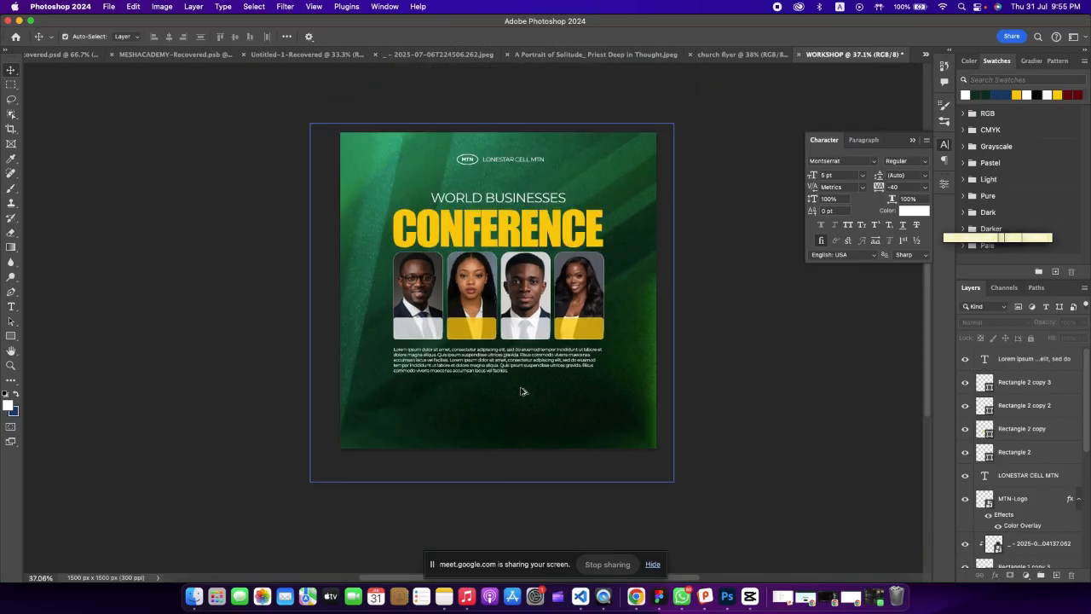
scroll(465, 399, "up", 3)
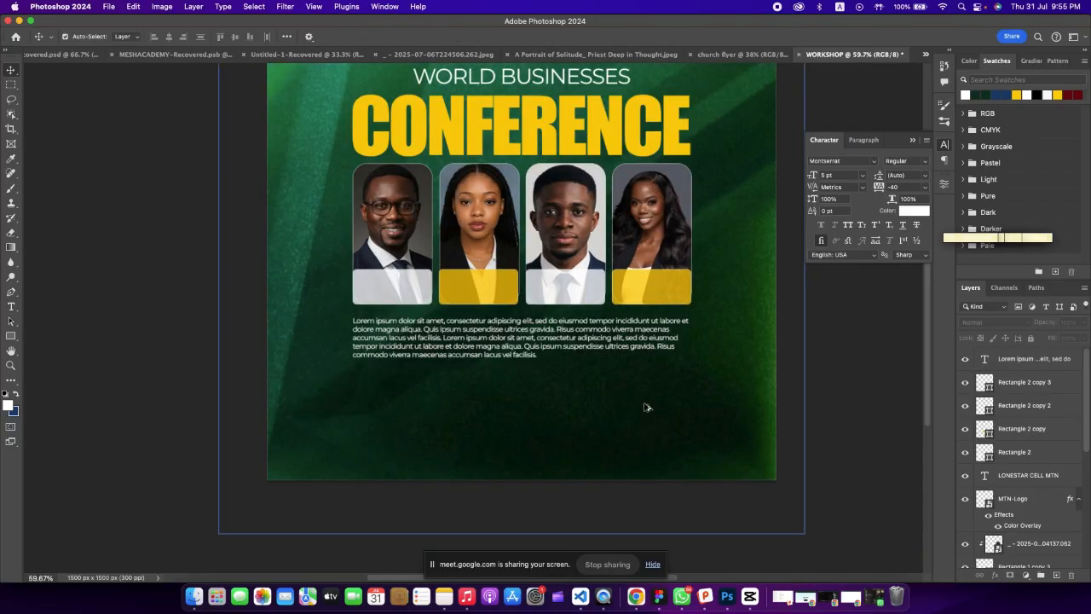
scroll(557, 377, "up", 3)
scroll(452, 370, "up", 3)
scroll(452, 370, "down", 5)
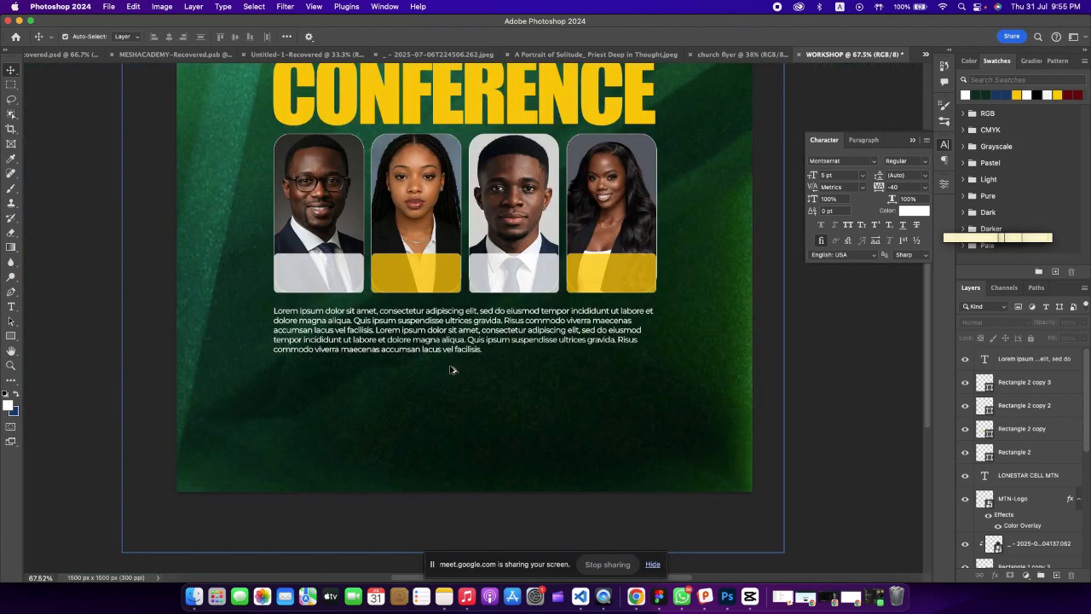
scroll(286, 309, "up", 3)
left_click(306, 309)
scroll(437, 338, "up", 5)
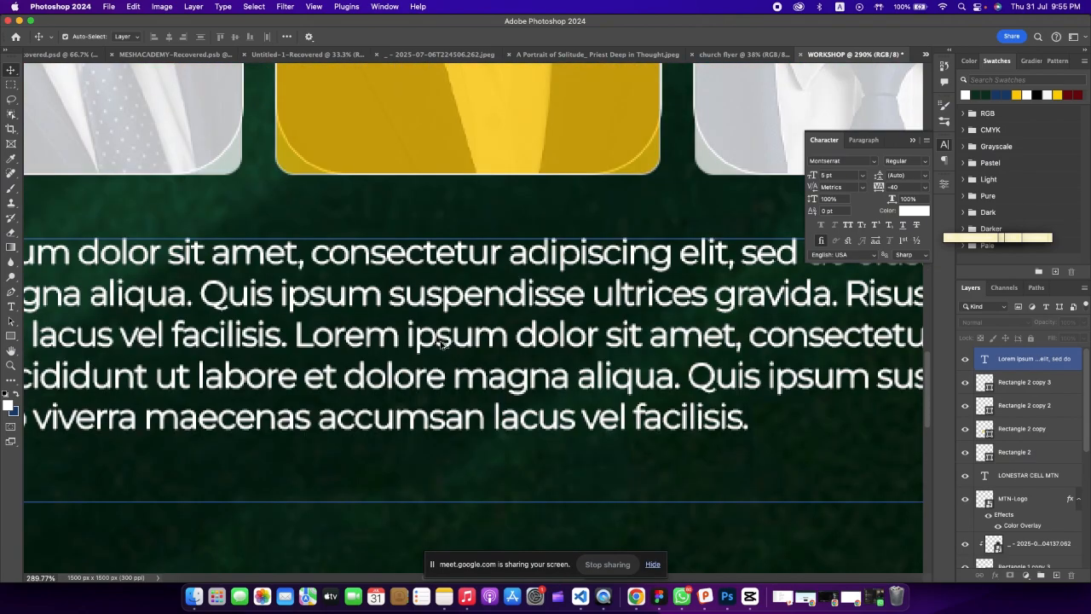
scroll(441, 342, "down", 6)
scroll(449, 346, "up", 1)
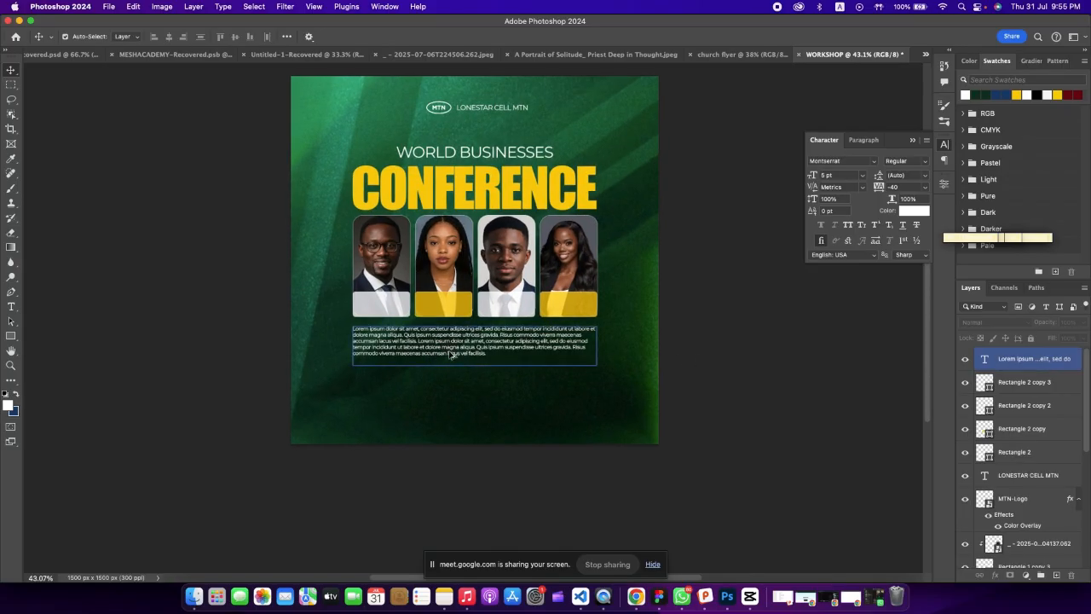
scroll(452, 355, "up", 1)
scroll(445, 350, "up", 4)
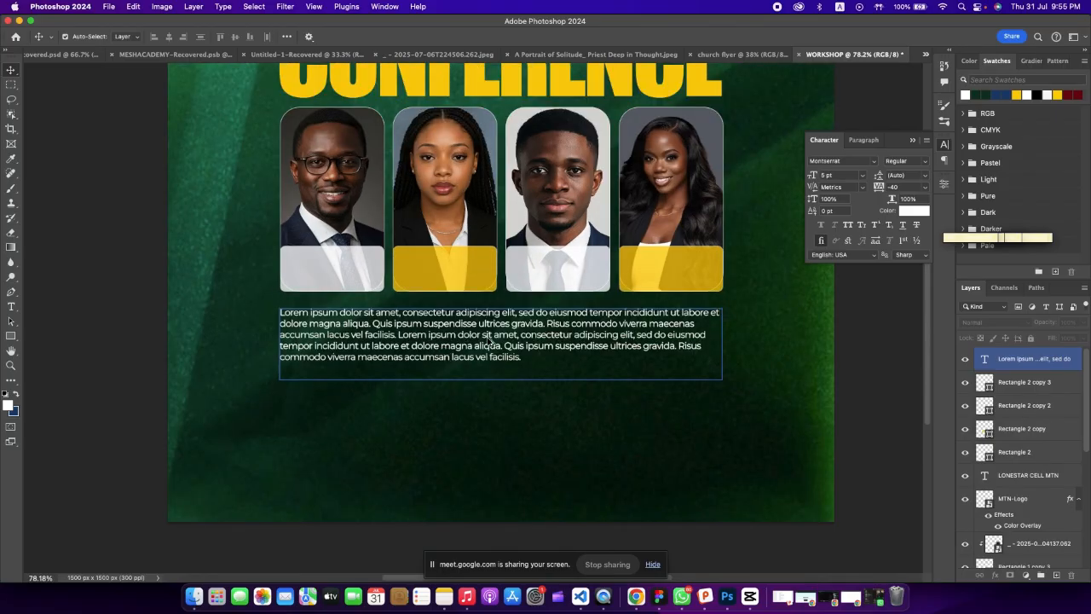
scroll(490, 342, "up", 1)
scroll(488, 344, "down", 2)
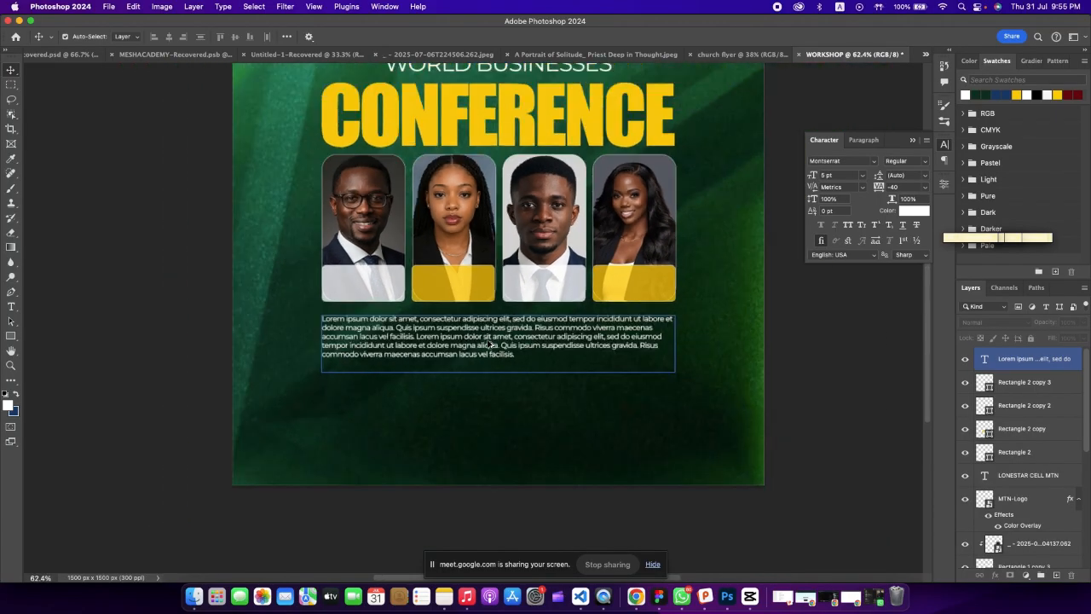
left_click(725, 430)
scroll(501, 410, "down", 2)
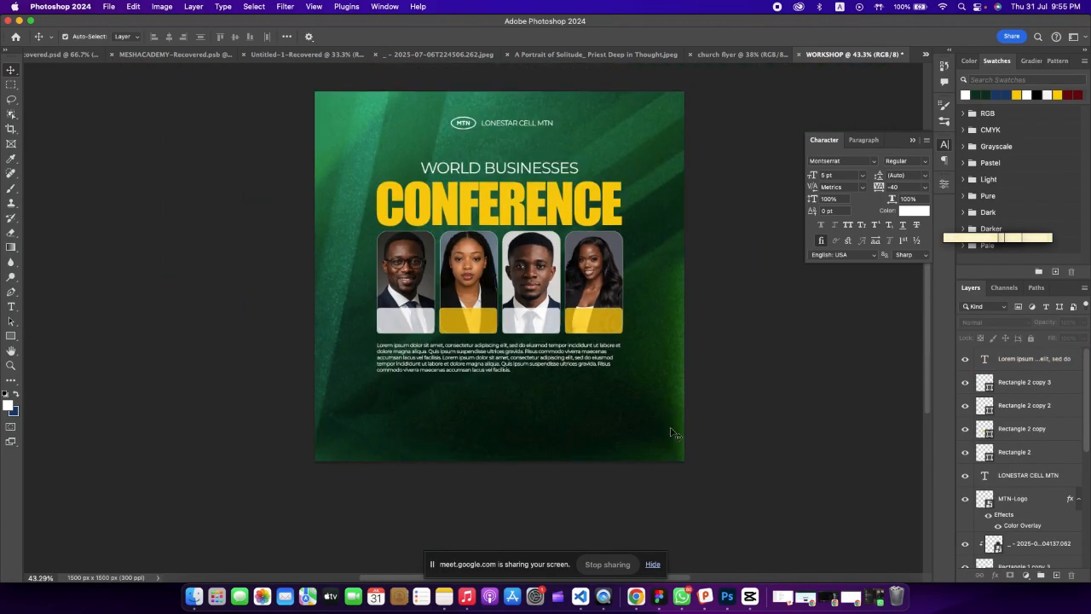
Draw a white rectangle about 558 by 132 px below the paragraph, near its left edge.
key("u")
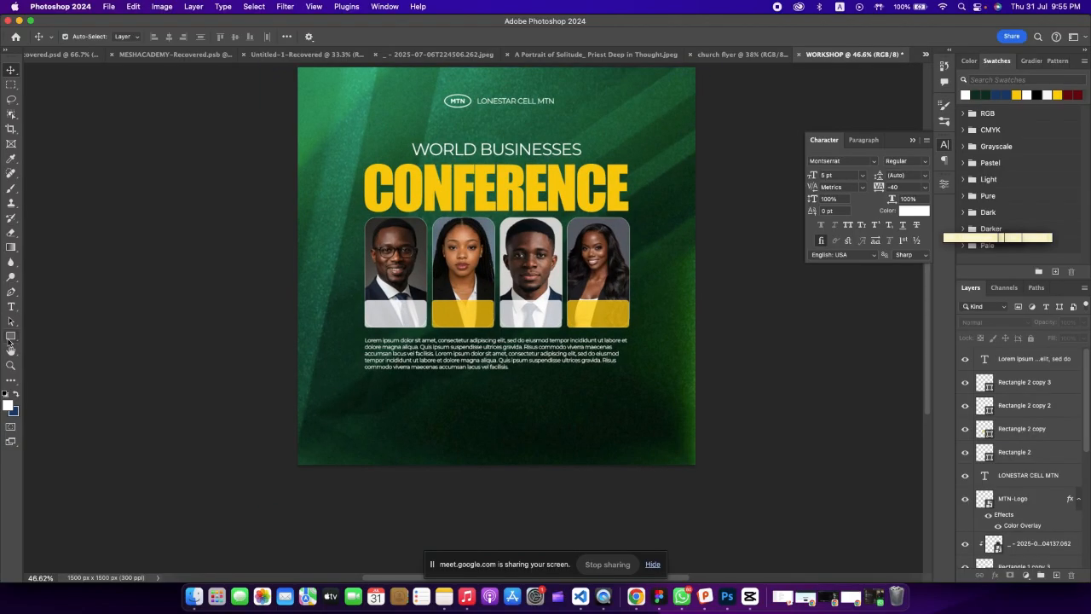
left_click_drag(368, 387, 514, 421)
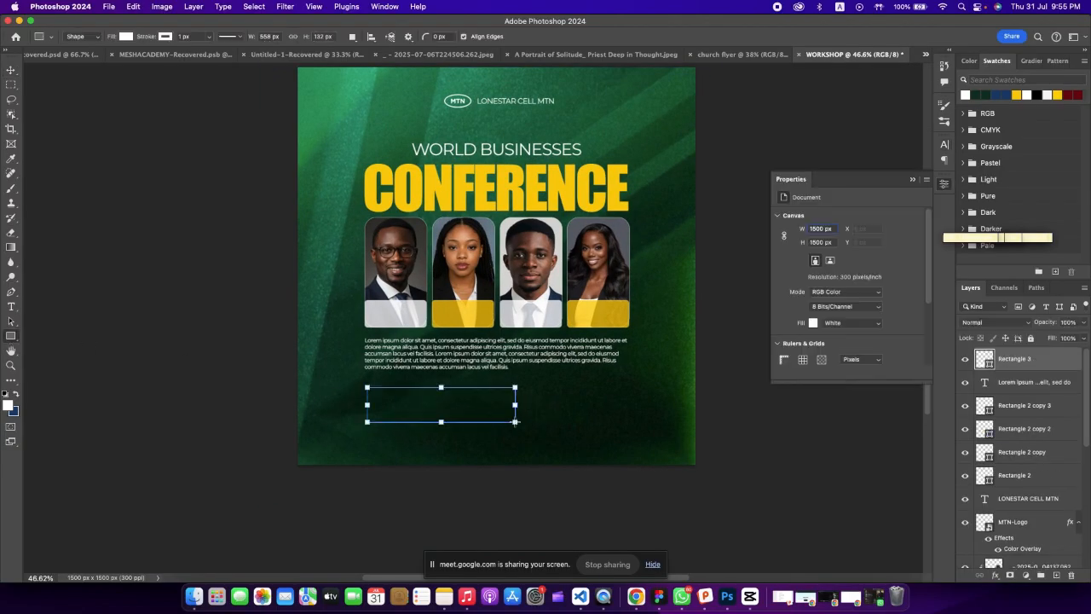
left_click(11, 69)
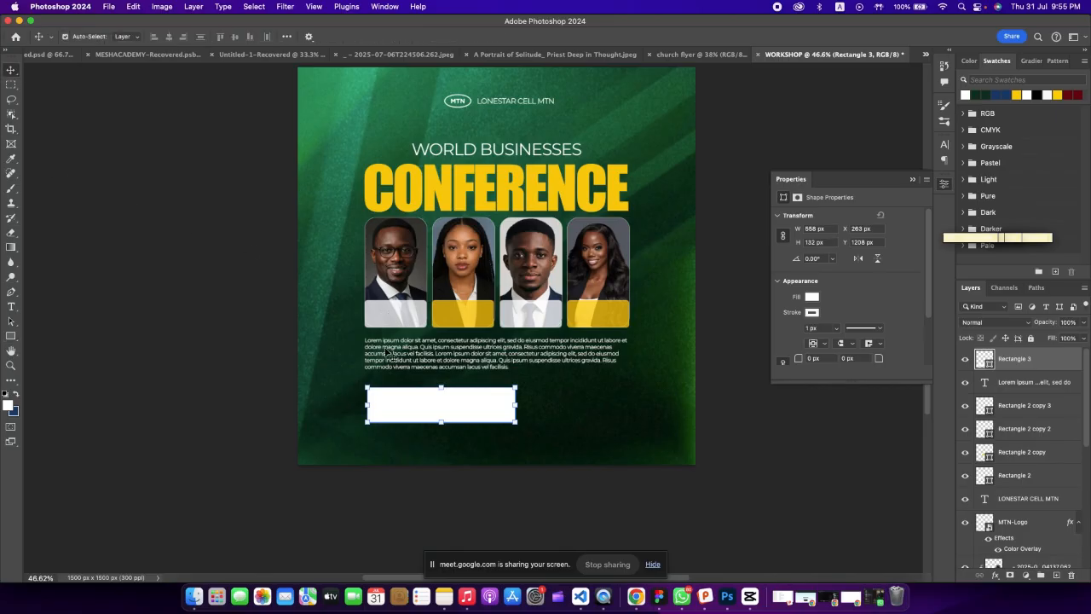
Duplicate the white rectangle to its right, then narrow the original to about 82% of its width, keeping its height.
left_click(750, 513)
left_click_drag(453, 404, 607, 404)
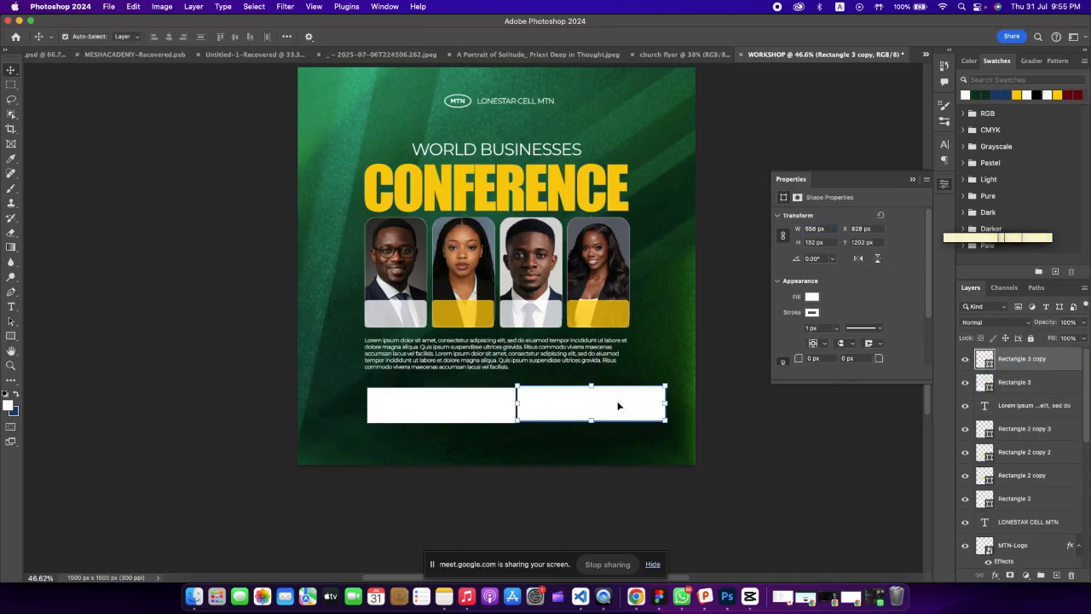
left_click(396, 403)
key("super+t")
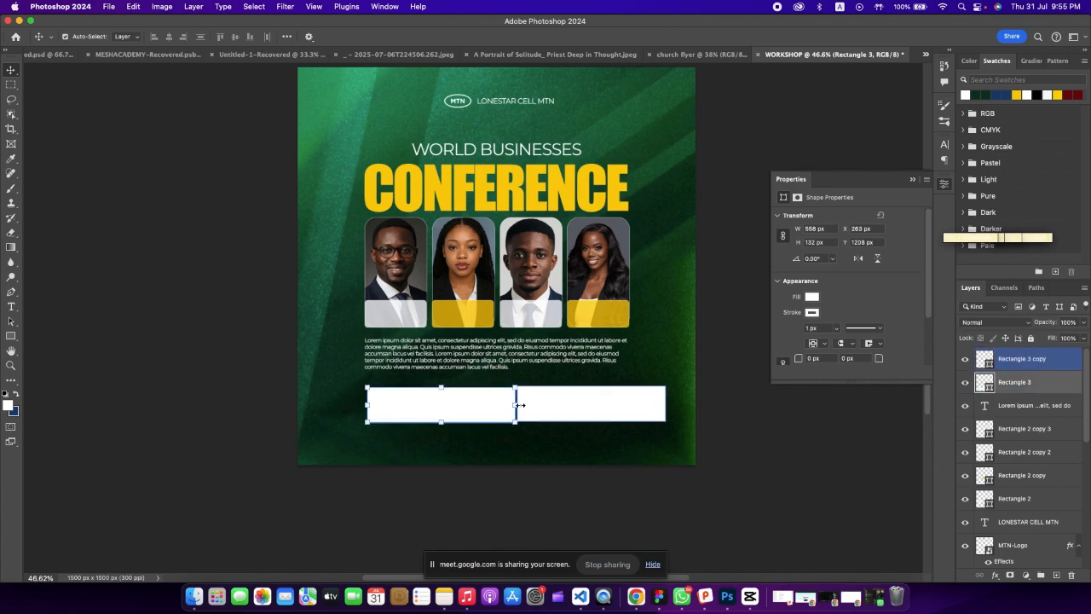
left_click_drag(516, 404, 492, 403)
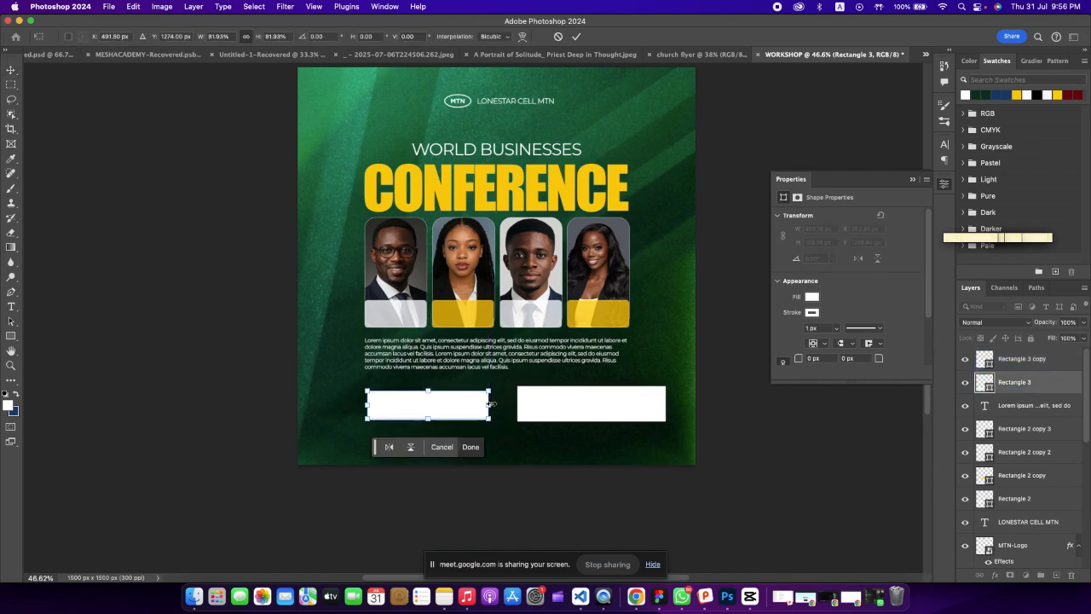
key("super+z")
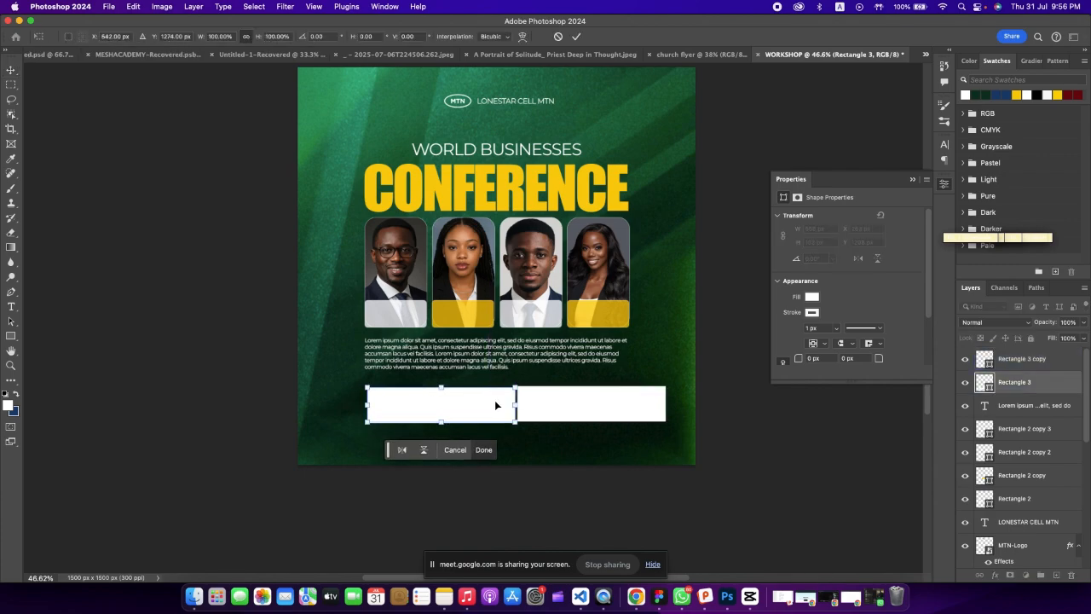
left_click_drag(515, 404, 490, 404)
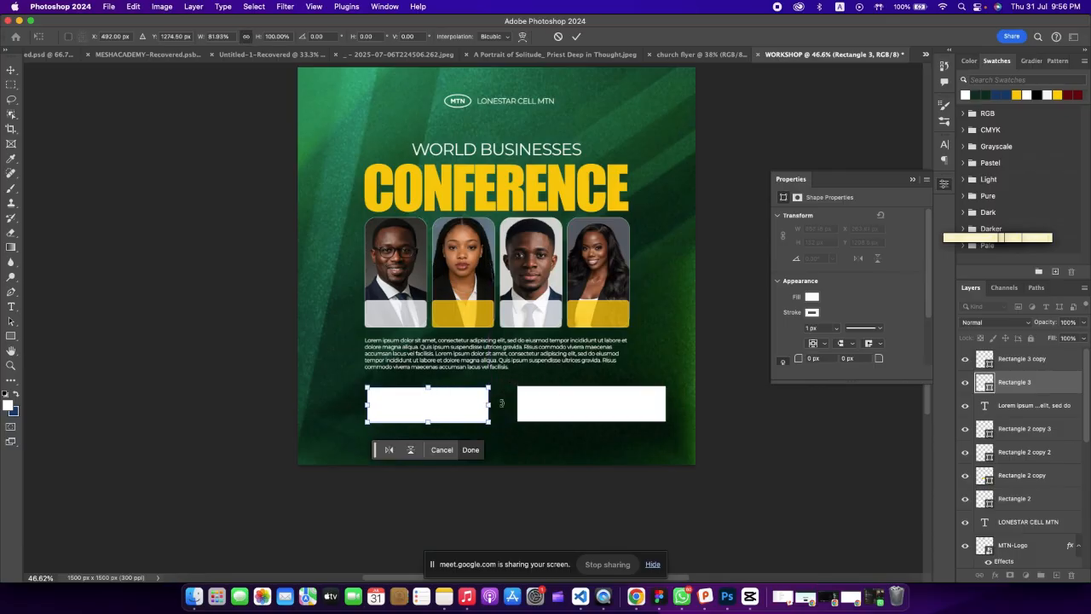
left_click(576, 37)
left_click(811, 449)
Clear the layer selection and display the rulers around the canvas.
left_click(553, 396)
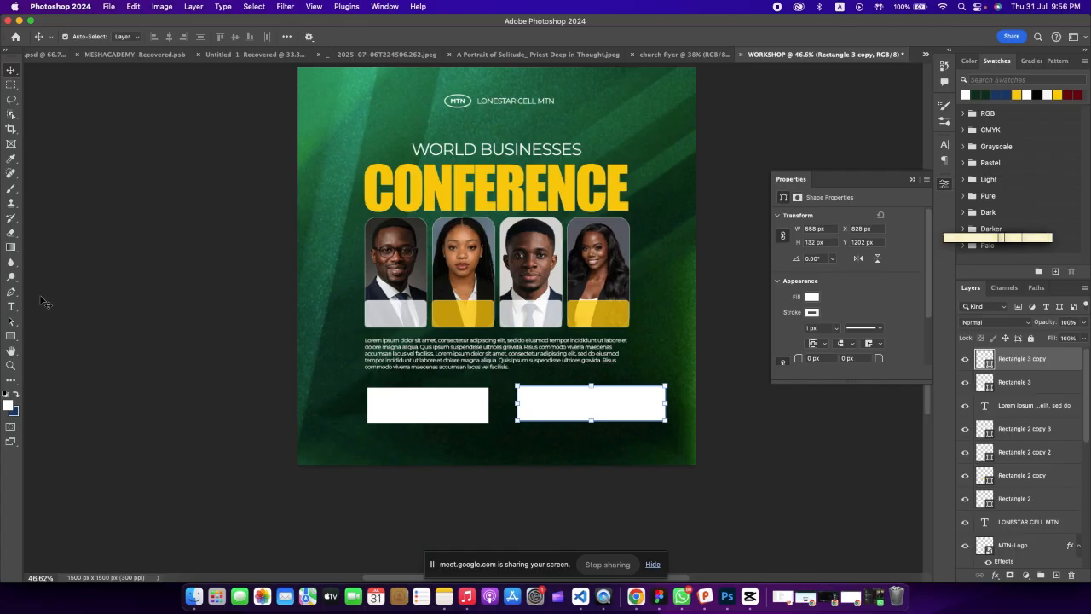
left_click(116, 309)
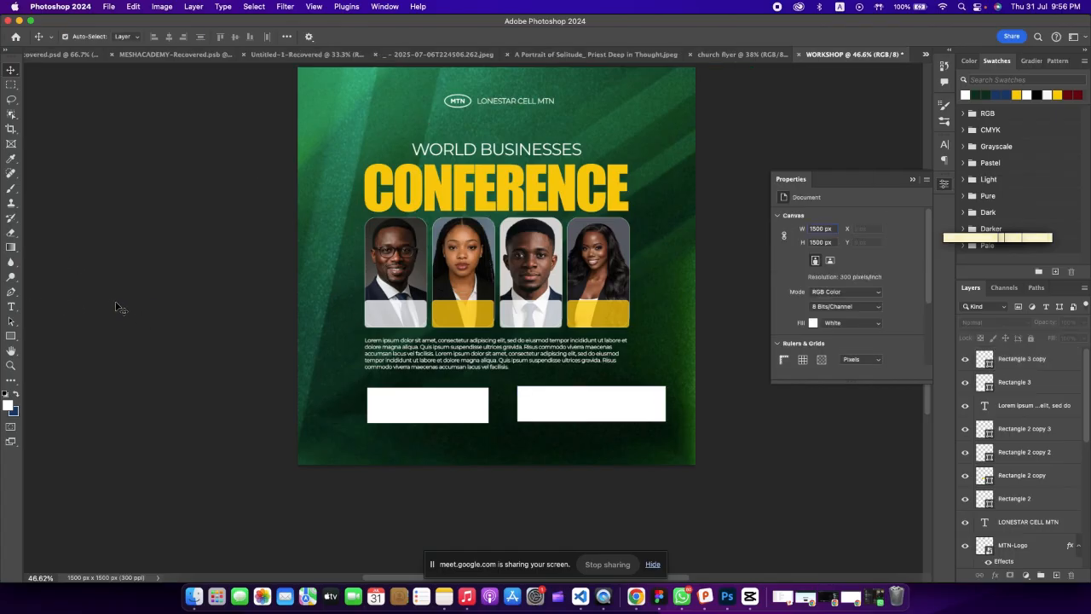
key("super+r")
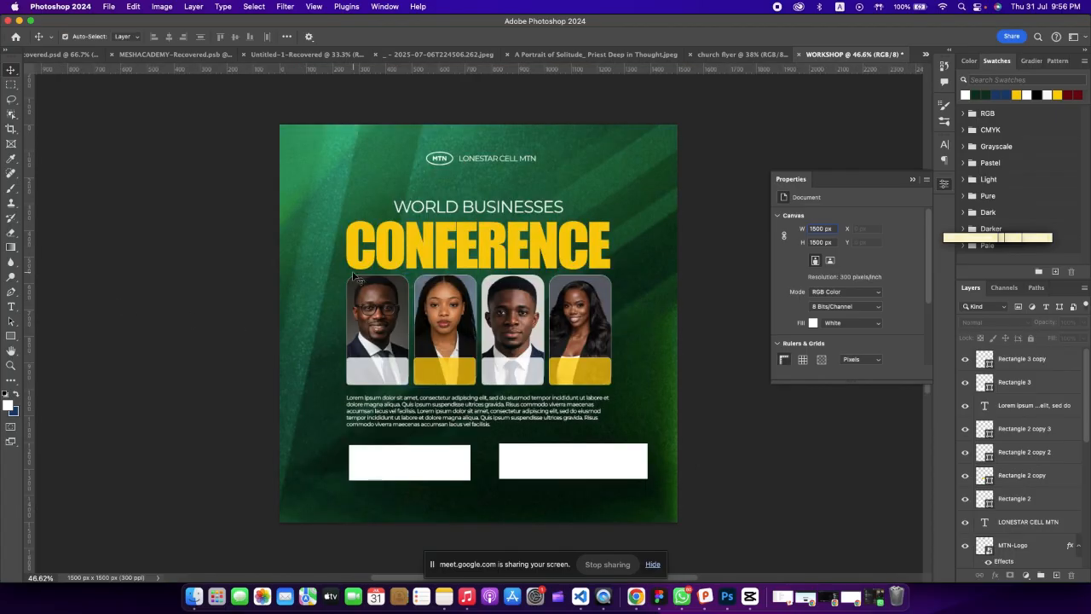
Select the CONFERENCE headline and set layer alignment relative to the canvas.
left_click(516, 269)
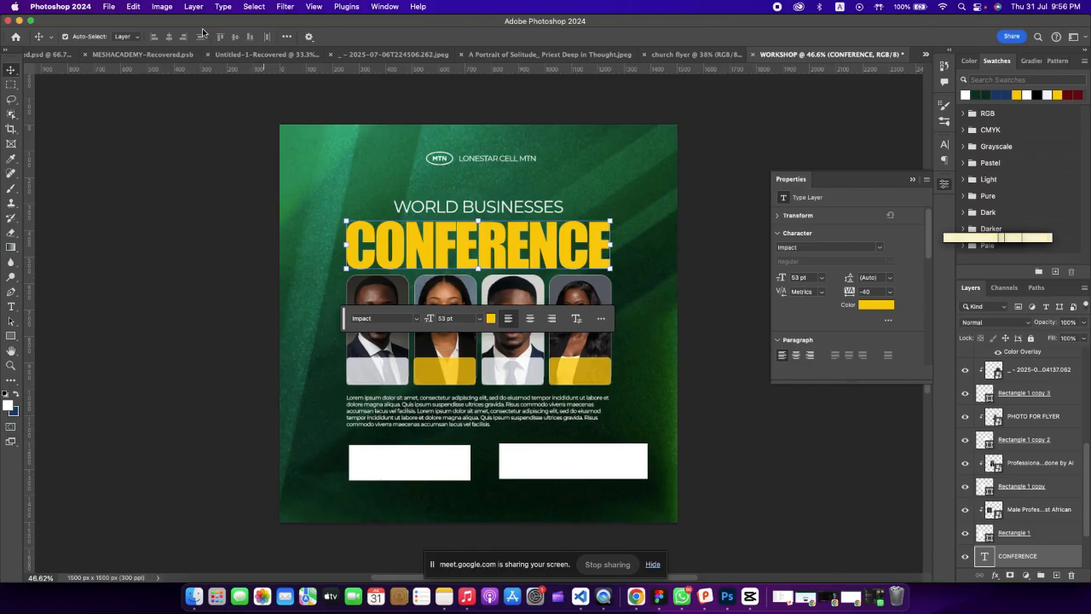
left_click(288, 37)
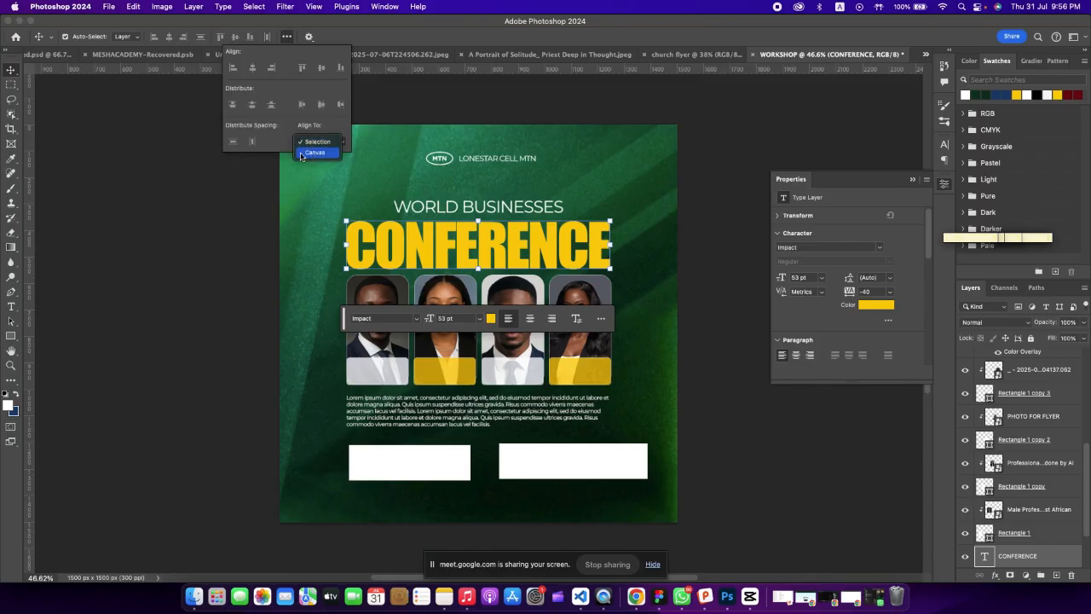
left_click(178, 245)
left_click(420, 249)
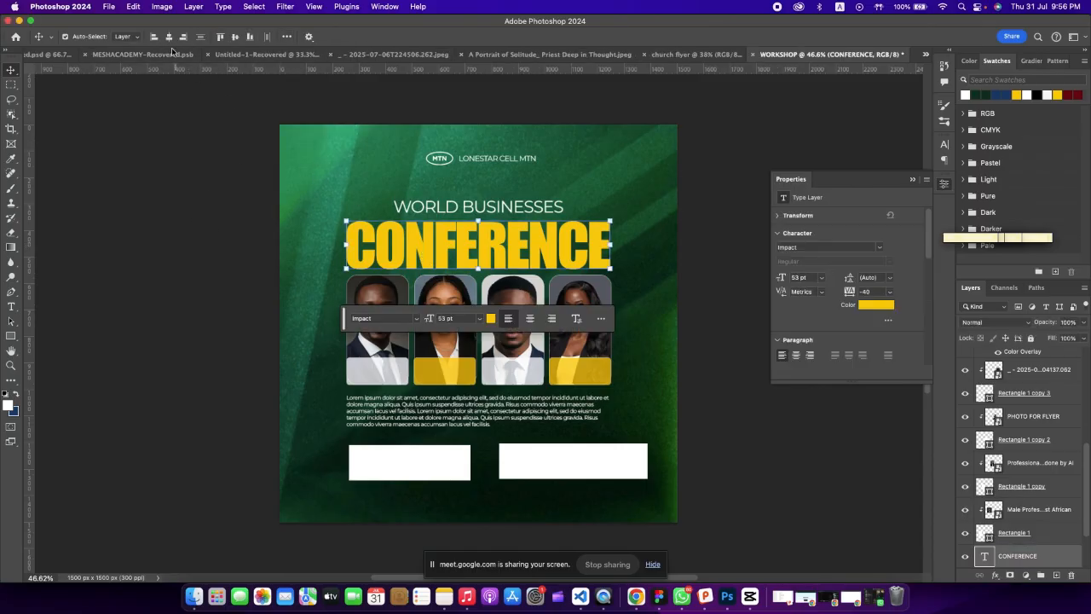
left_click(164, 267)
Add two vertical guides along the left and right edges of the portrait row.
scroll(460, 345, "down", 4)
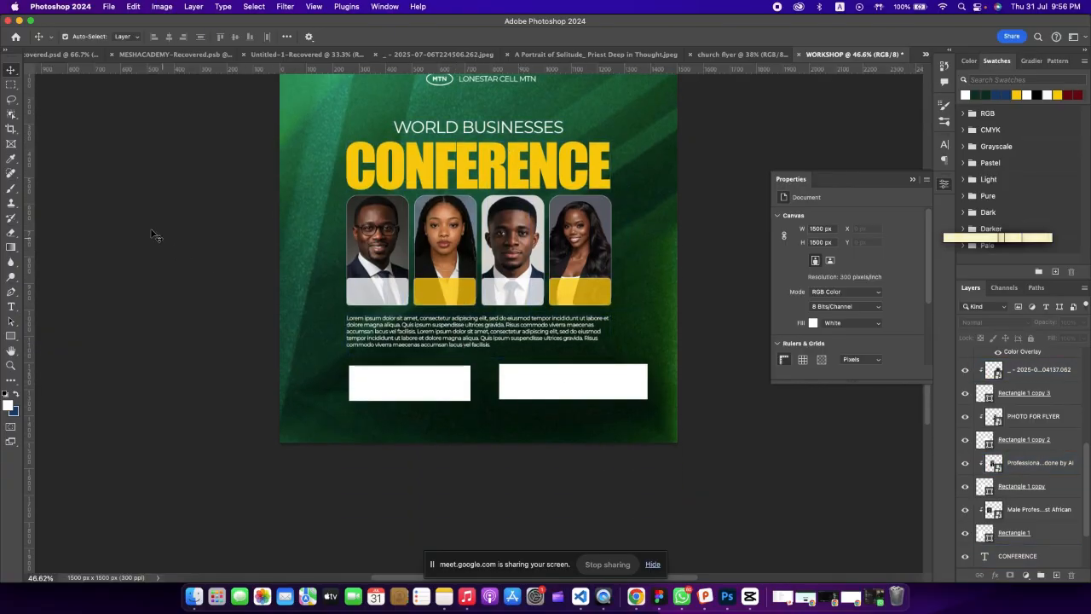
left_click_drag(34, 226, 346, 226)
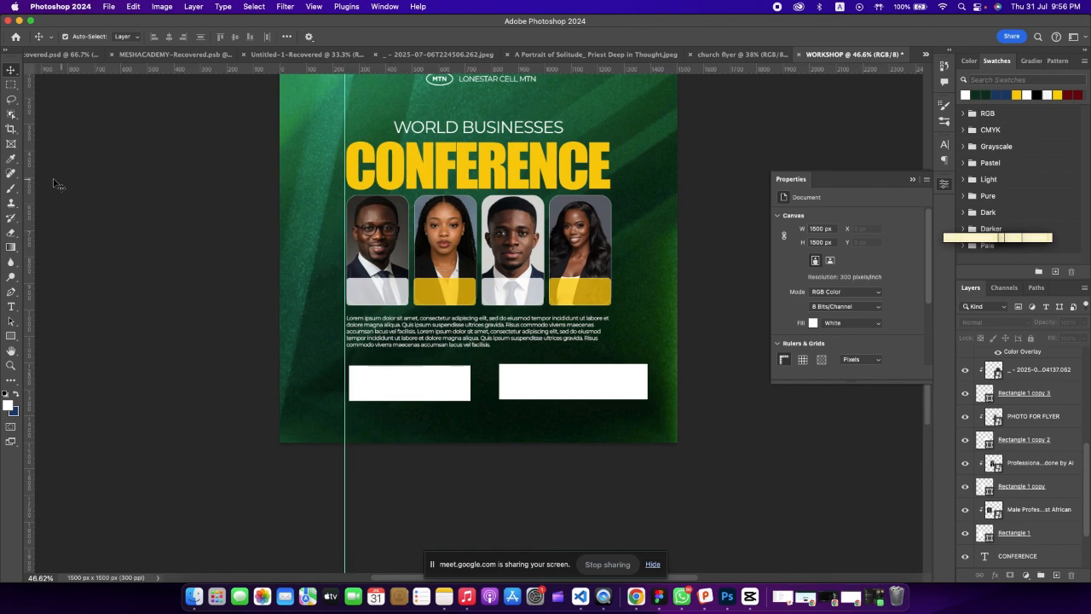
left_click_drag(28, 200, 613, 234)
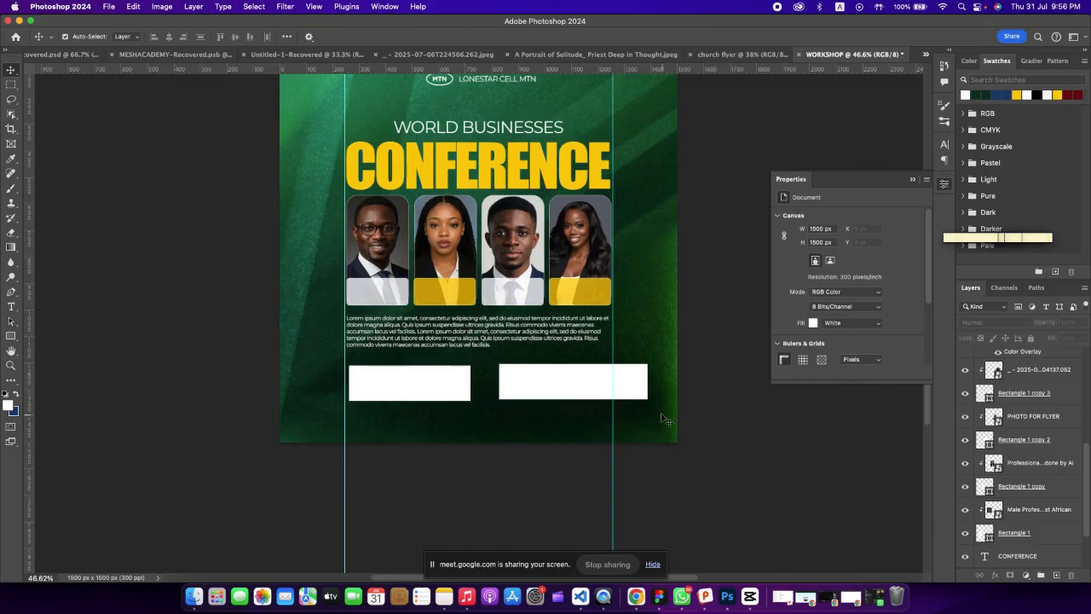
Line up the two white rectangles in one row, starting at the left guide with a small gap between them.
mouse_move(633, 386)
left_mouse_down()
mouse_move(605, 384)
mouse_move(614, 381)
left_mouse_up()
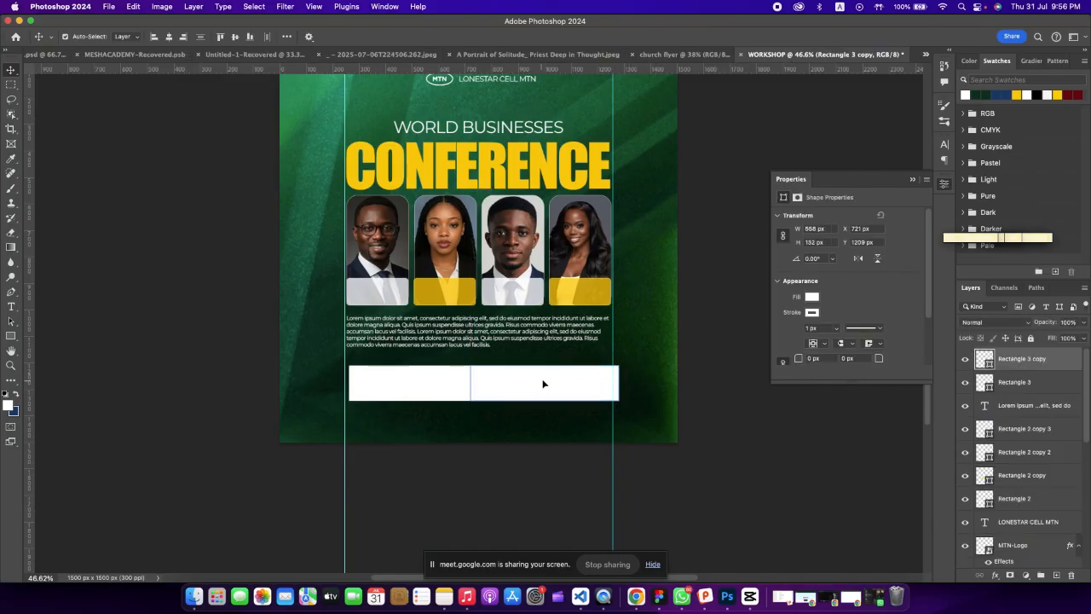
left_click_drag(540, 383, 542, 384)
left_click_drag(401, 377, 399, 376)
left_click(742, 395)
Narrow the second white rectangle to about 96.6% of its width so it ends at the right guide, keeping its height.
left_click(562, 388)
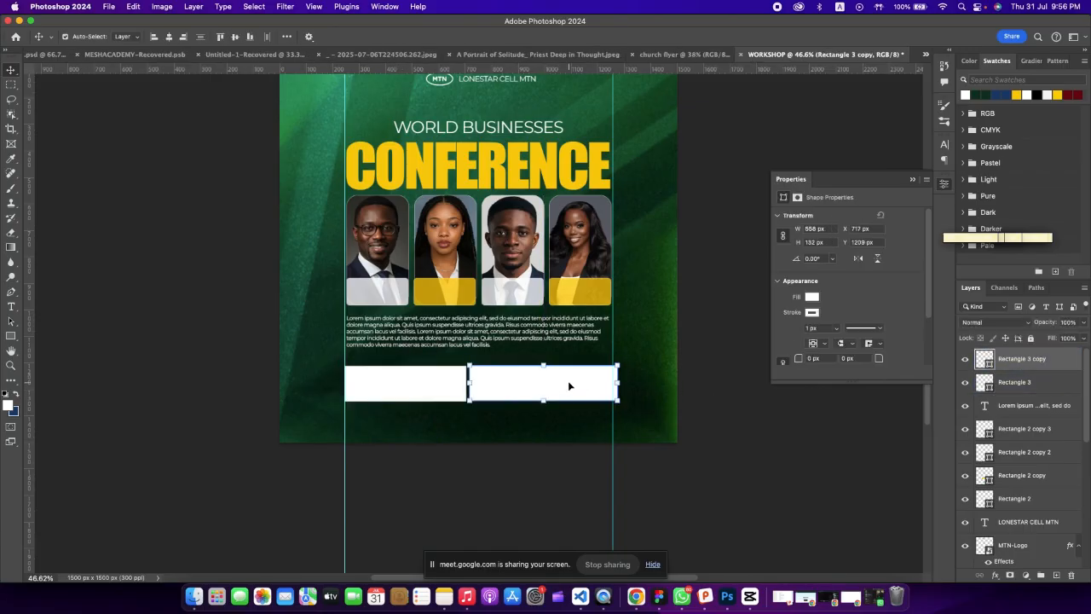
left_click_drag(611, 382, 613, 384)
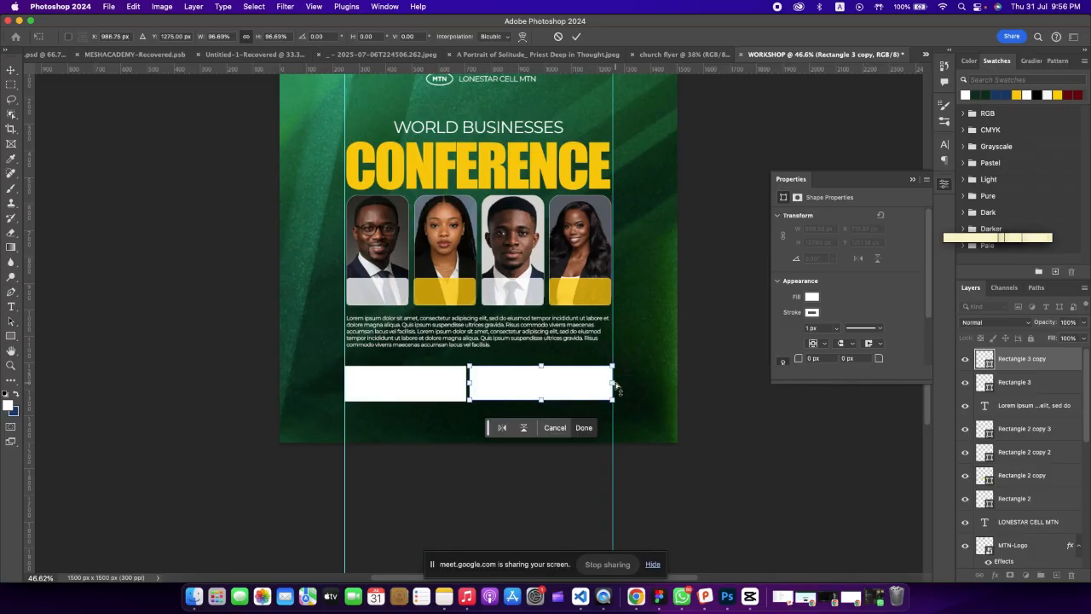
left_click_drag(615, 385, 611, 382)
left_click(577, 36)
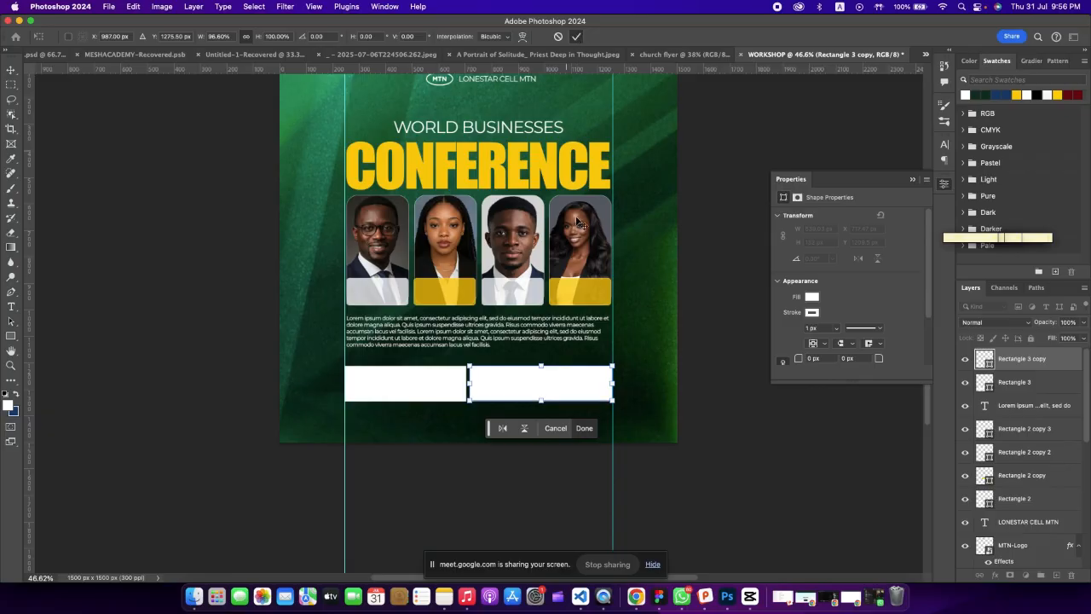
left_click(711, 436)
Draw a wide, shallow text box of placeholder text below the white rectangles and set its size to 4 pt.
scroll(468, 426, "down", 2)
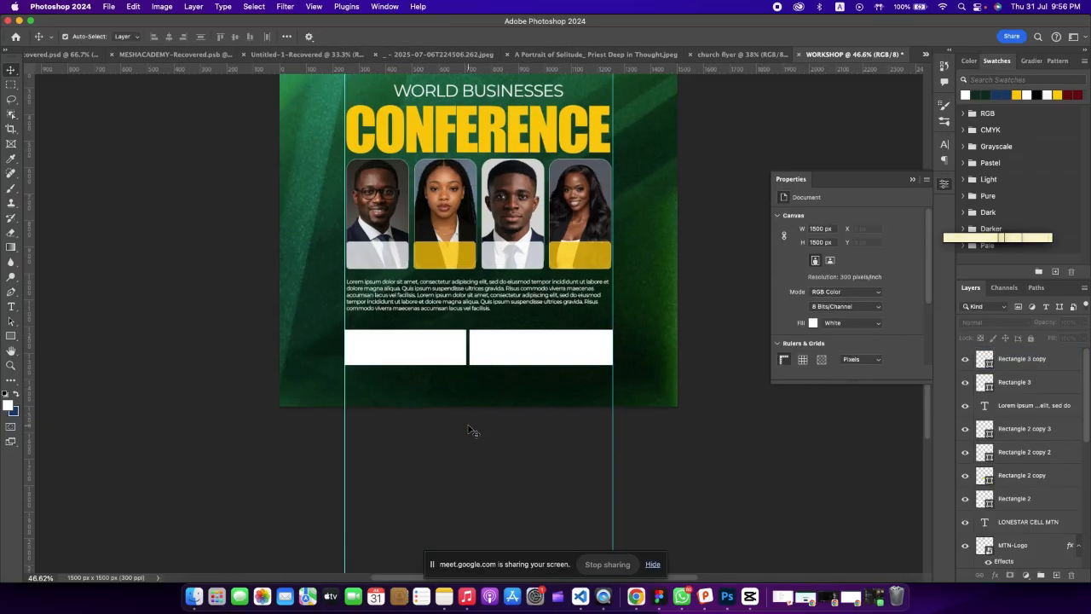
scroll(531, 388, "up", 3)
scroll(532, 391, "up", 1)
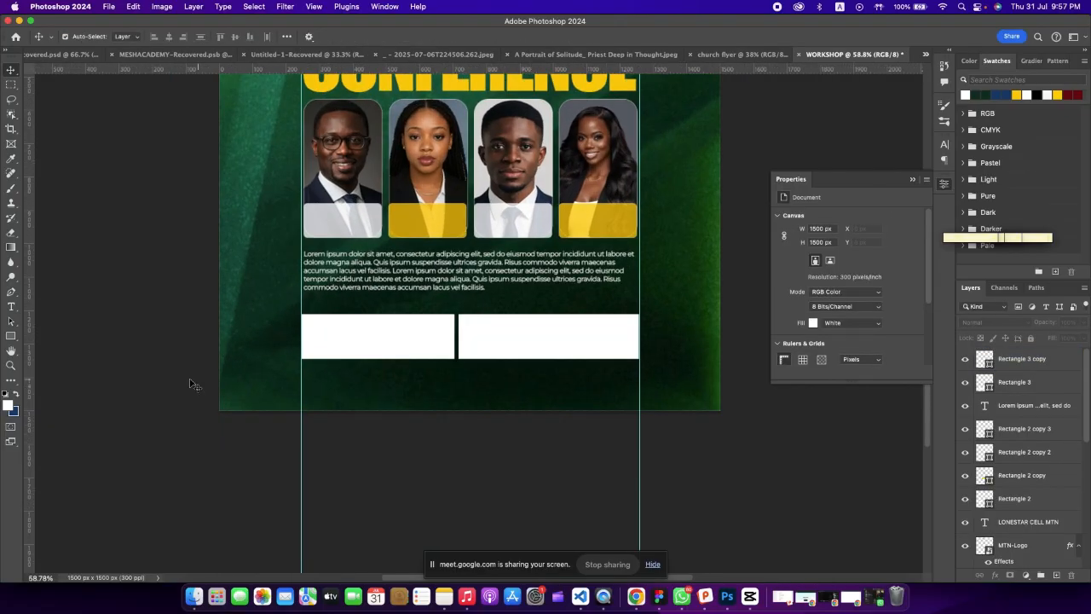
left_click(11, 307)
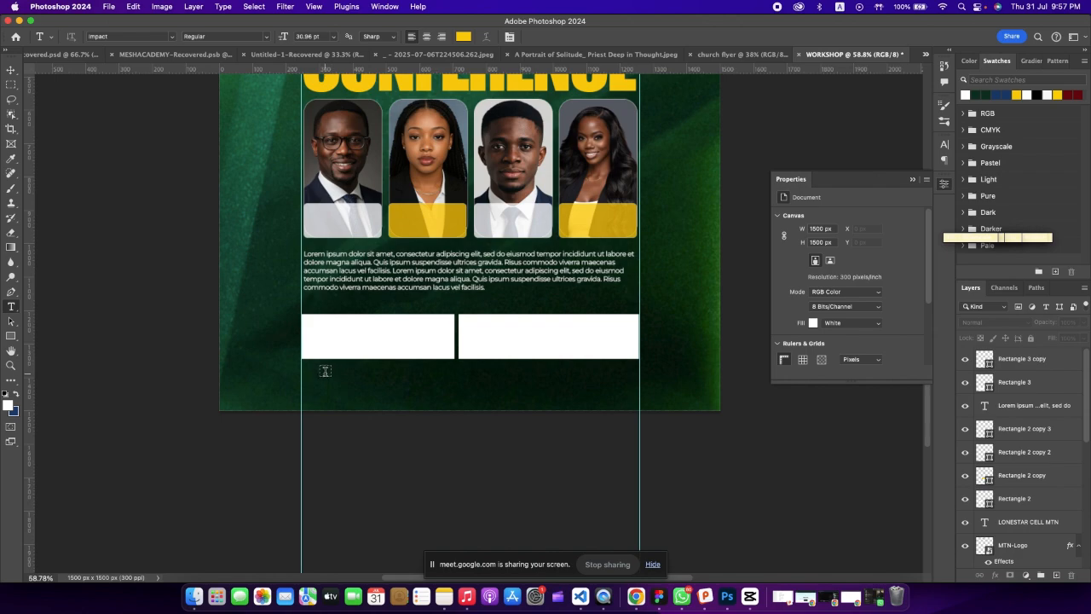
left_click_drag(323, 372, 622, 385)
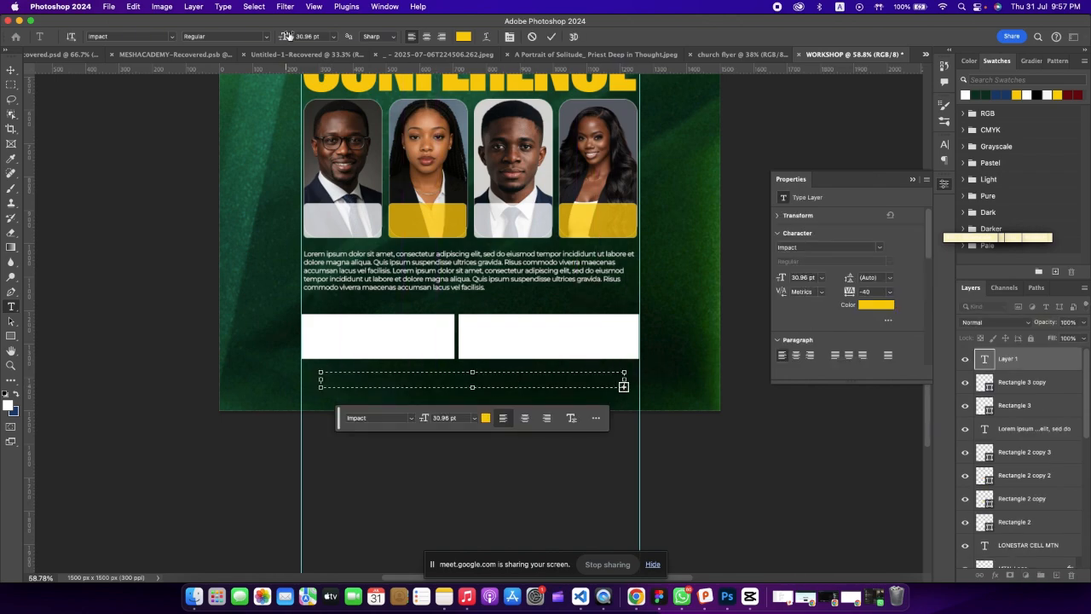
left_click_drag(277, 40, 270, 41)
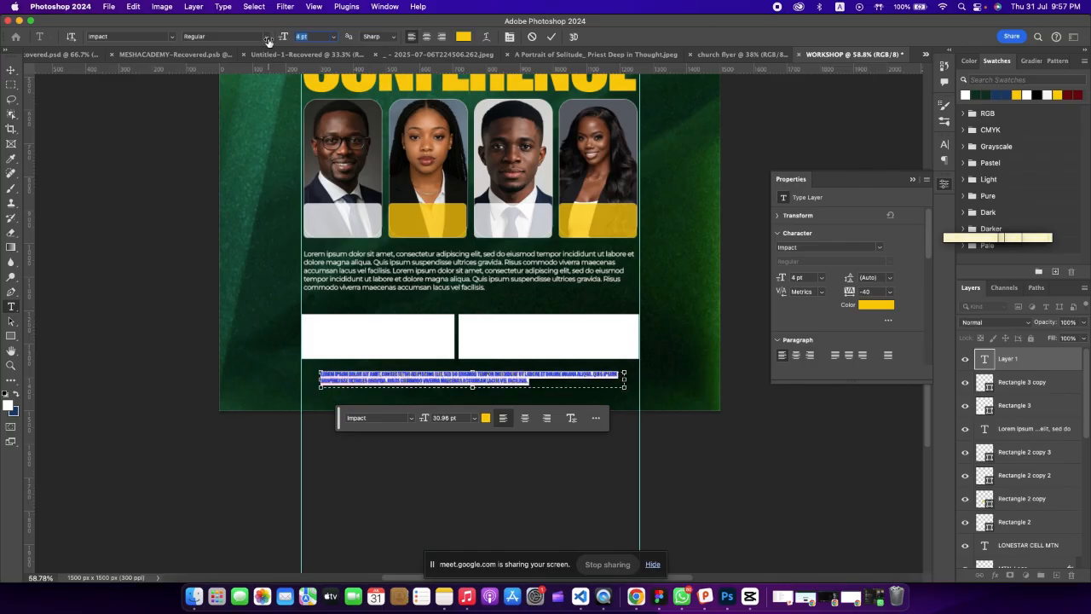
Set the new placeholder text to Montserrat at 3 pt and turn off All Caps.
left_click(169, 39)
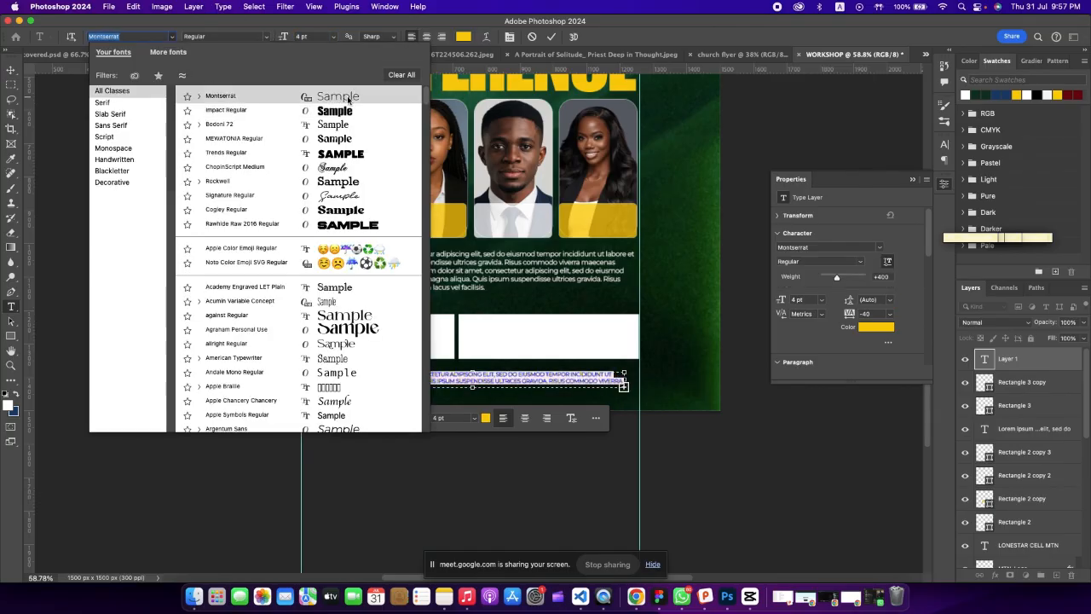
left_click(310, 98)
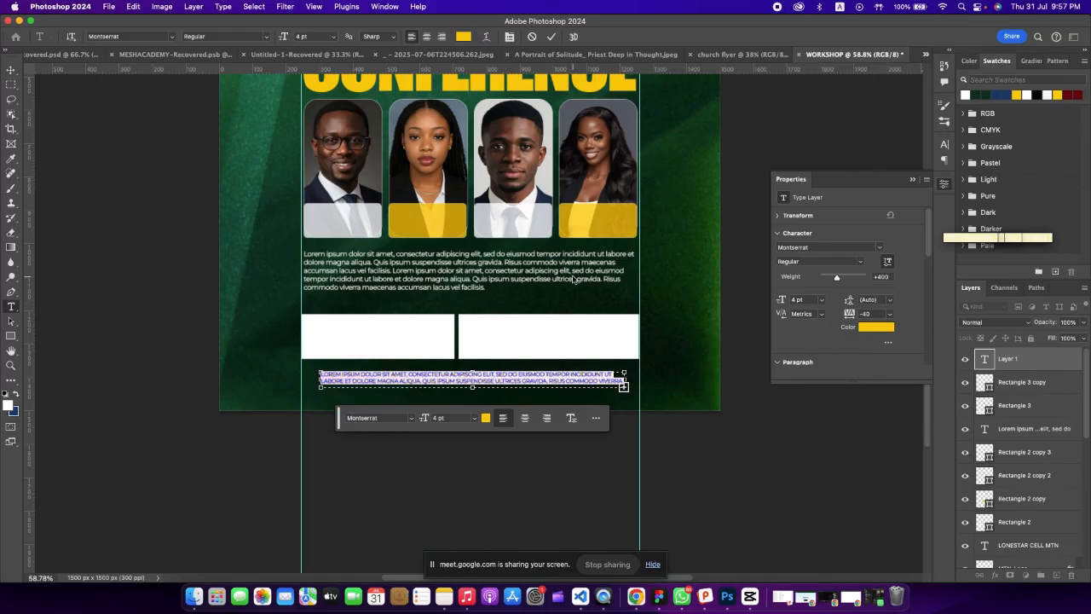
left_click_drag(286, 42, 280, 42)
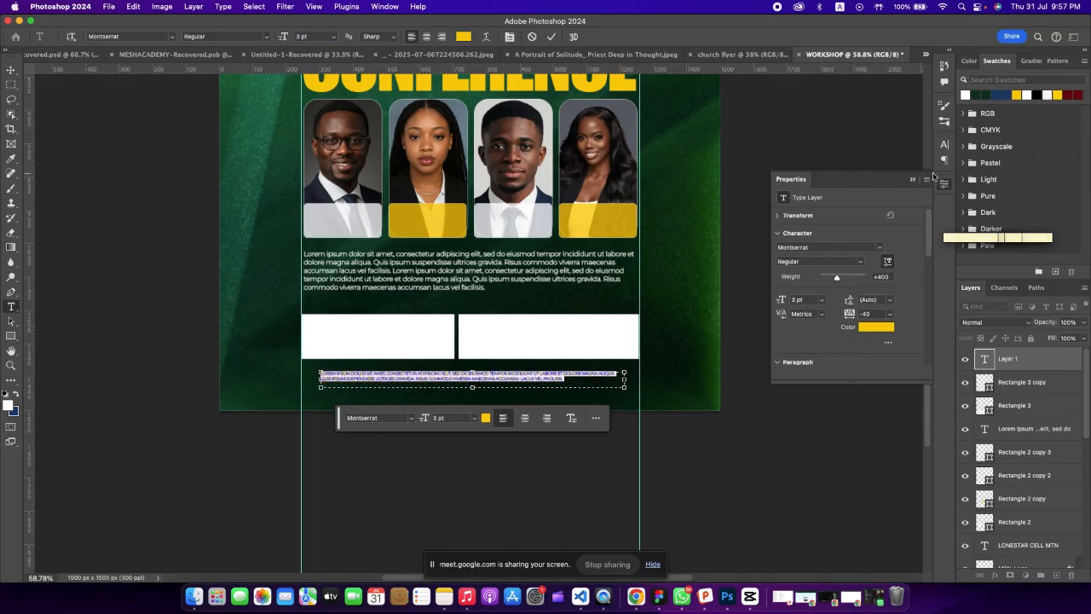
left_click(945, 143)
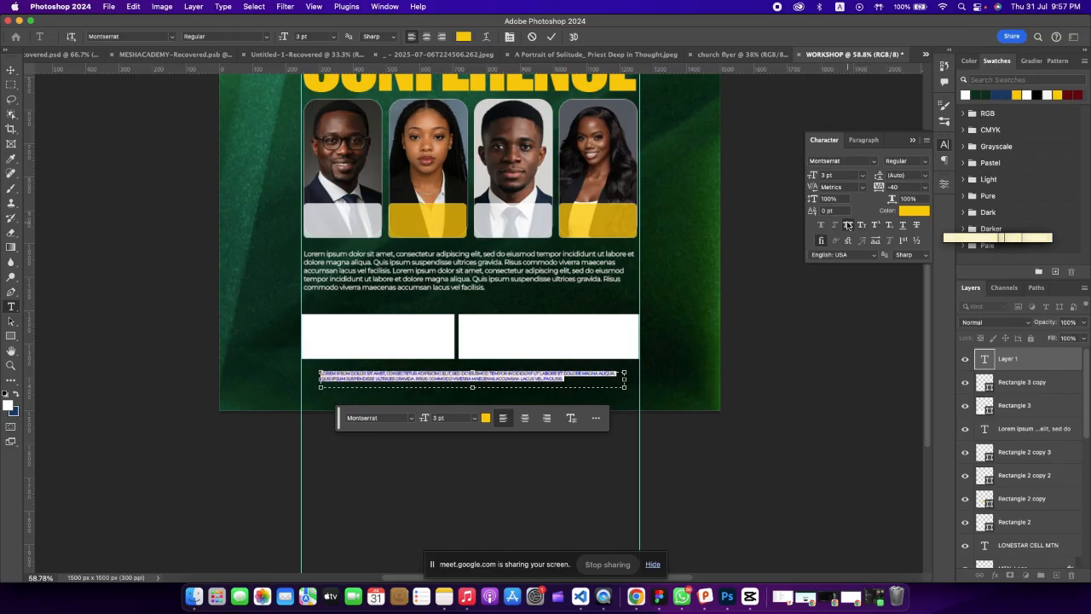
left_click(848, 225)
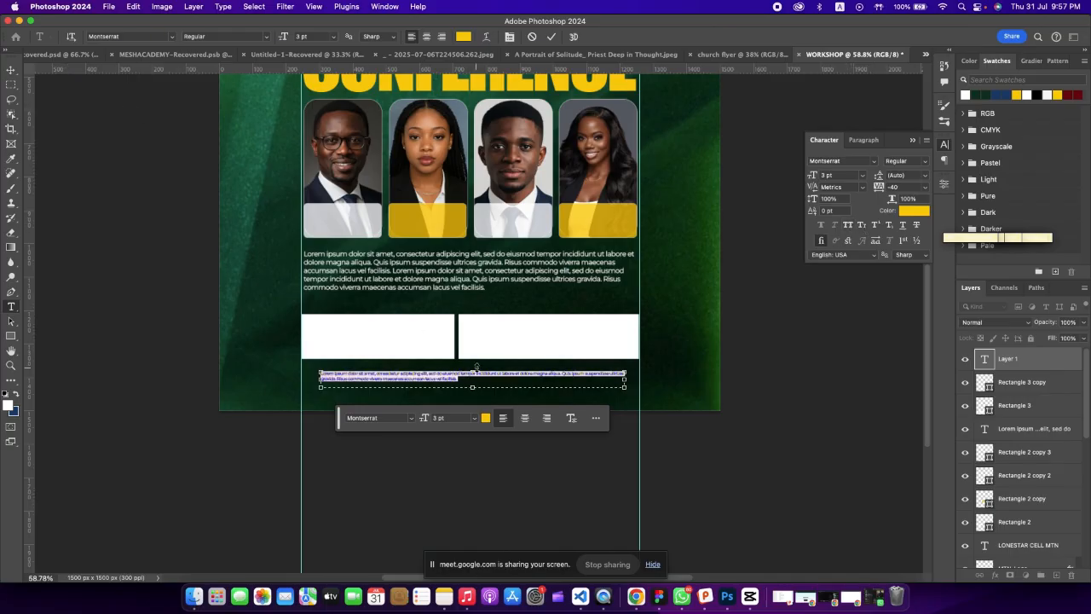
Narrow the new text box to about three quarters of its width and center-align its lines.
left_click_drag(626, 379, 553, 379)
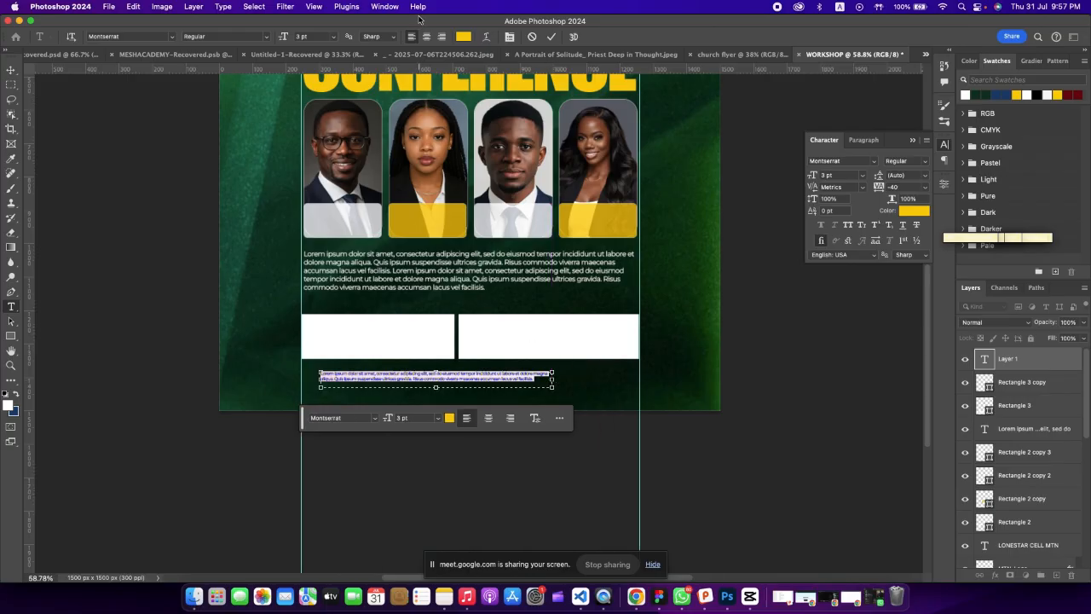
left_click(426, 36)
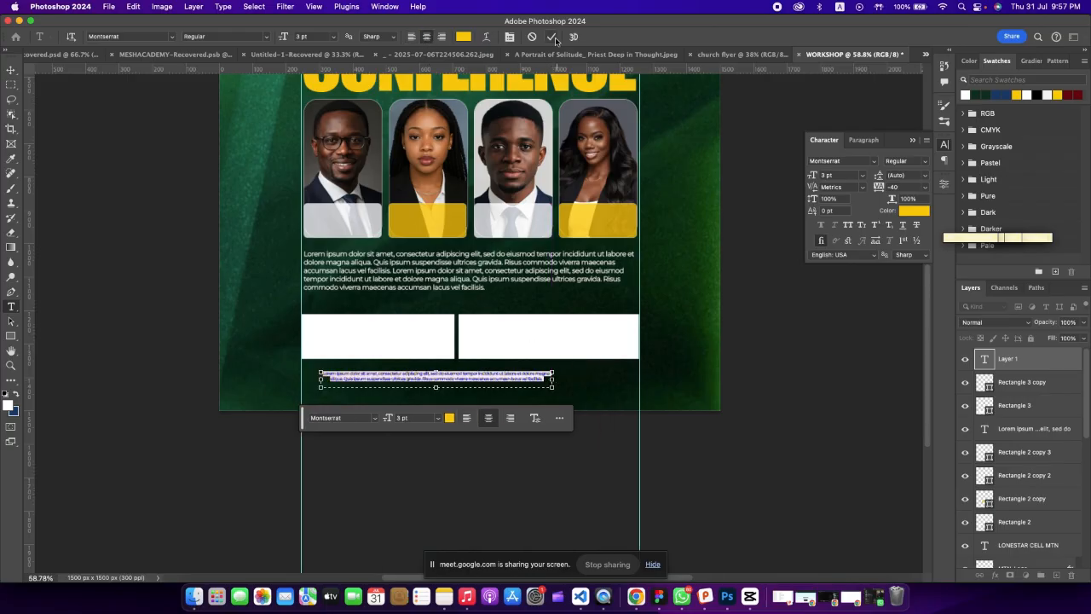
left_click(551, 36)
Center the yellow placeholder text block horizontally on the canvas.
left_click(11, 70)
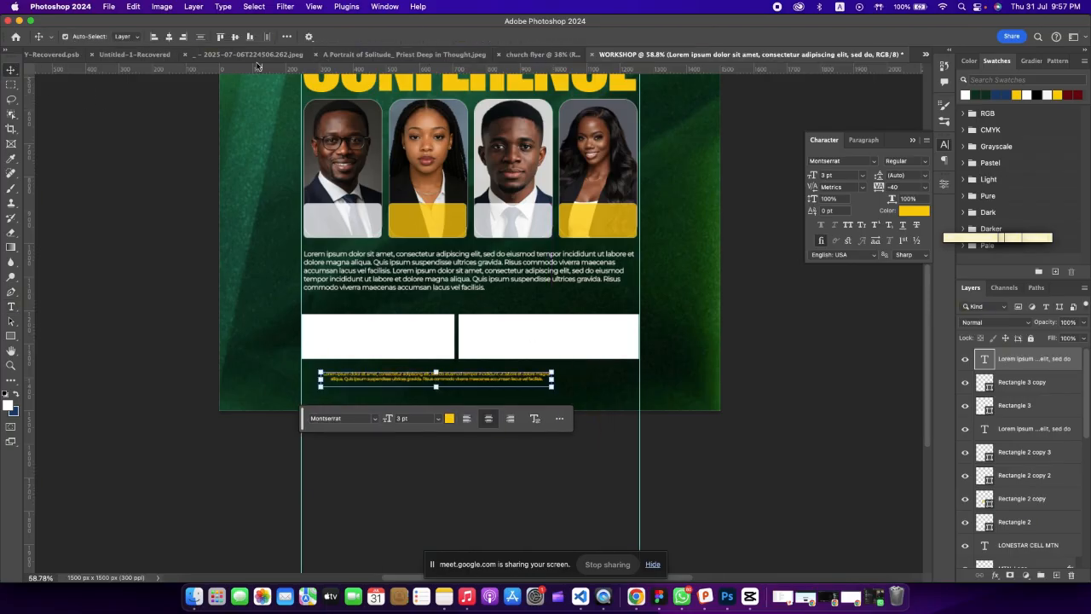
left_click(168, 37)
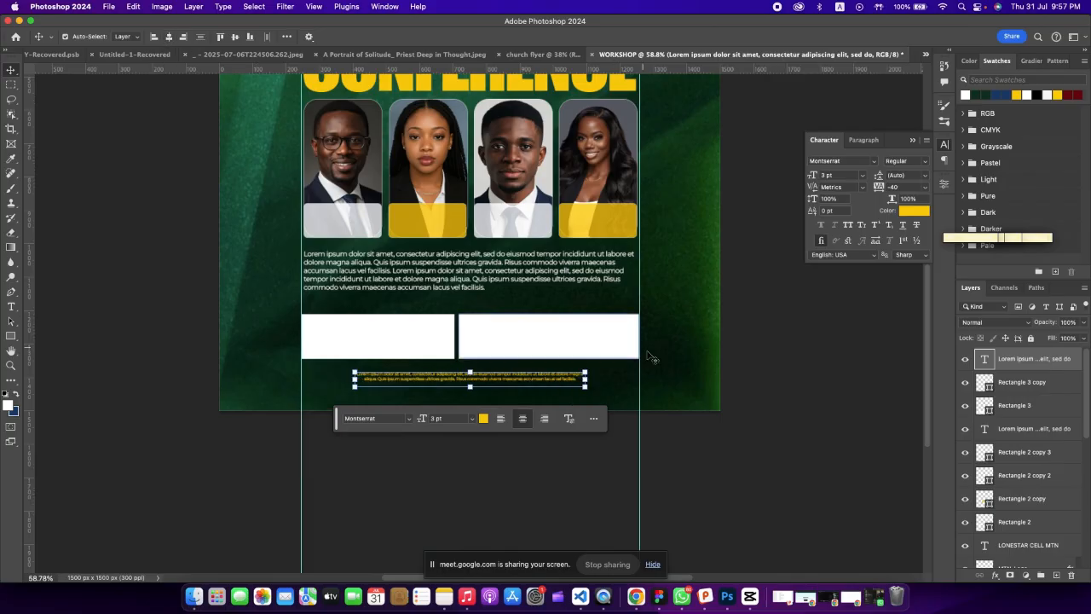
left_click(698, 421)
Set the yellow placeholder text's font size to 5 pt.
left_click(483, 380)
double_click(483, 379)
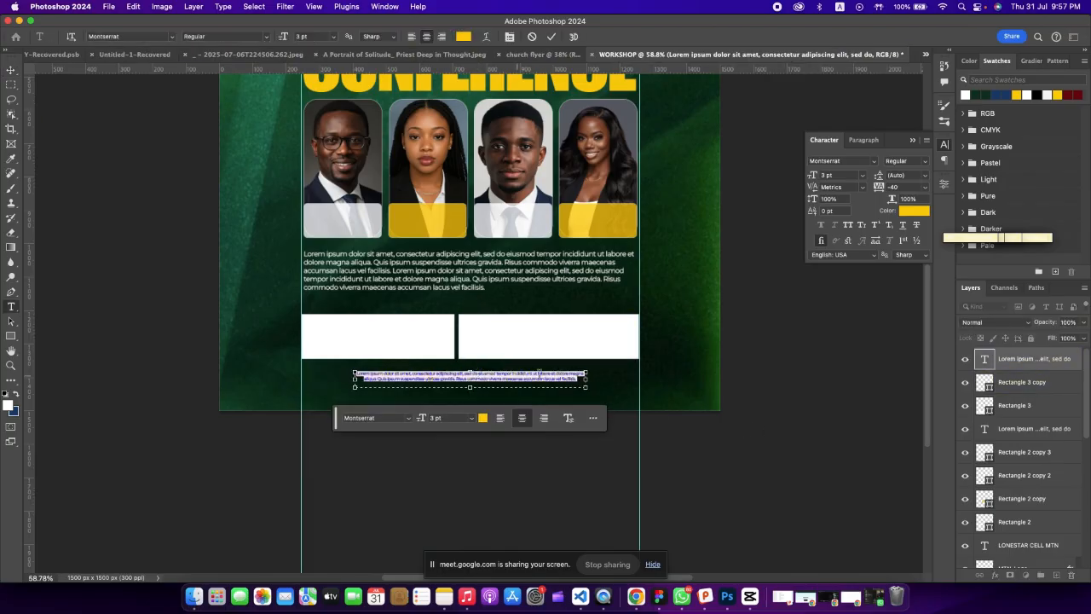
left_click_drag(814, 176, 814, 178)
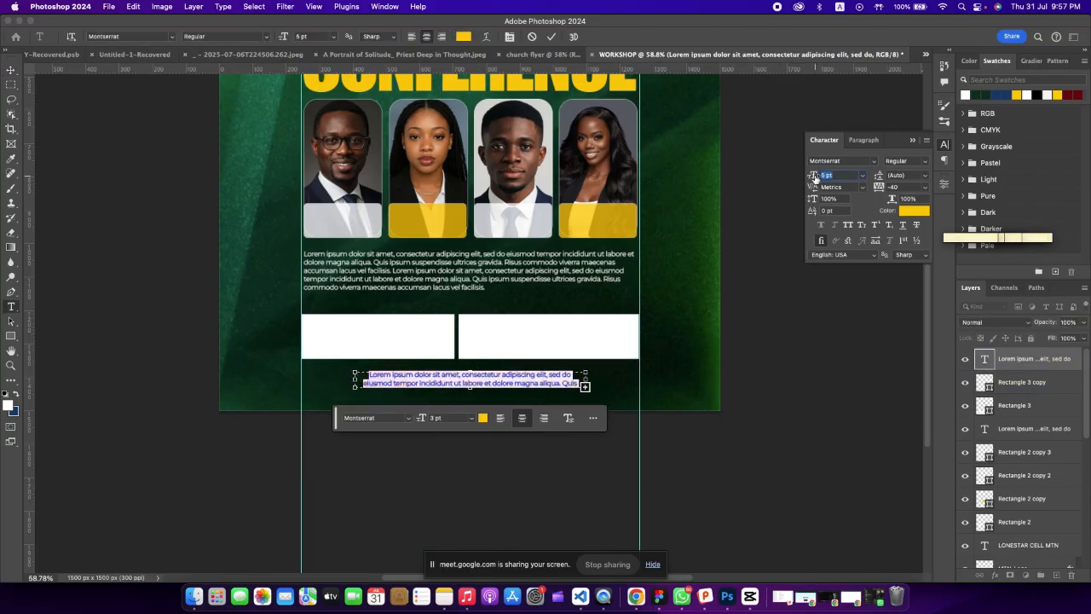
left_click(12, 72)
left_click(275, 350)
key("super+minus")
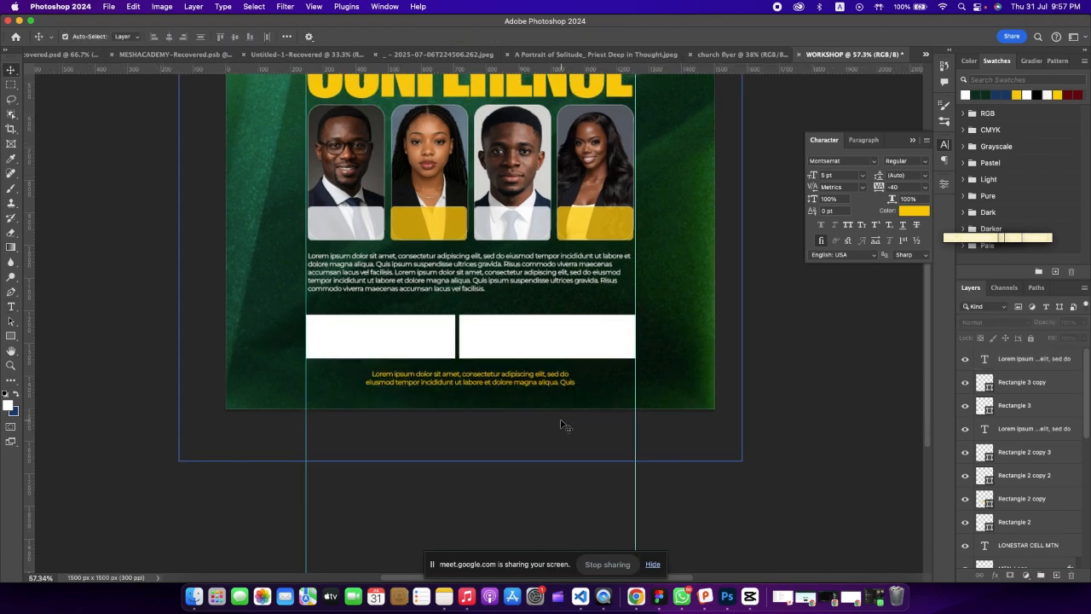
Examine the overall flyer layout and the two white details boxes between the body text and the yellow footer text.
scroll(807, 385, "down", 5)
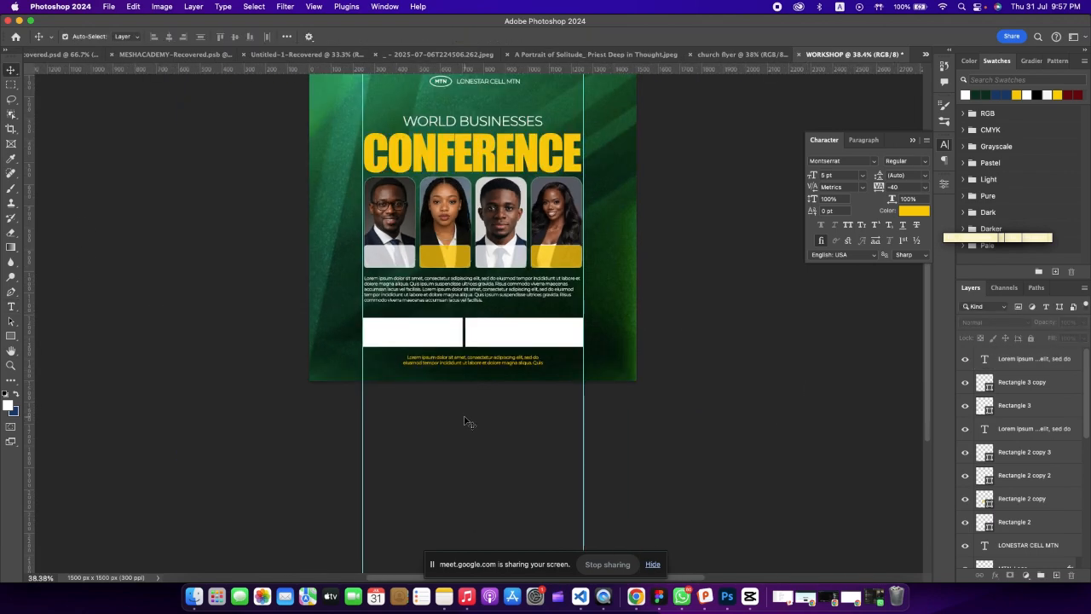
scroll(466, 422, "down", 3)
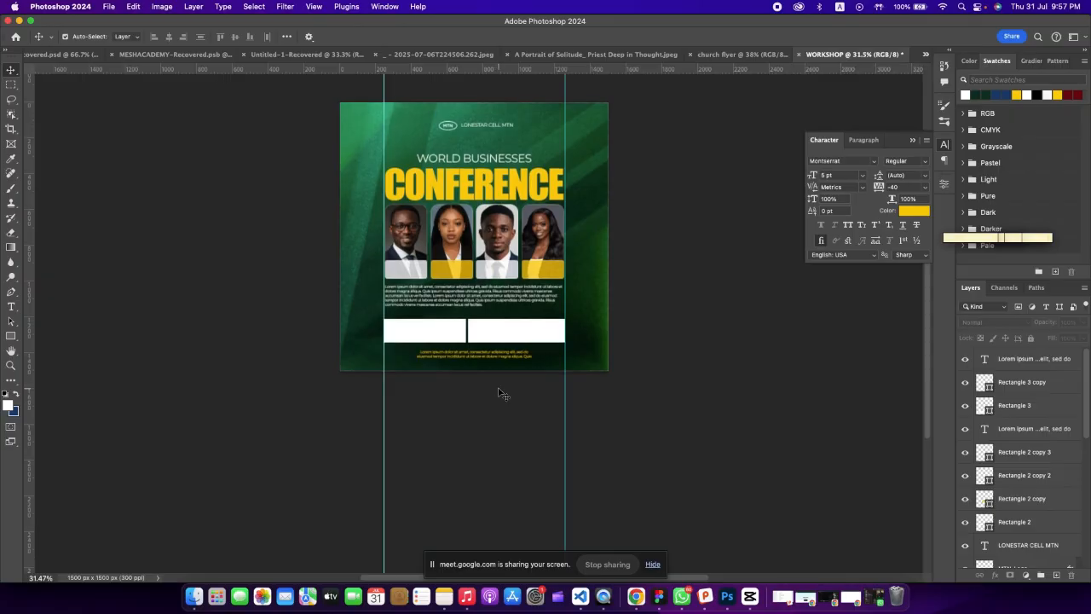
scroll(500, 389, "up", 1)
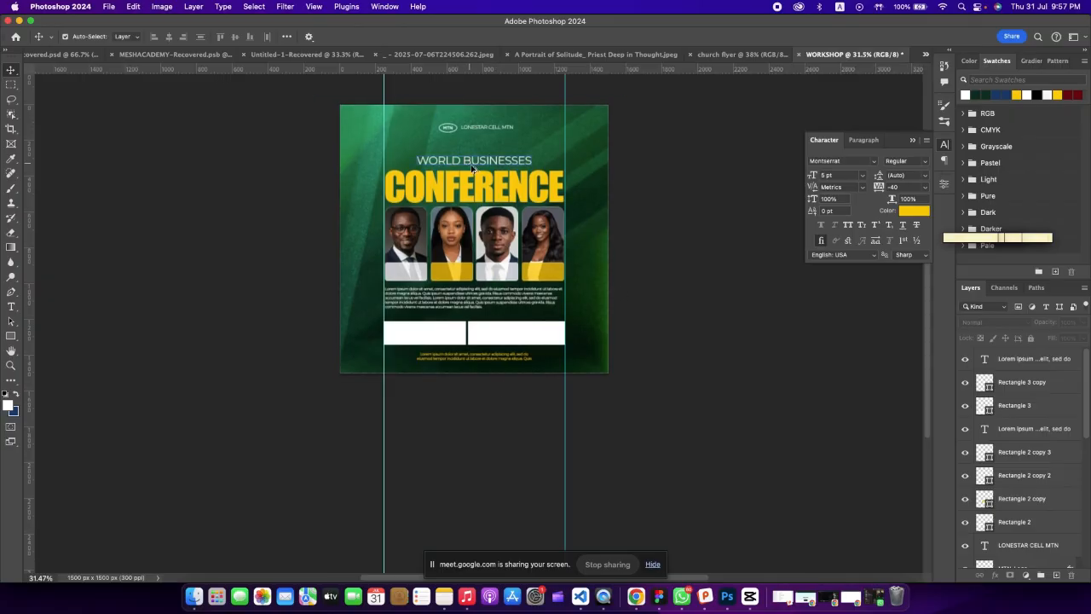
scroll(474, 170, "up", 1)
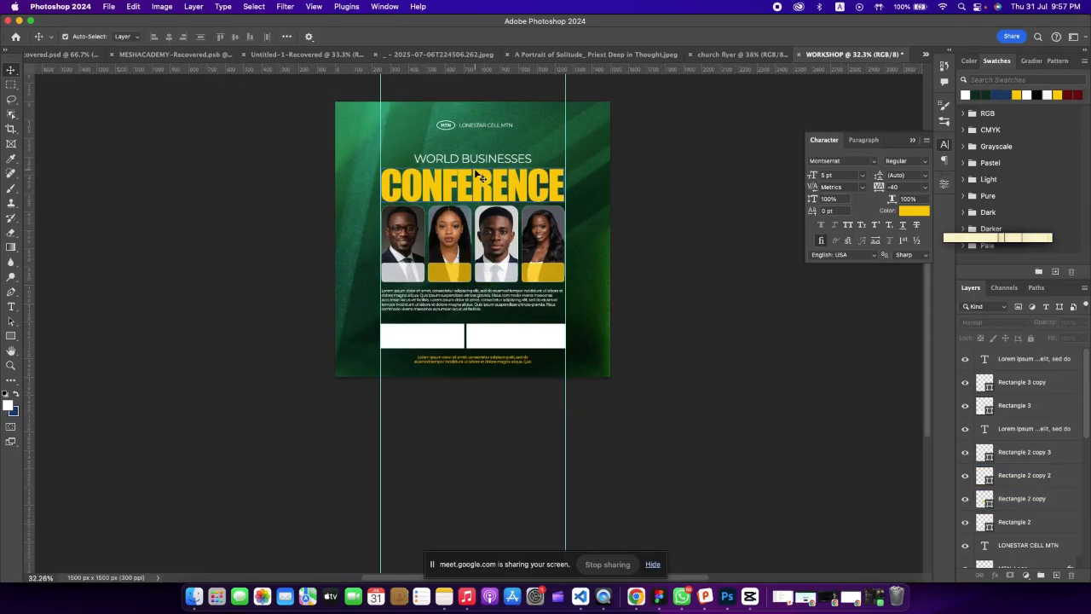
left_click(403, 336)
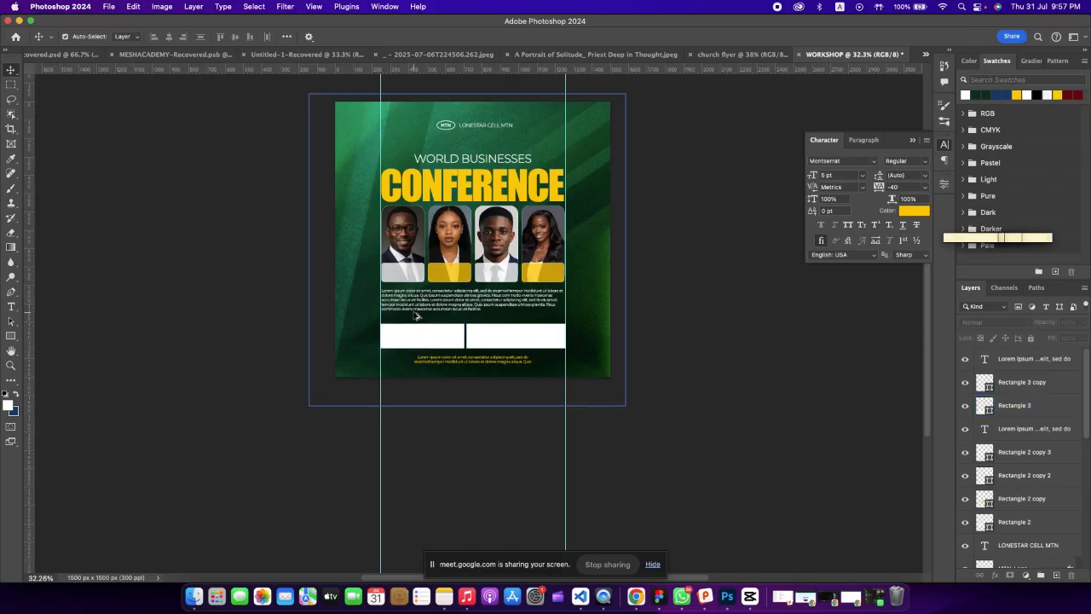
scroll(409, 332, "up", 10)
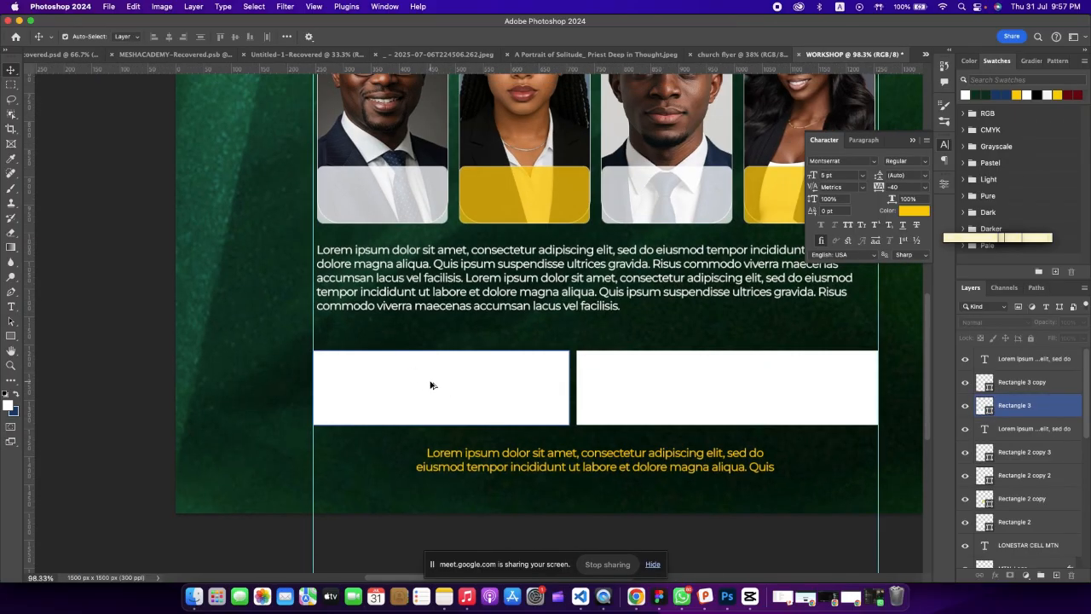
left_click(728, 409)
scroll(743, 397, "down", 4)
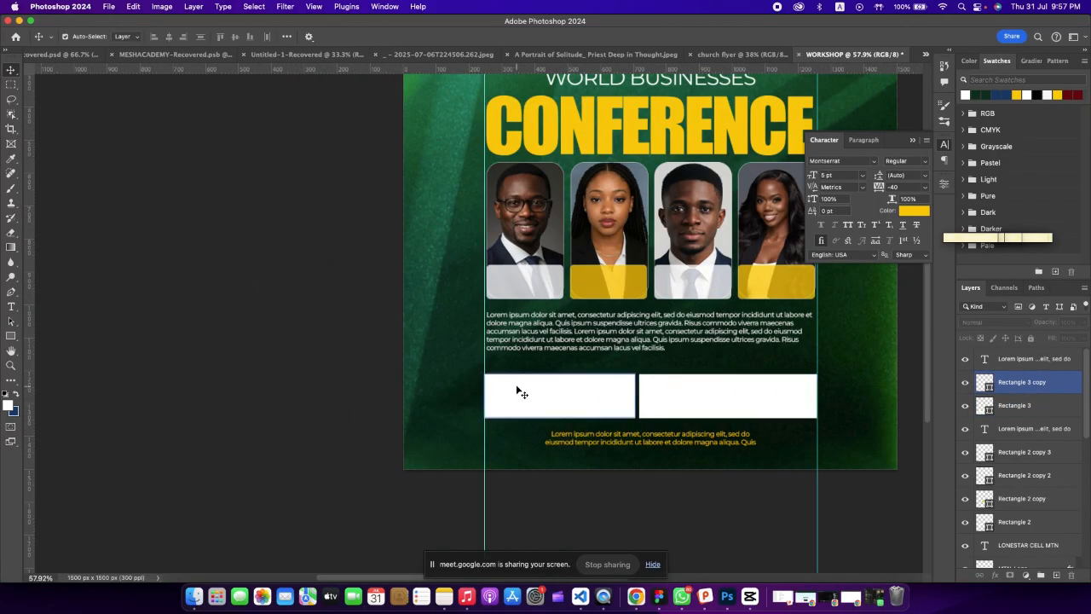
left_click(545, 455)
left_click(566, 415)
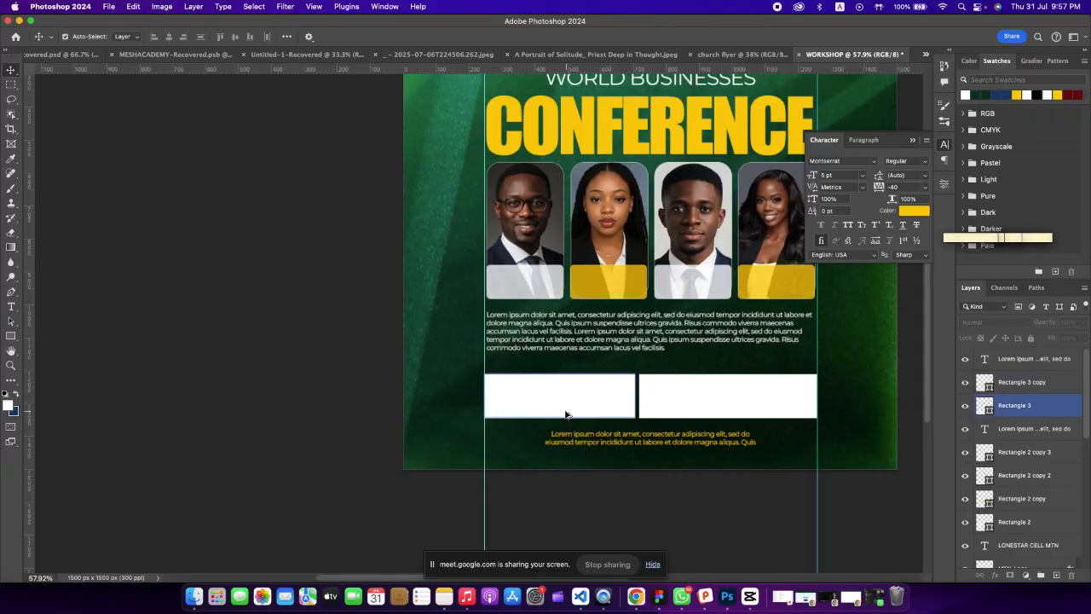
scroll(536, 393, "up", 1)
left_click(718, 399)
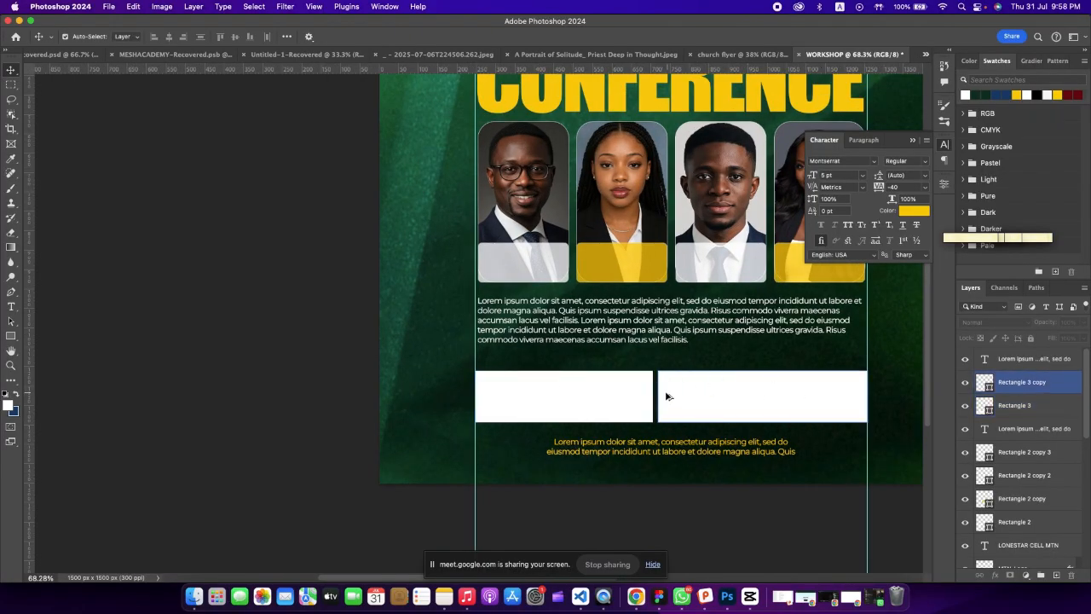
left_click(641, 406)
scroll(640, 406, "down", 6)
left_click(861, 399)
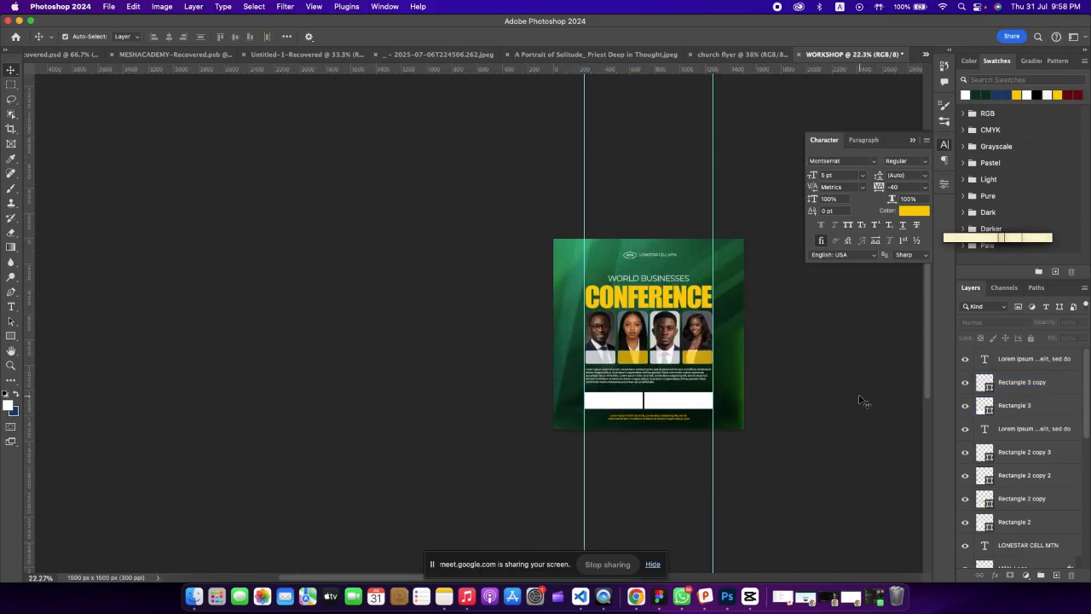
scroll(860, 399, "up", 2)
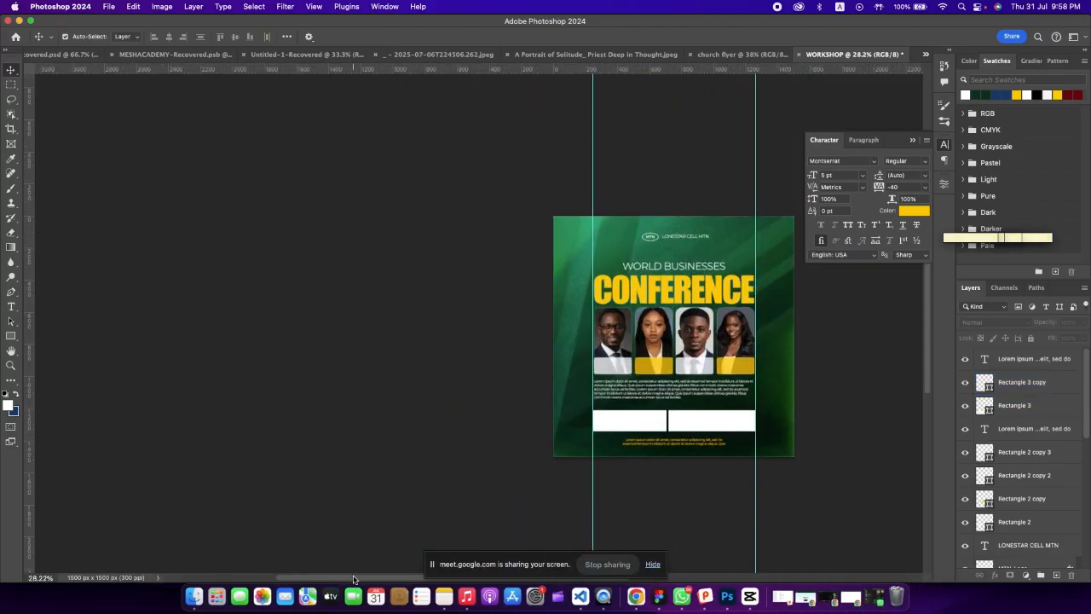
left_click_drag(354, 579, 415, 580)
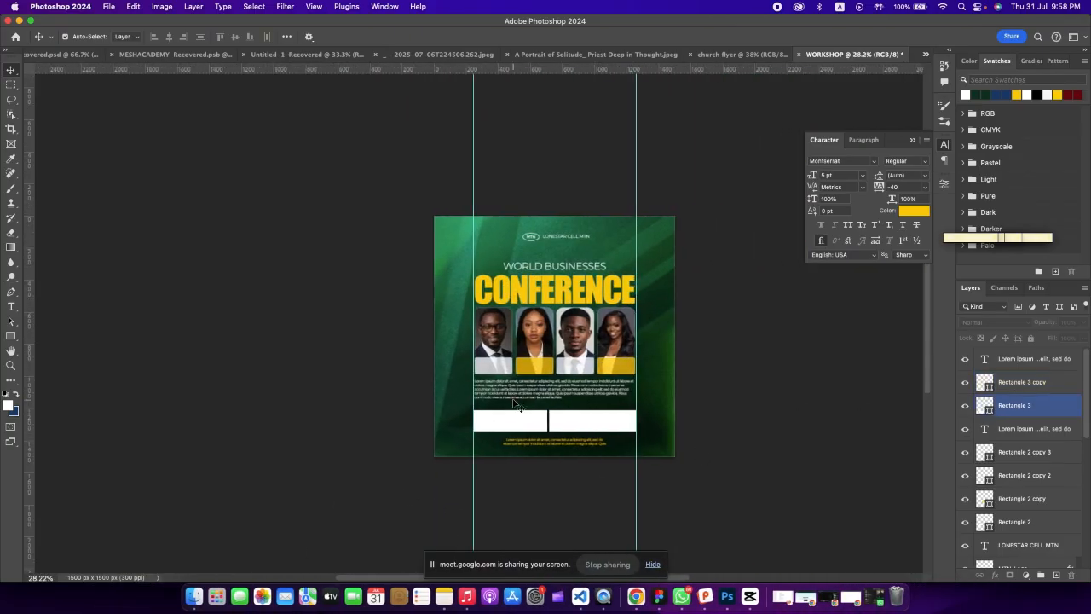
scroll(516, 403, "up", 6)
scroll(709, 453, "down", 2)
scroll(679, 432, "up", 3)
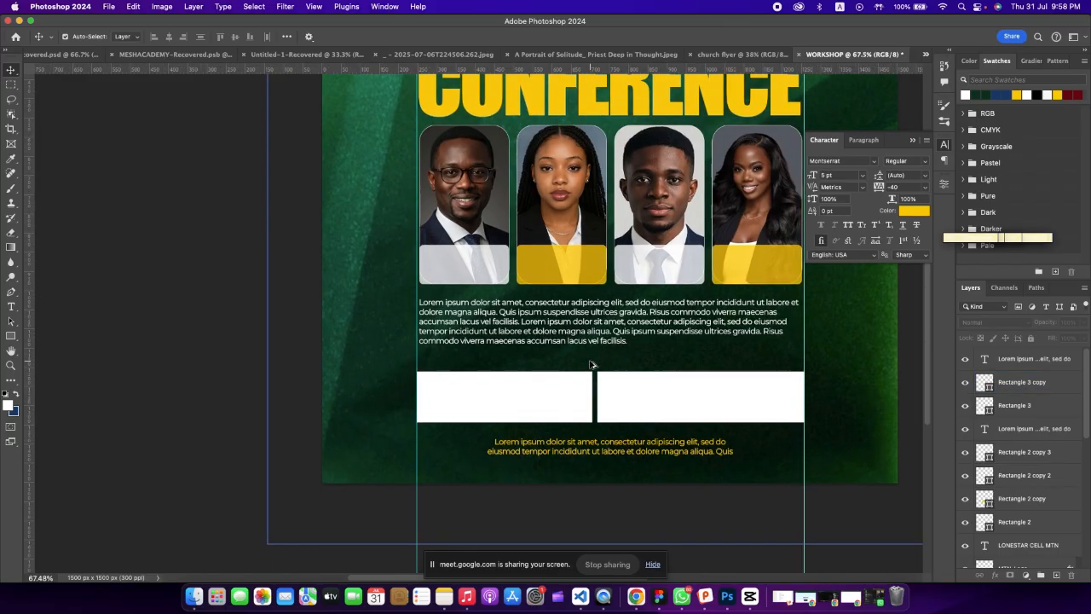
scroll(665, 431, "down", 2)
Fill the left white details box with the yellow swatch color.
left_click(362, 331)
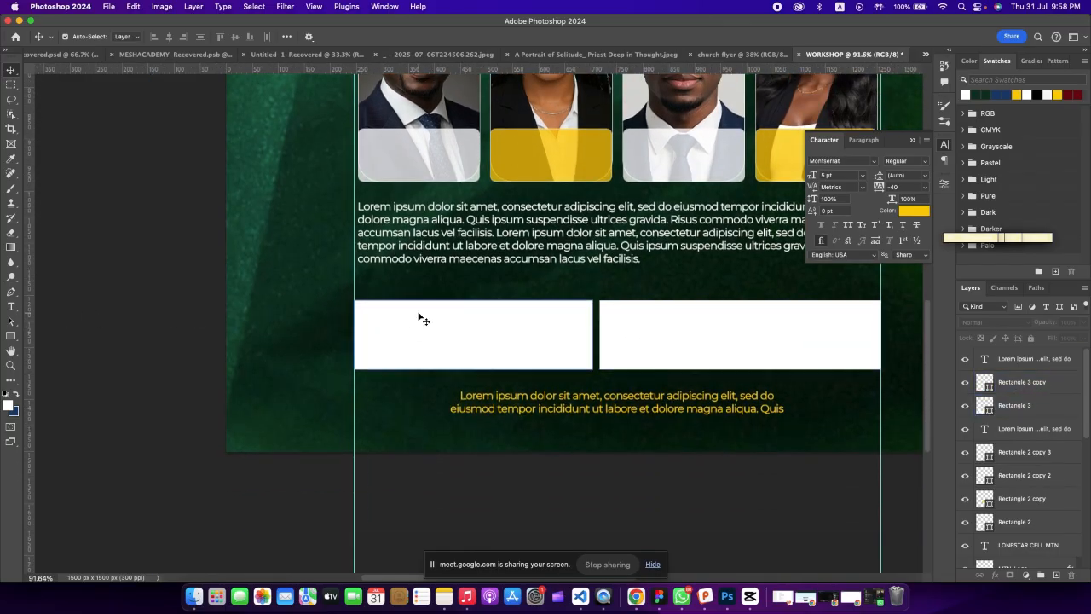
left_click(511, 343)
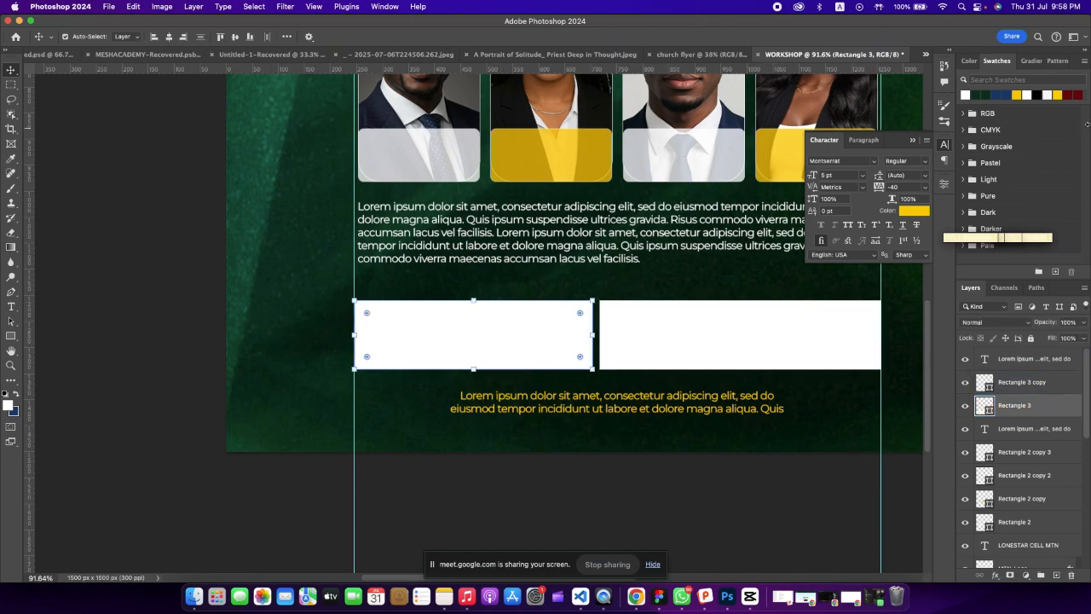
left_click(1019, 97)
key("alt+BackSpace")
left_click(211, 349)
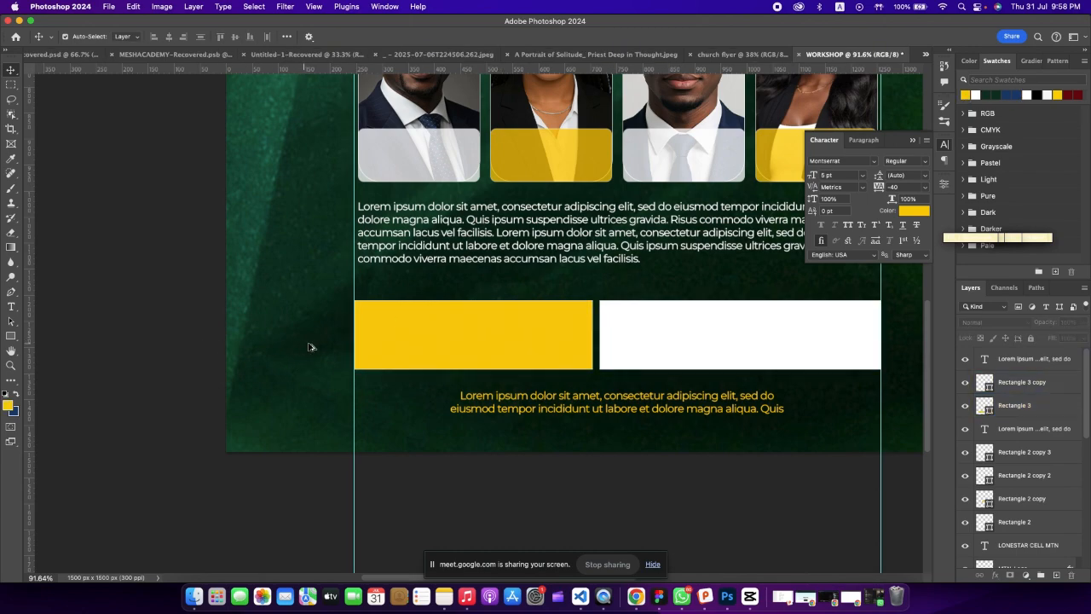
scroll(325, 345, "down", 3)
scroll(324, 346, "down", 1)
left_click(414, 357)
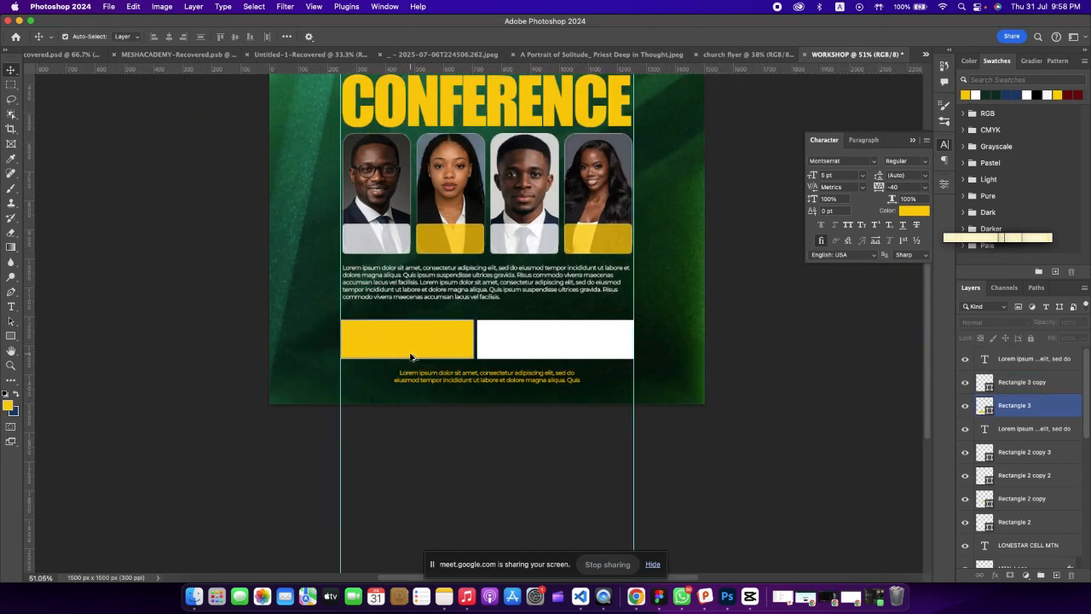
scroll(412, 356, "up", 3)
left_click(239, 318)
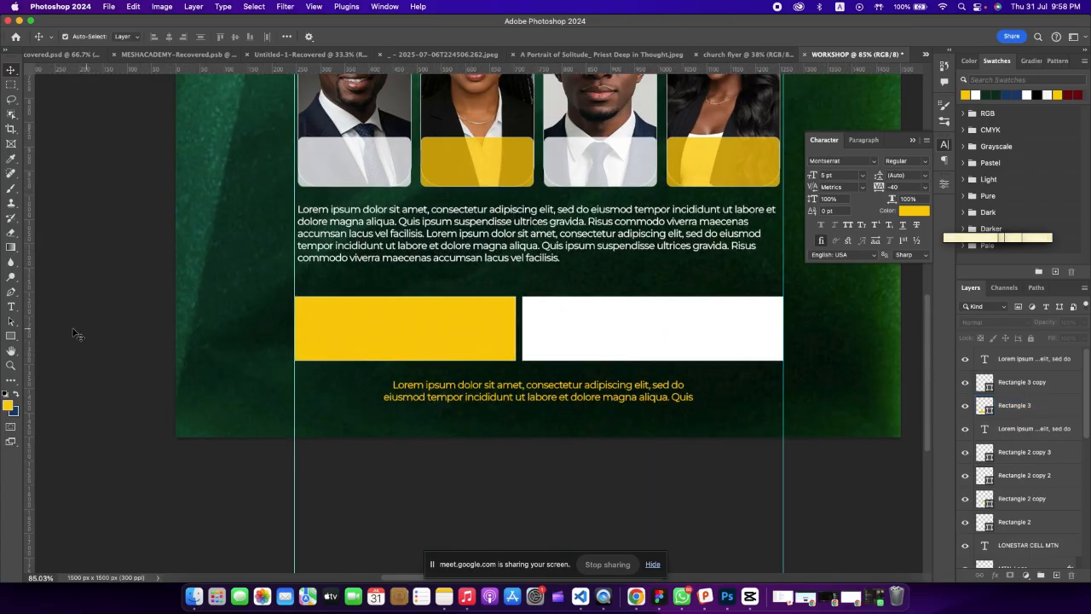
Start a new text line in the yellow box's upper left and color it dark green (#042313), sampled from the background.
left_click(9, 307)
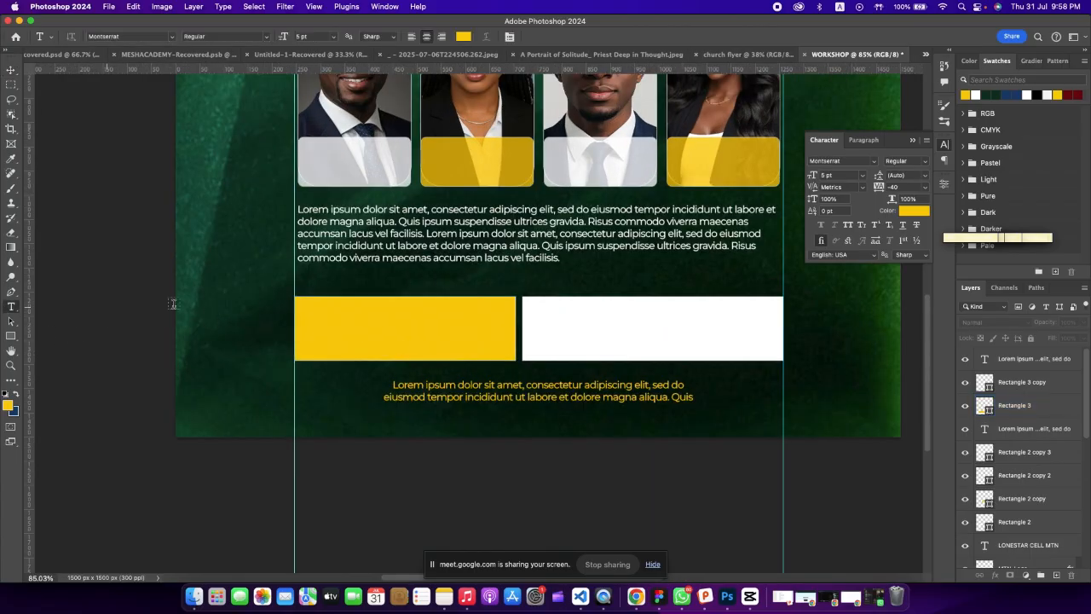
left_click(312, 279)
left_click_drag(338, 296, 364, 322)
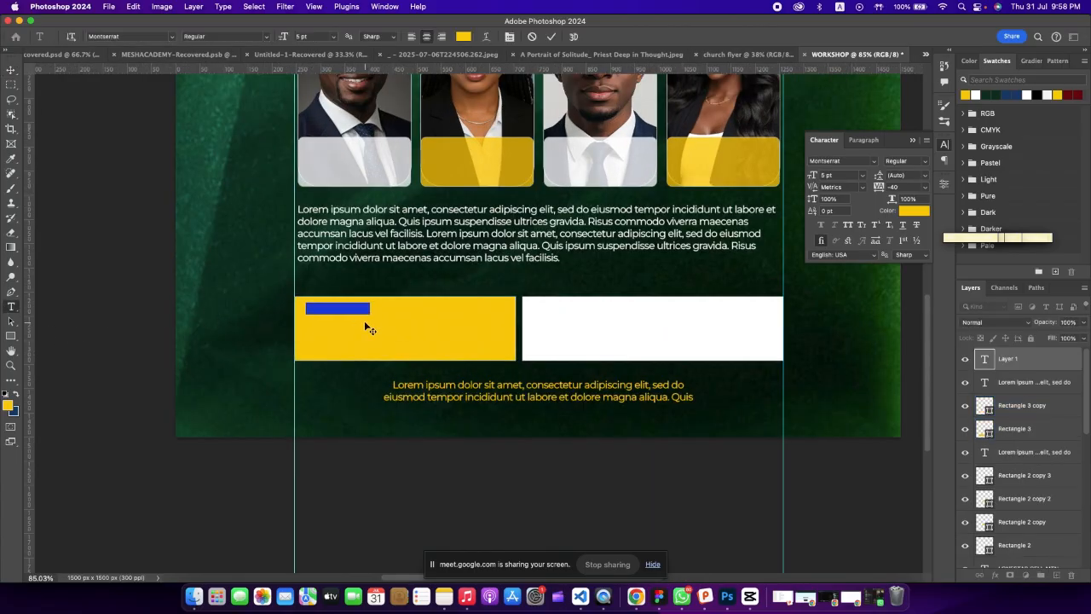
left_click(464, 36)
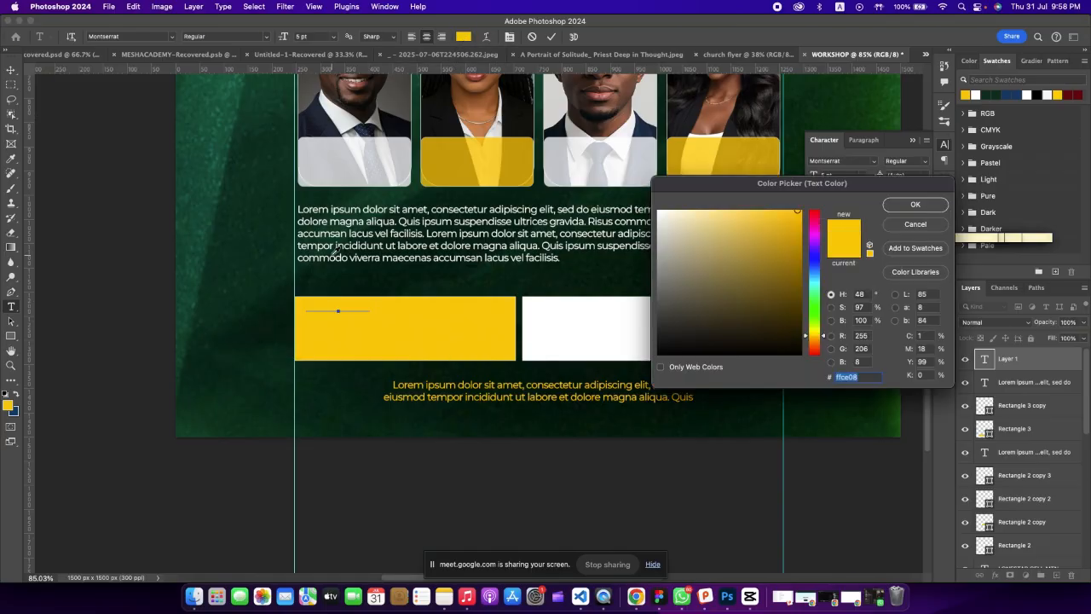
left_click(337, 284)
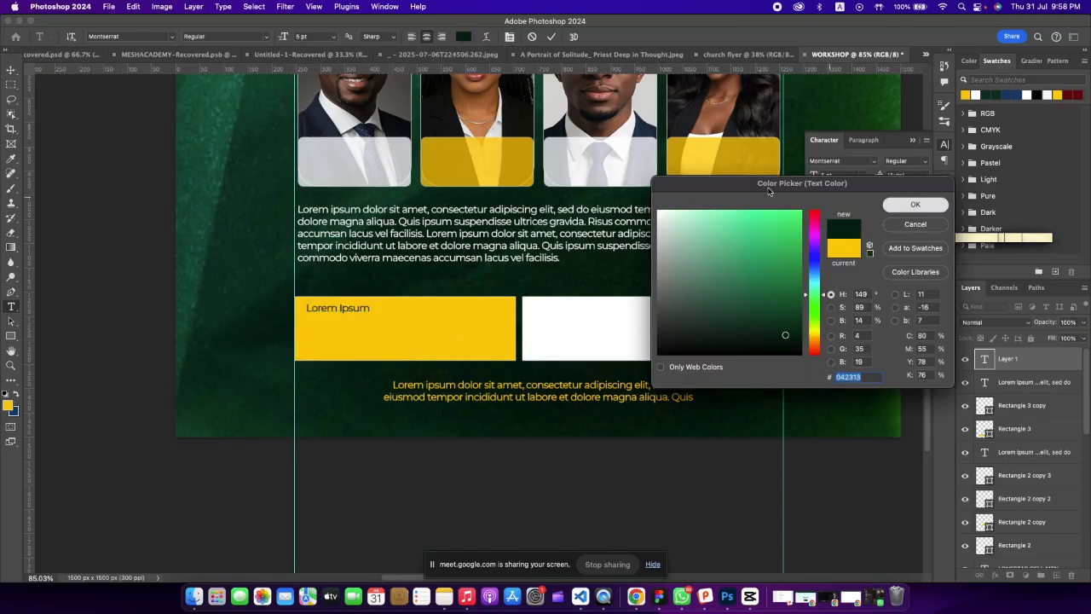
left_click(913, 205)
Set the new text line to Montserrat Bold and replace its placeholder with "Saturday".
left_click(265, 36)
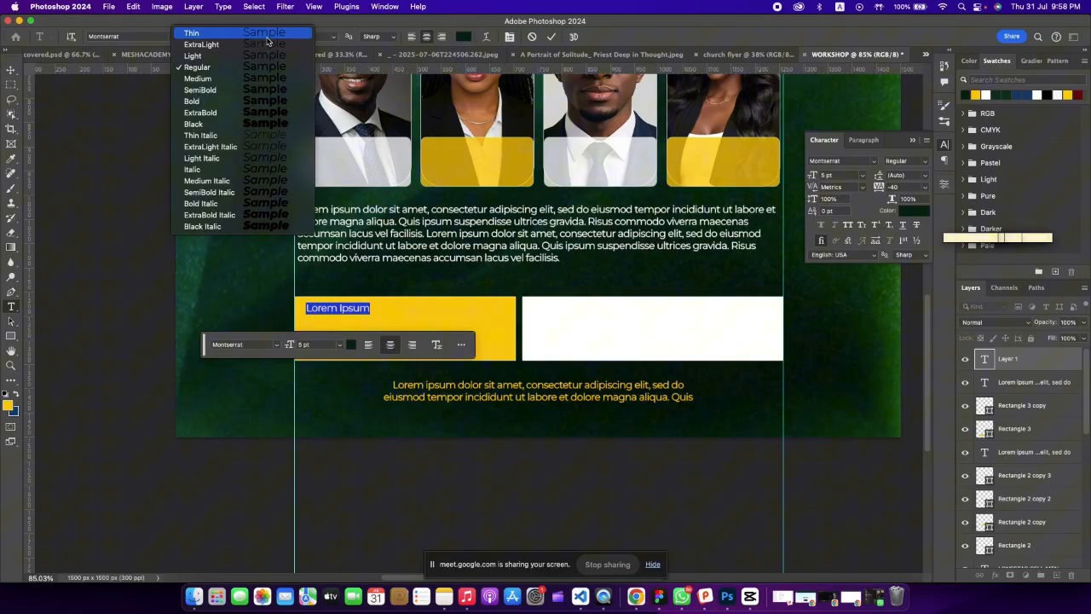
left_click(283, 102)
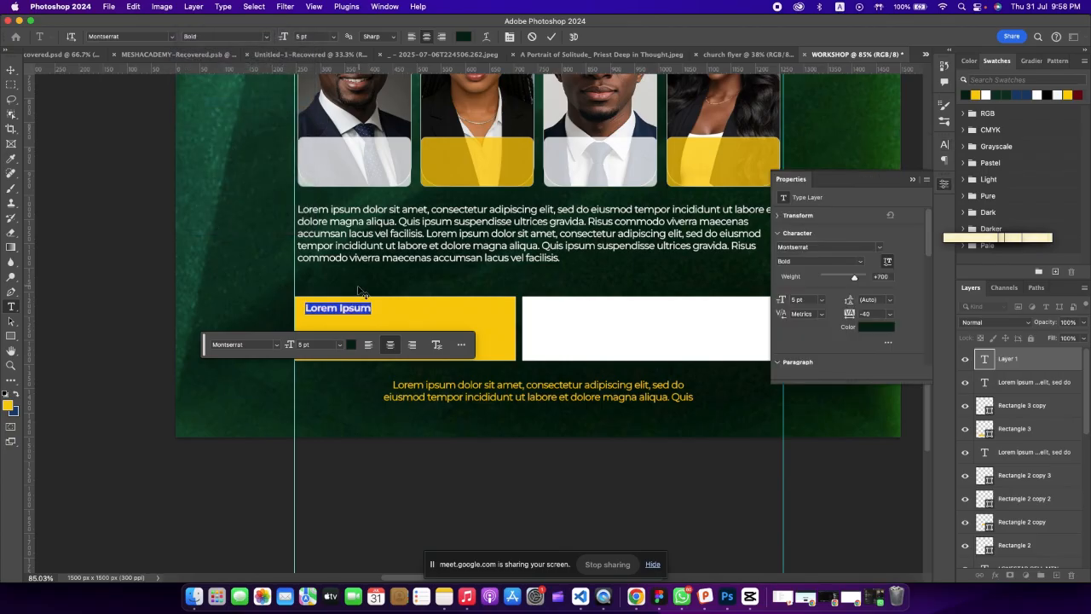
type("sa")
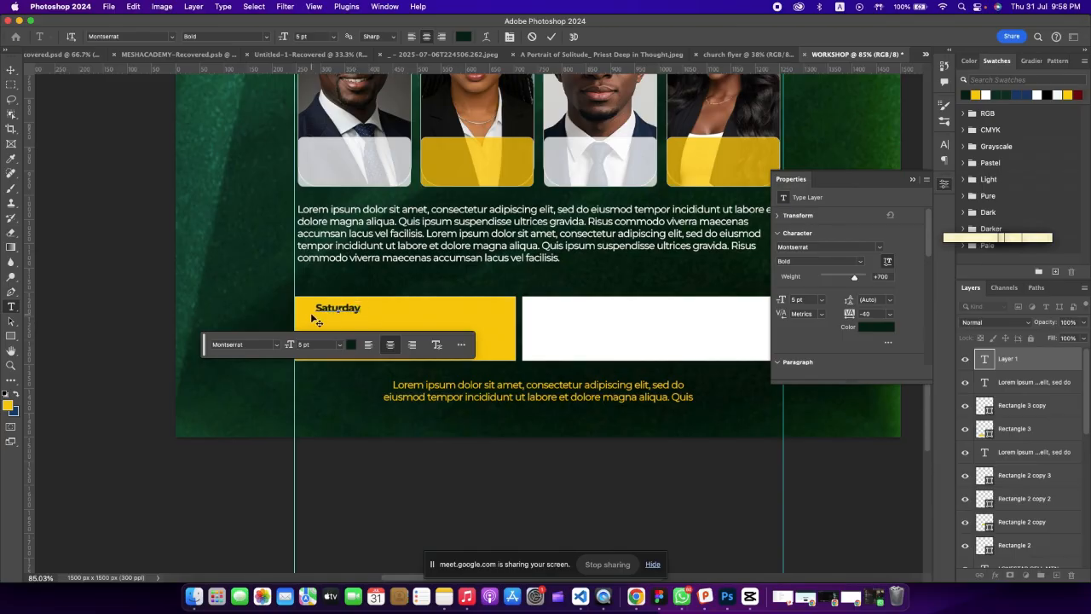
left_click(11, 68)
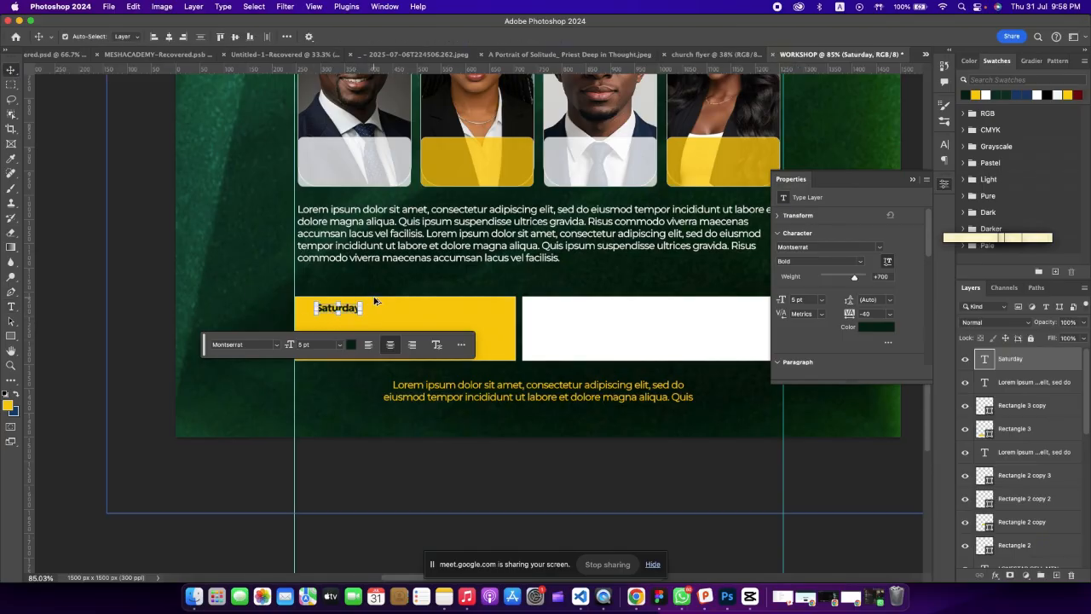
Enlarge the "Saturday" text to about 11.27 pt and place a duplicate directly beneath it.
scroll(336, 305, "up", 1)
scroll(337, 305, "up", 4)
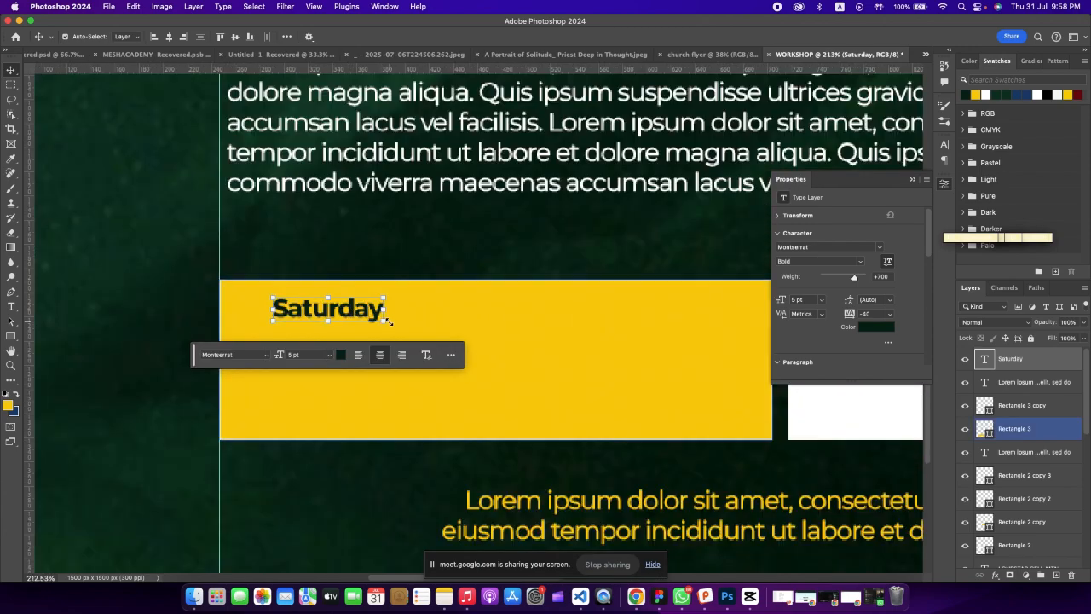
left_click_drag(386, 320, 424, 371)
left_click(578, 33)
Replace the duplicated line's text with "JULY 2, 2025".
double_click(423, 371)
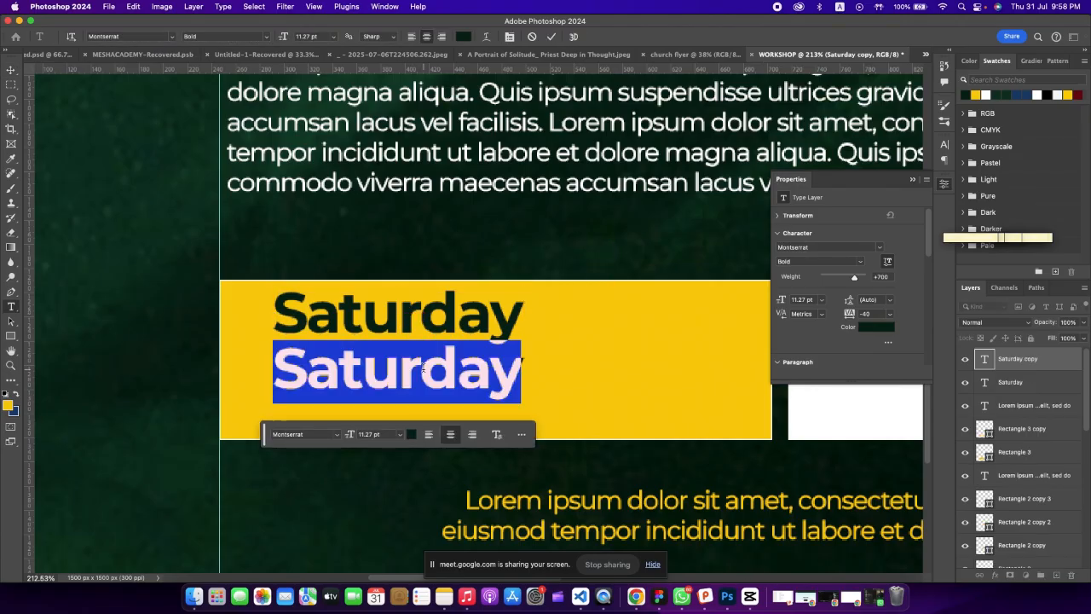
type("JULY")
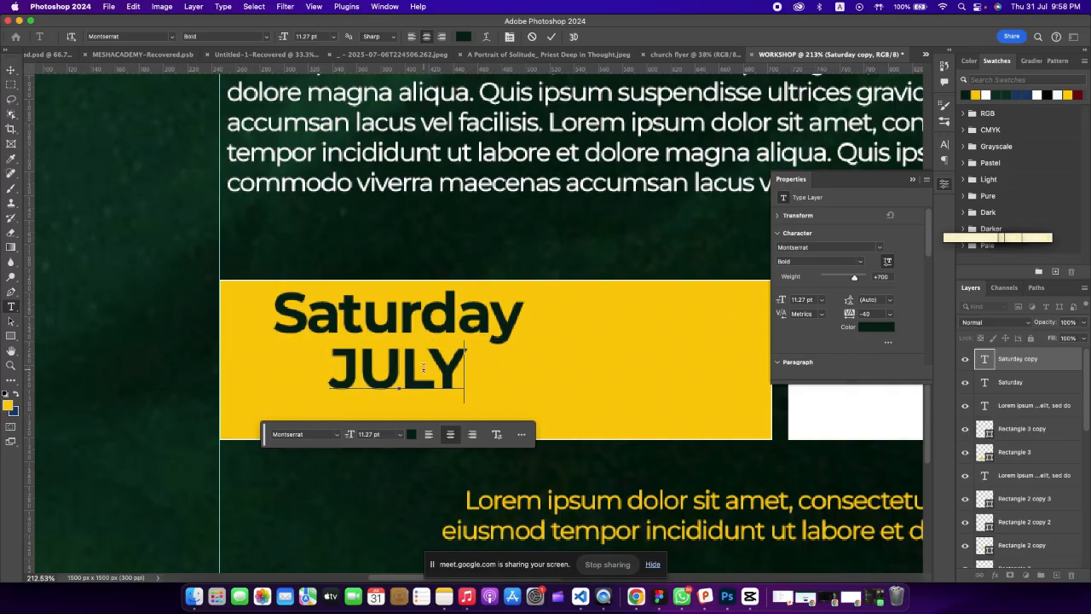
type(" 2,")
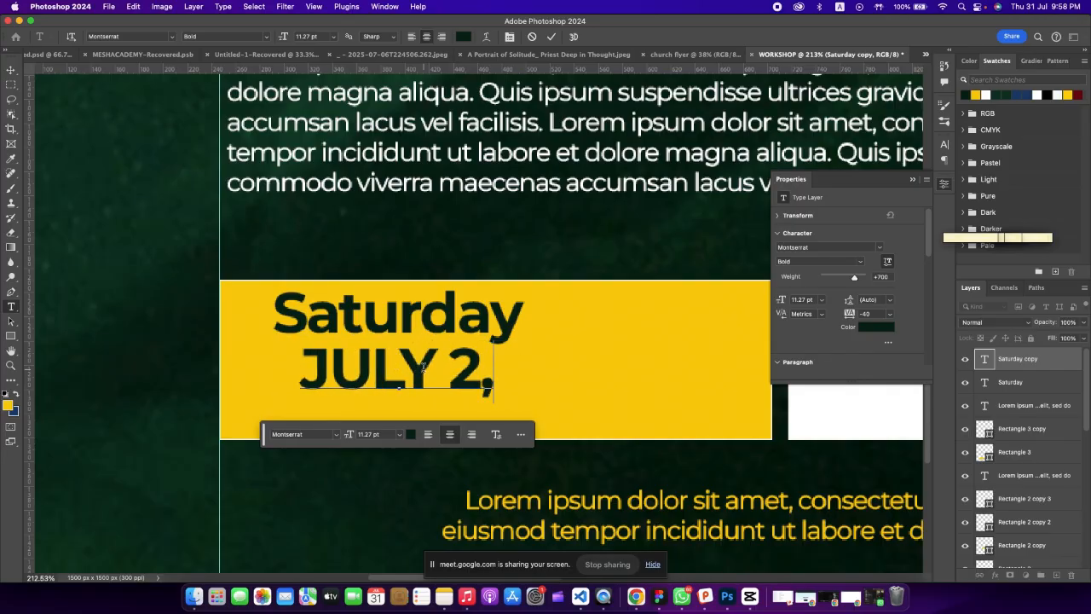
type(" 2020")
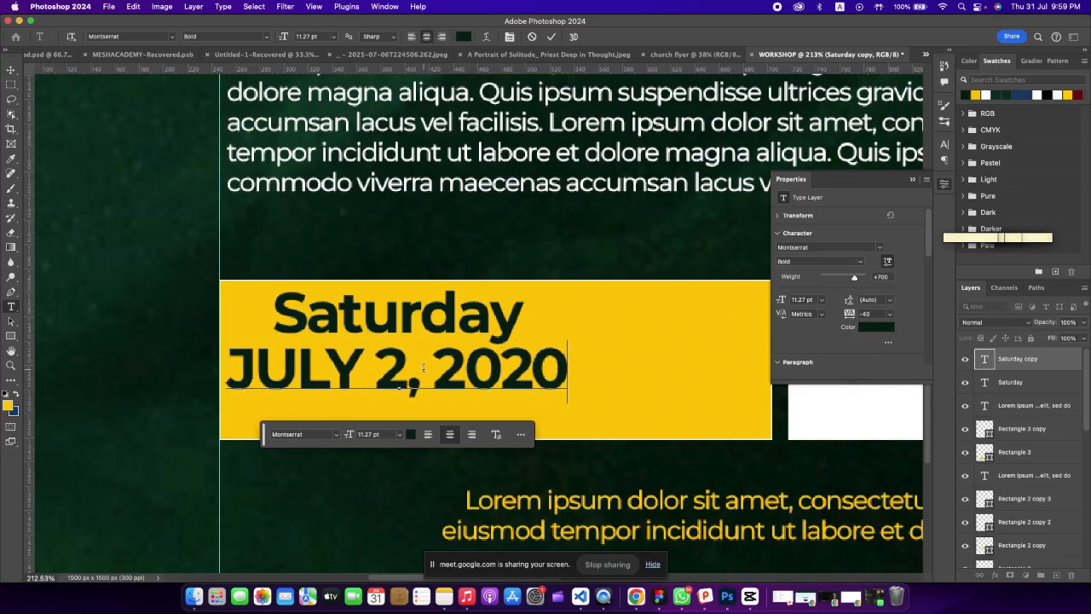
key("BackSpace")
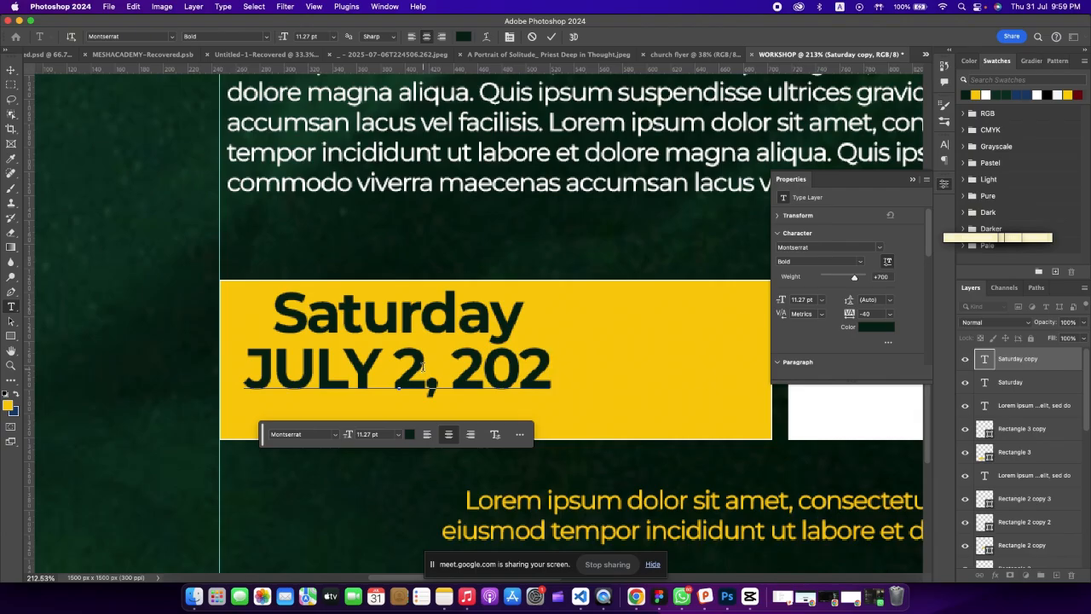
type("5")
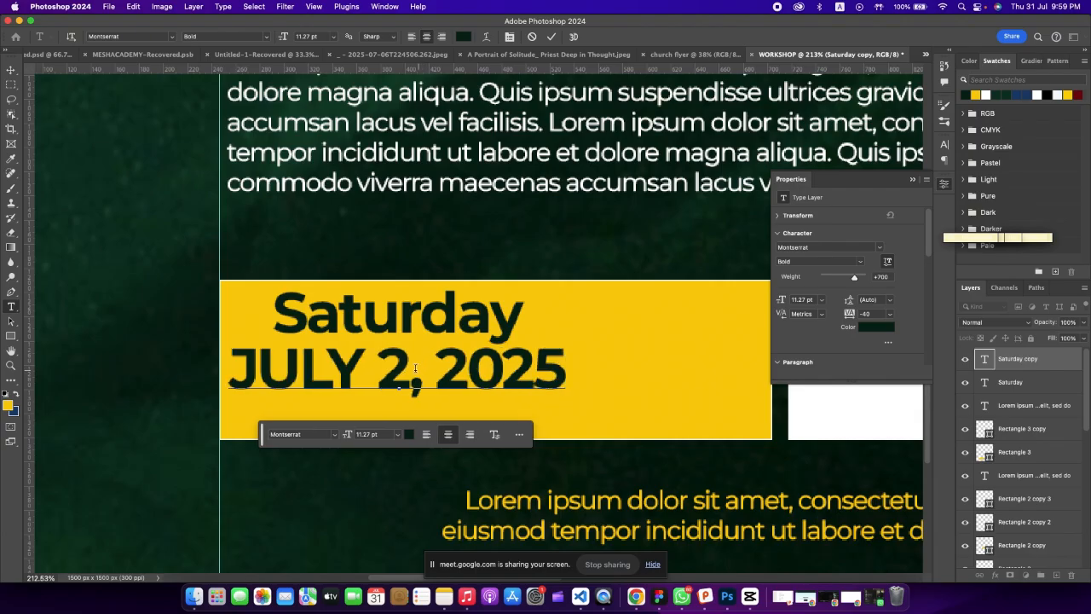
Move the date line so its left edge aligns with the "Saturday" text above it.
left_click(10, 70)
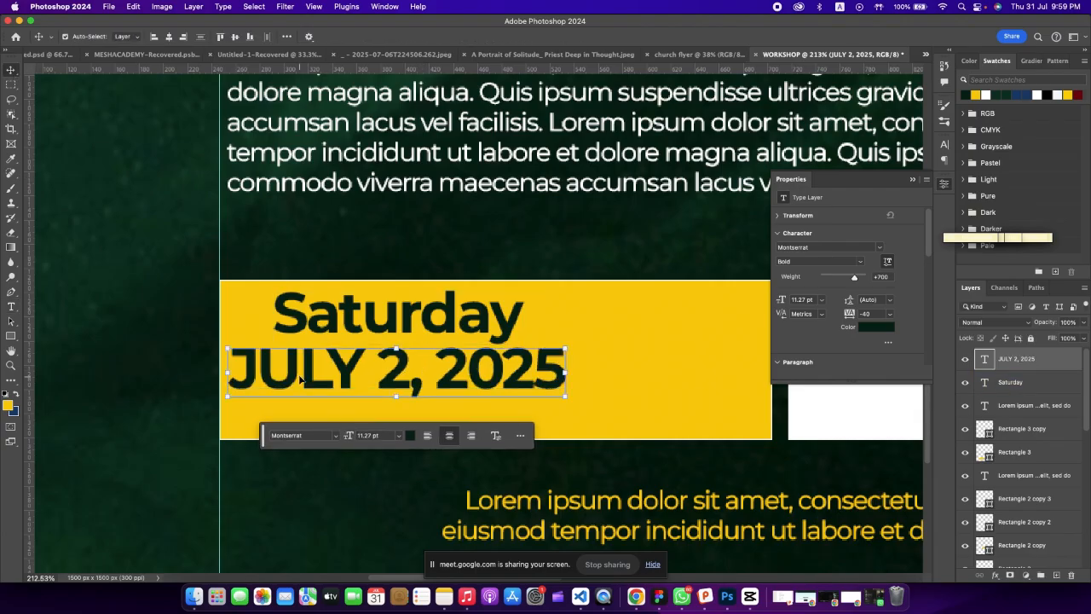
left_click_drag(298, 380, 375, 386)
left_click_drag(569, 378, 590, 388)
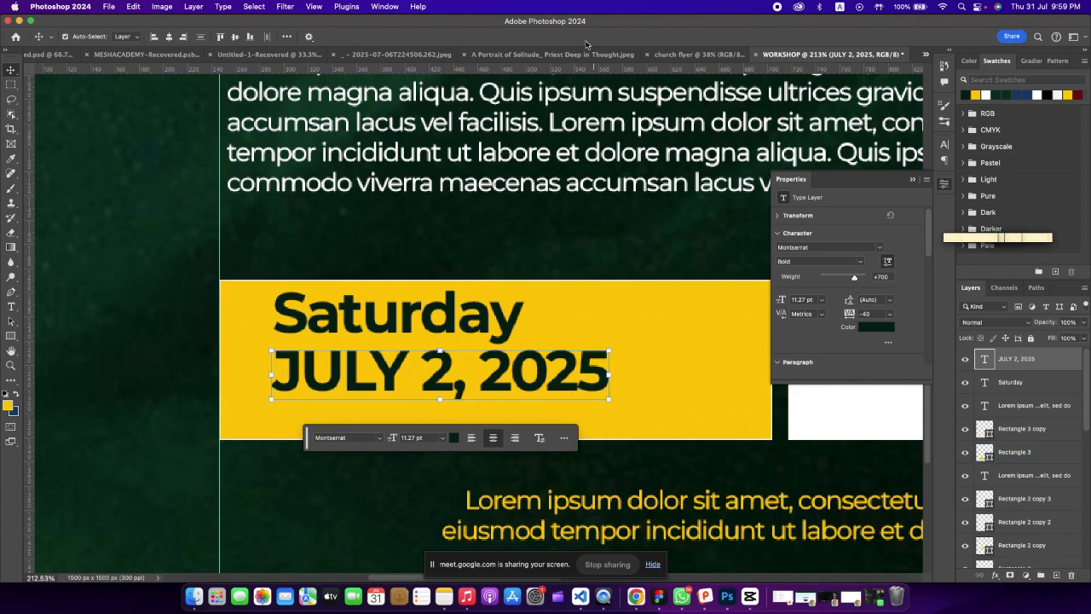
Set the "JULY 2, 2025" line to the Montserrat Black weight.
double_click(483, 368)
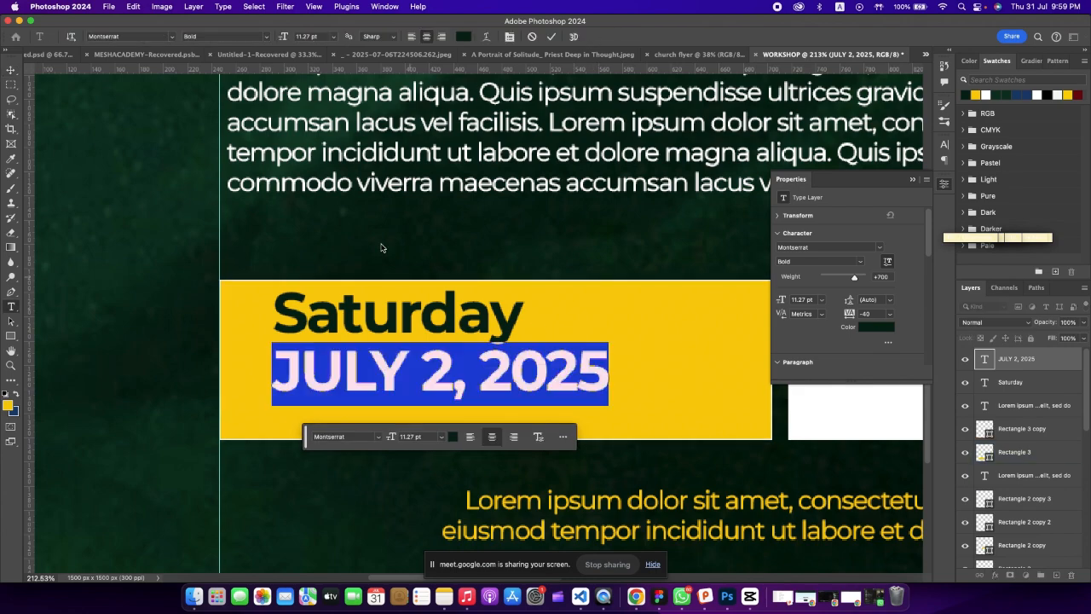
left_click(263, 40)
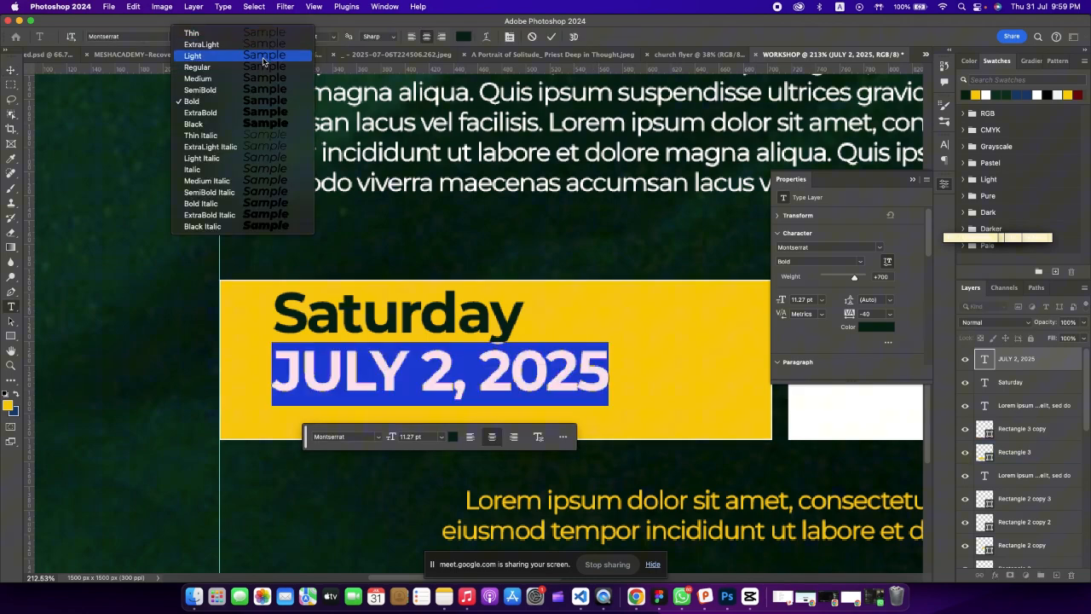
left_click(280, 127)
left_click(17, 71)
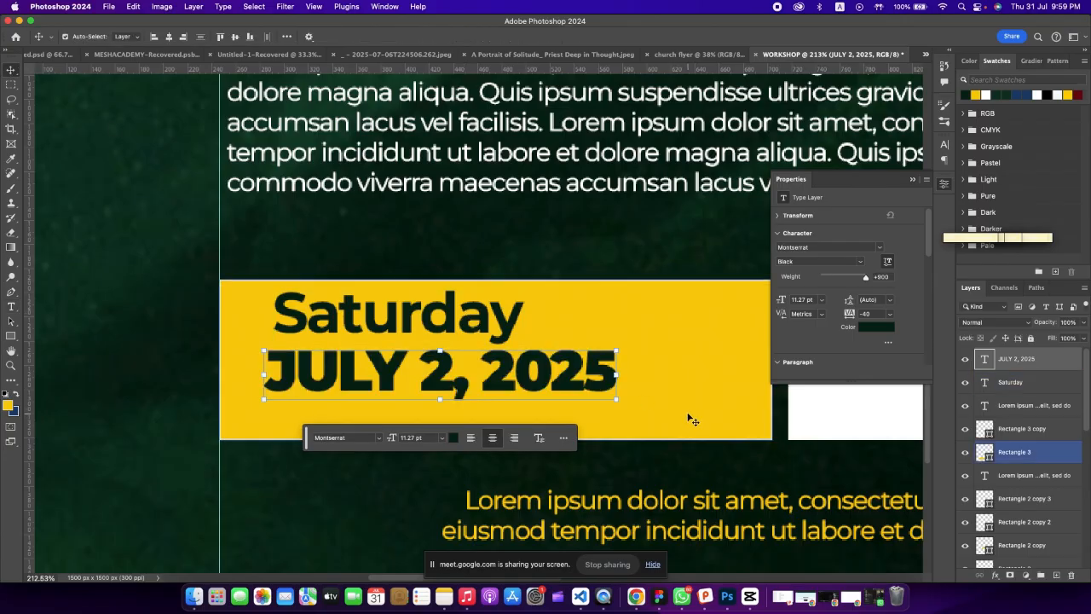
Enlarge the "JULY 2, 2025" line to about 14.85 pt and shift it slightly lower in the yellow box.
key("super+t")
left_click_drag(617, 401, 707, 423)
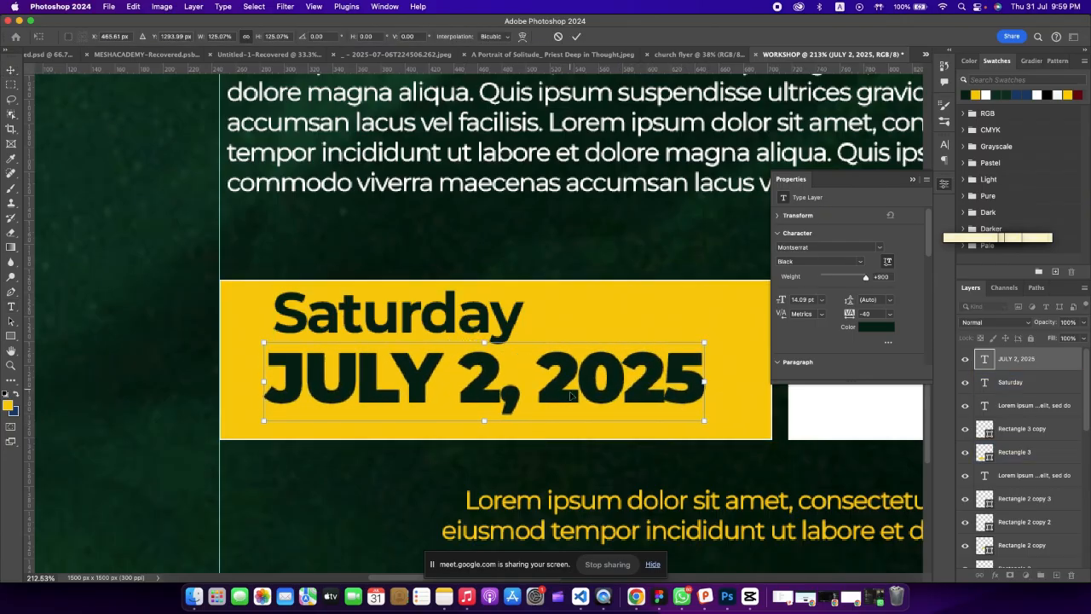
left_click_drag(571, 393, 571, 406)
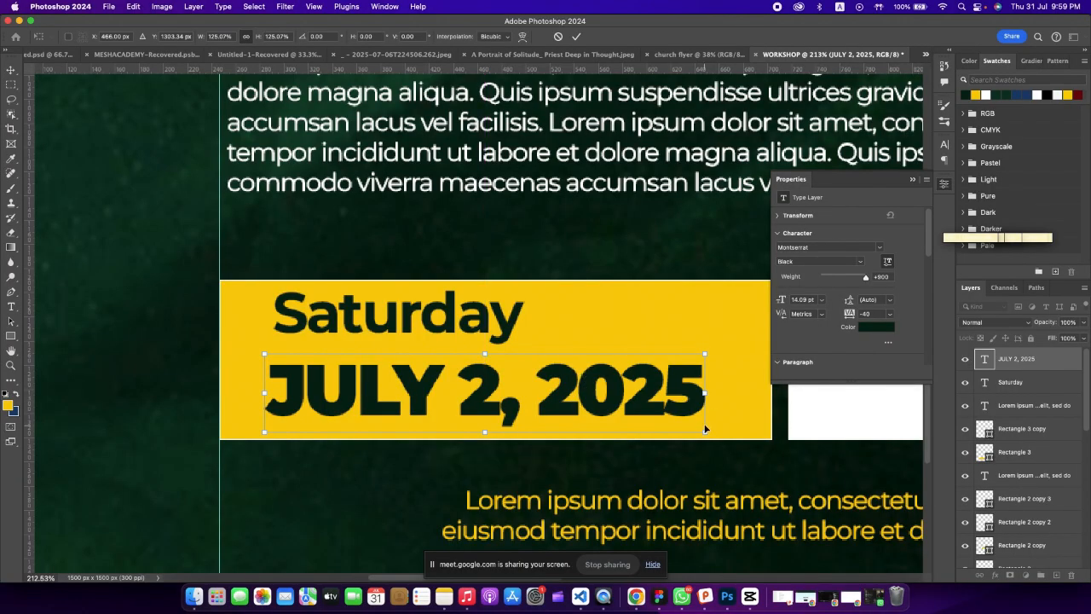
left_click_drag(706, 394, 729, 395)
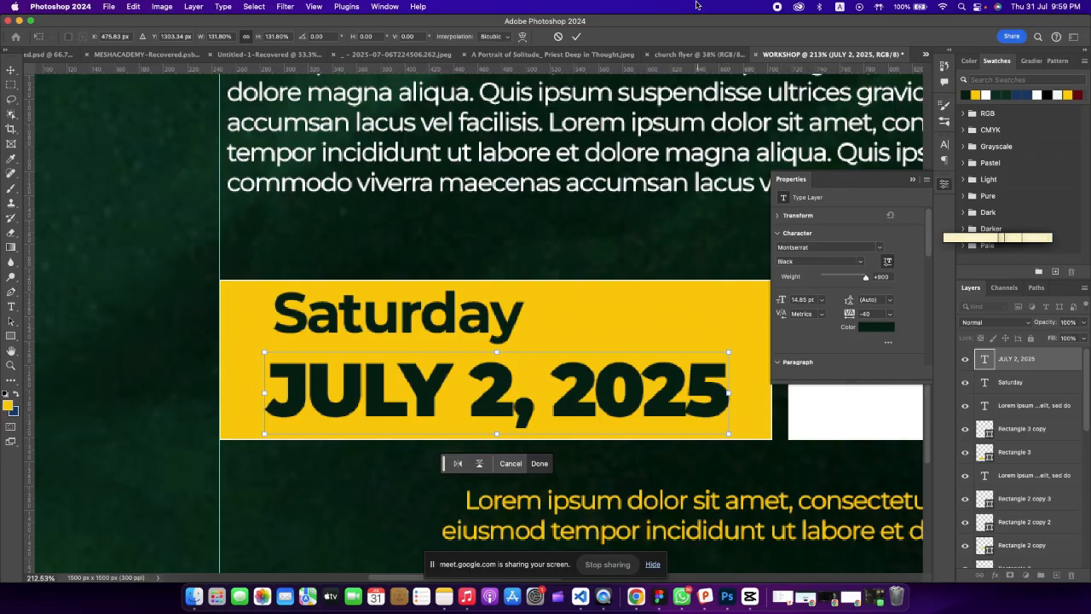
left_click(575, 39)
Move the "Saturday" line down closer to the date and extend its text to "Saturday @ 10AM".
left_click_drag(326, 331, 324, 336)
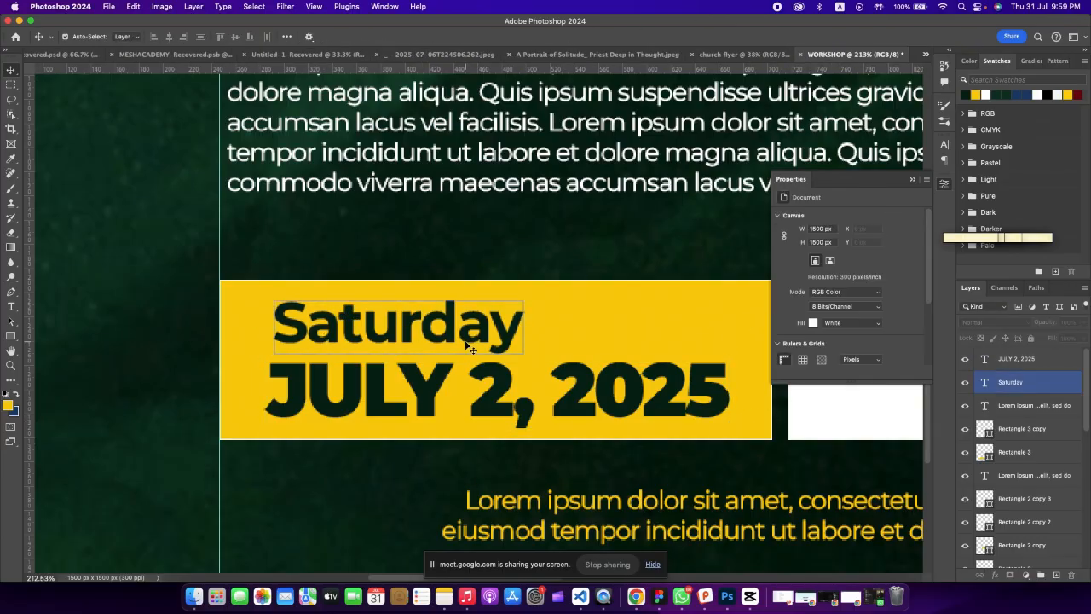
double_click(528, 325)
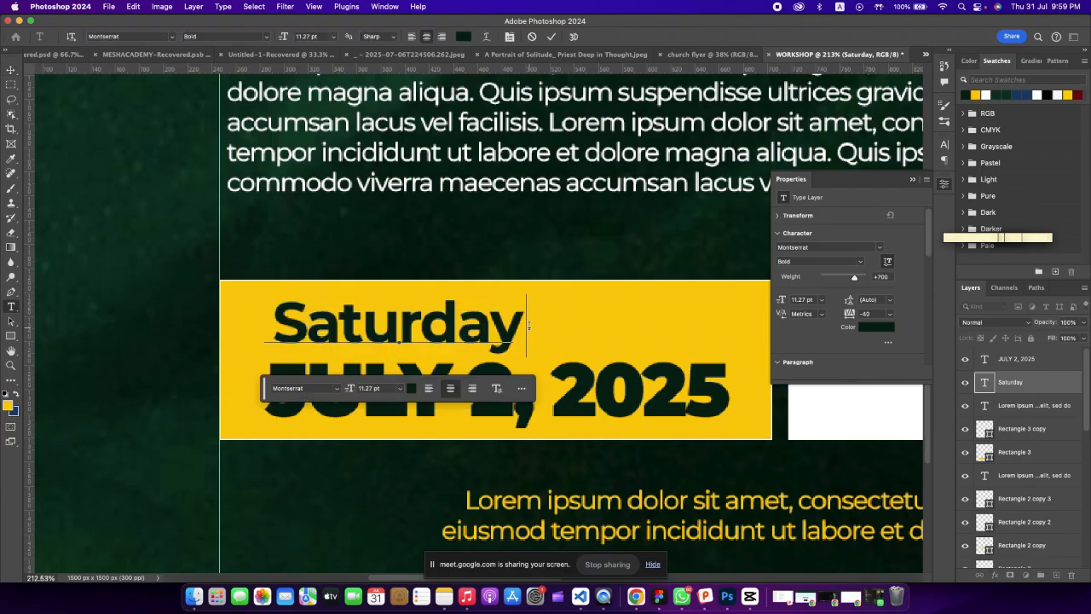
type("@")
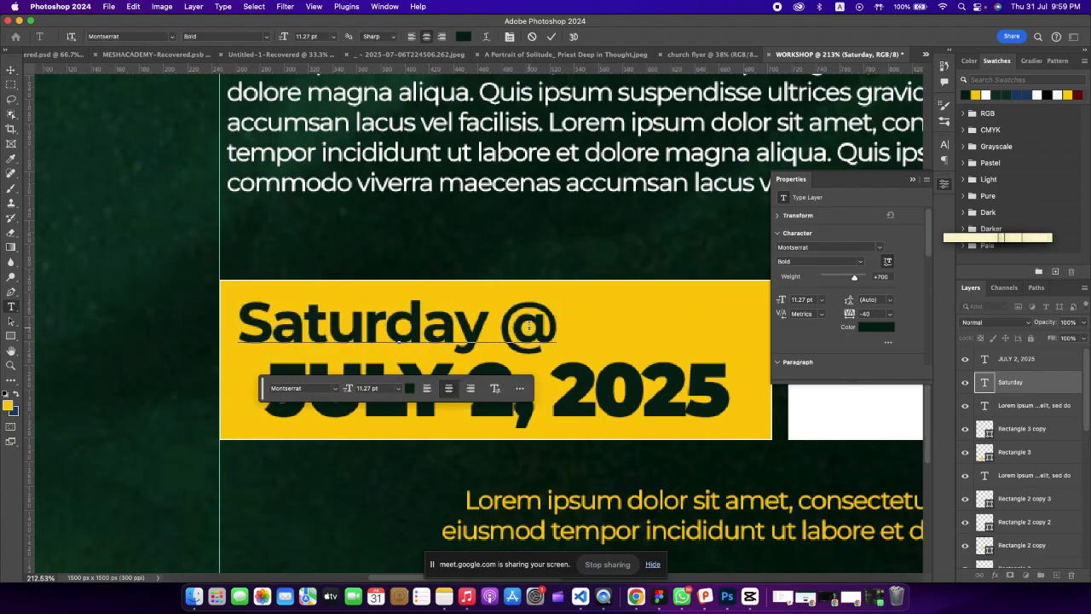
type(" 10")
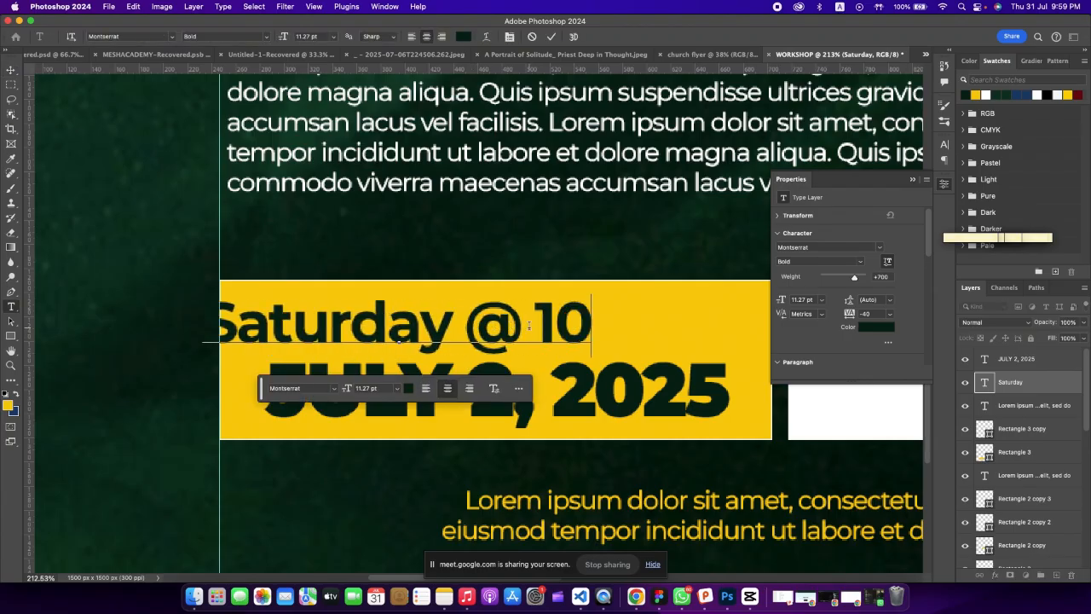
type("AM")
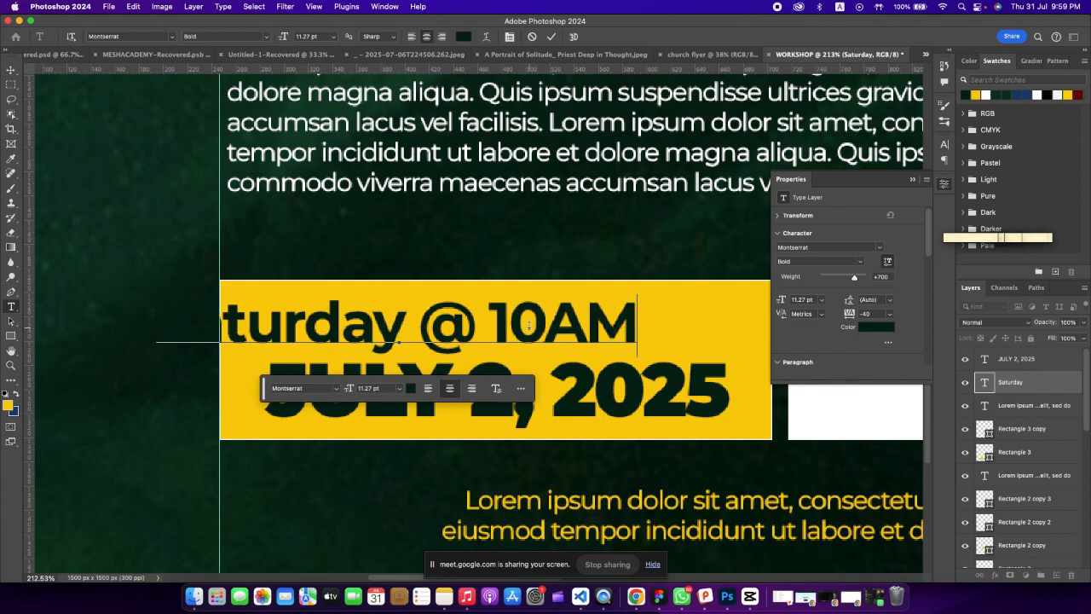
left_click(11, 71)
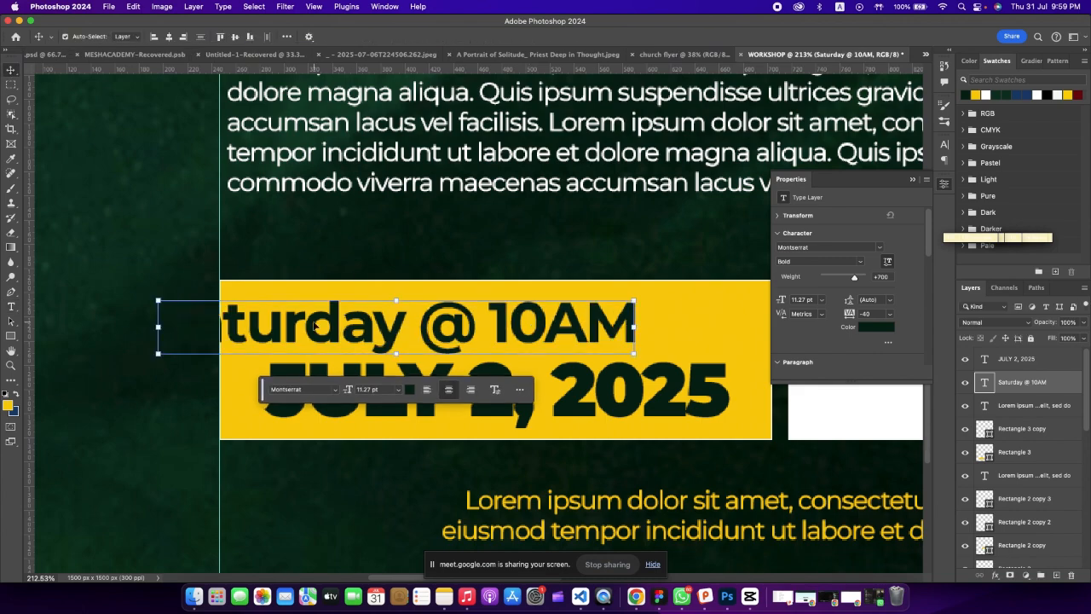
Place "Saturday @ 10AM" directly above the date line and scale it to about 10.83 pt to match the date's width.
left_click_drag(318, 327, 419, 337)
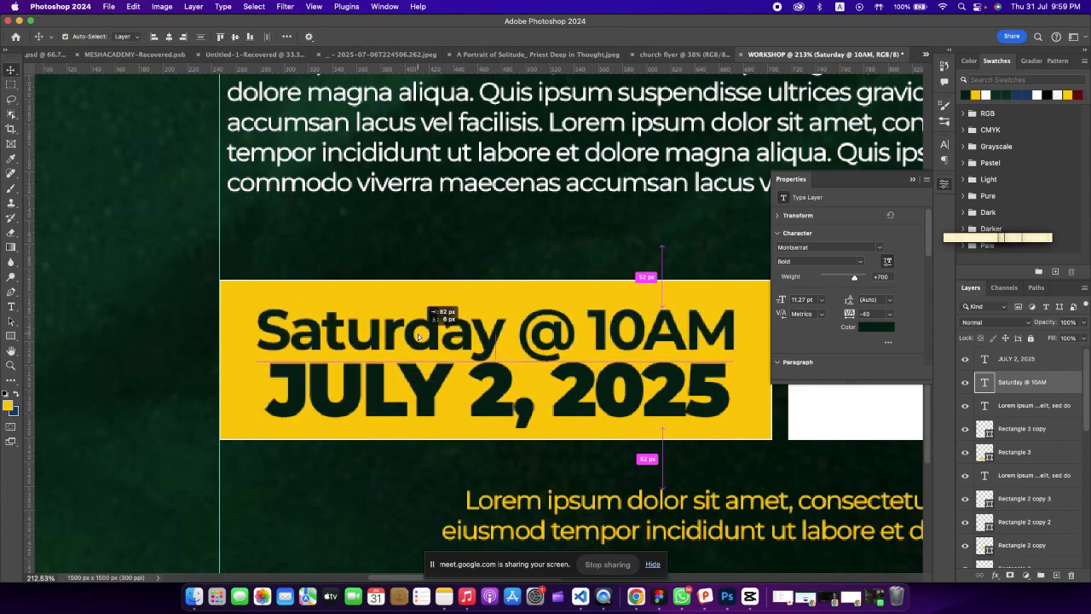
double_click(420, 336)
left_click(10, 70)
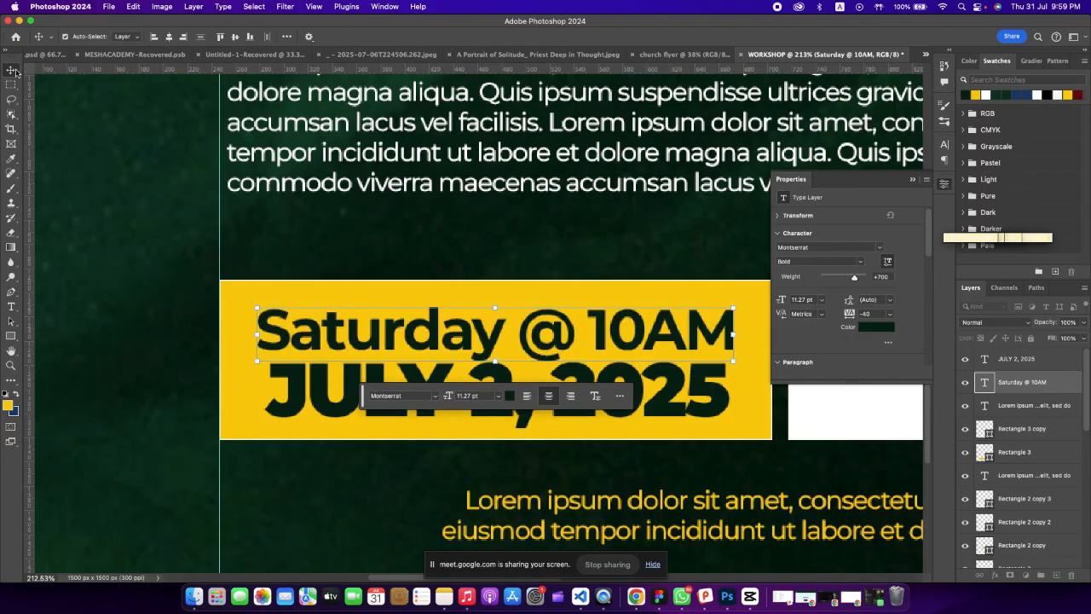
left_click_drag(730, 322, 725, 323)
left_click_drag(252, 360, 279, 333)
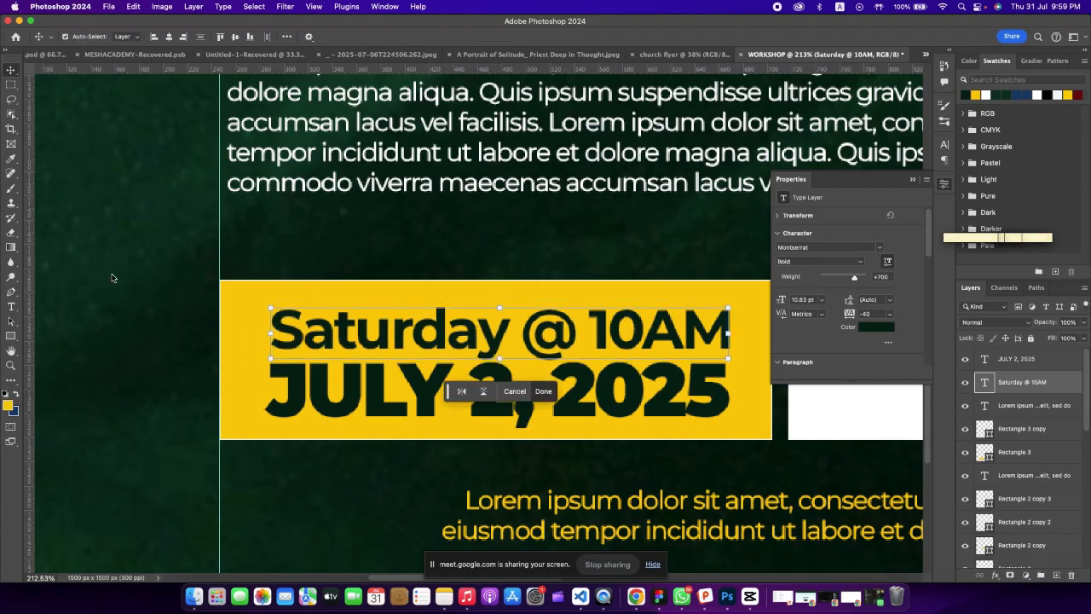
key("Return")
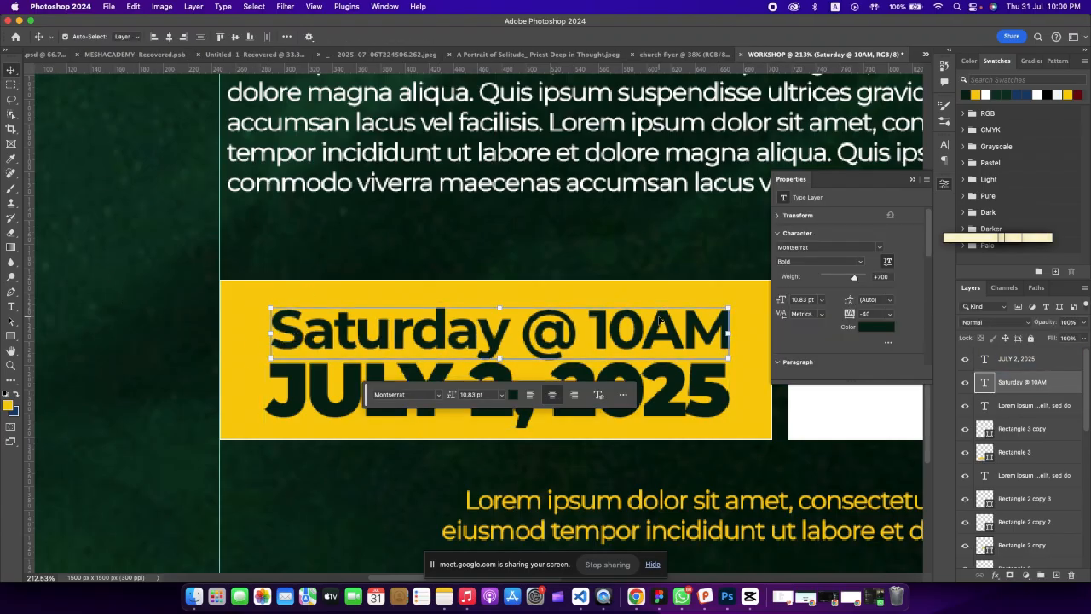
Nudge "Saturday @ 10AM" up for spacing above the date and reduce it to about 10.71 pt.
key("Up")
key("Up")
key("Up")
key("Up")
key("Up")
key("Up")
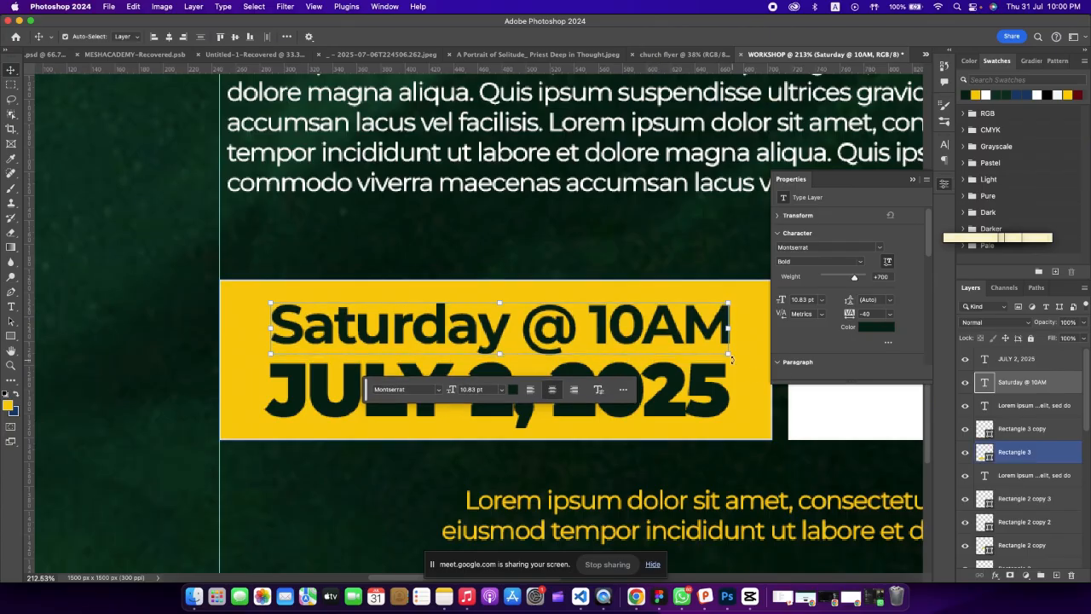
left_click_drag(731, 359, 724, 357)
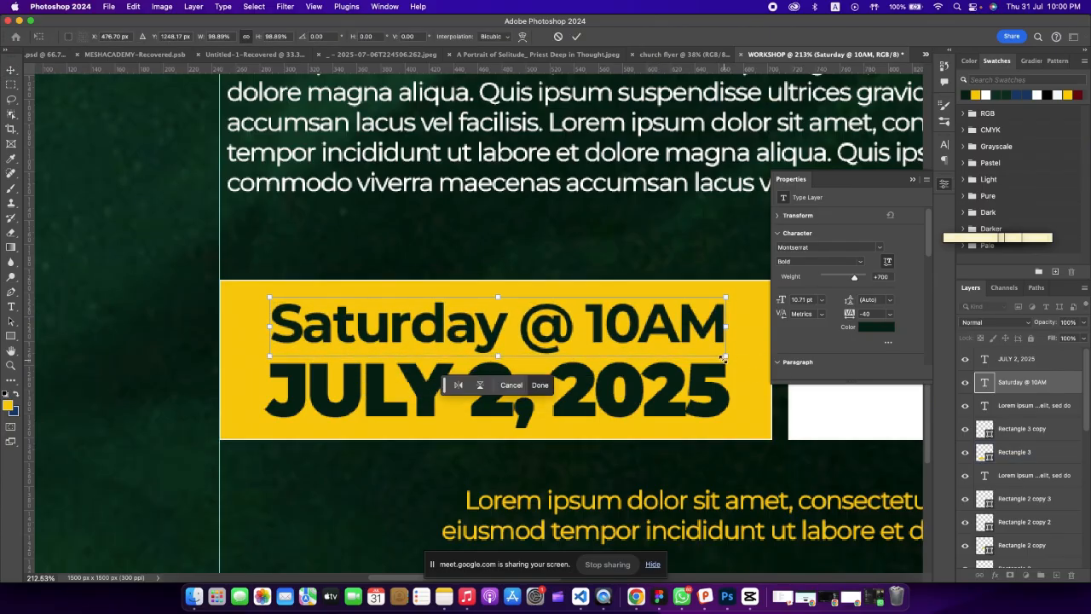
left_click(576, 37)
left_click(128, 318)
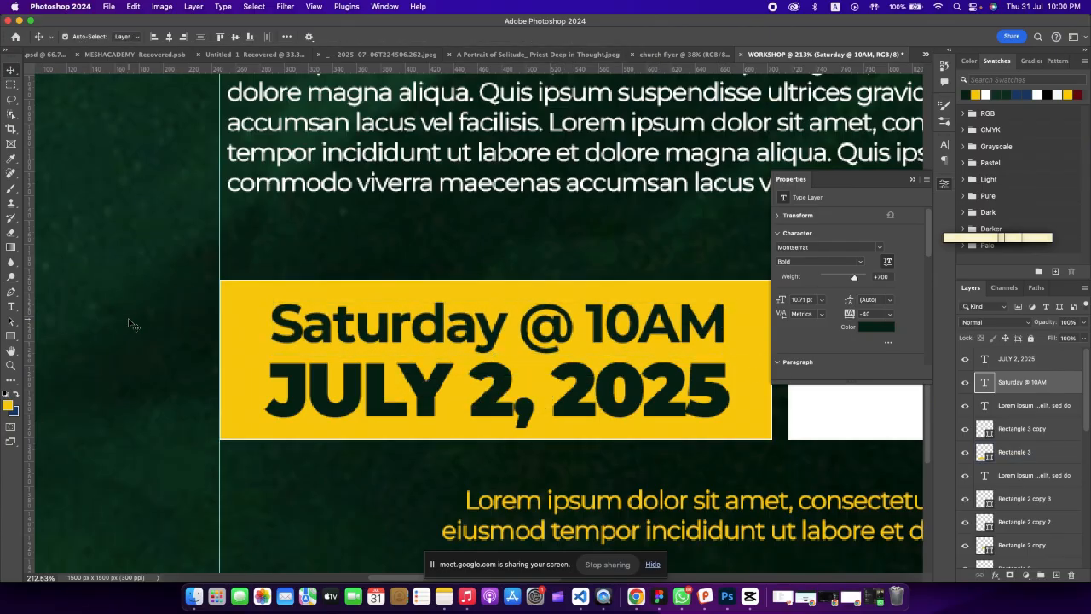
Collapse the Properties panel and examine the flyer's lower section, from the speaker portraits to the date box and blank white box.
scroll(492, 367, "down", 1)
scroll(492, 366, "down", 5)
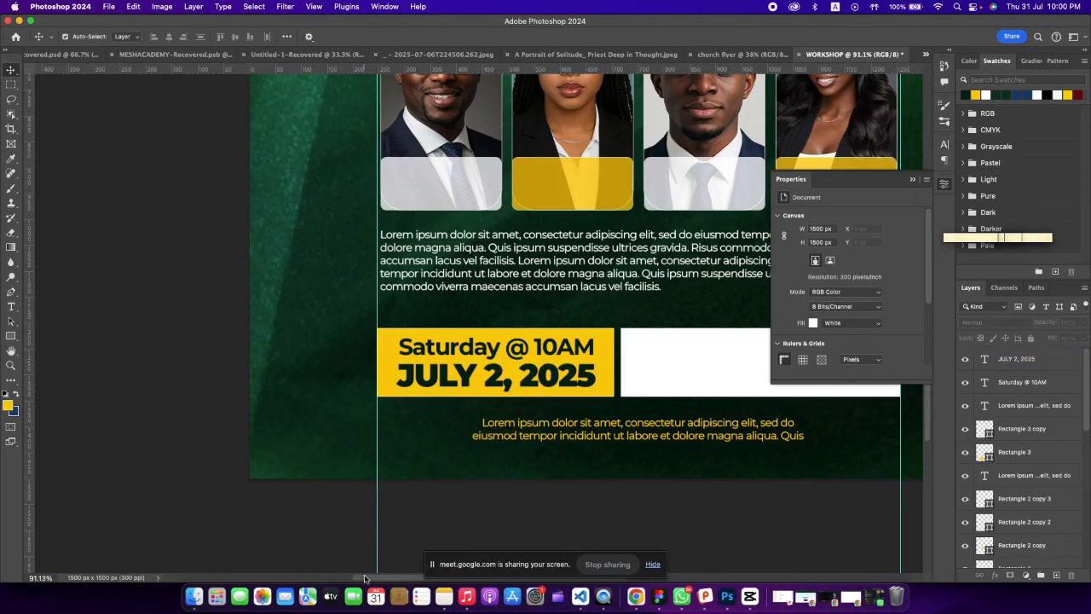
scroll(514, 446, "down", 2)
left_click(588, 338)
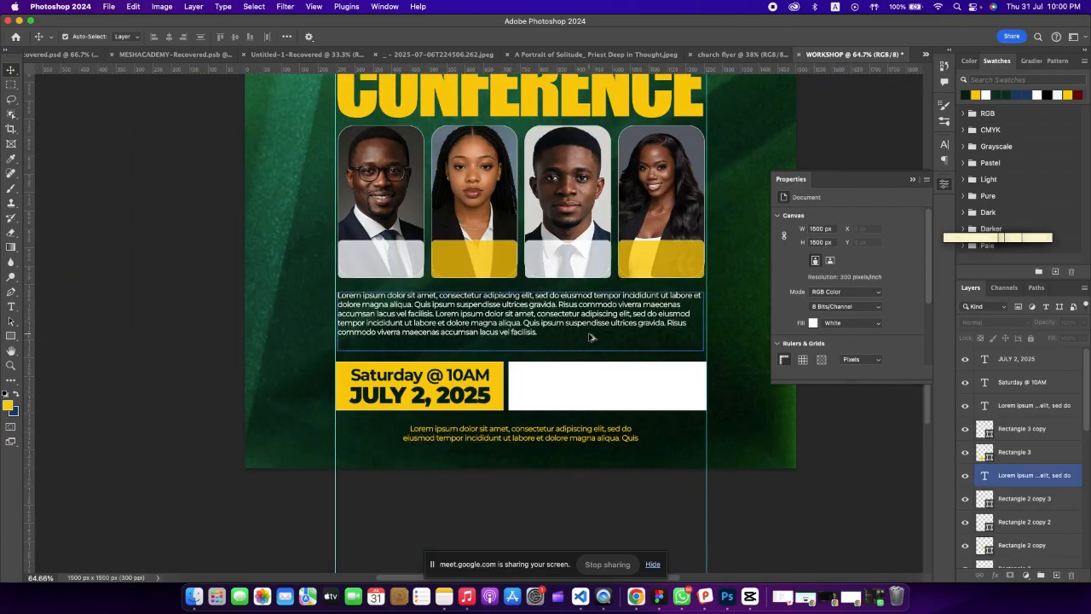
scroll(589, 337, "up", 1)
left_click(750, 312)
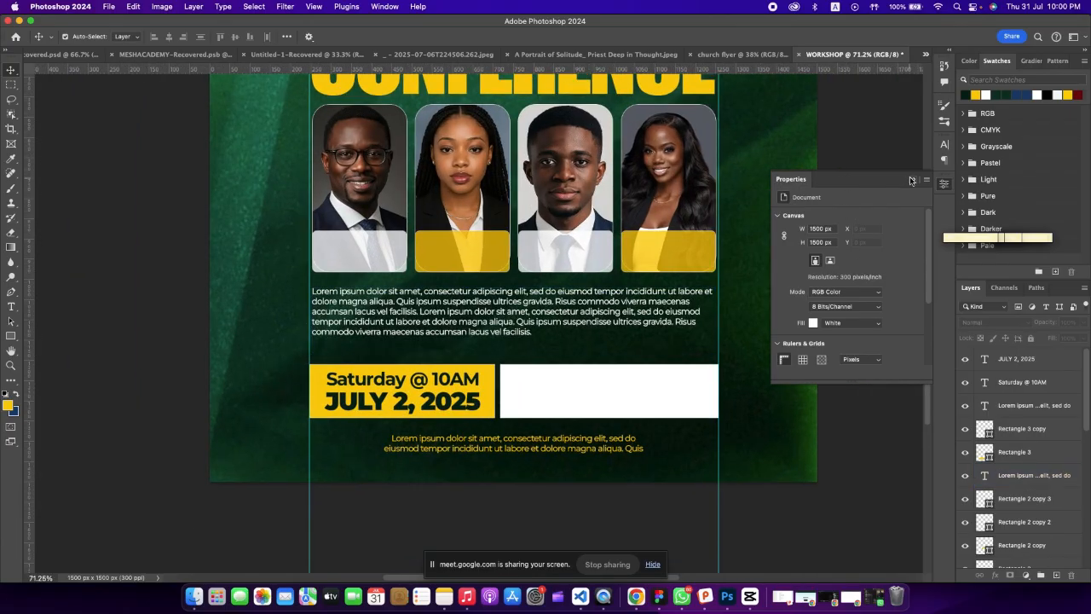
left_click(910, 180)
left_click(630, 312)
scroll(630, 312, "up", 1)
left_click(605, 358)
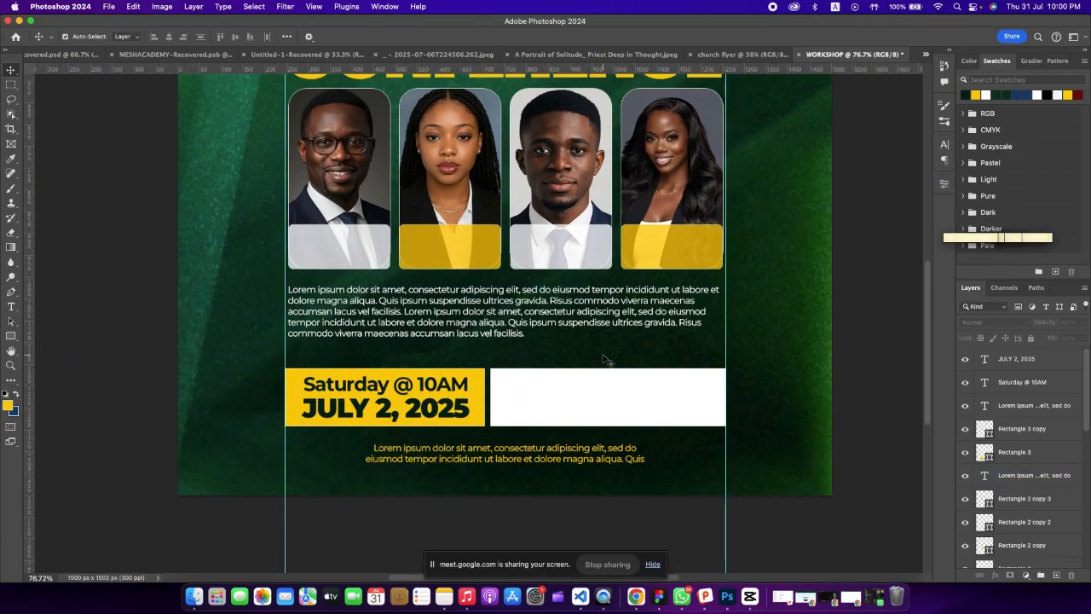
scroll(605, 359, "up", 1)
left_click(584, 330)
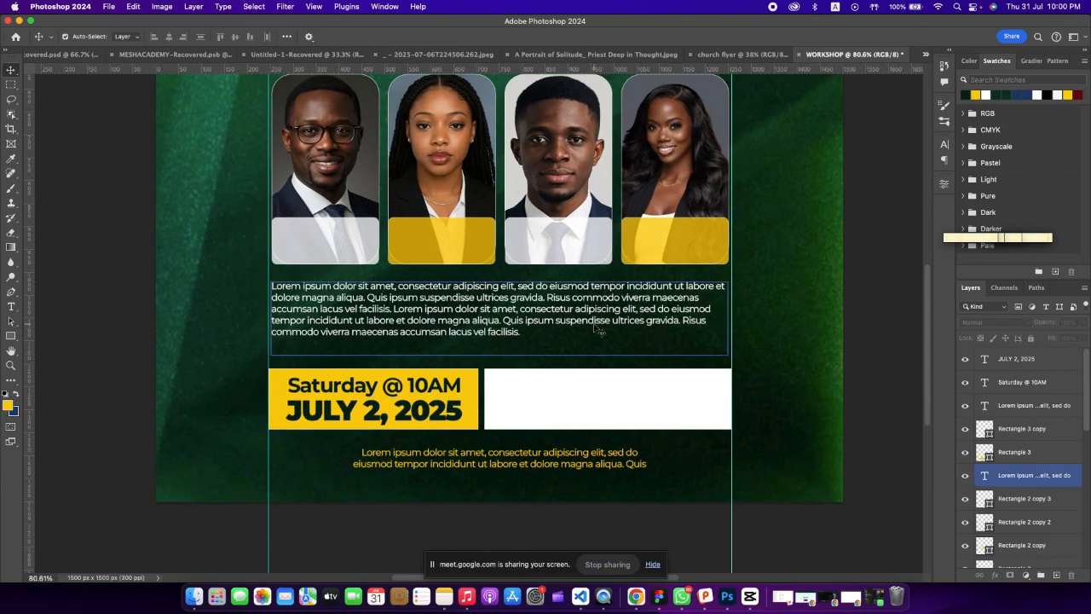
left_click(565, 394)
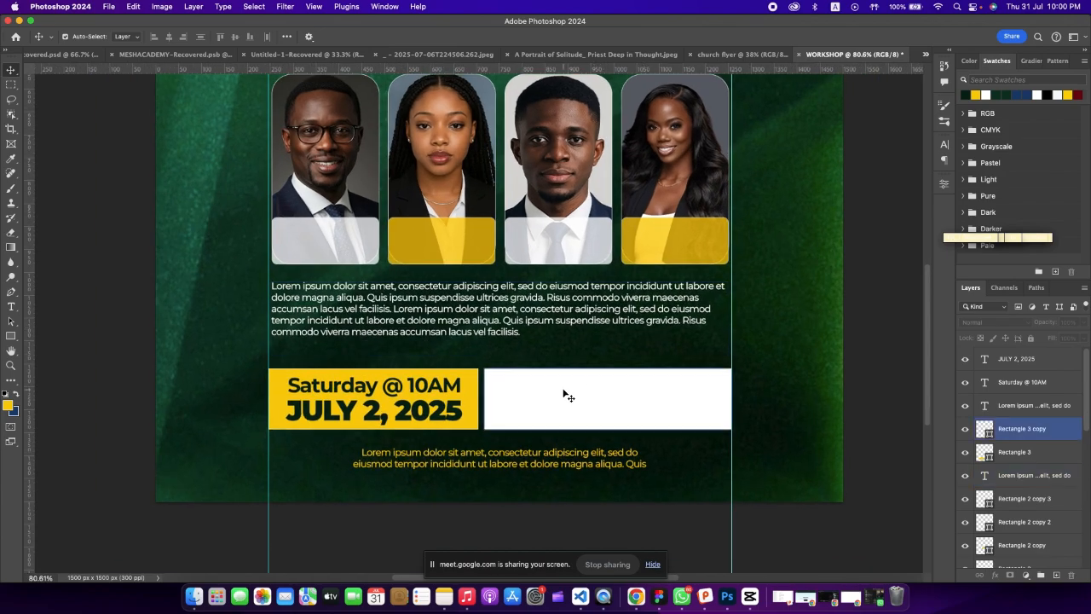
Switch to Pinterest in Chrome and browse conference, webinar and church flyers for how they lay out date, time and venue details.
left_click(635, 596)
scroll(633, 342, "up", 15)
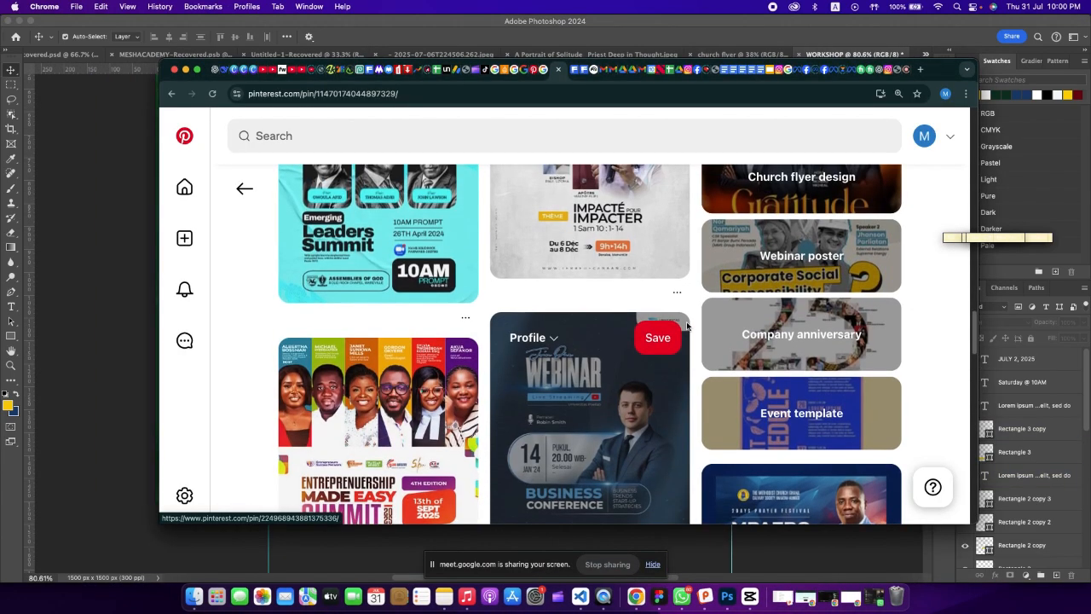
scroll(501, 380, "down", 3)
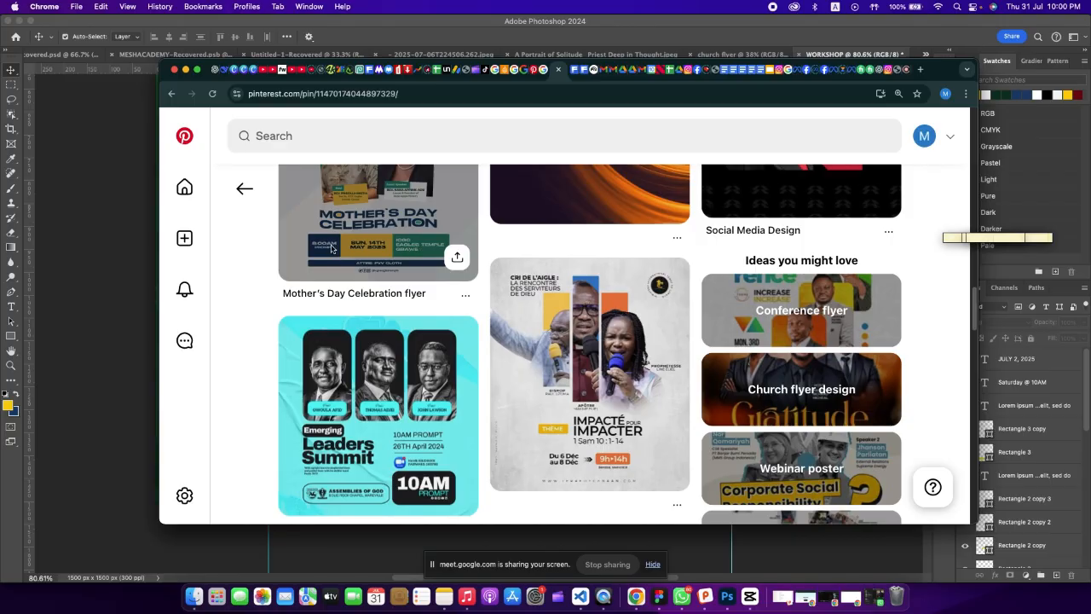
scroll(463, 323, "up", 10)
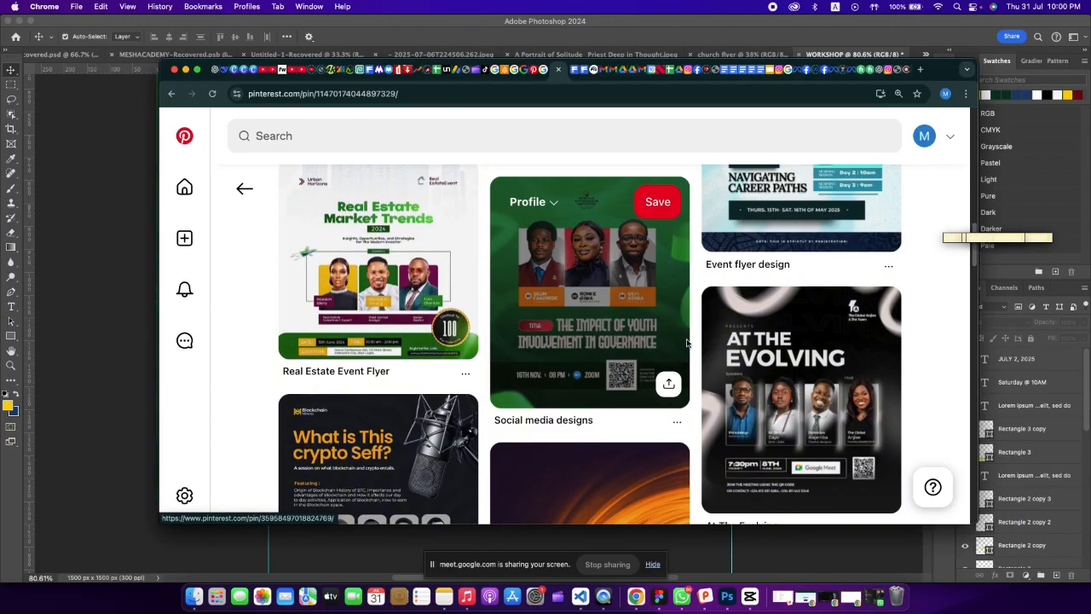
scroll(550, 368, "down", 1)
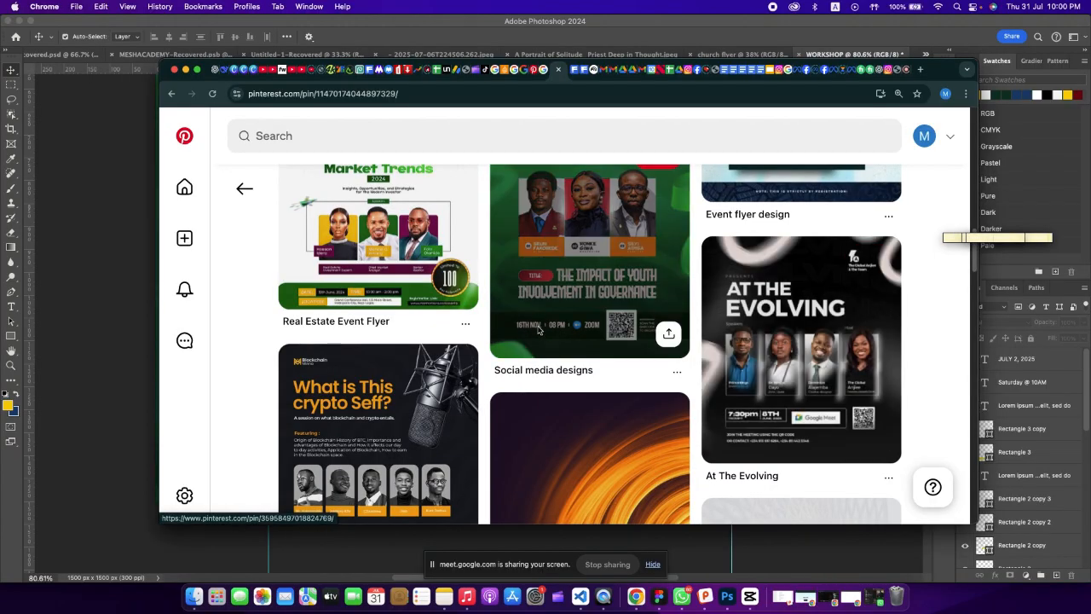
scroll(611, 331, "up", 8)
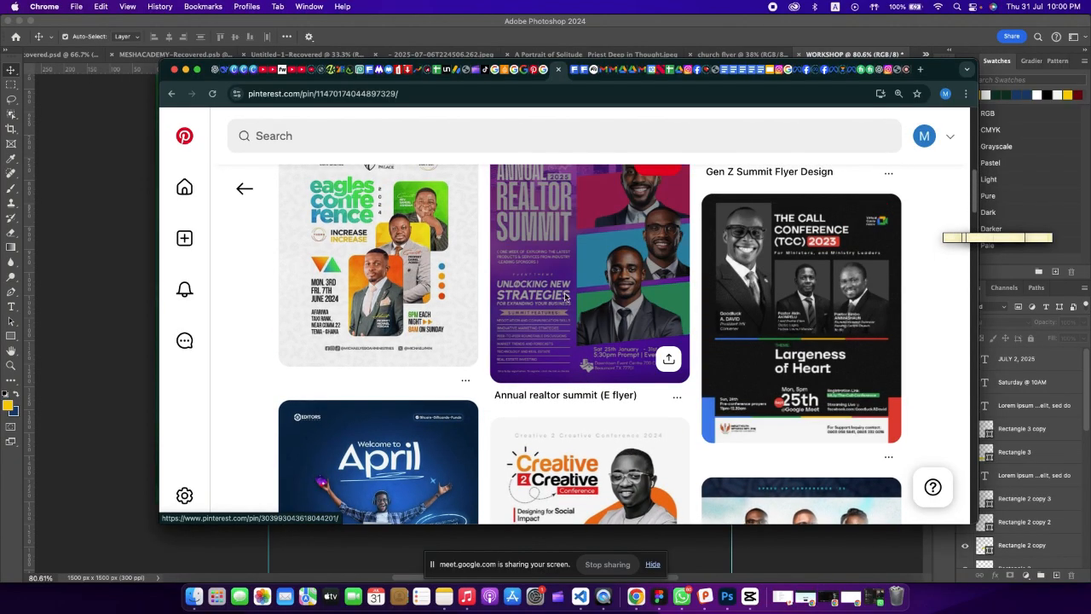
scroll(600, 304, "up", 4)
scroll(599, 303, "down", 8)
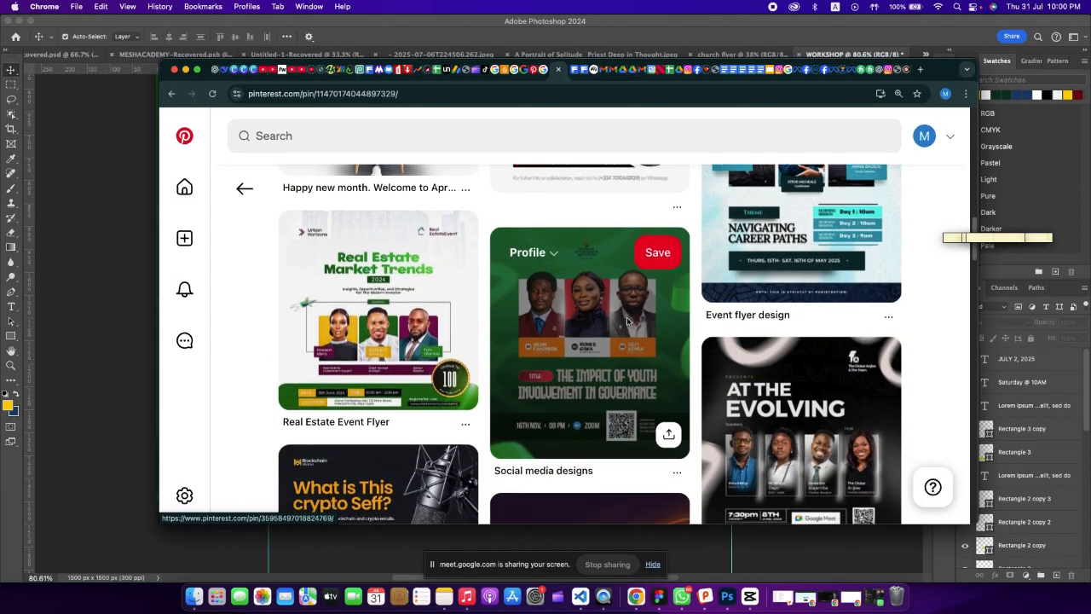
scroll(588, 341, "down", 6)
scroll(442, 321, "down", 10)
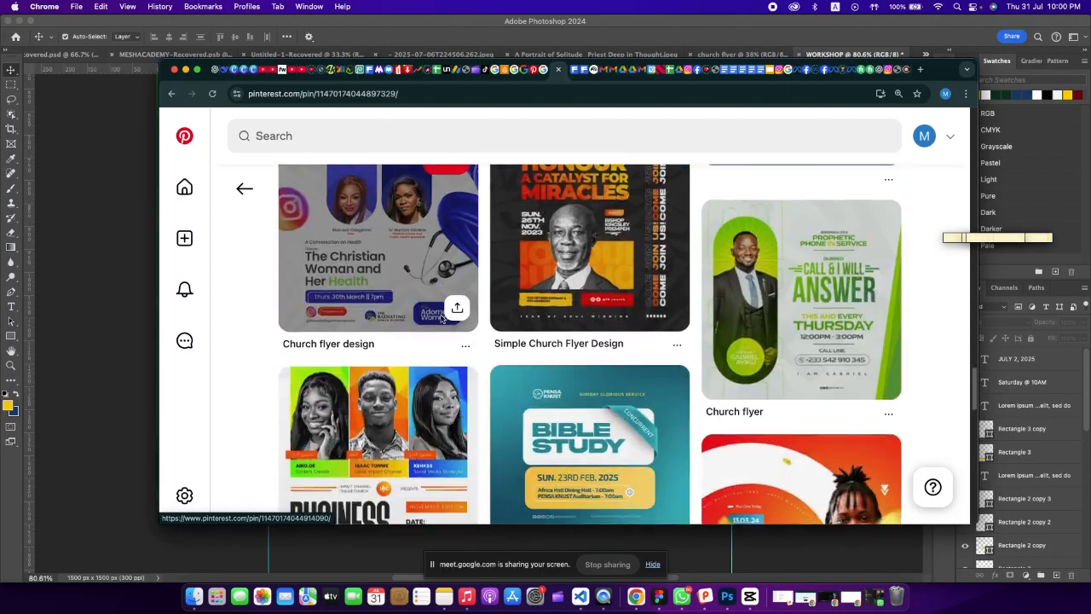
scroll(519, 311, "down", 10)
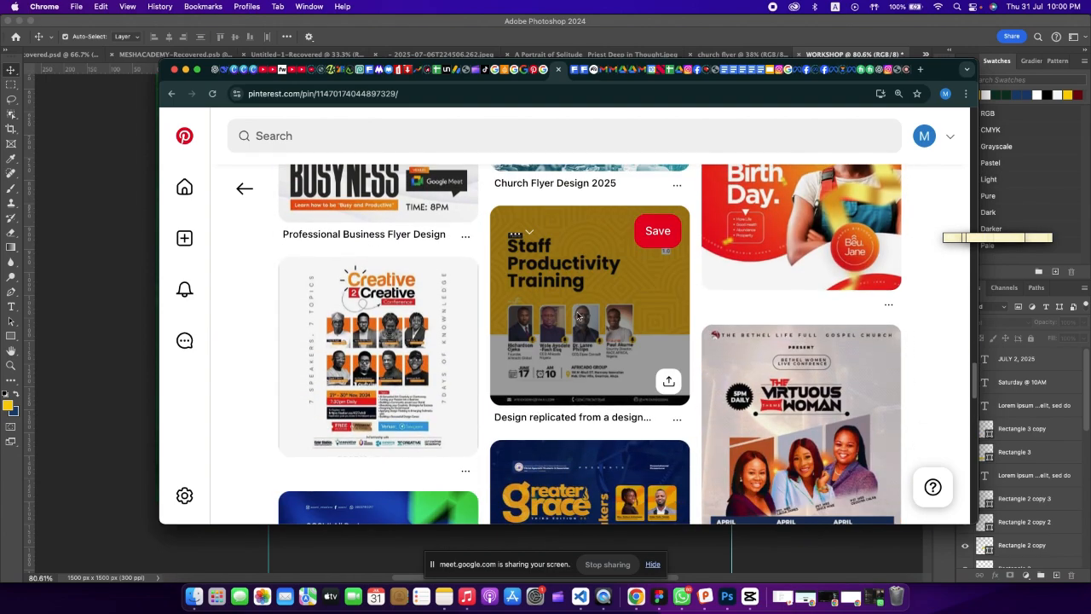
scroll(577, 315, "down", 8)
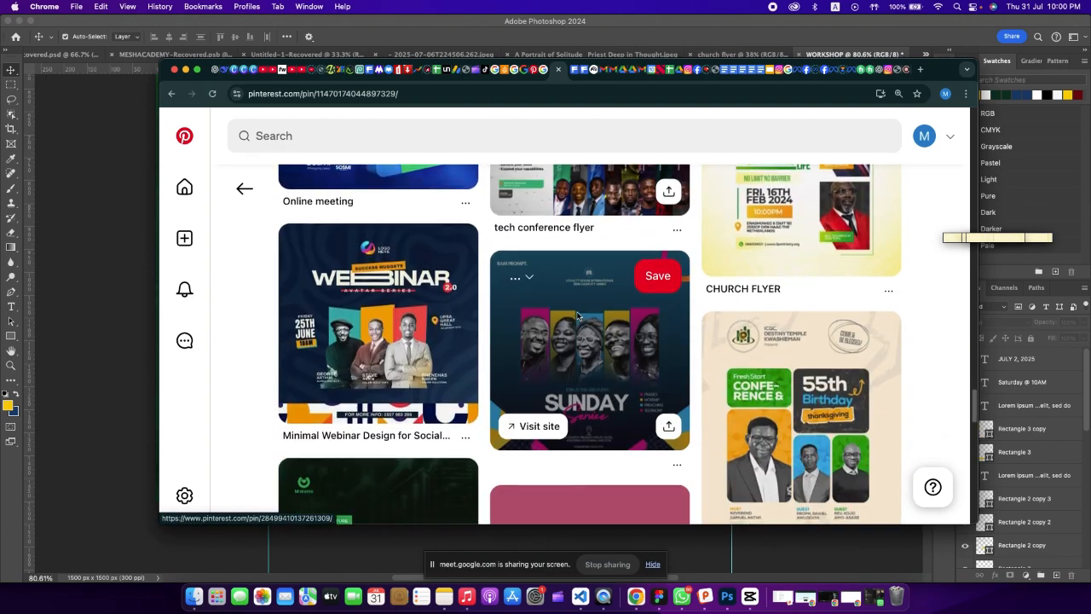
scroll(578, 316, "down", 5)
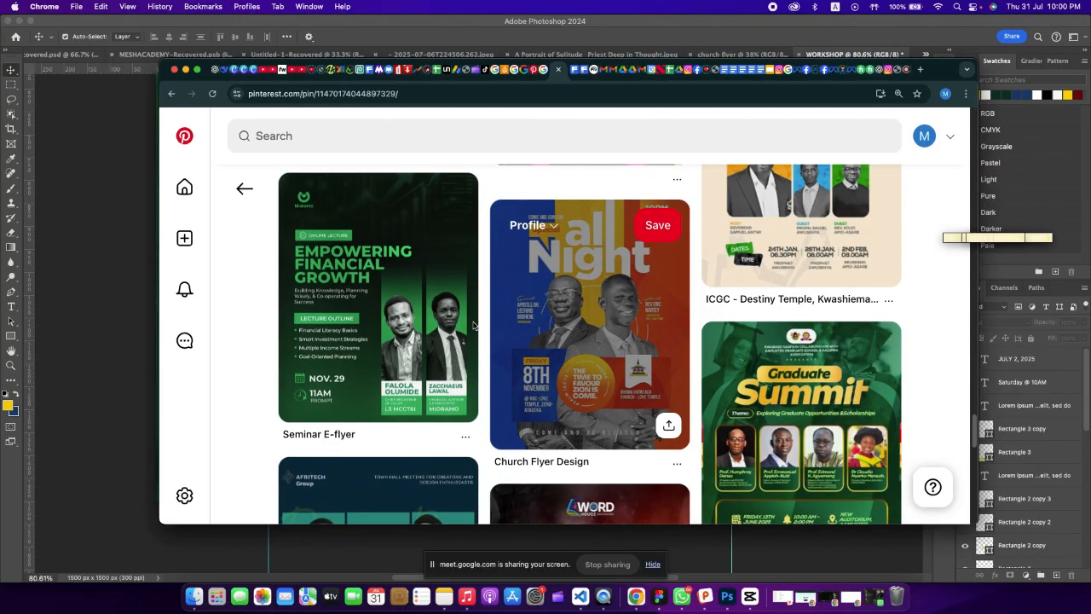
scroll(384, 298, "down", 3)
scroll(846, 373, "down", 1)
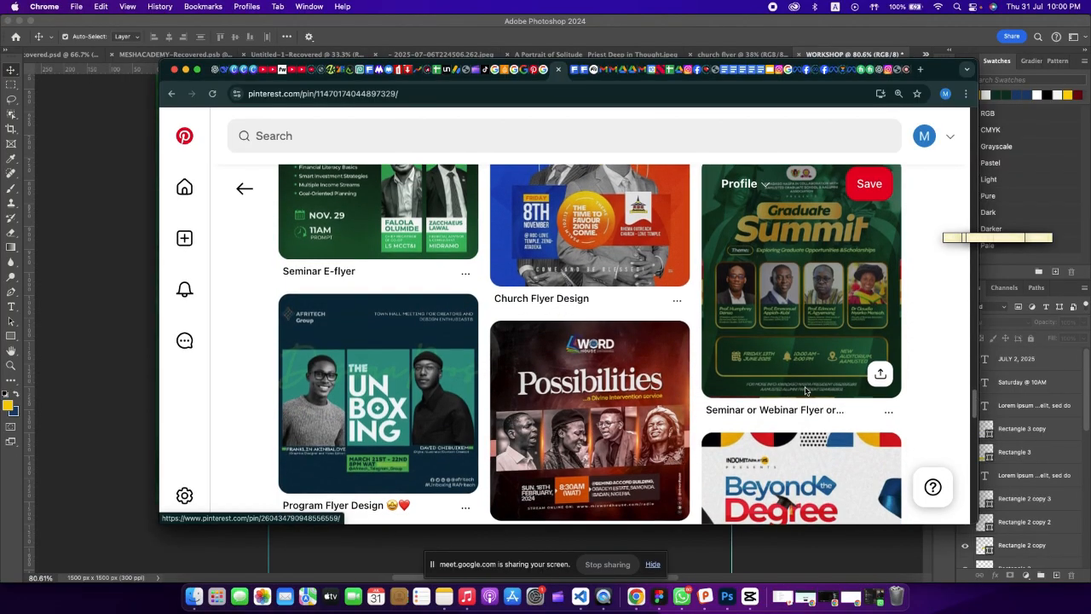
scroll(511, 358, "down", 6)
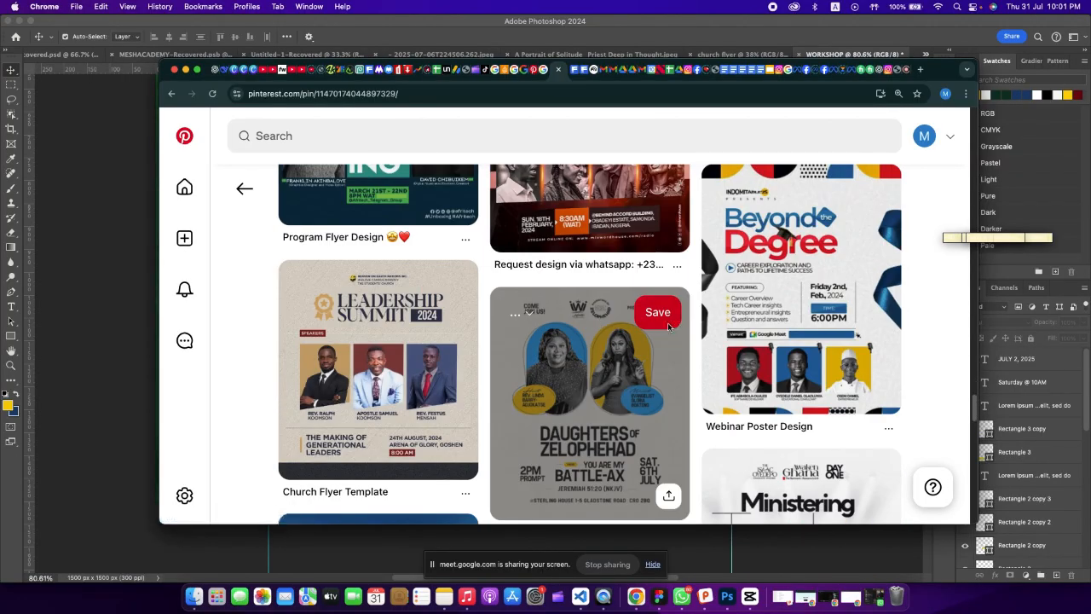
scroll(690, 436, "down", 1)
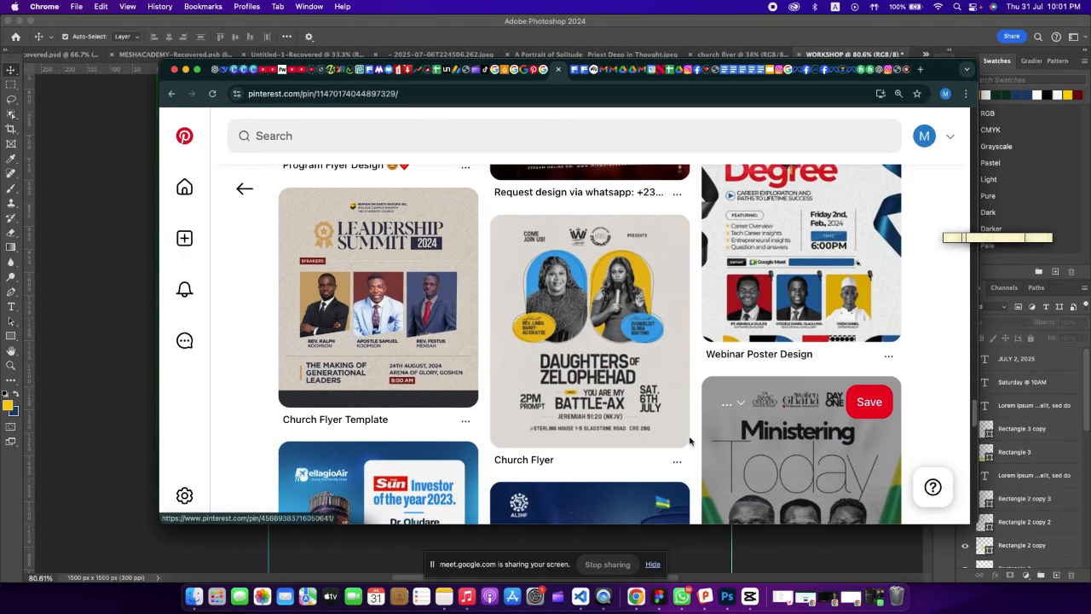
scroll(580, 401, "down", 5)
scroll(543, 398, "down", 1)
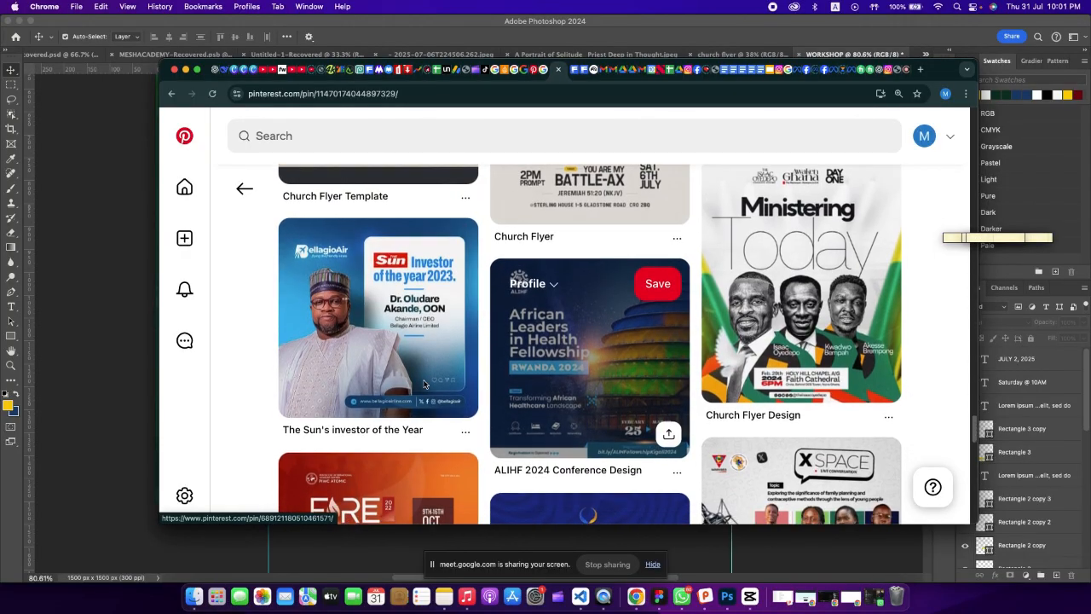
Switch back to Photoshop and create a paragraph text box across the upper part of the white box beside the date.
left_click(90, 366)
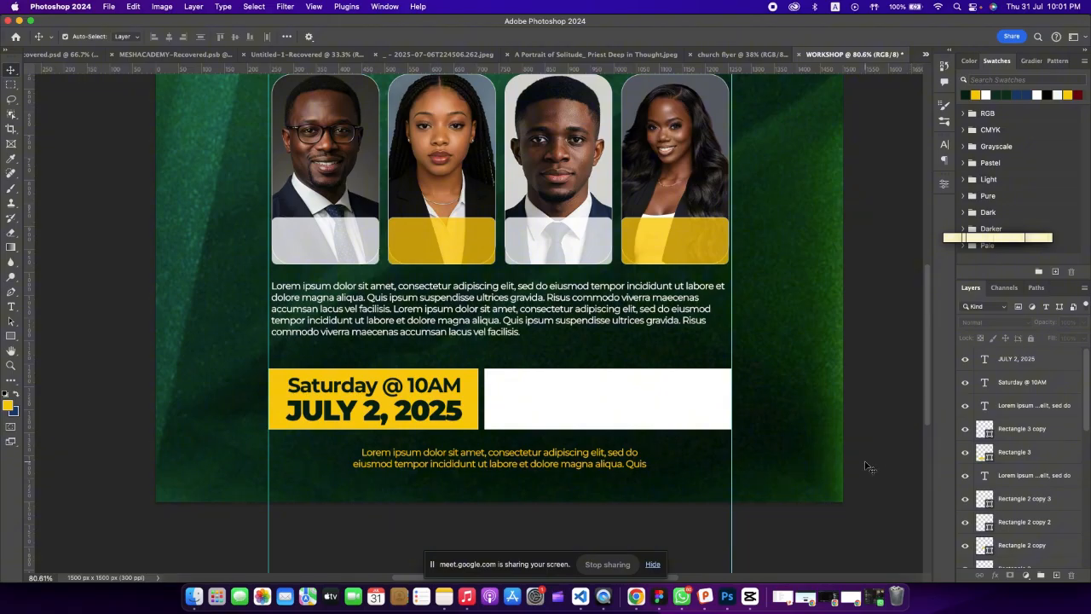
key("z")
left_click(531, 431, "alt")
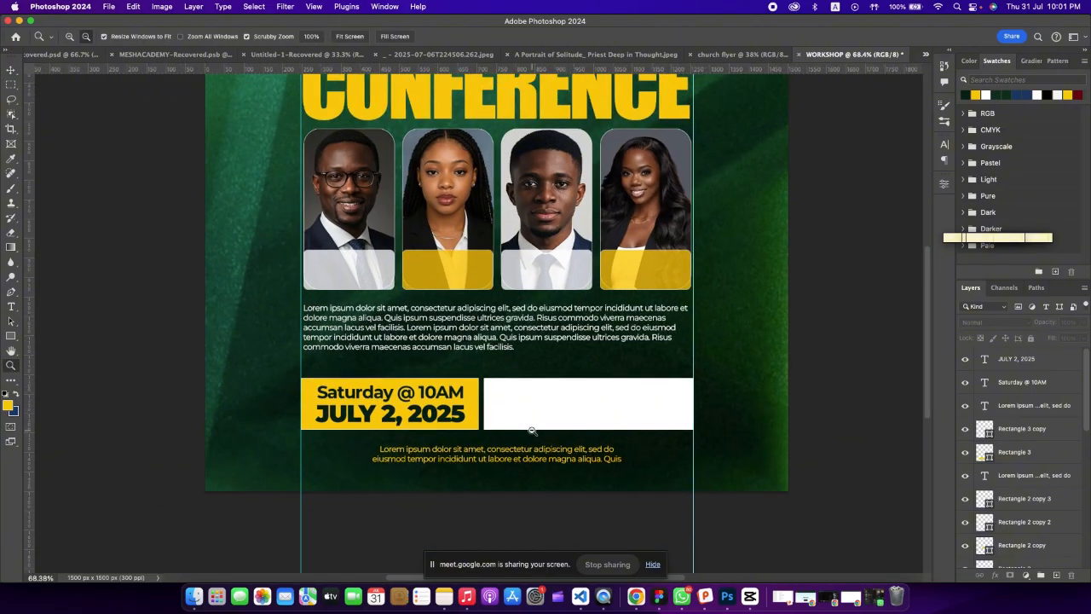
scroll(605, 429, "up", 5)
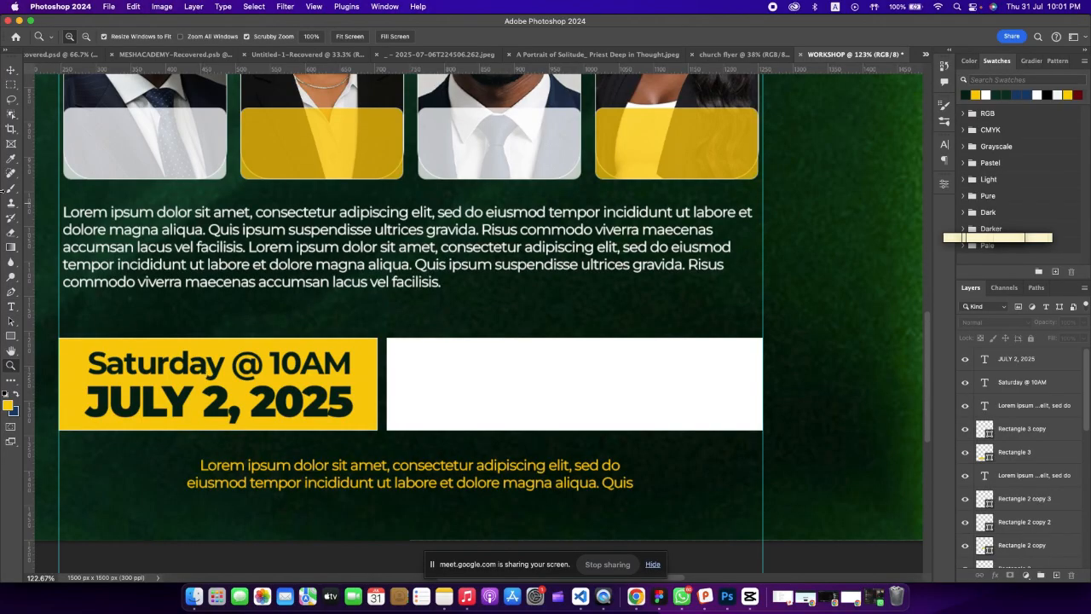
left_click(17, 306)
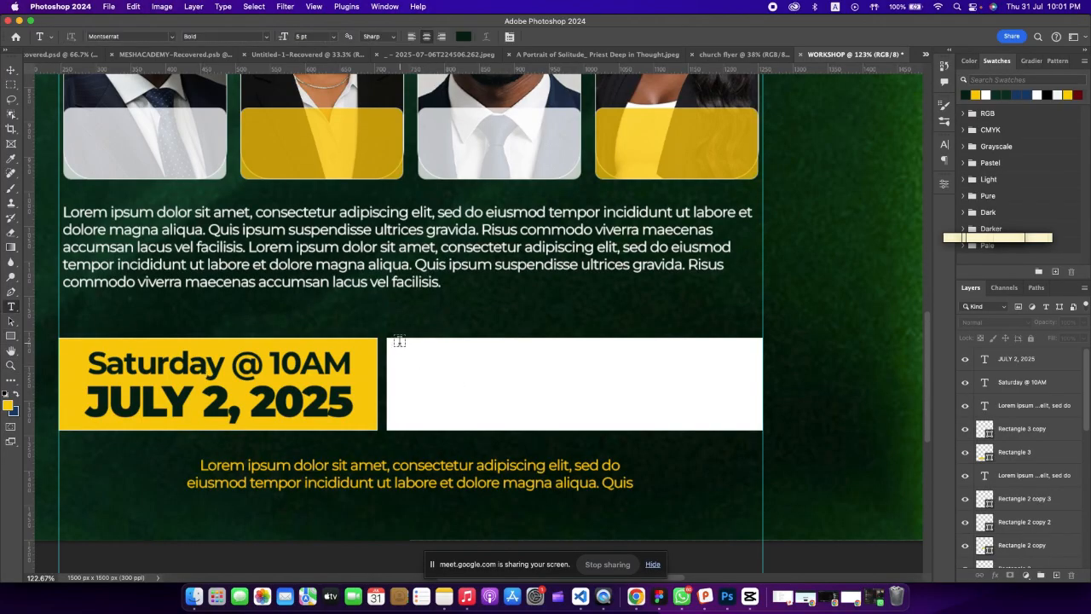
left_click_drag(402, 349, 744, 391)
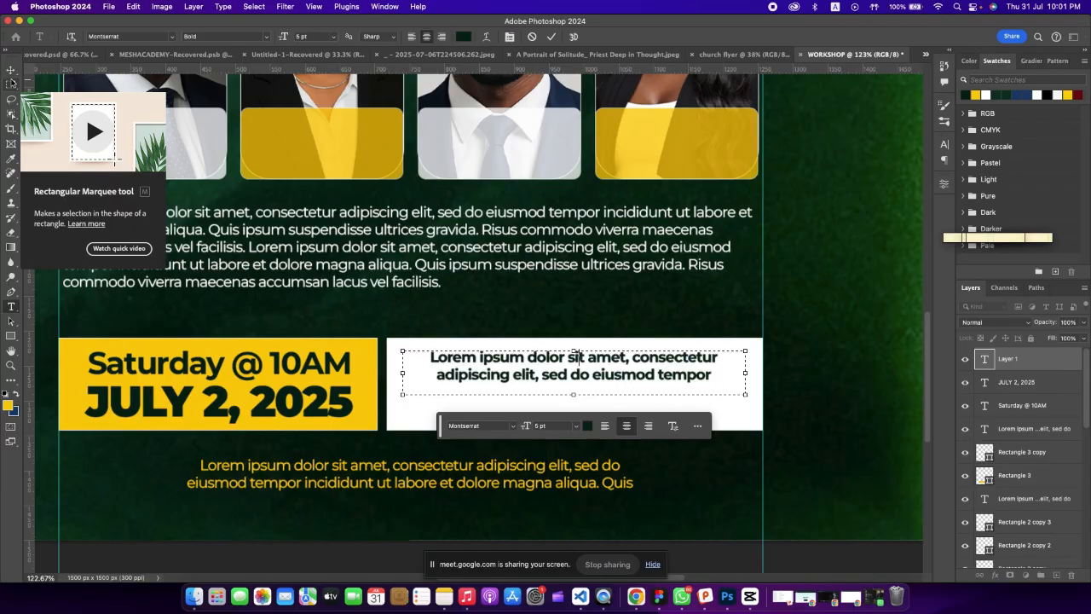
Enter "CONGO TOWN - MONROVIA LIBERIA/ WEST AFRICA" as the venue text in the white box.
type("CONT")
key("BackSpace")
type("GO TOWN")
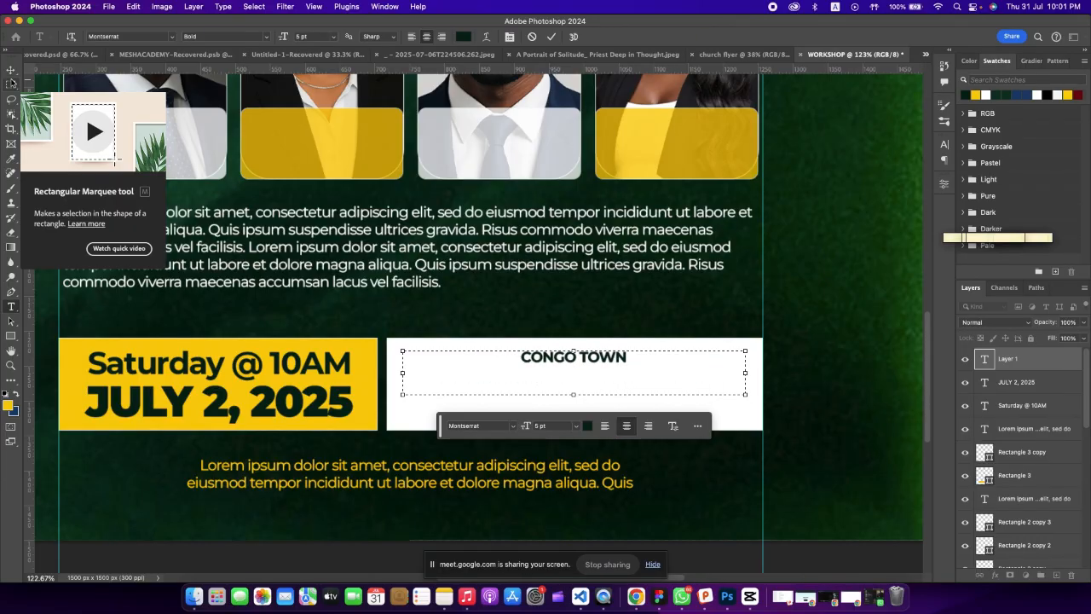
type(" -")
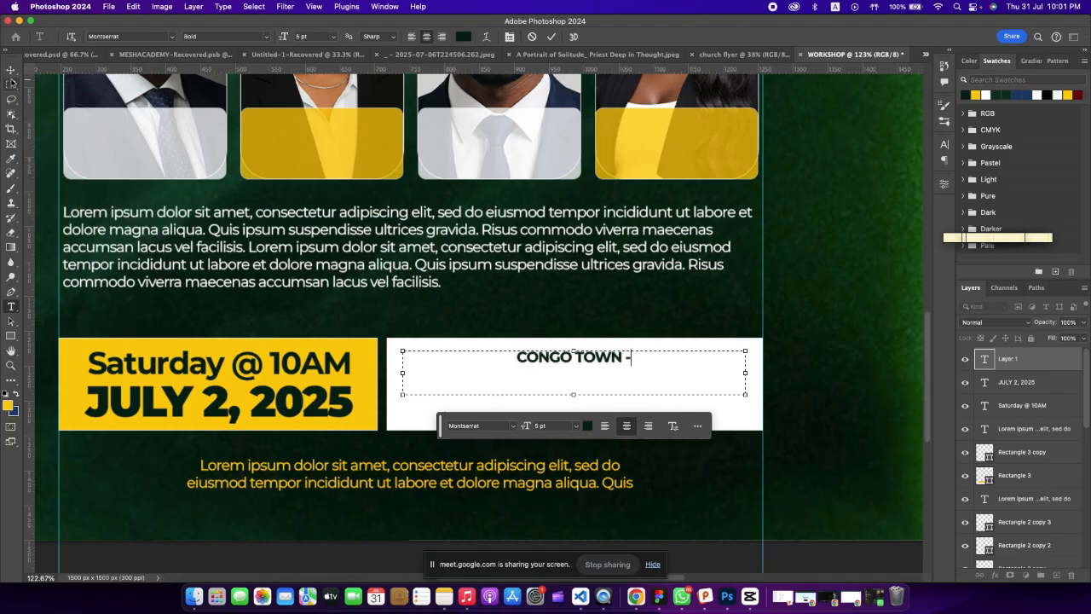
type(" MONROVIA ")
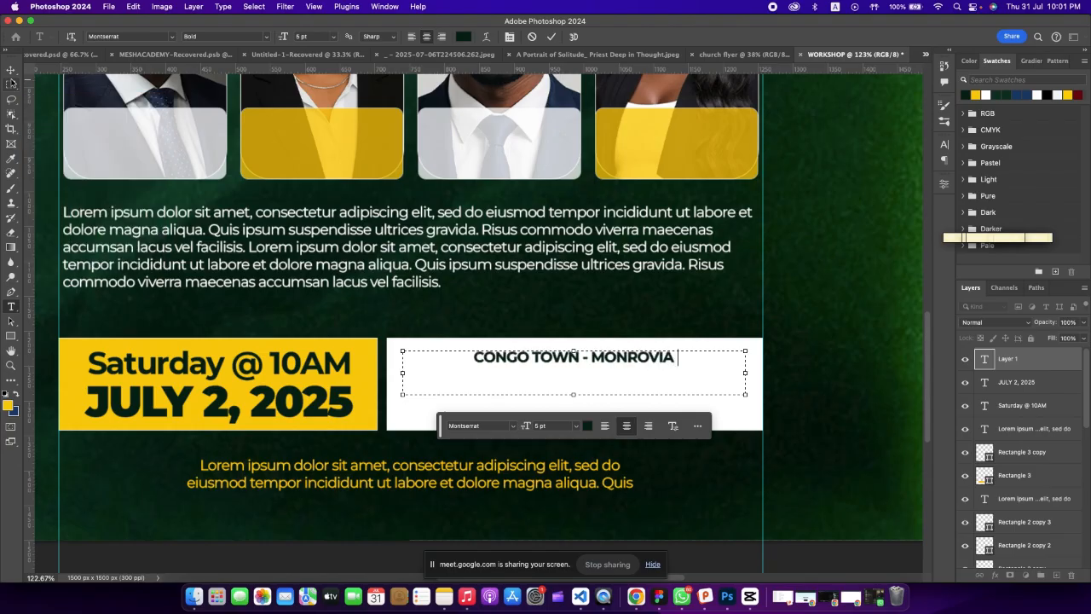
type("LIBERIA/ WE")
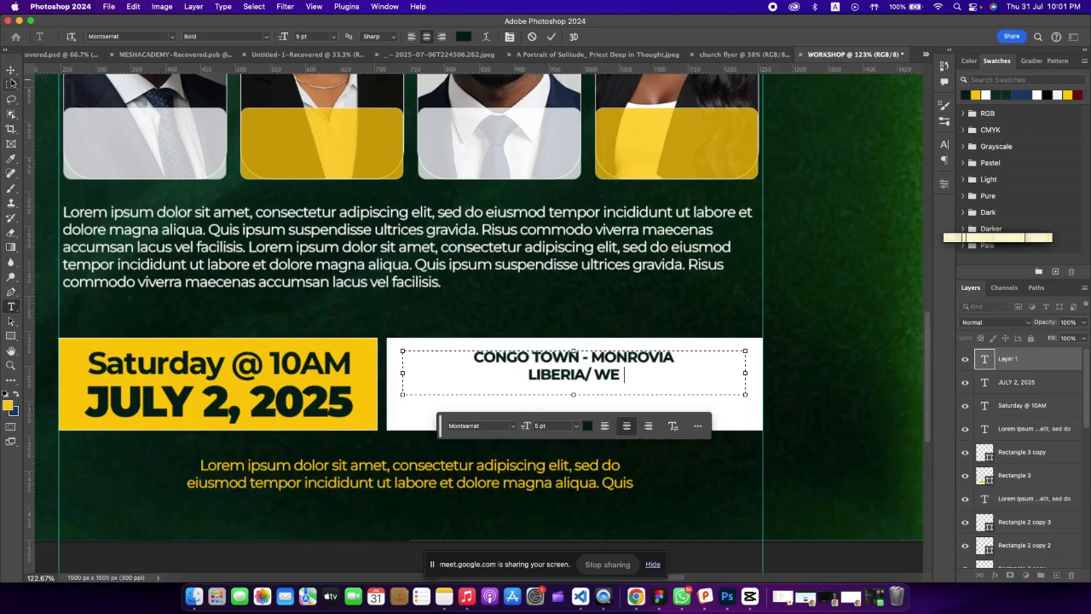
type("ST AFRIC")
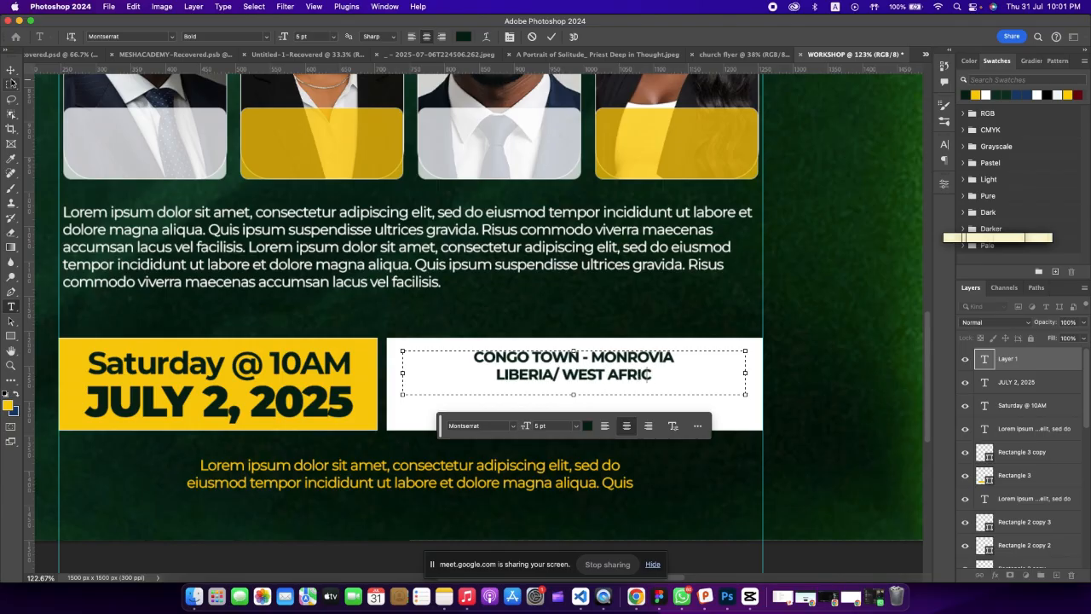
key("BackSpace")
type("CA")
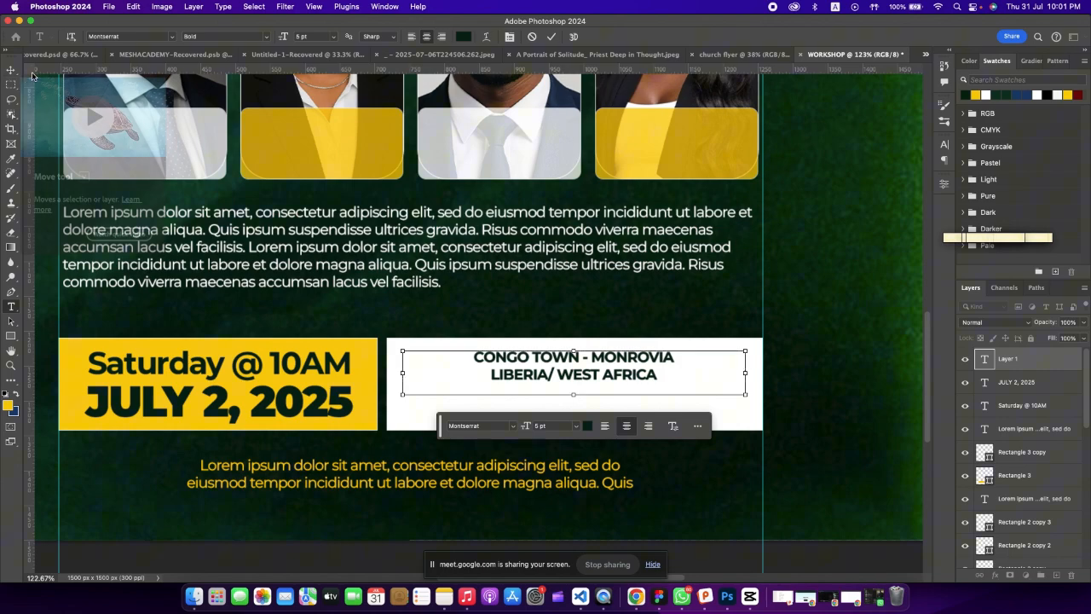
Left-align both lines of the venue text and commit the text edit.
key("super+a")
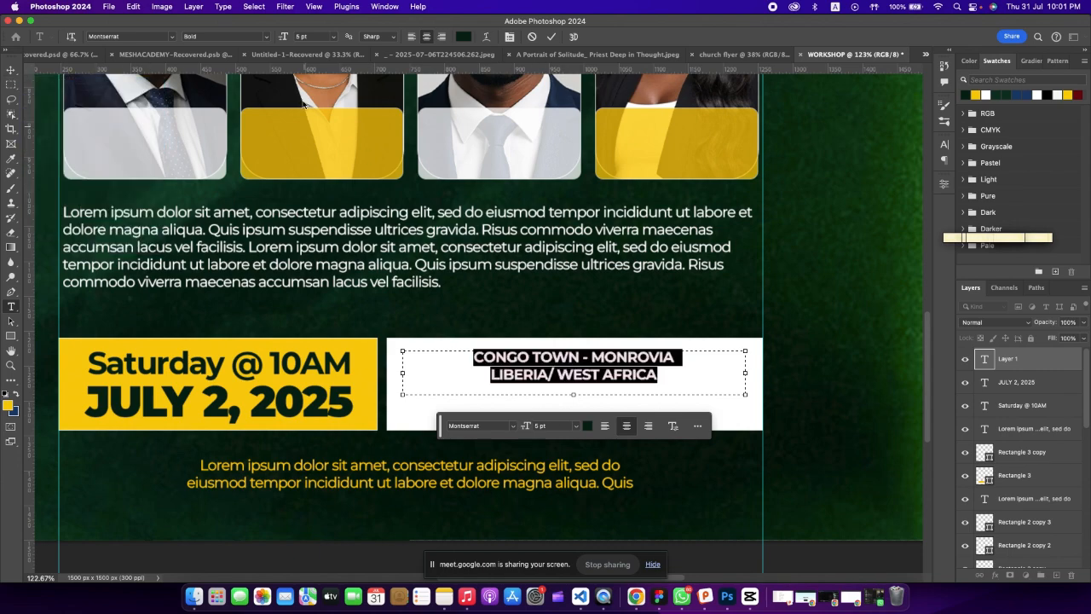
left_click(412, 37)
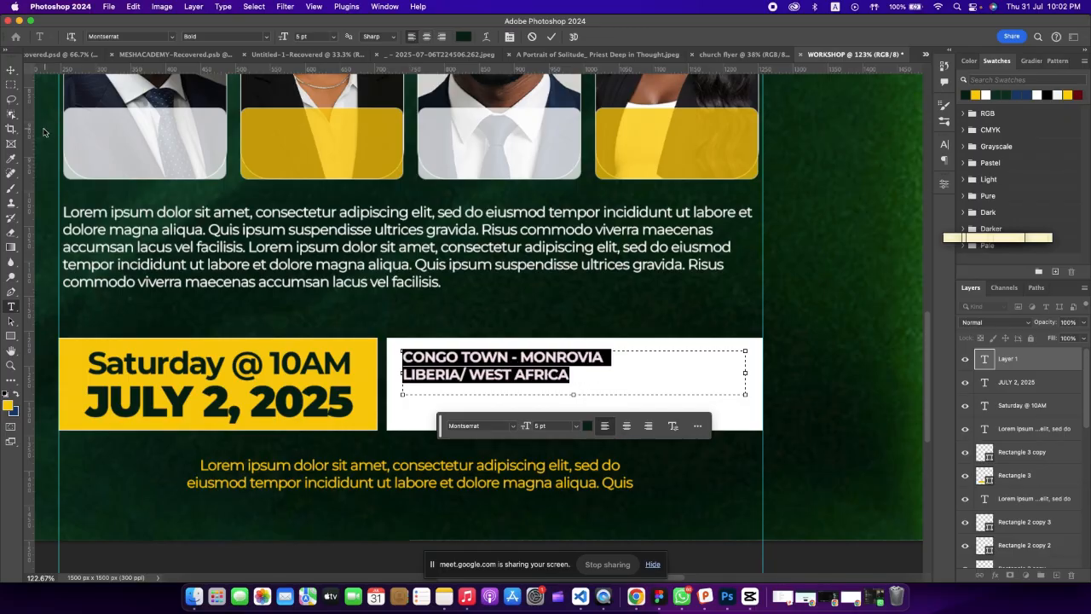
left_click(11, 71)
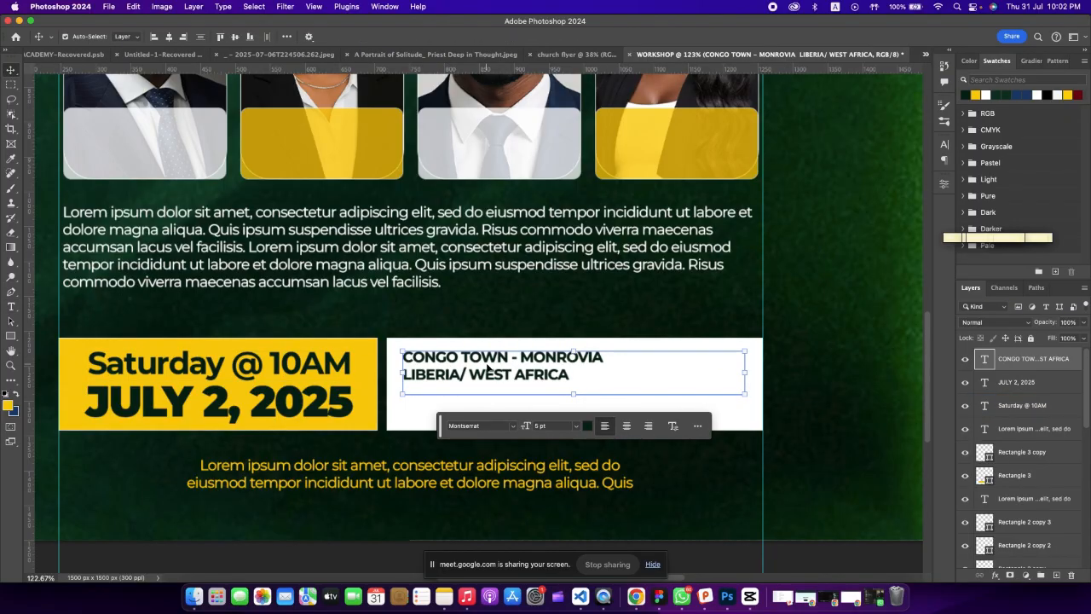
Shrink the venue text's bounding box in width and height so it fits closely around the two lines.
left_click(744, 374)
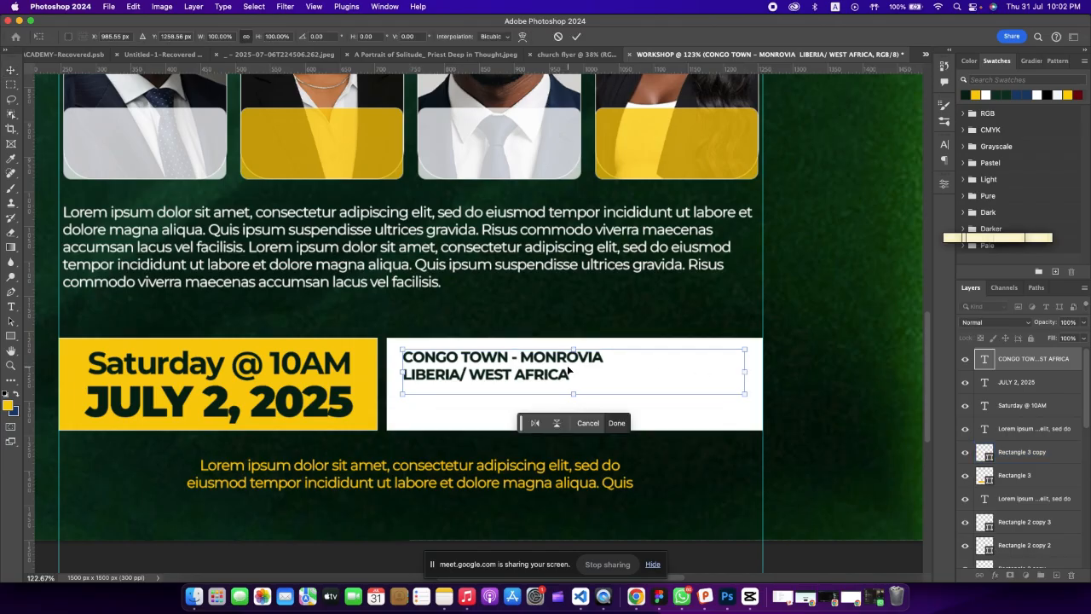
double_click(577, 367)
double_click(560, 368)
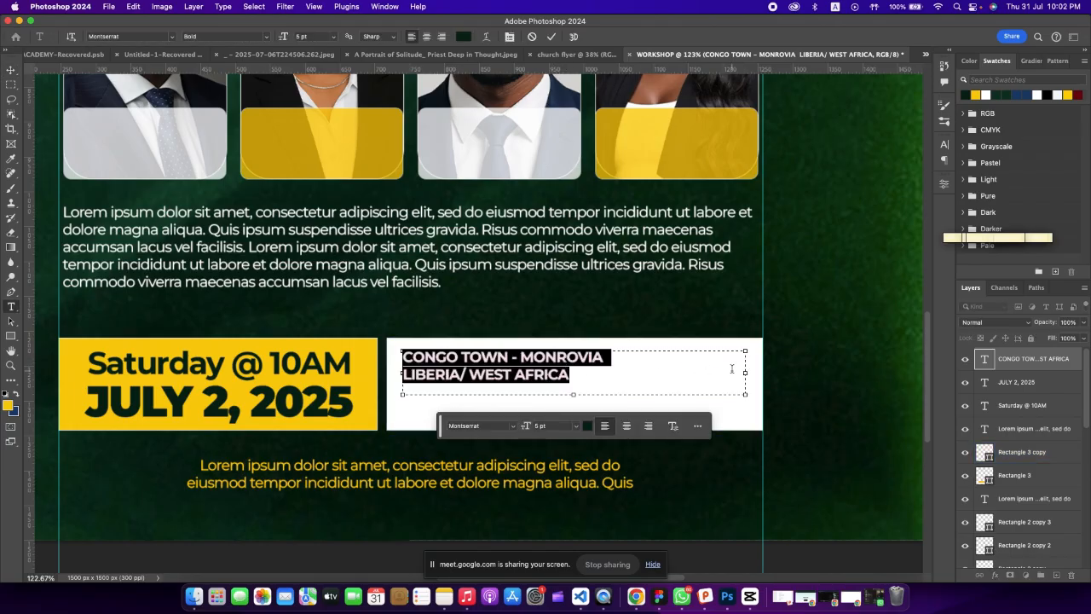
left_click_drag(744, 372, 620, 371)
left_click_drag(512, 395, 511, 384)
left_click(11, 69)
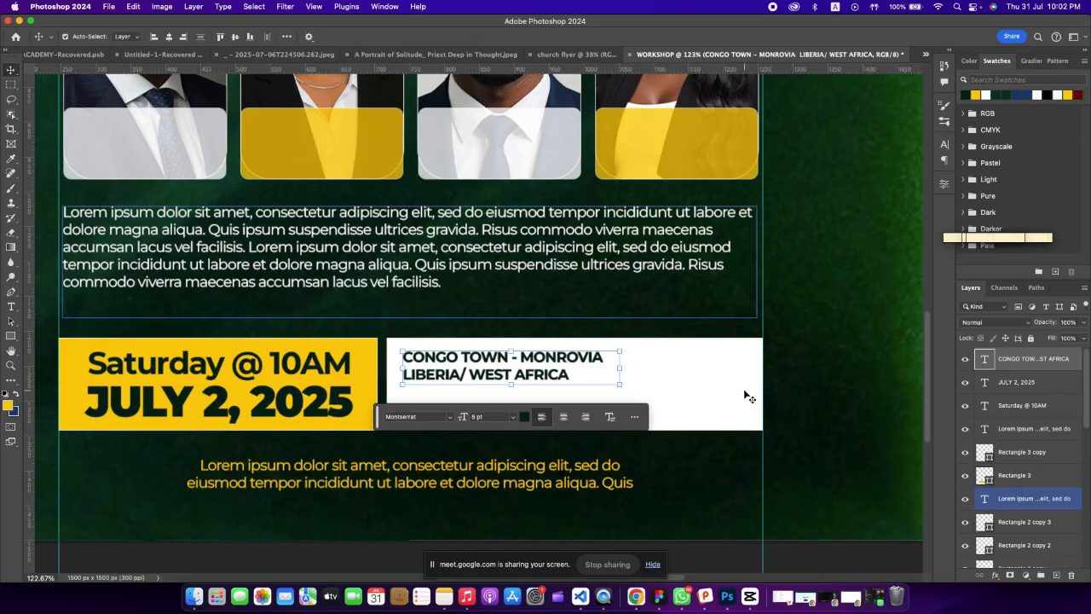
Scale the venue text up proportionally to about 119.56% and apply the transform.
left_click(620, 385)
left_click_drag(619, 385, 662, 392)
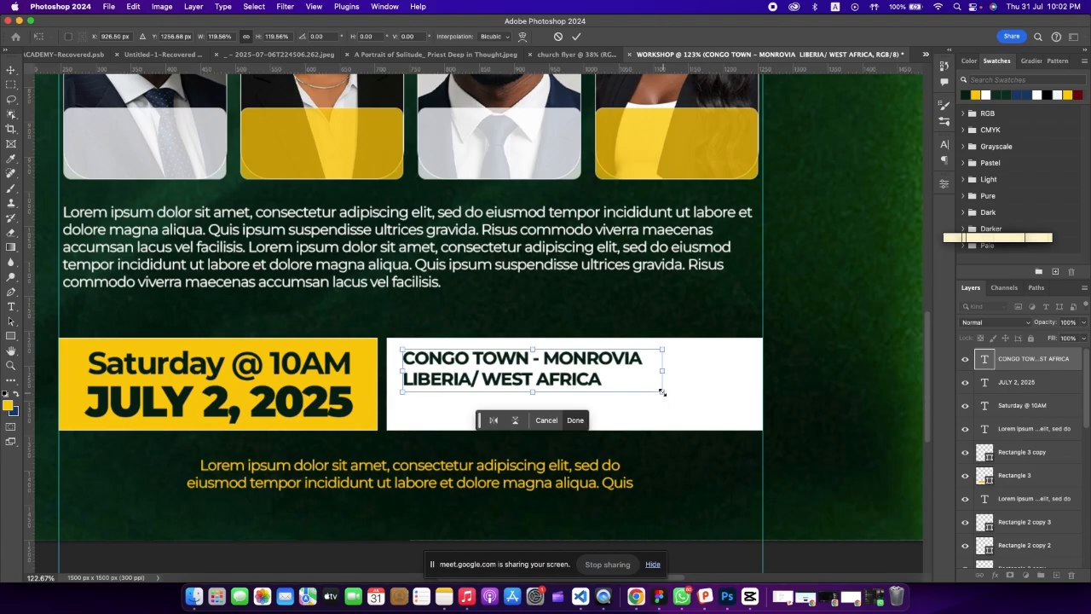
left_click(576, 39)
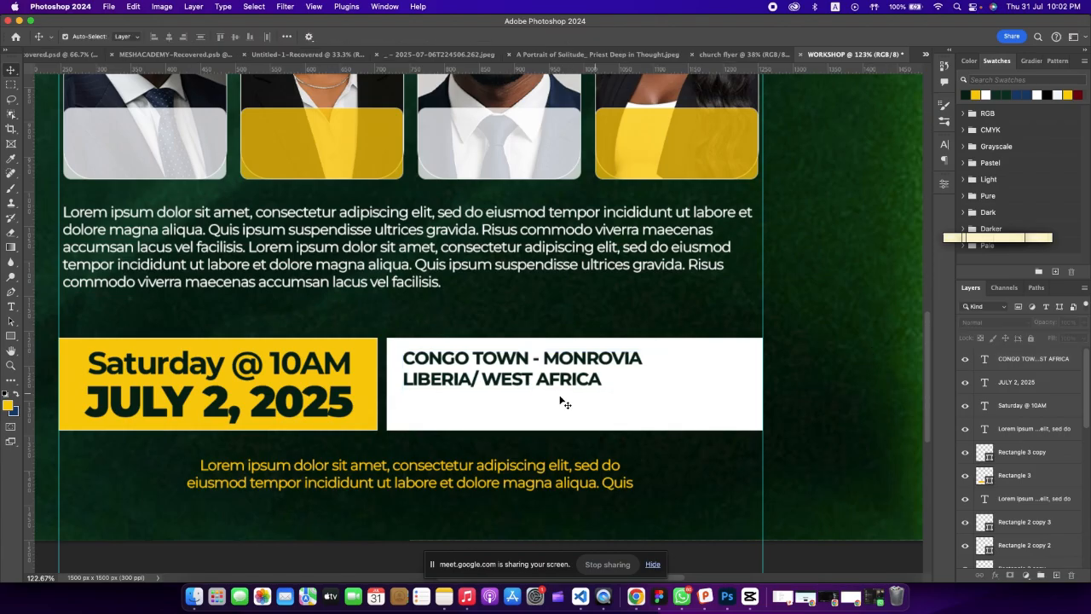
Add the contact phone number as a new text line below the venue text in the white box.
key("t")
left_click(421, 411)
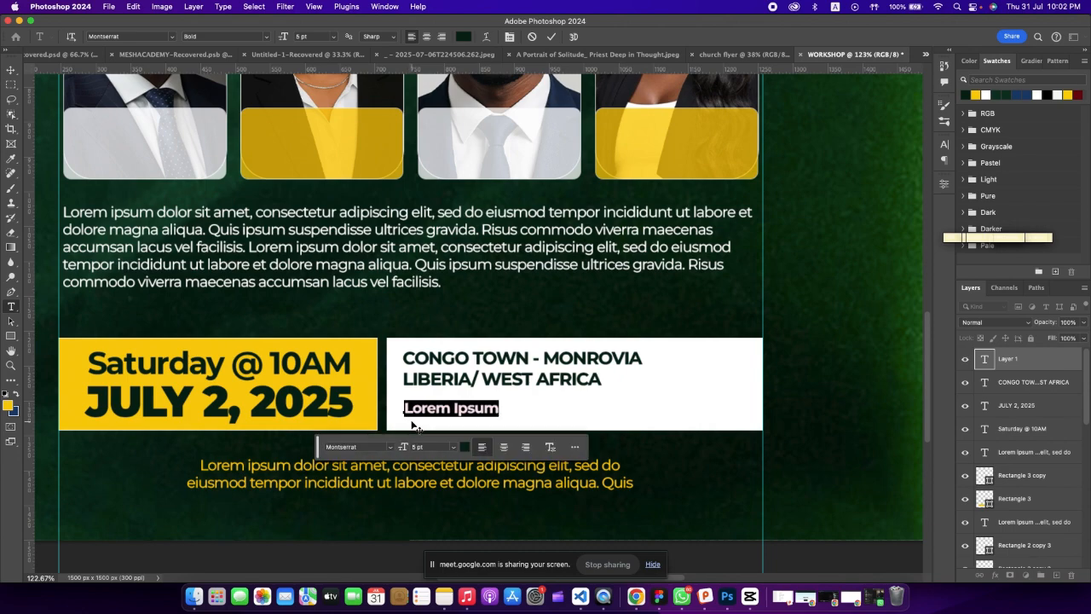
key("BackSpace")
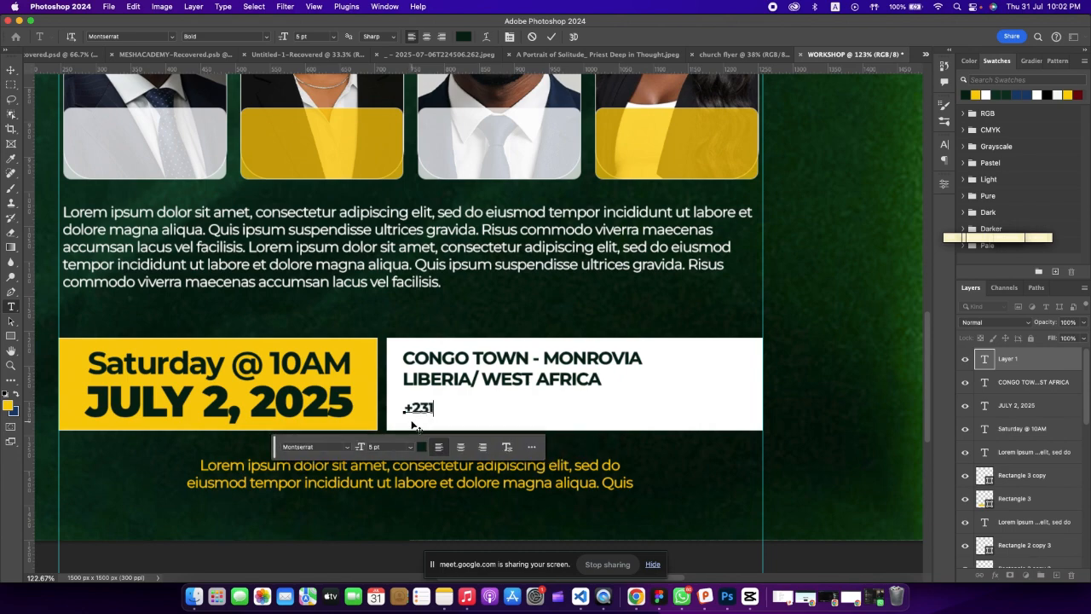
type("+231")
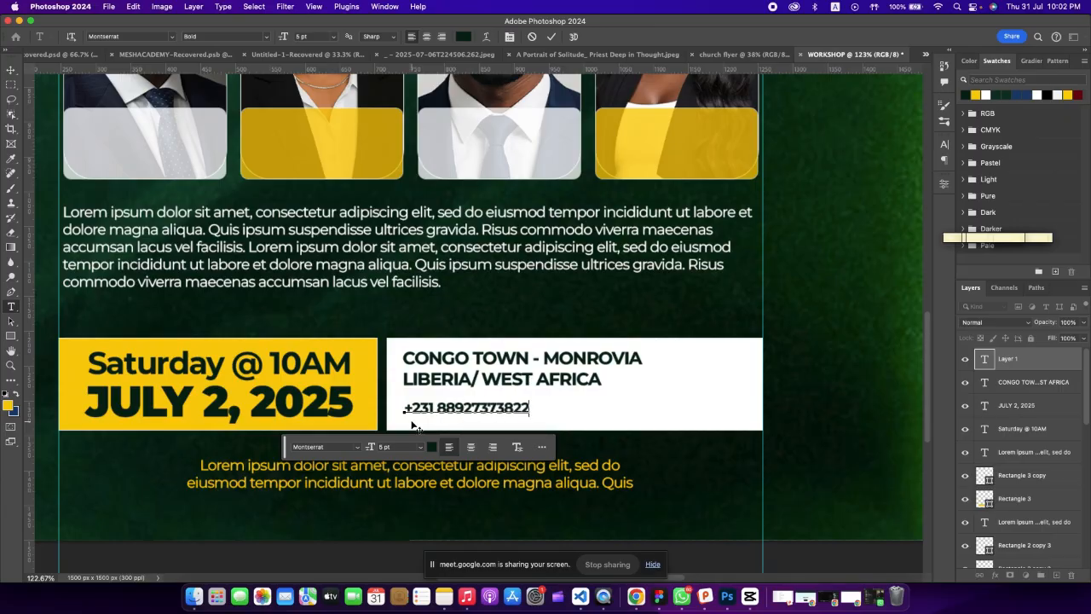
left_click(7, 83)
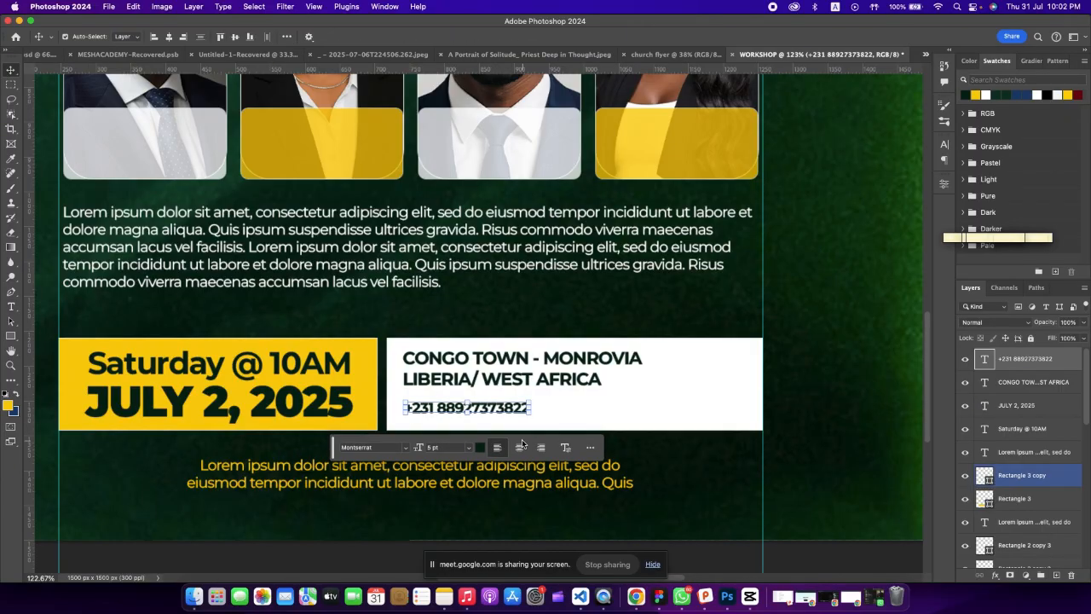
Scale the phone number text up proportionally to about 225% and apply the transform.
key("ctrl+t")
left_click_drag(530, 414, 684, 427)
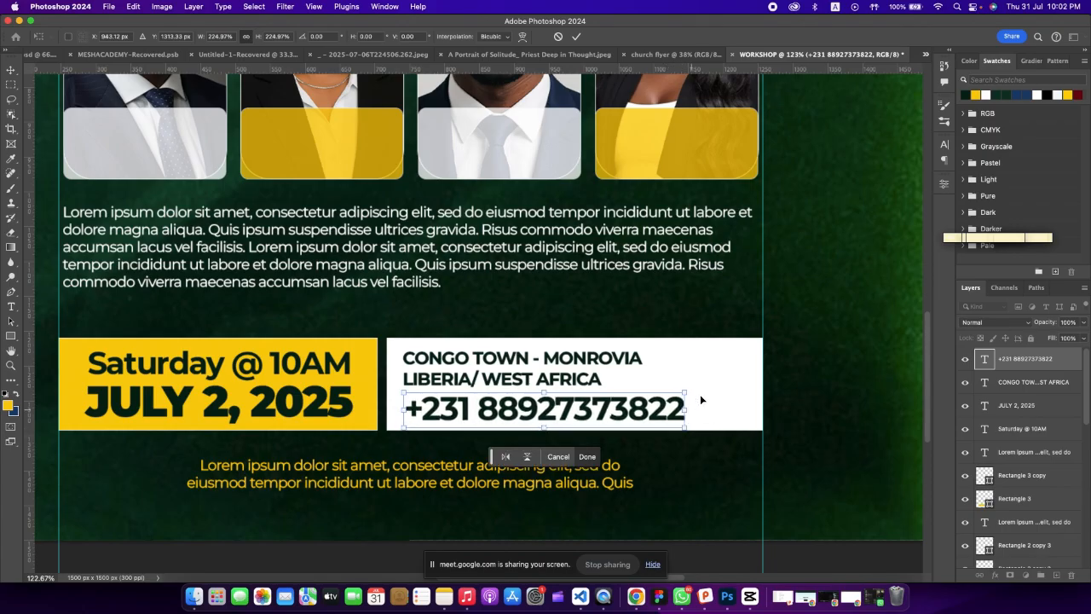
left_click(576, 38)
scroll(530, 311, "down", 5)
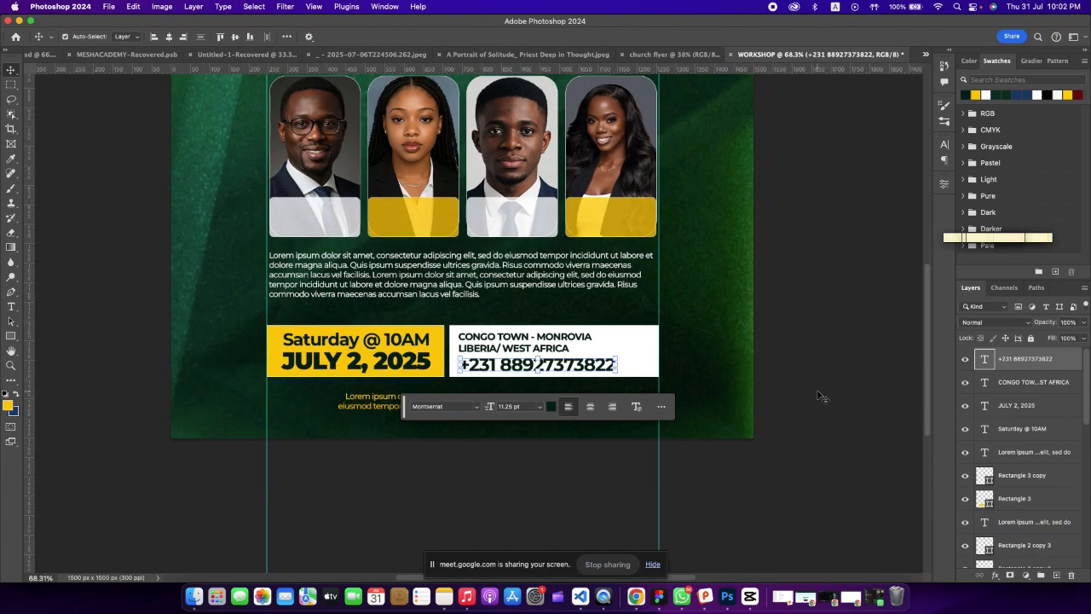
left_click(819, 395)
scroll(545, 384, "down", 4)
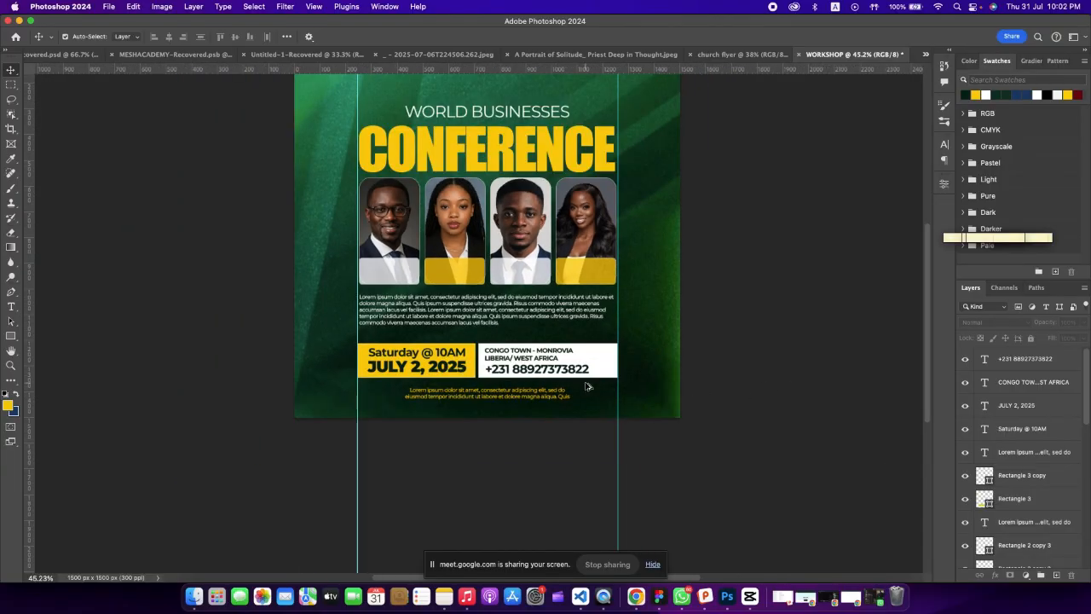
Move the phone number about 38 px to the right in the white box and nudge it slightly up.
scroll(586, 386, "up", 4)
left_click_drag(567, 354, 580, 353)
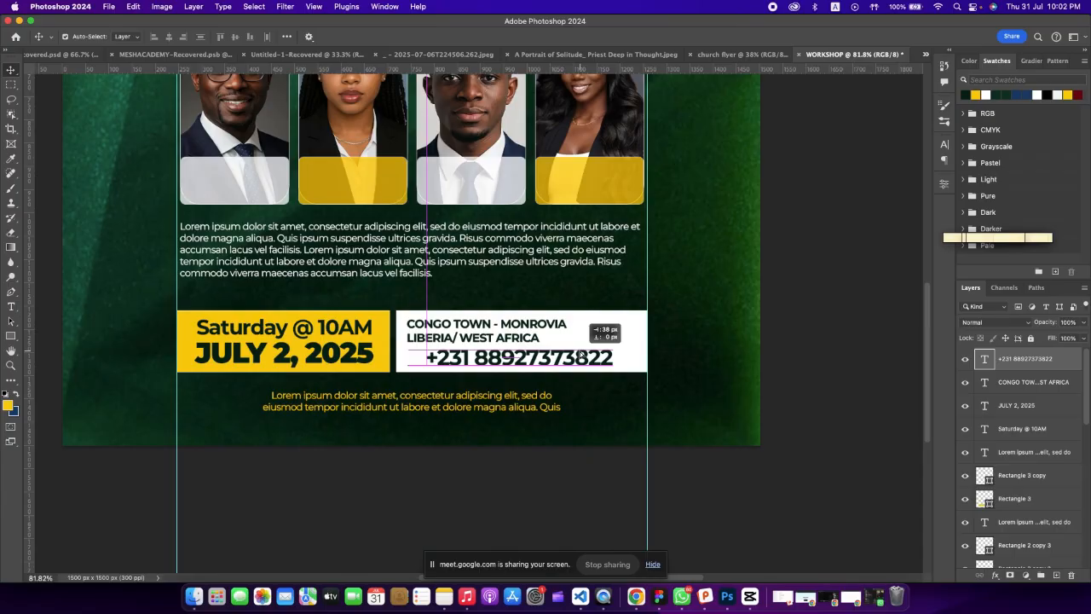
left_click_drag(580, 353, 581, 355)
double_click(580, 361)
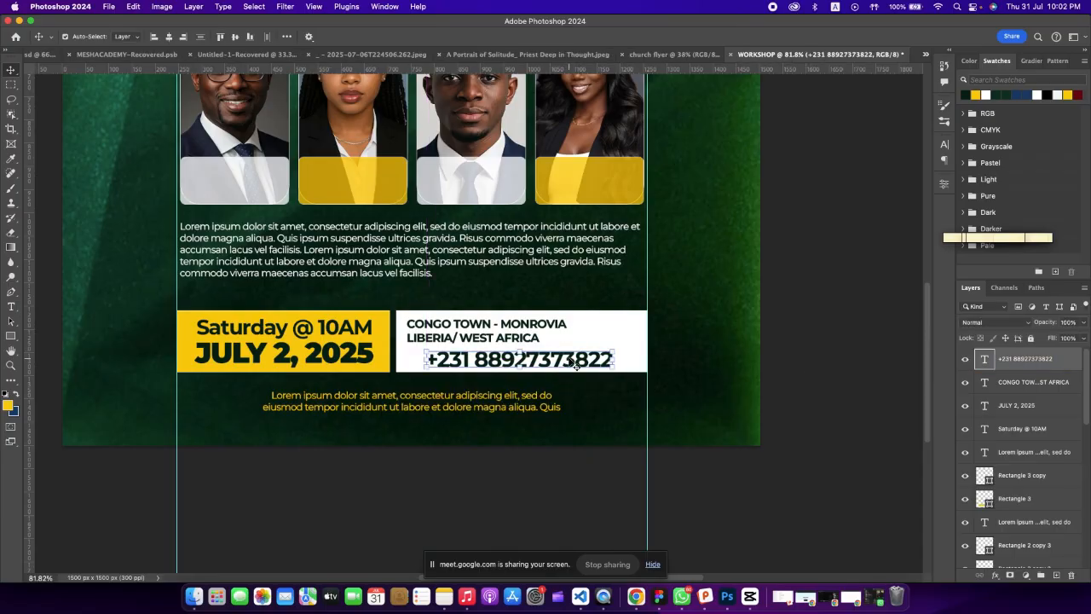
key("Up")
key("Up")
key("Up")
key("Up")
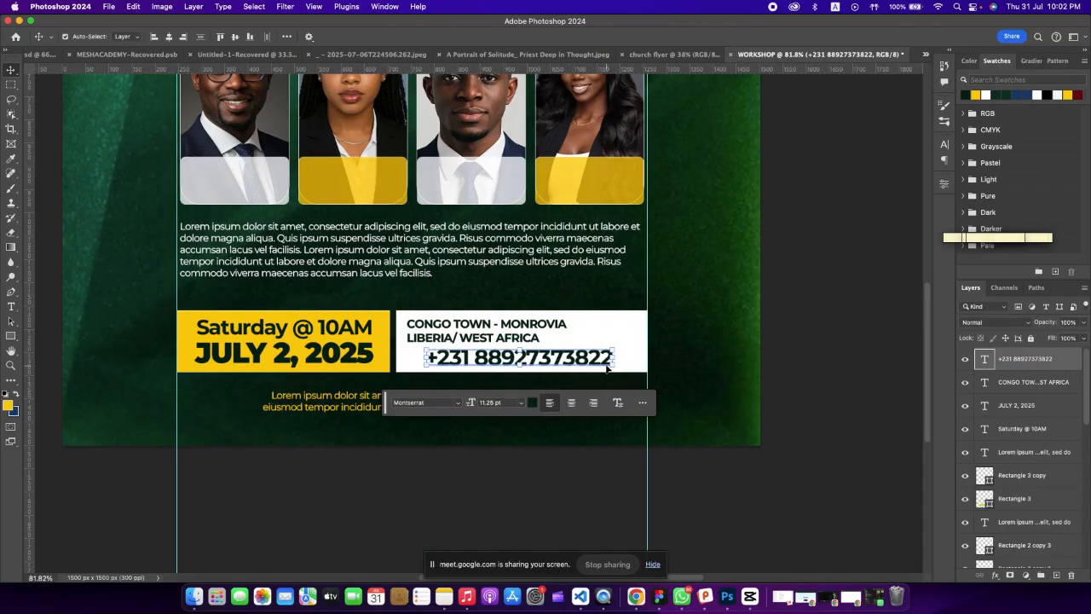
Shift the two-line venue text right so its left edge aligns with the phone number, and deselect it.
left_click(829, 371)
left_click_drag(463, 336, 483, 338)
left_click(819, 380)
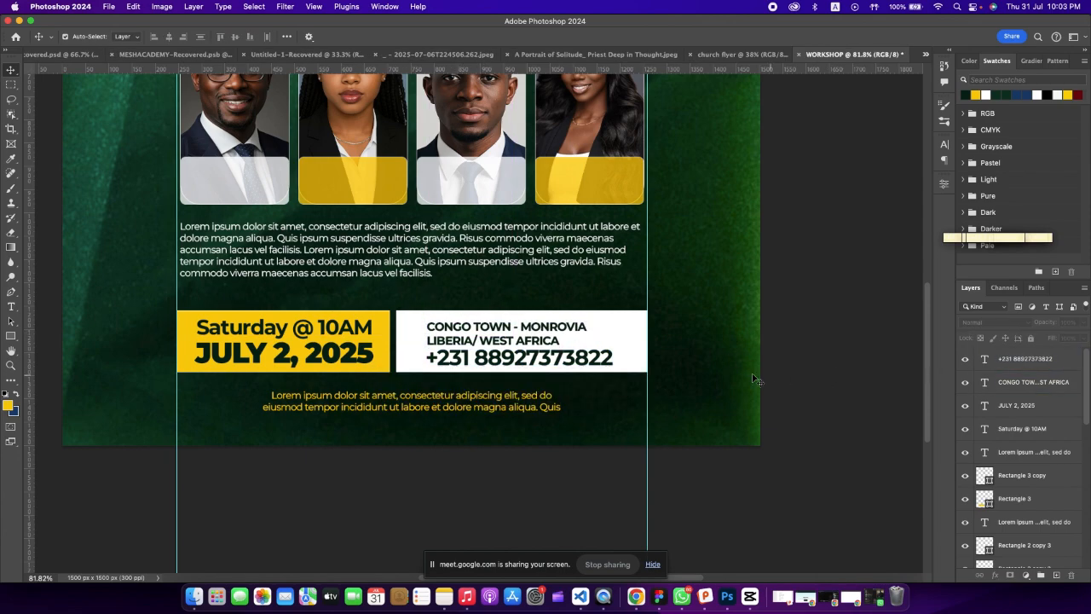
Move the yellow footer text slightly up toward the date and venue boxes and deselect it.
scroll(414, 350, "down", 1)
scroll(412, 350, "down", 5)
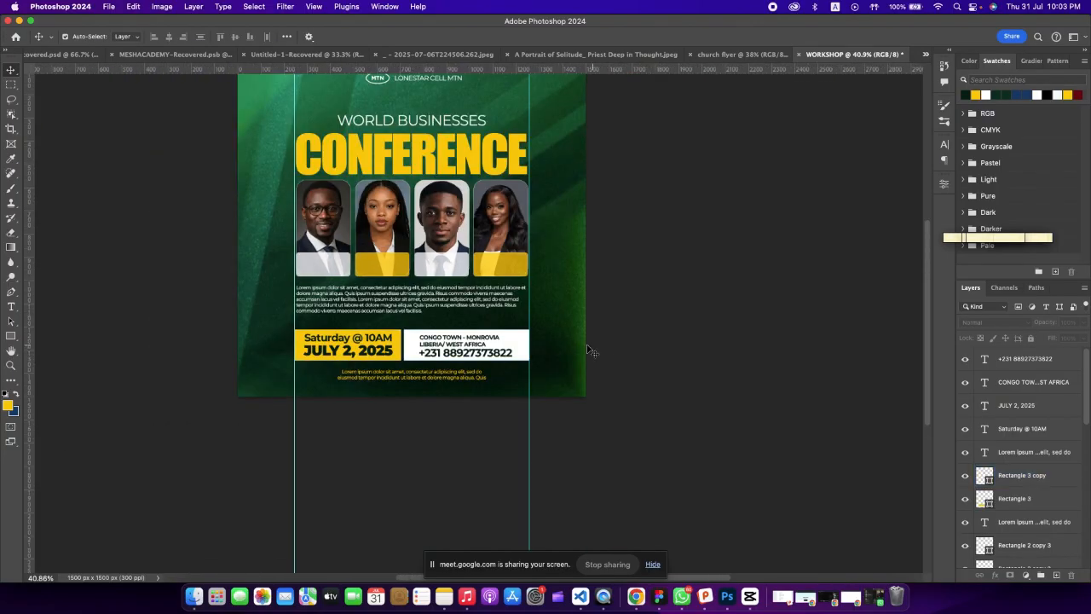
scroll(351, 328, "up", 9)
scroll(417, 342, "down", 5)
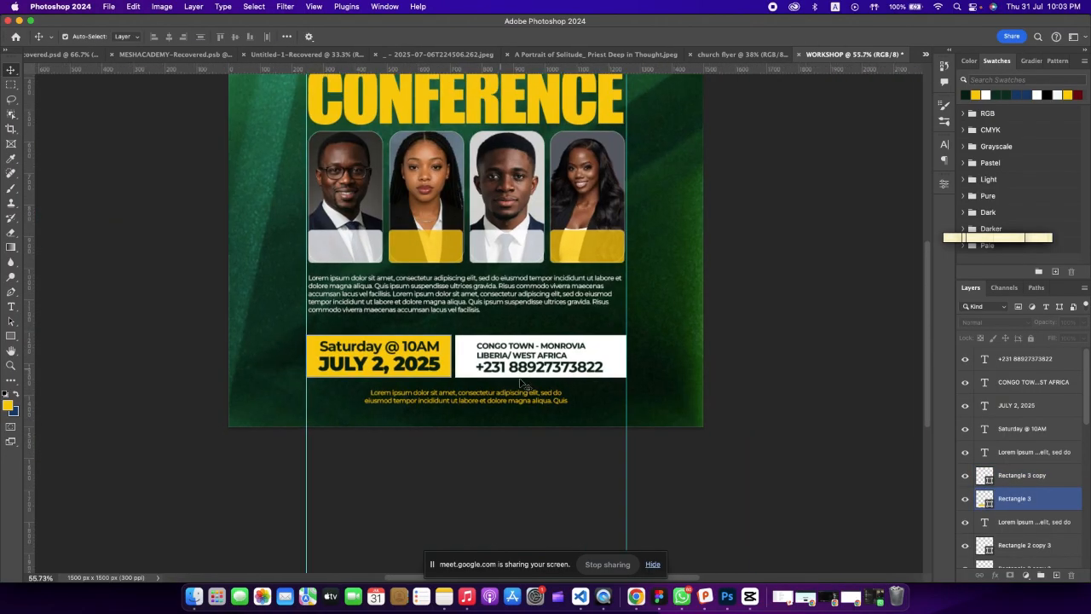
left_click(780, 450)
left_click(475, 403)
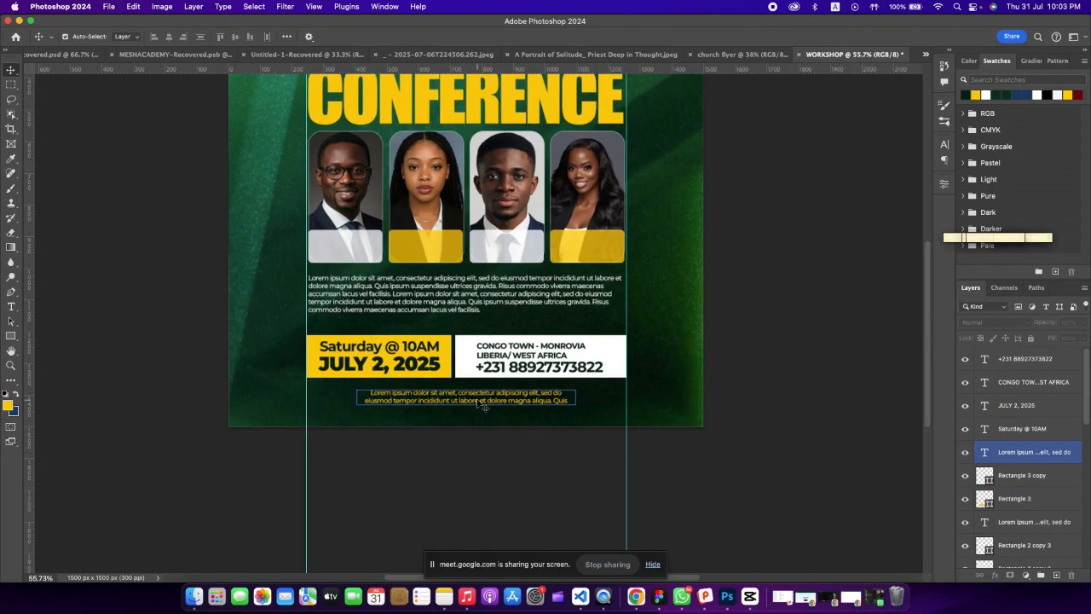
scroll(479, 403, "down", 1)
mouse_move(476, 402)
left_mouse_down()
mouse_move(464, 398)
mouse_move(481, 398)
left_mouse_up()
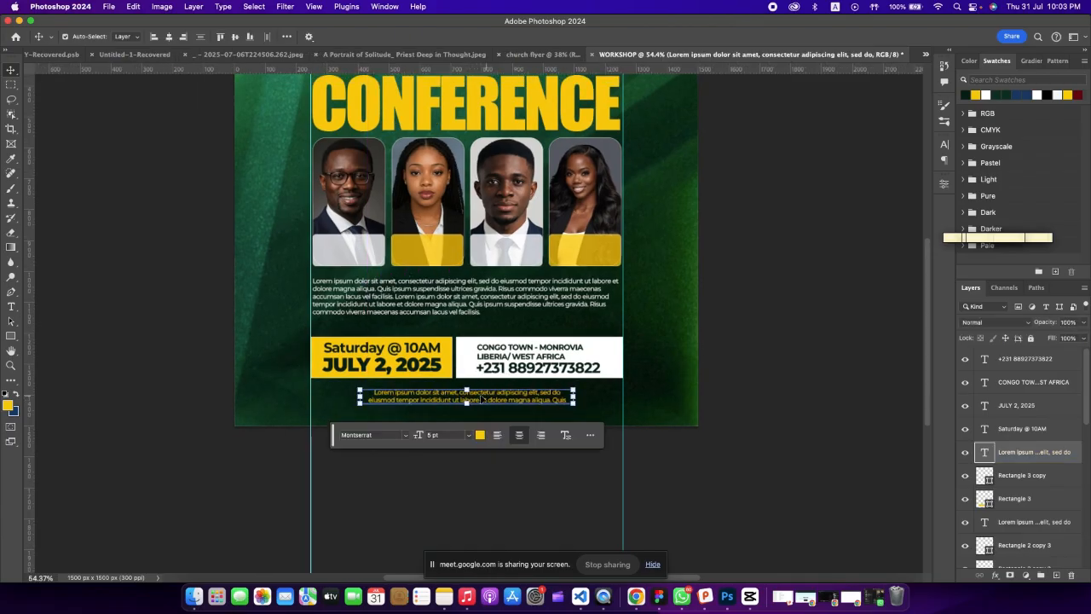
scroll(481, 398, "down", 4)
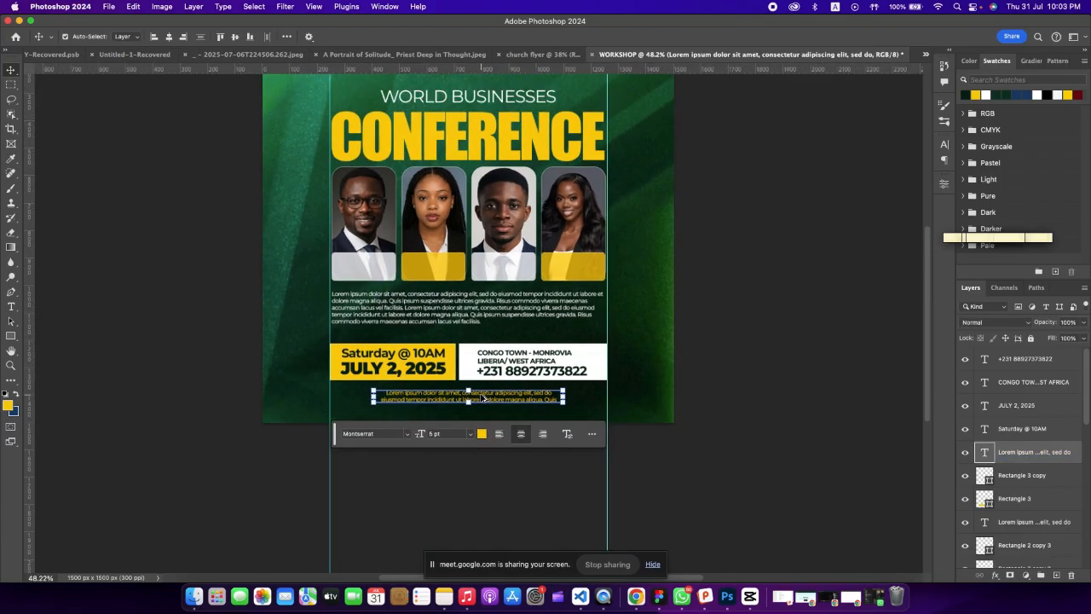
left_click(773, 398)
Add a "Lorem Ipsum" placeholder text line near the top of the first speaker's name bar.
scroll(399, 295, "up", 1)
scroll(399, 295, "up", 5)
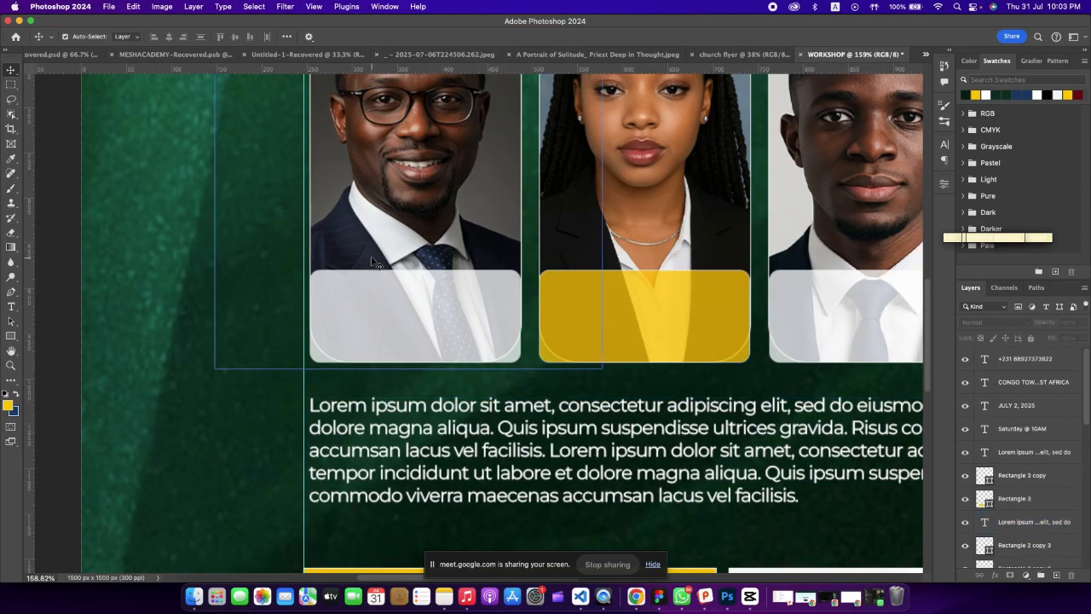
scroll(399, 305, "down", 4)
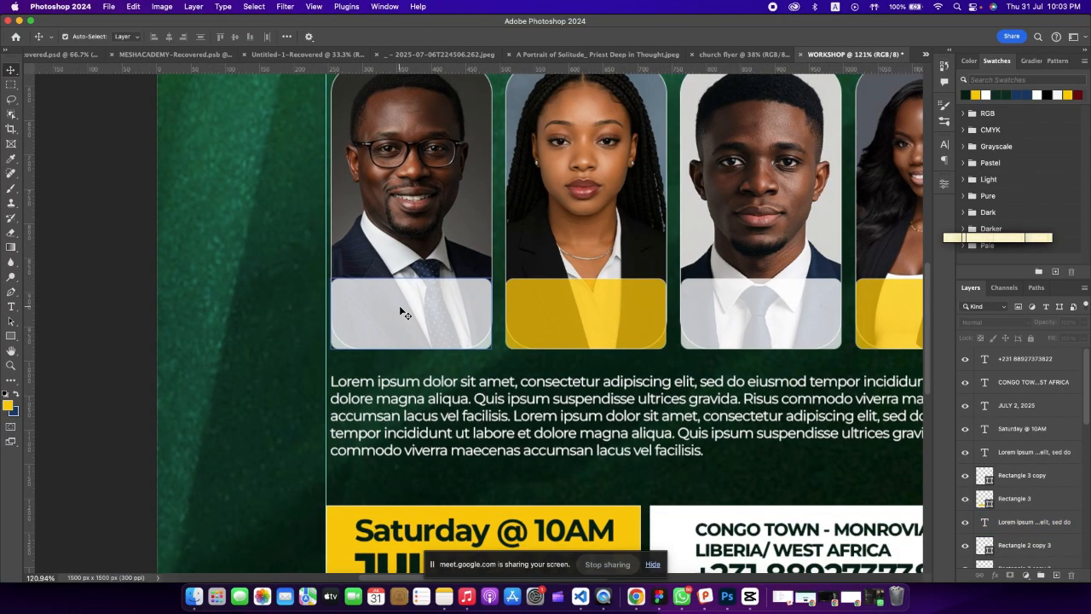
scroll(499, 321, "down", 1)
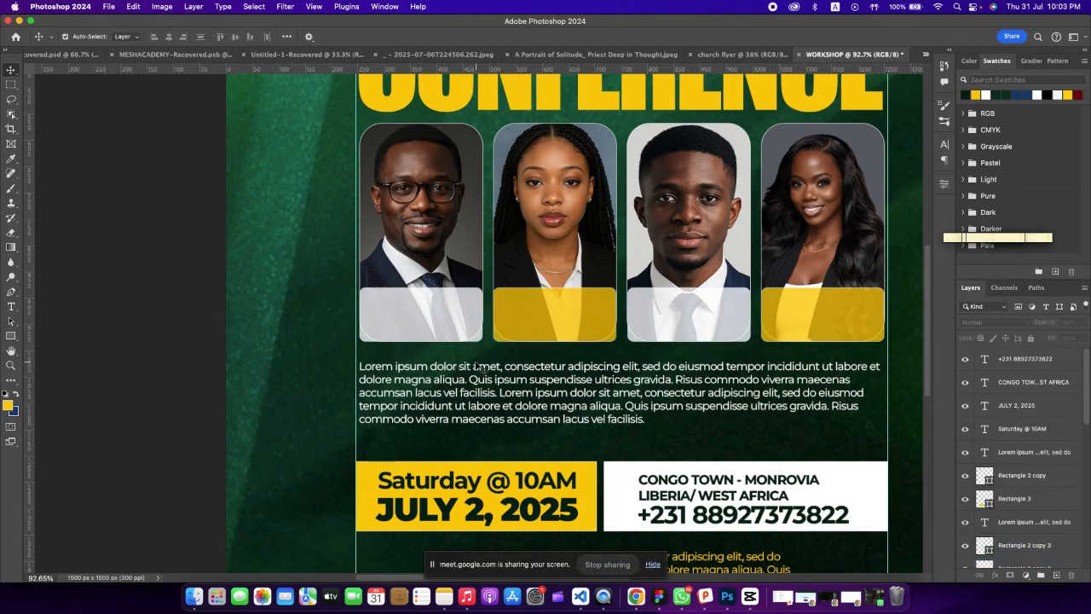
left_click(11, 306)
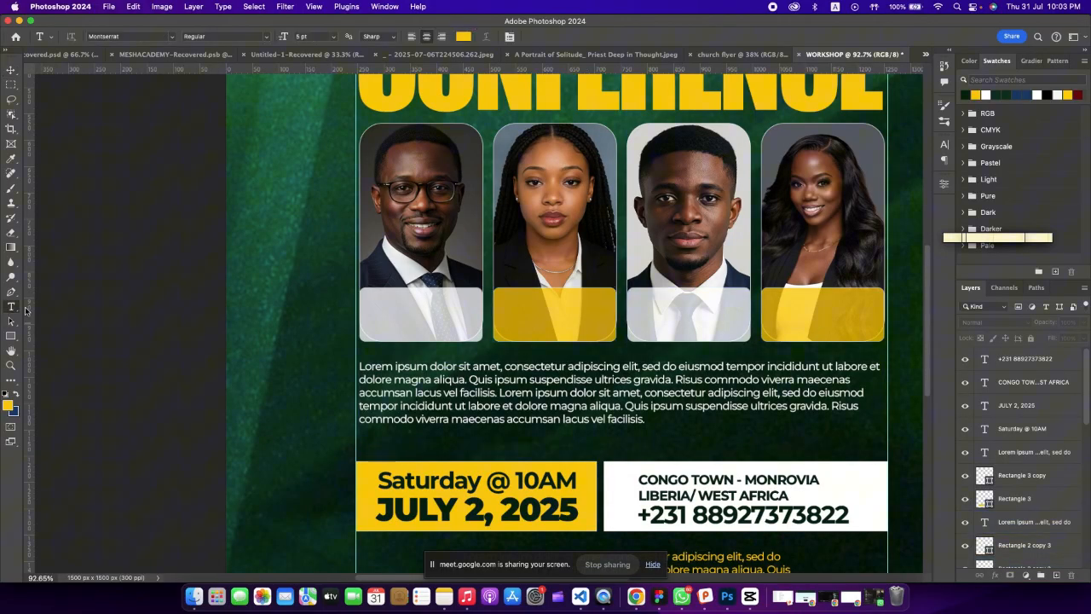
left_click(385, 303)
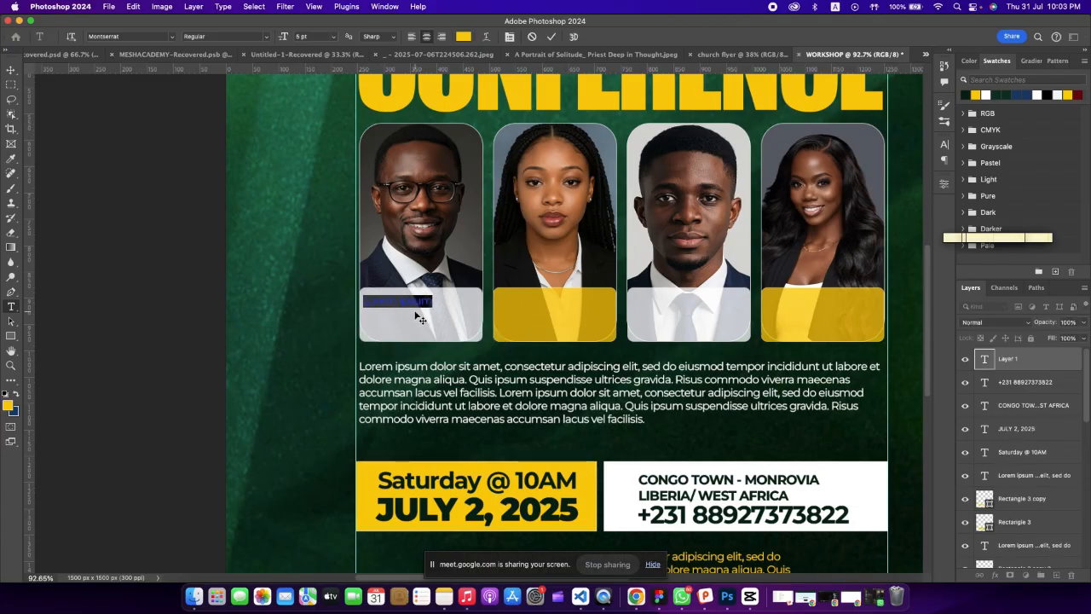
left_click(553, 37)
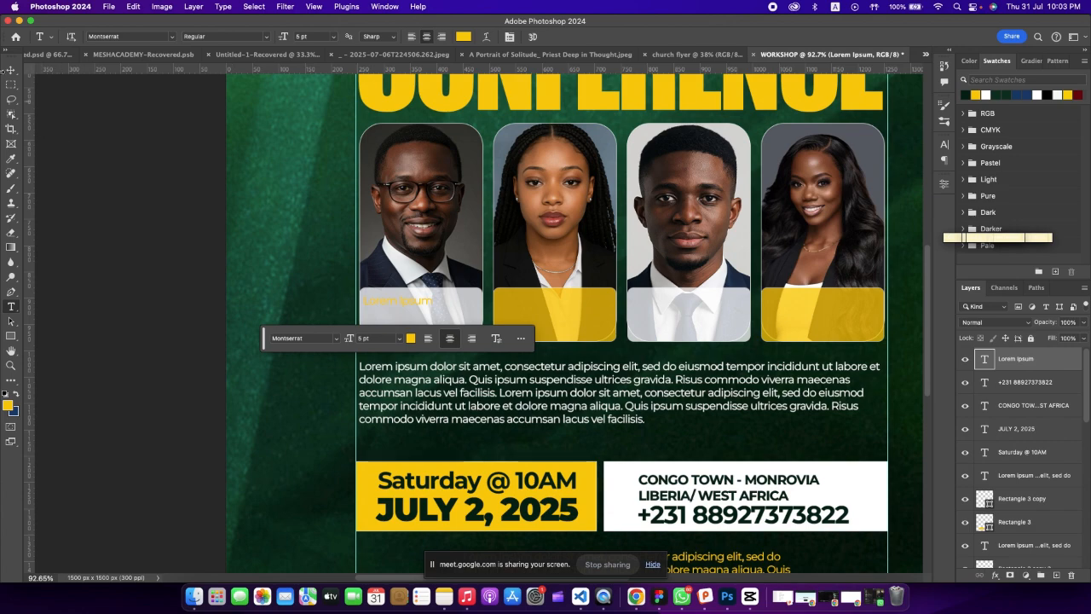
Recolour the first speaker's placeholder text with the dark green swatch and deselect it.
key("v")
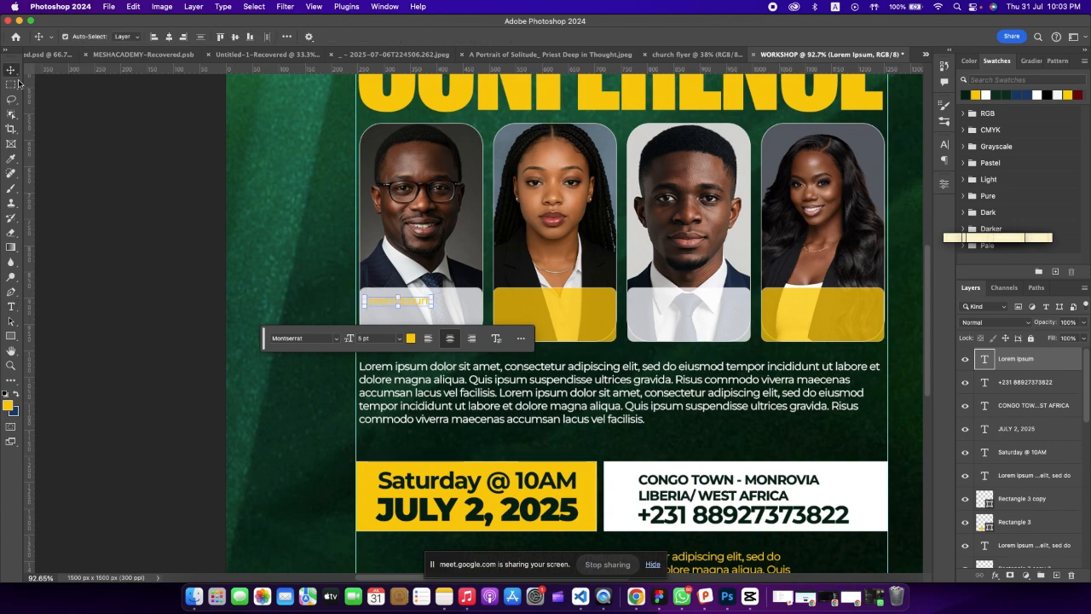
left_click(966, 95)
left_click(114, 272)
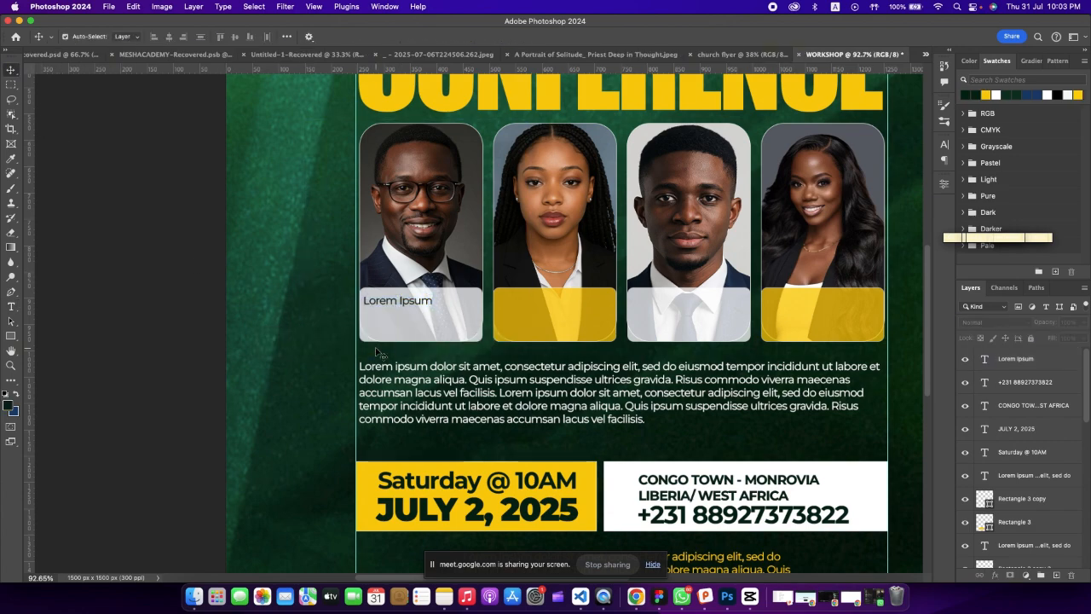
Add a second "Lorem Ipsum" line below the first in the name bar and set its weight to Black.
key("t")
left_click(382, 322)
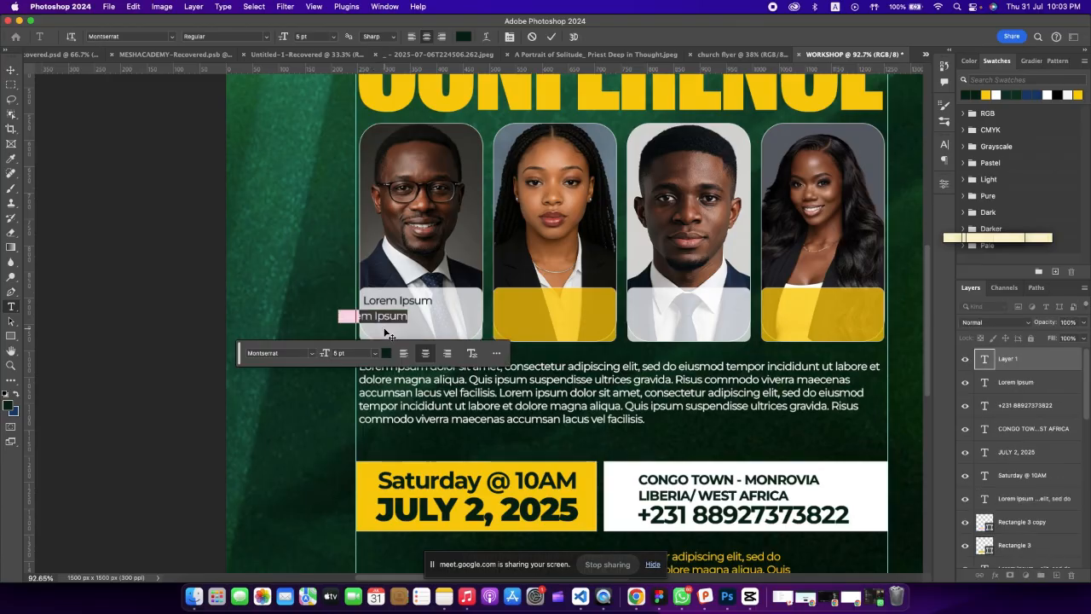
left_click_drag(417, 331, 414, 334)
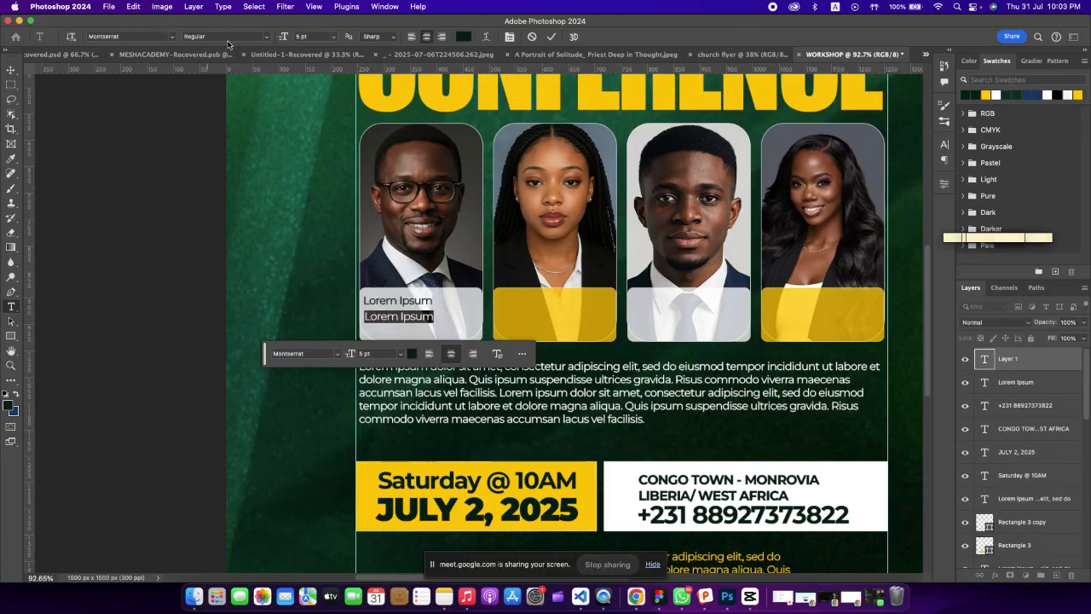
left_click(260, 38)
left_click(225, 123)
left_click(11, 69)
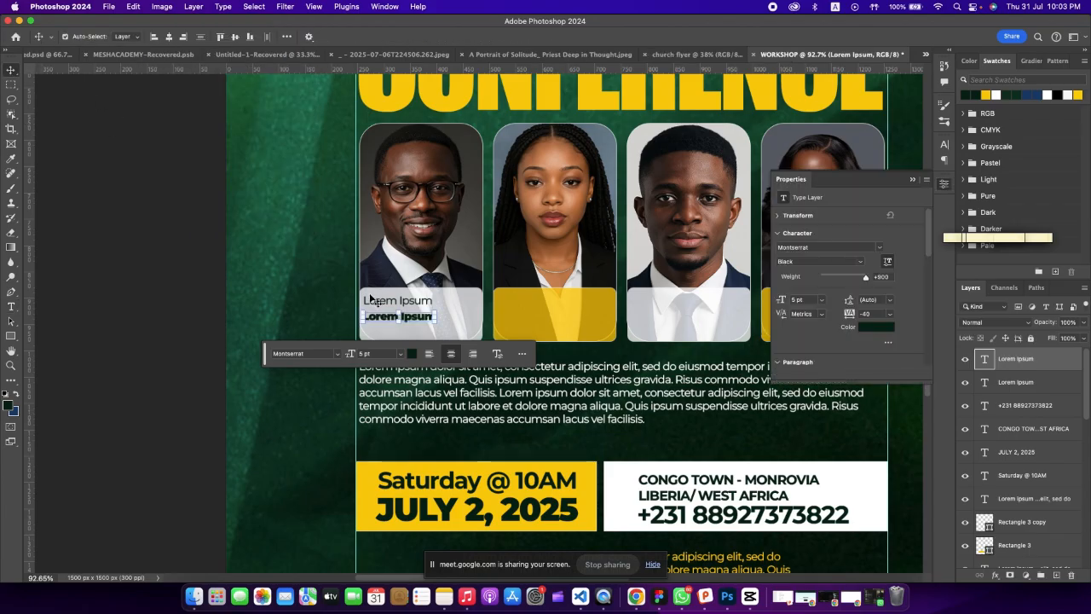
Scale the Black-weight line up to 7.88 pt and move it up close beneath the first line.
left_click_drag(431, 324, 476, 334)
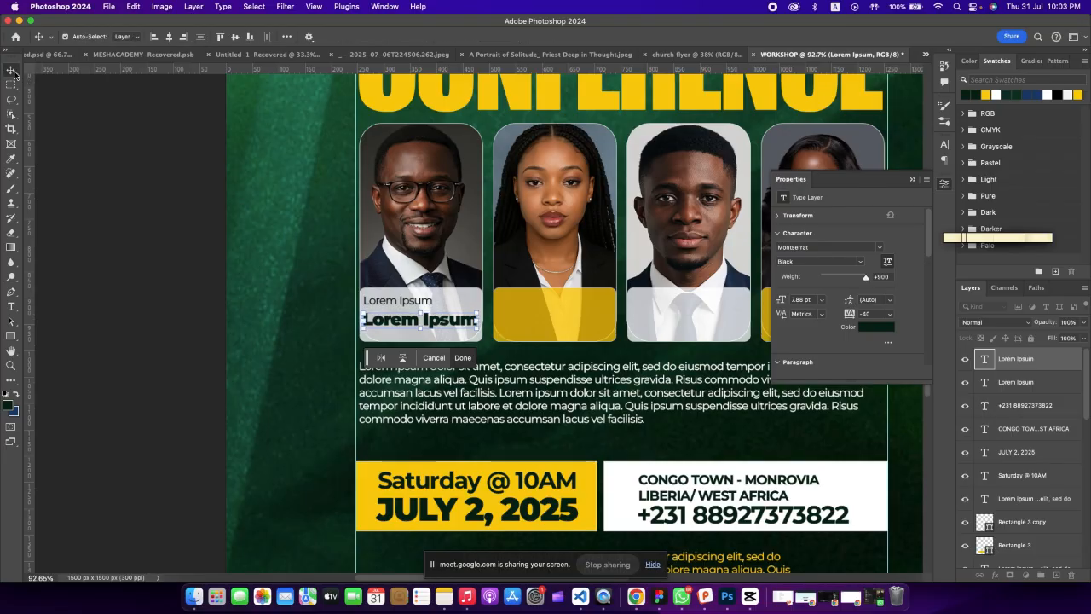
key("Return")
scroll(386, 317, "up", 3)
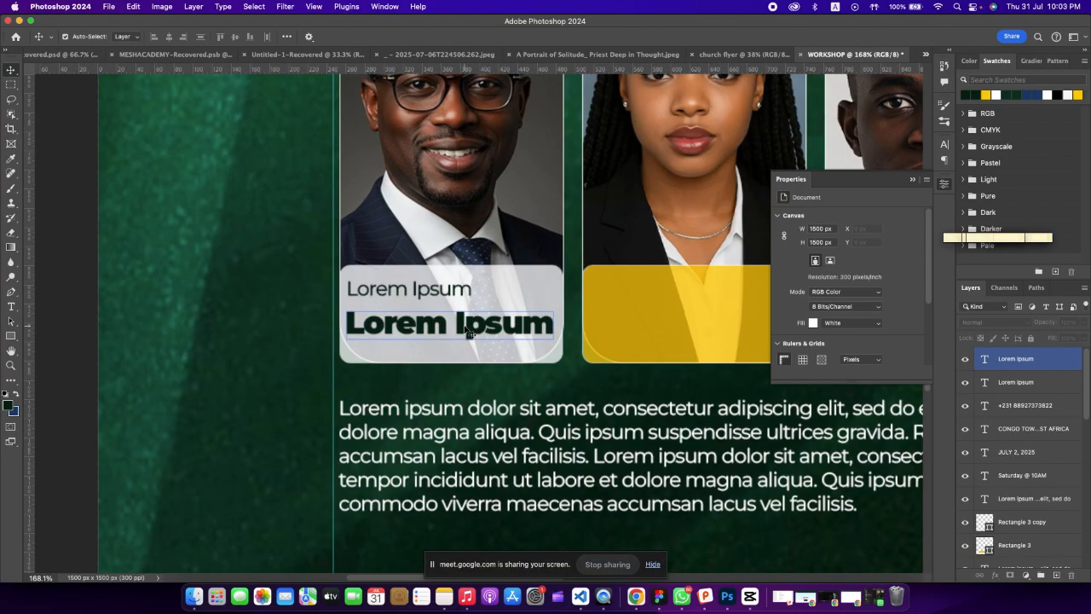
left_click_drag(468, 333, 467, 317)
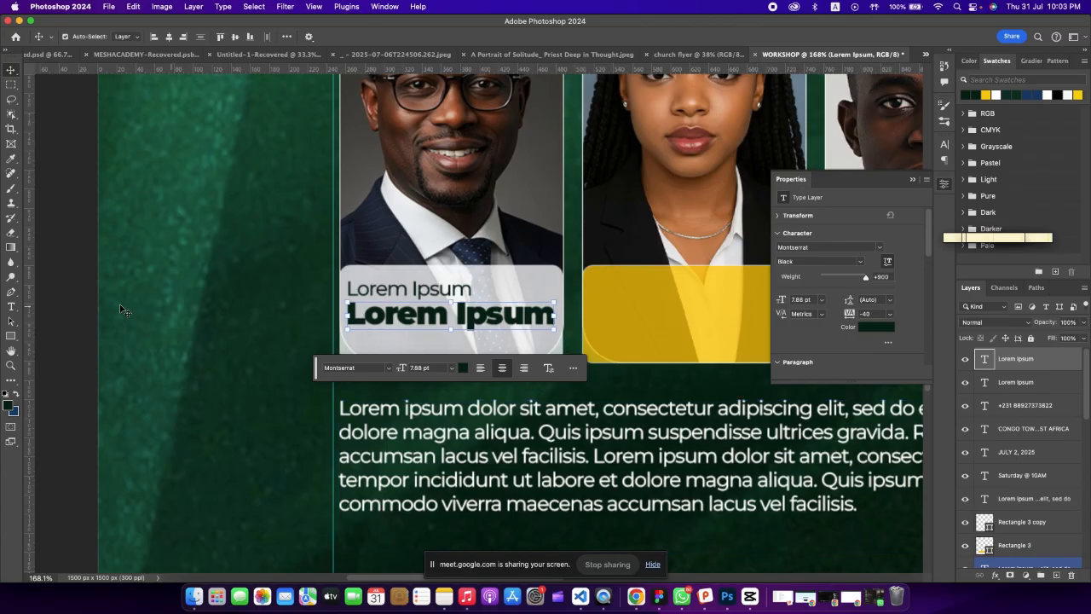
left_click(694, 383)
Nudge the regular-weight top line slightly down toward the heavy line and deselect it.
left_click(412, 292)
left_click_drag(411, 295, 410, 297)
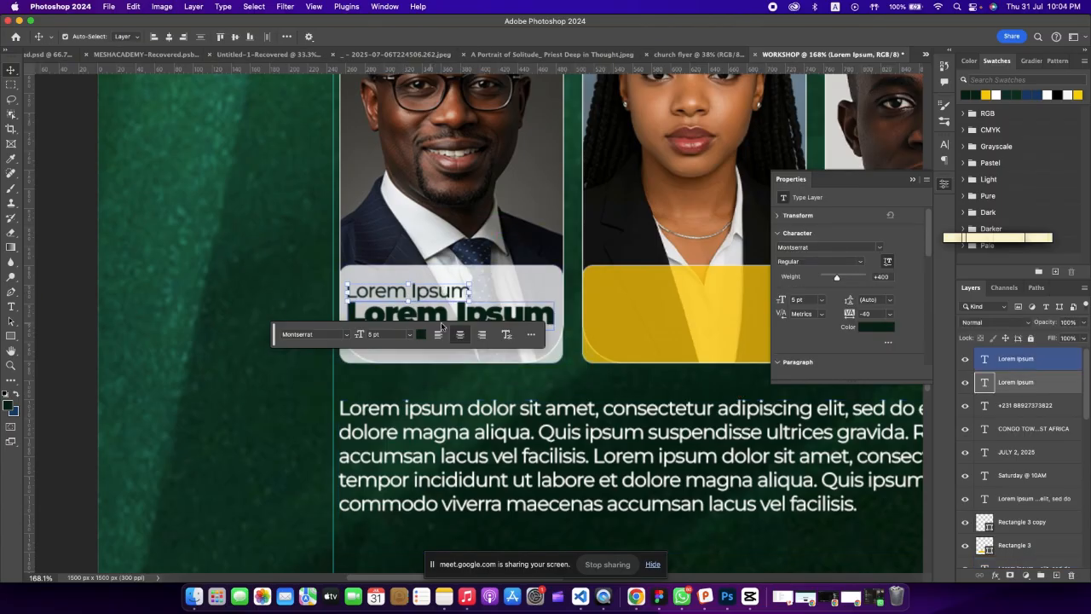
left_click(408, 385)
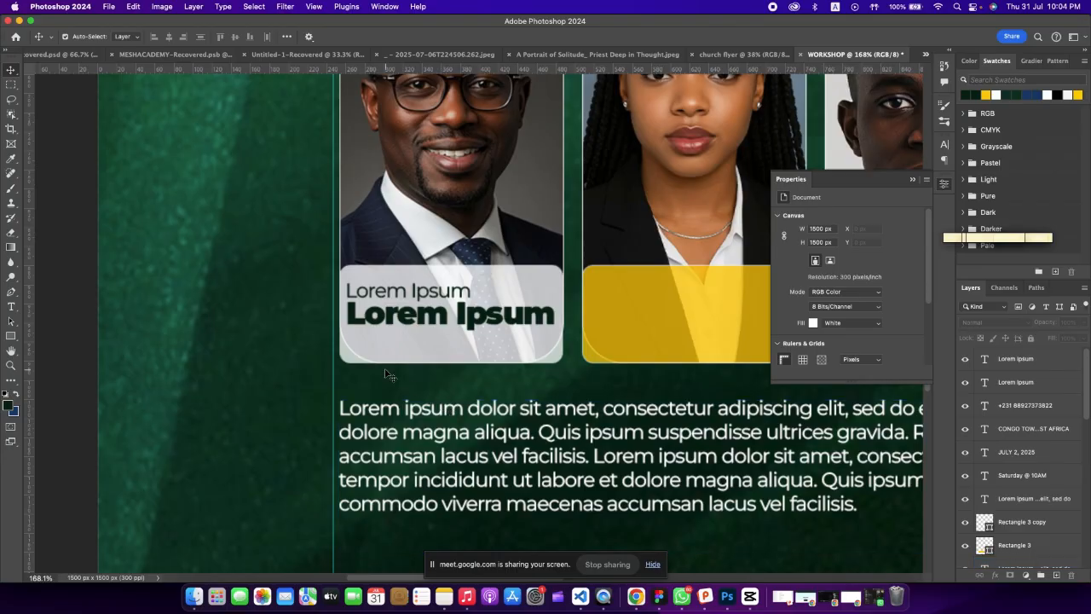
Duplicate the regular-weight line below the heavy line and scale the copy to about 75.62%, left-aligned with the lines above.
left_click(405, 293)
left_click_drag(415, 294, 442, 341)
key("ctrl+t")
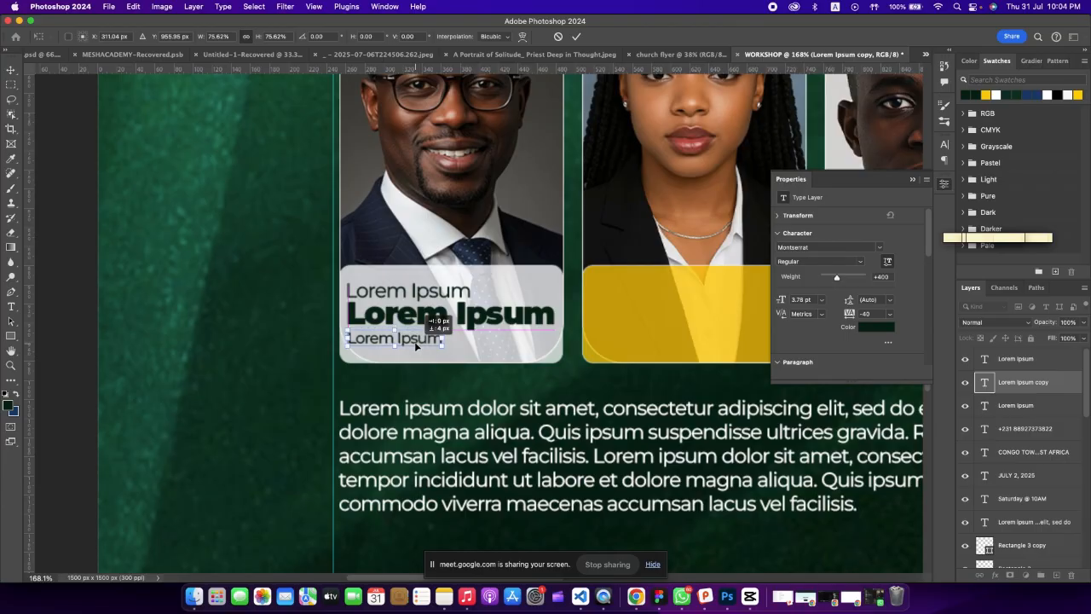
key("Return")
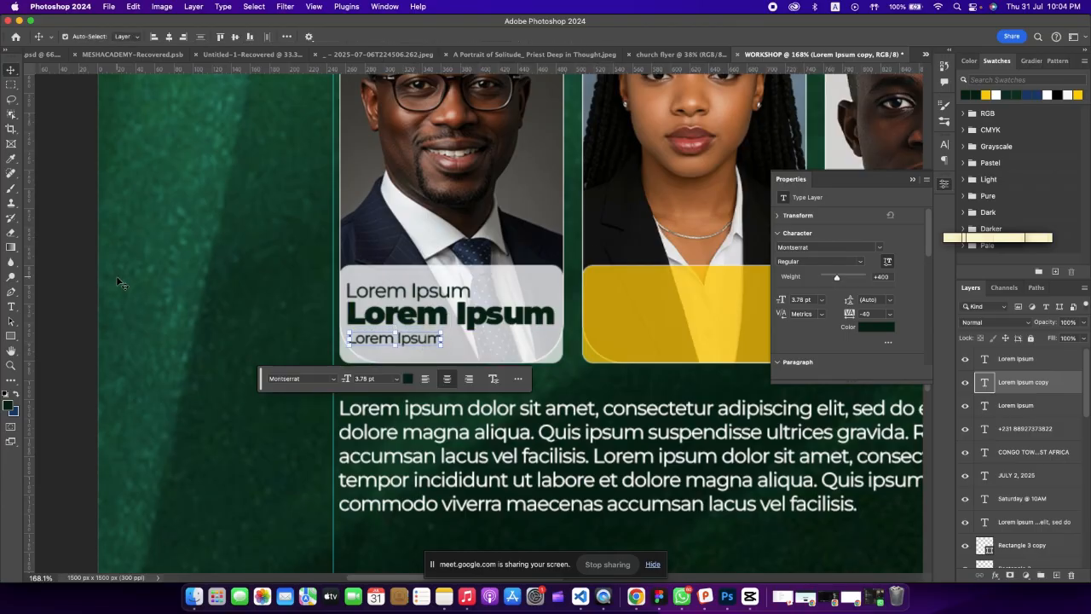
scroll(116, 275, "down", 5)
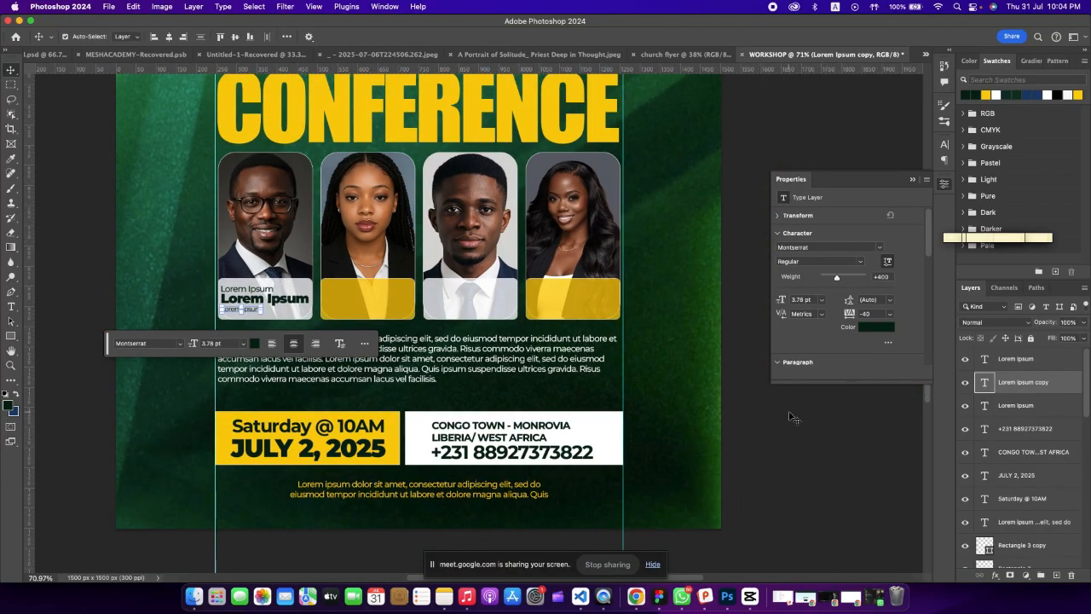
Select all three text lines in the first portrait's name bar and duplicate them into the second and third portraits' name bars.
left_click(789, 418)
scroll(243, 326, "up", 3)
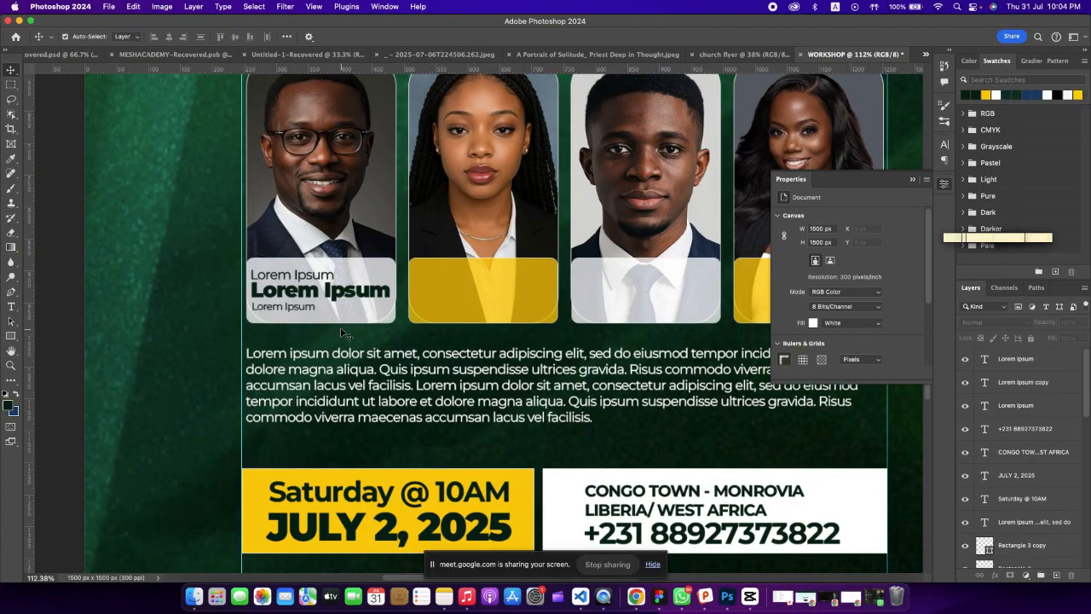
left_click(293, 308)
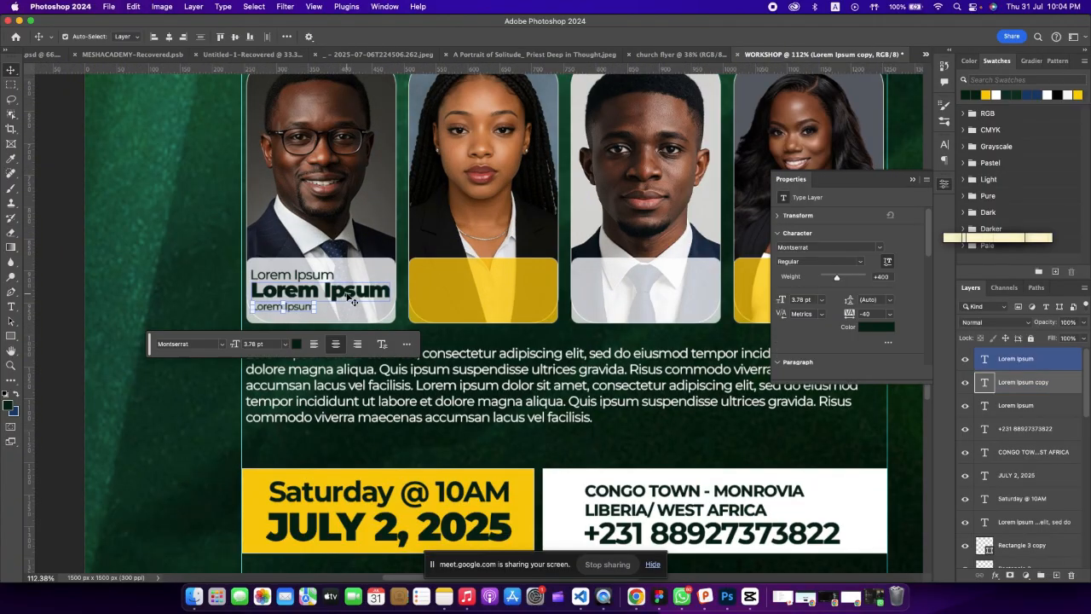
left_click(348, 296, "shift")
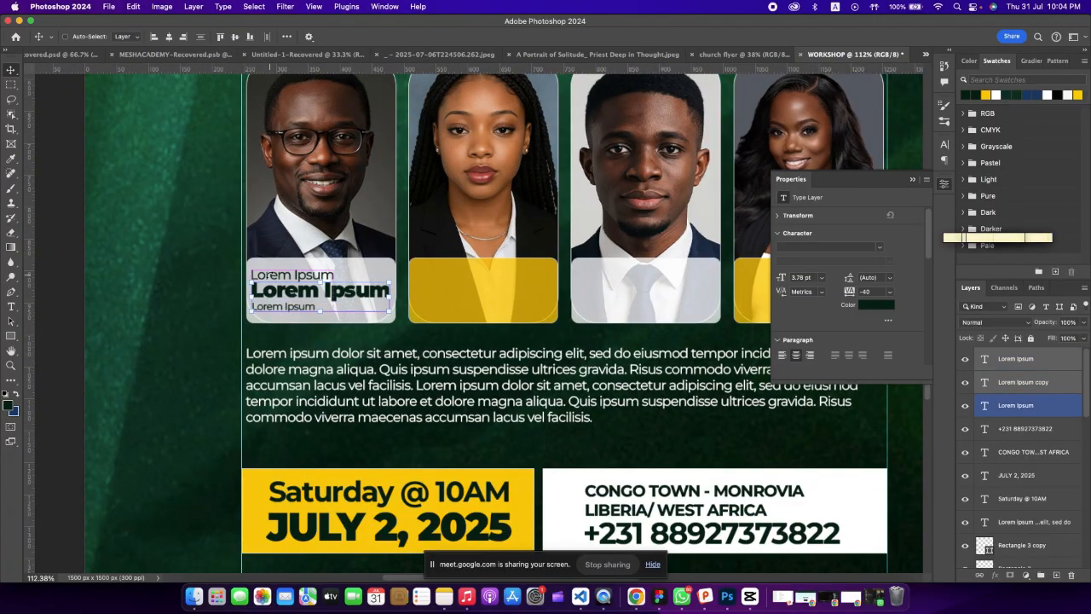
scroll(266, 274, "up", 3)
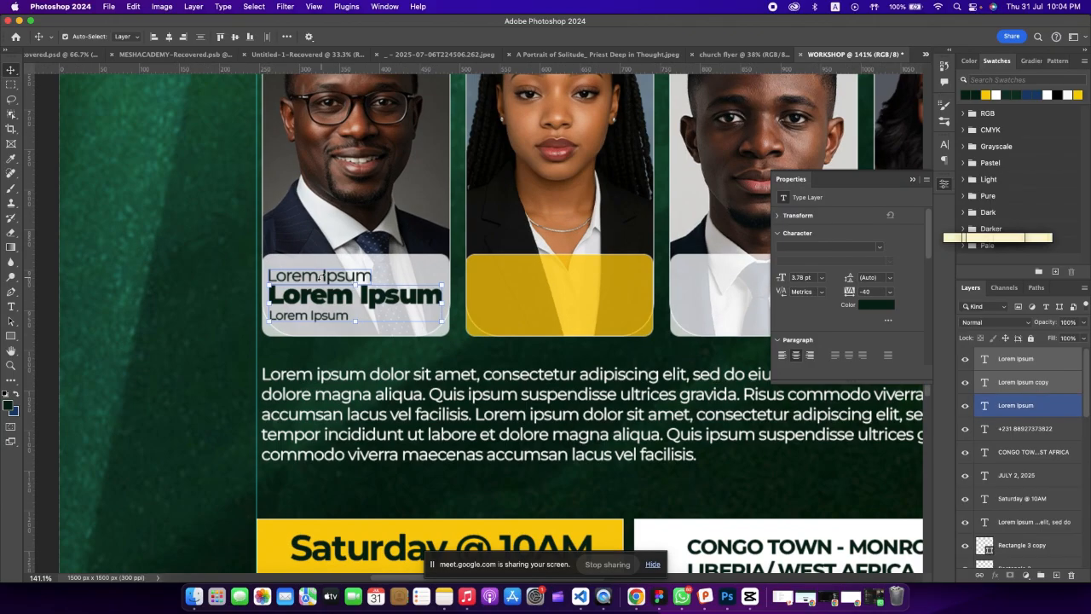
scroll(320, 276, "up", 5)
left_click(315, 278, "shift")
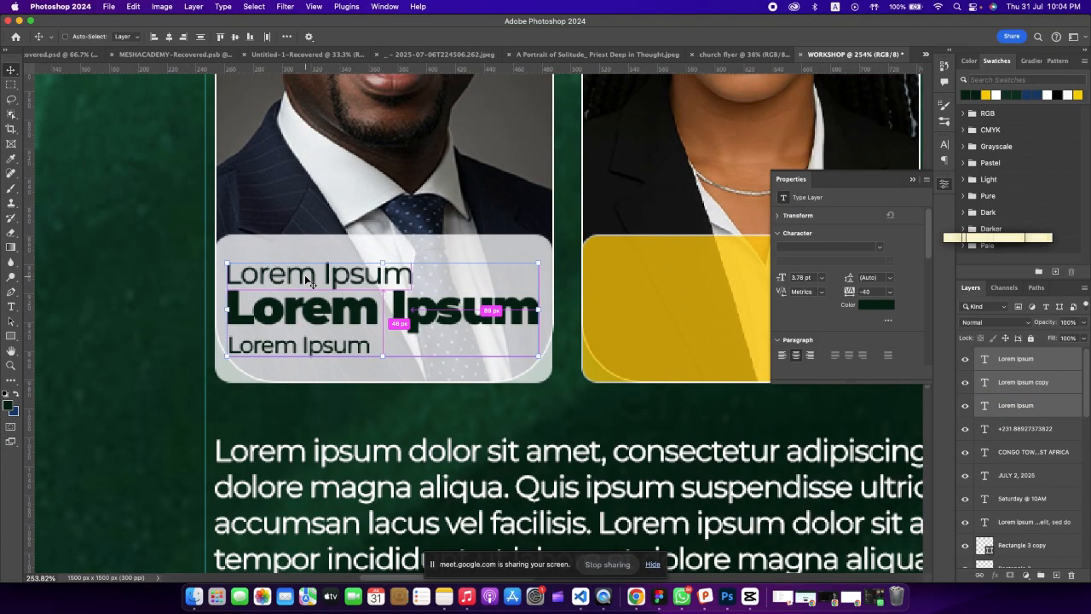
scroll(307, 279, "down", 5)
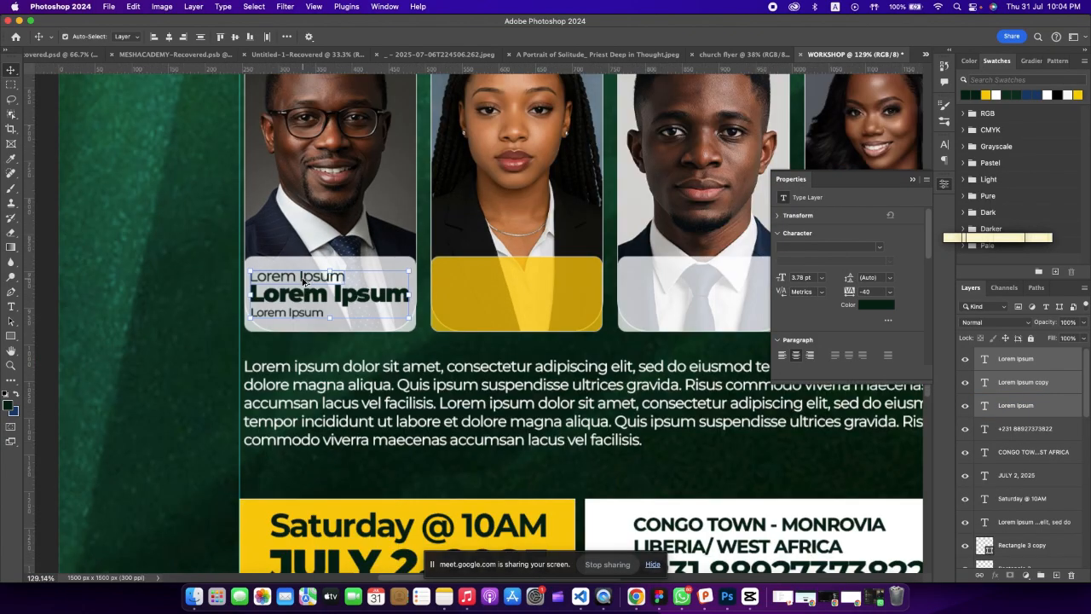
scroll(302, 280, "down", 2)
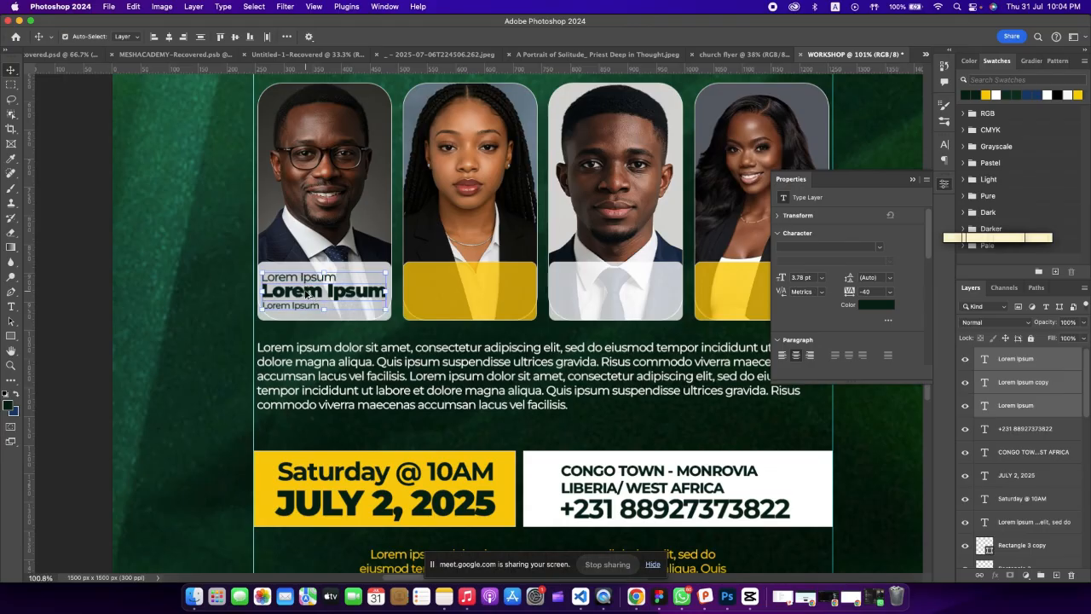
left_click_drag(306, 292, 599, 293)
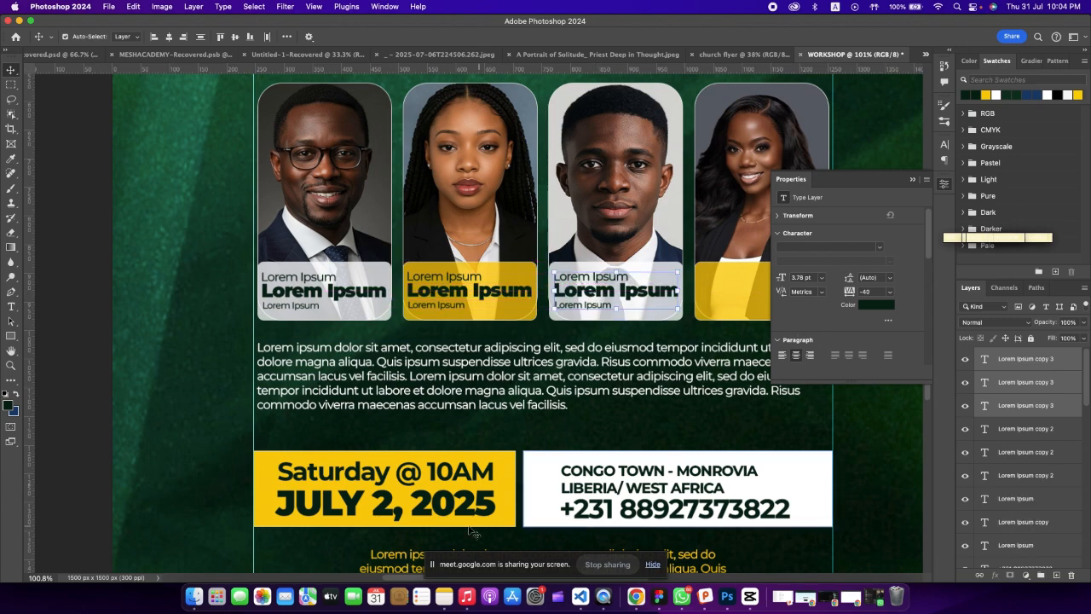
Duplicate the third portrait's three name-bar lines into the fourth portrait's name bar, level with the others, and deselect them.
scroll(373, 560, "right", 2)
scroll(375, 560, "right", 8)
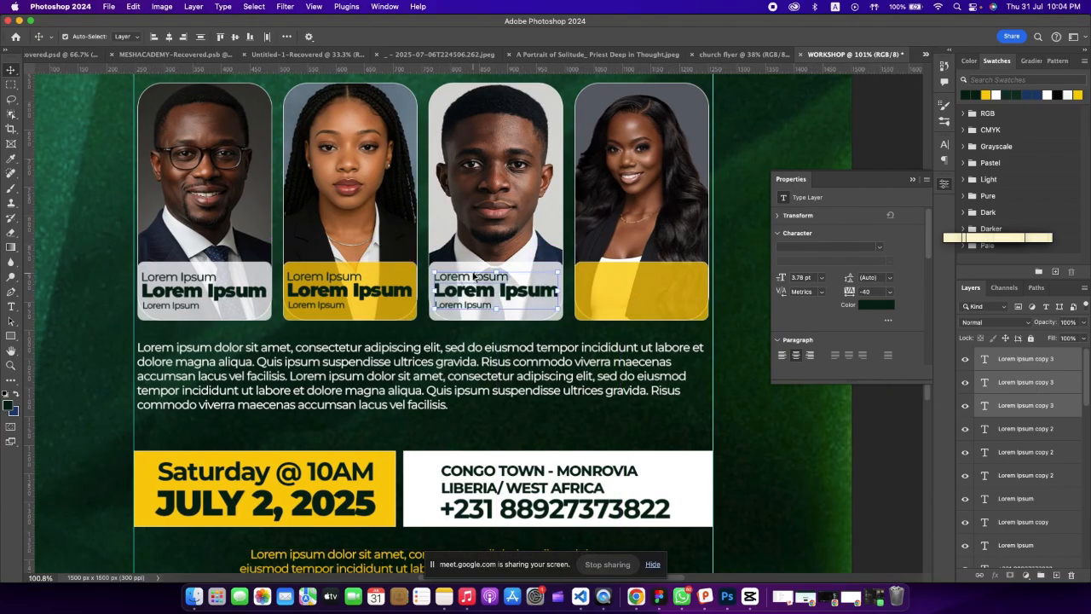
left_click_drag(480, 291, 626, 293)
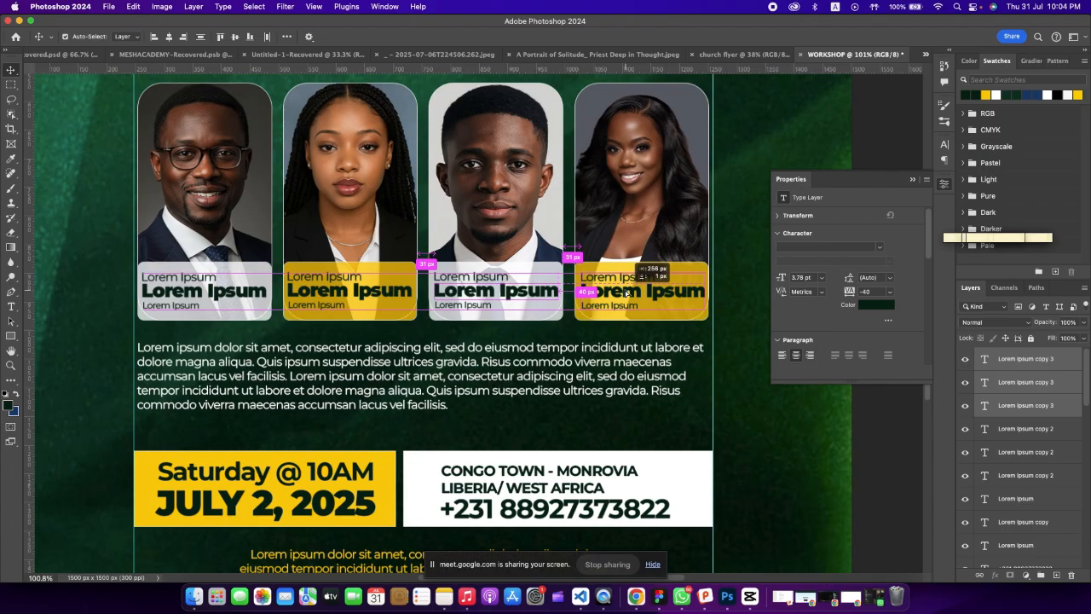
left_click_drag(627, 292, 626, 292)
scroll(562, 303, "down", 5)
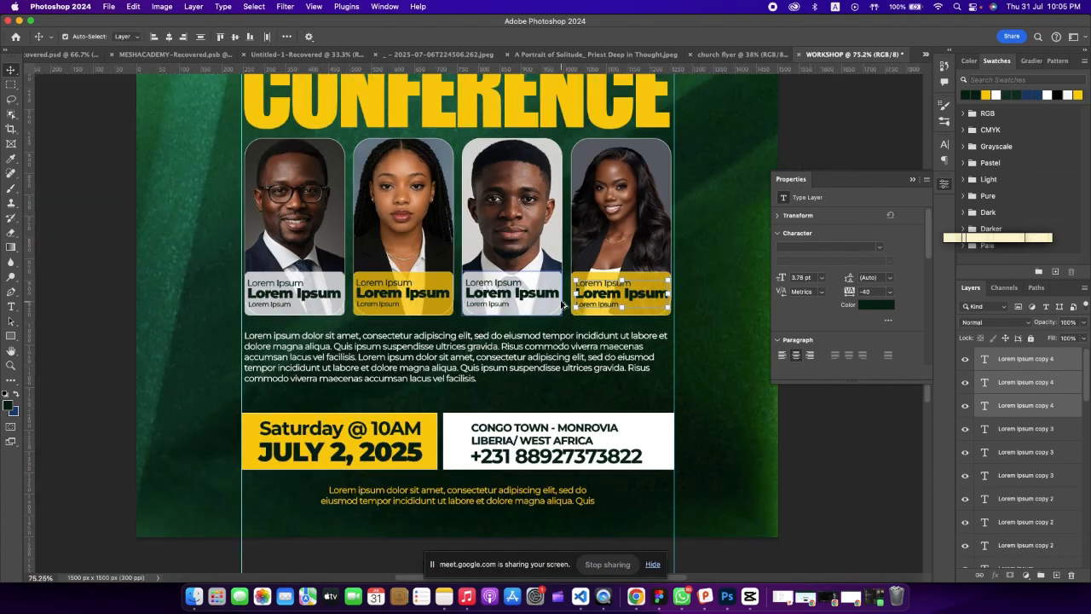
left_click(739, 397)
scroll(562, 305, "down", 1)
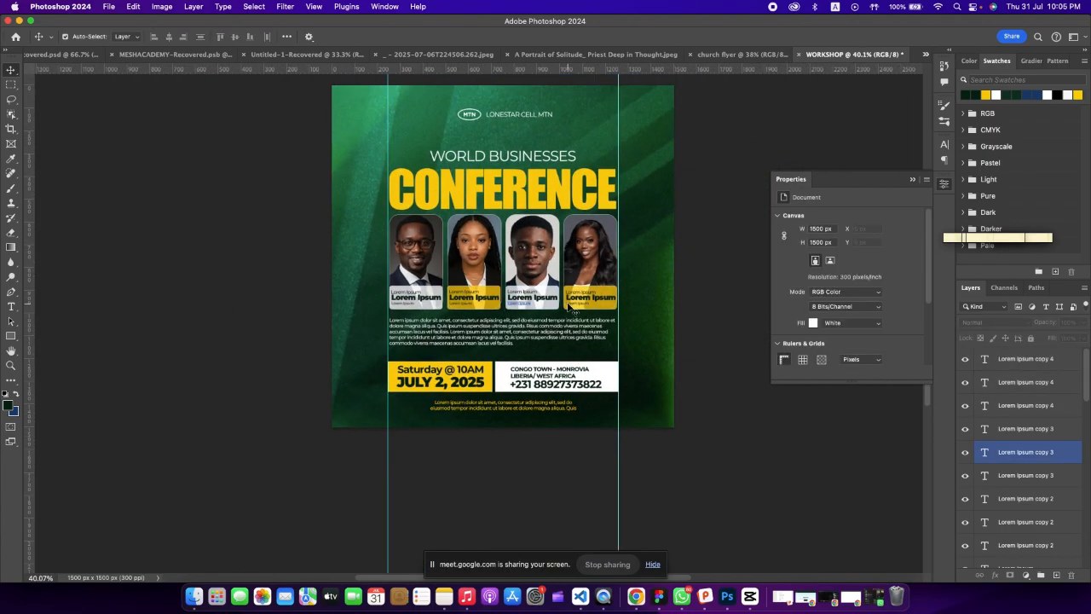
scroll(569, 305, "up", 1)
scroll(569, 305, "up", 2)
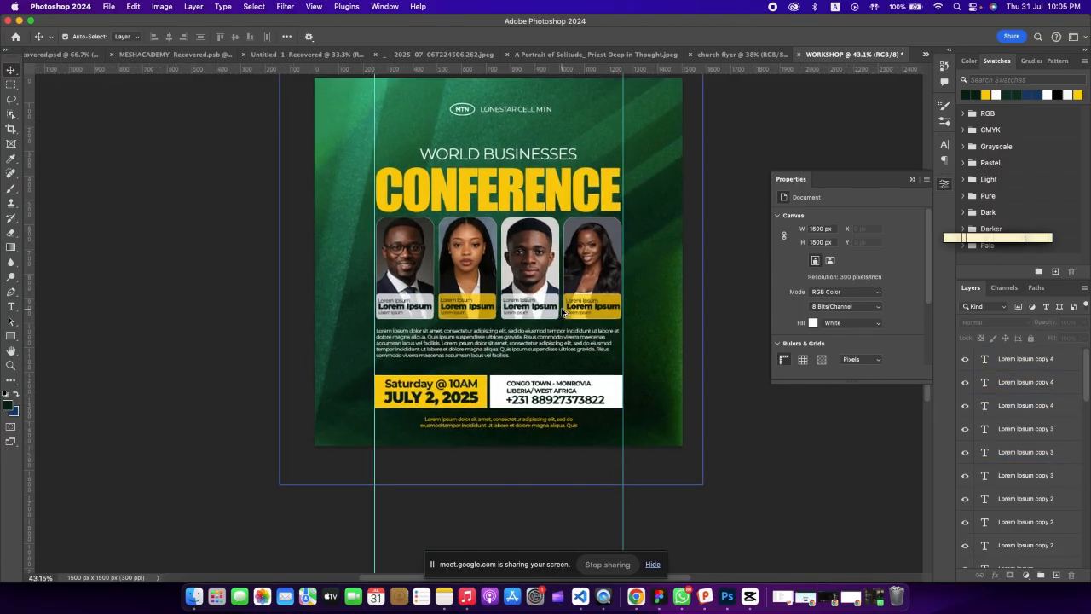
scroll(546, 307, "down", 1)
scroll(496, 312, "down", 2)
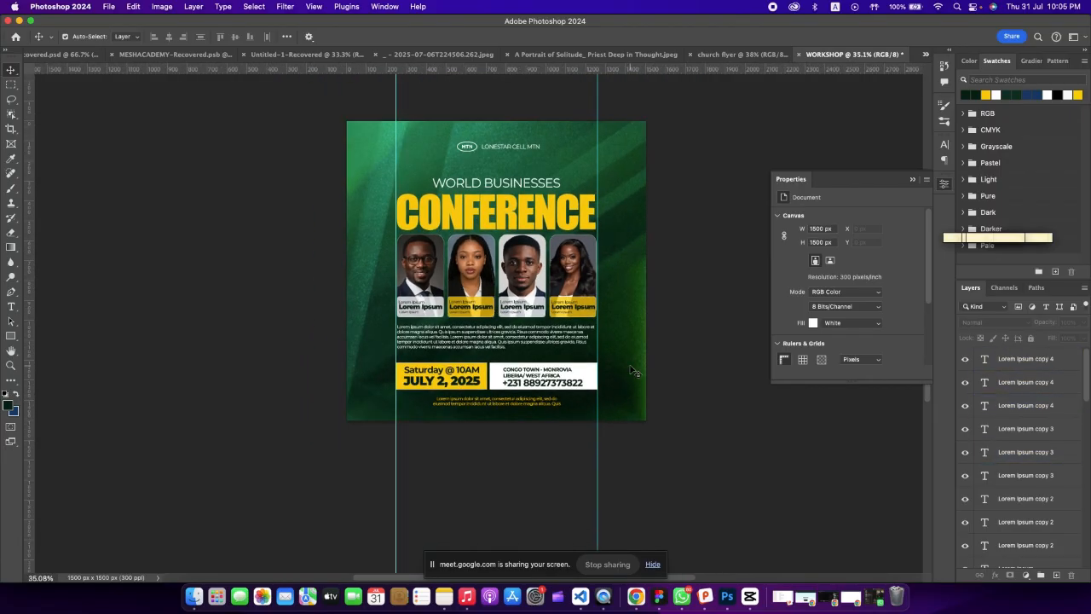